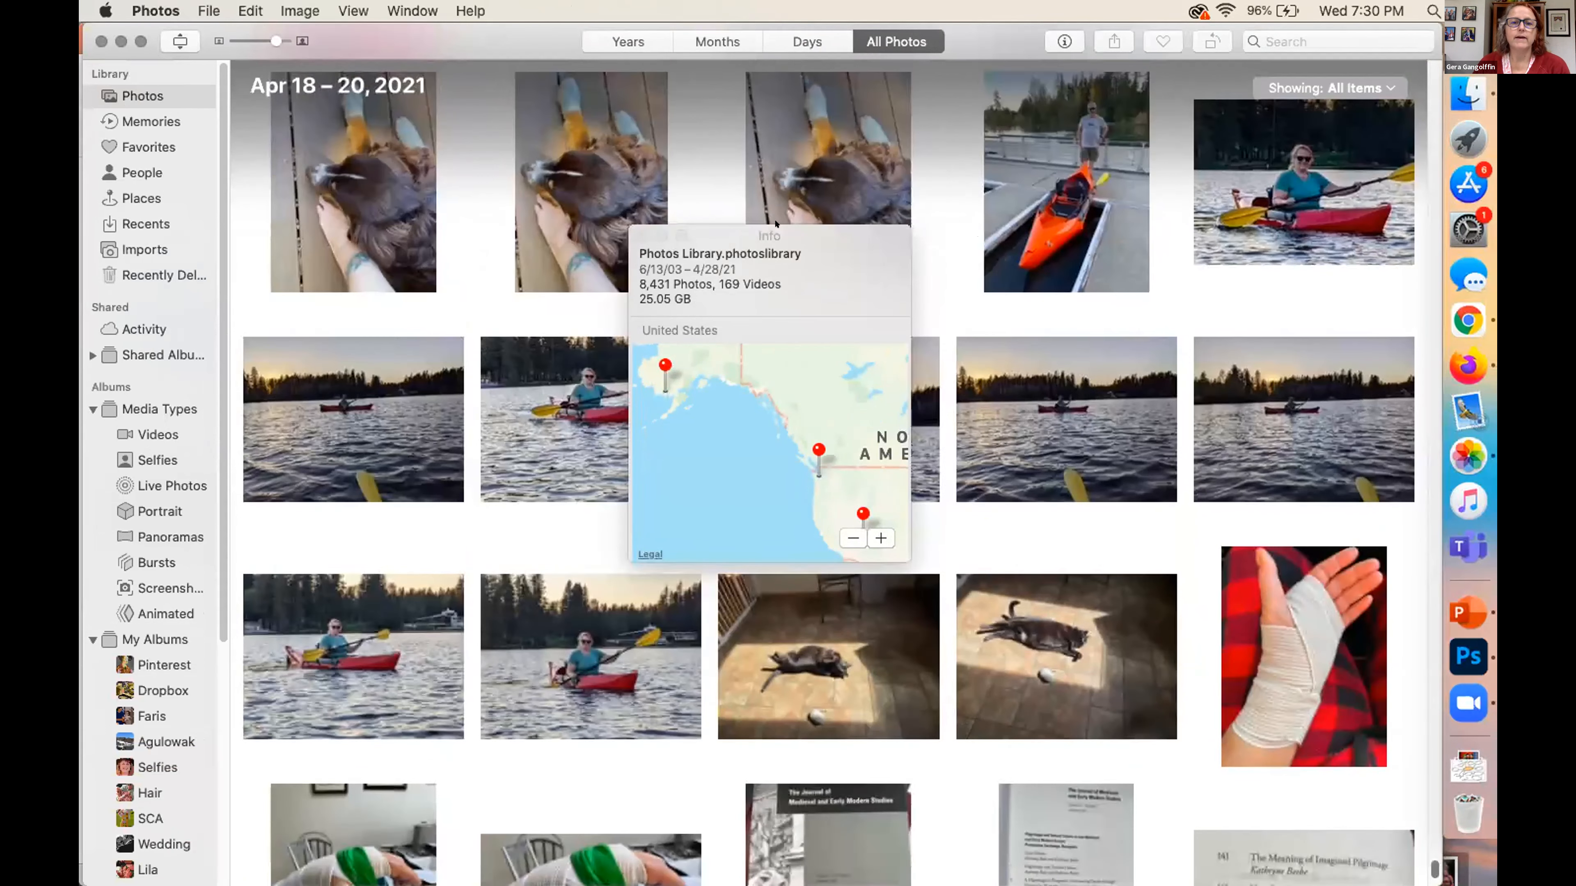
Close the library info and open the April 18, 2021 sunset photo of the distant red kayak for editing
left_click(641, 235)
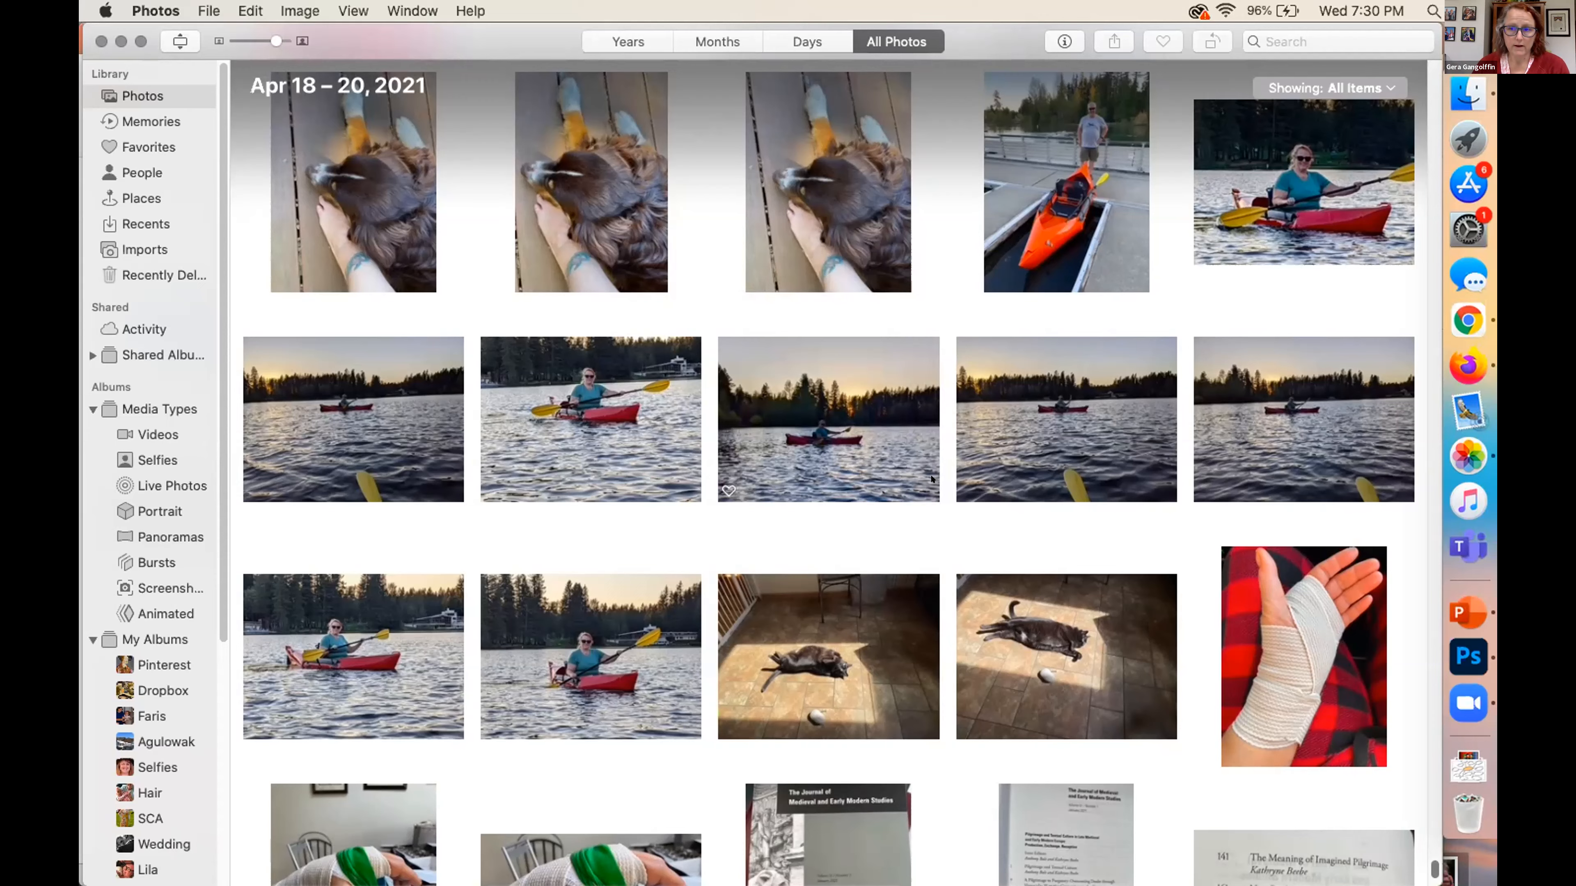
double_click(1044, 370)
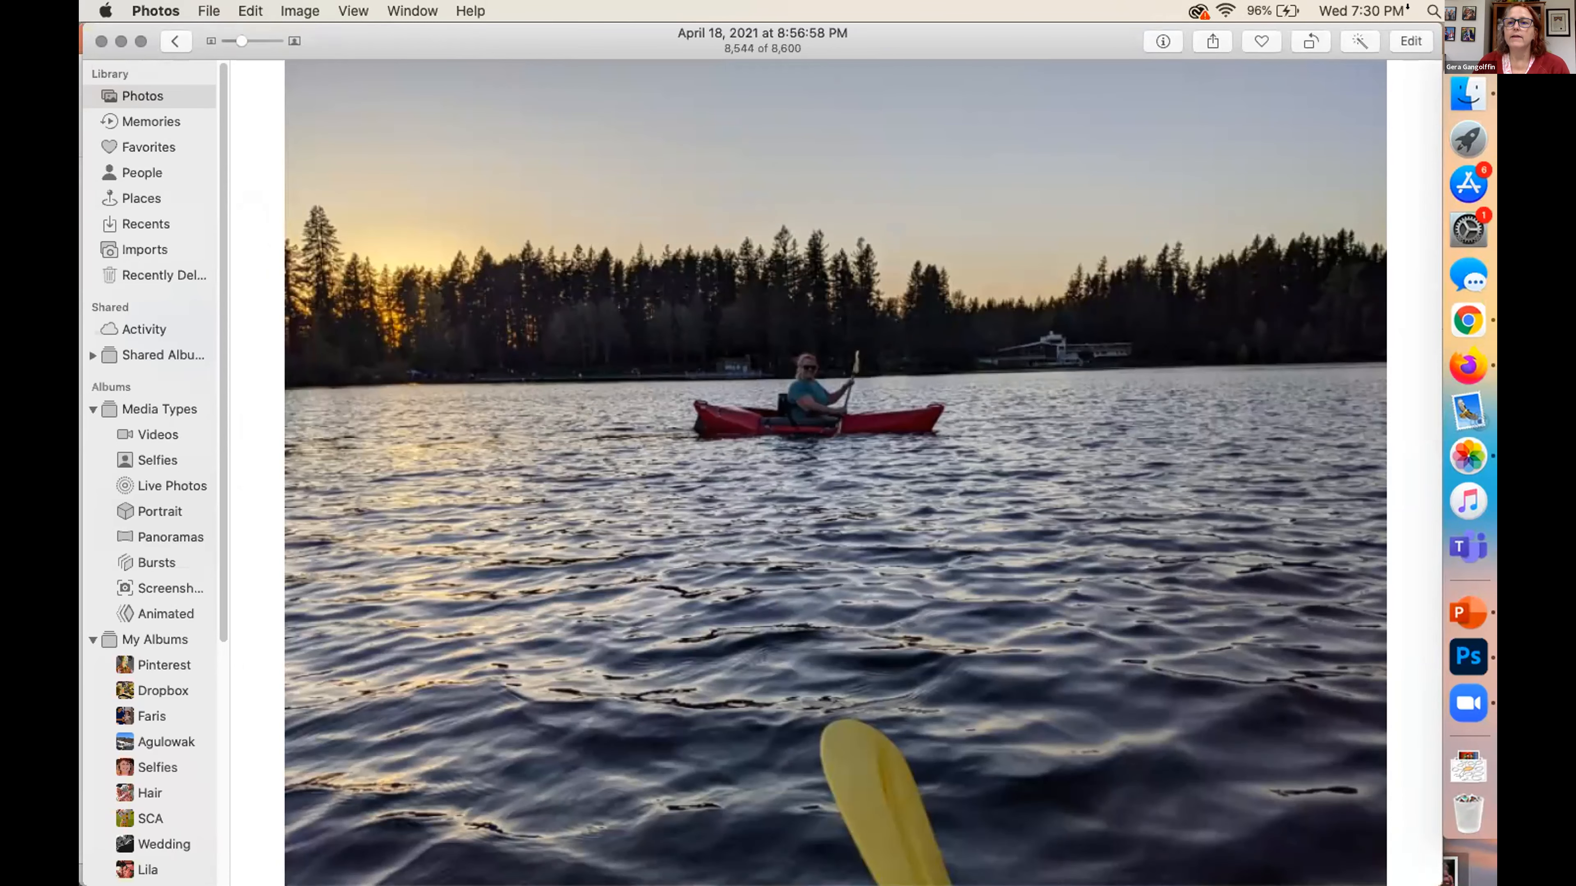
left_click(1405, 39)
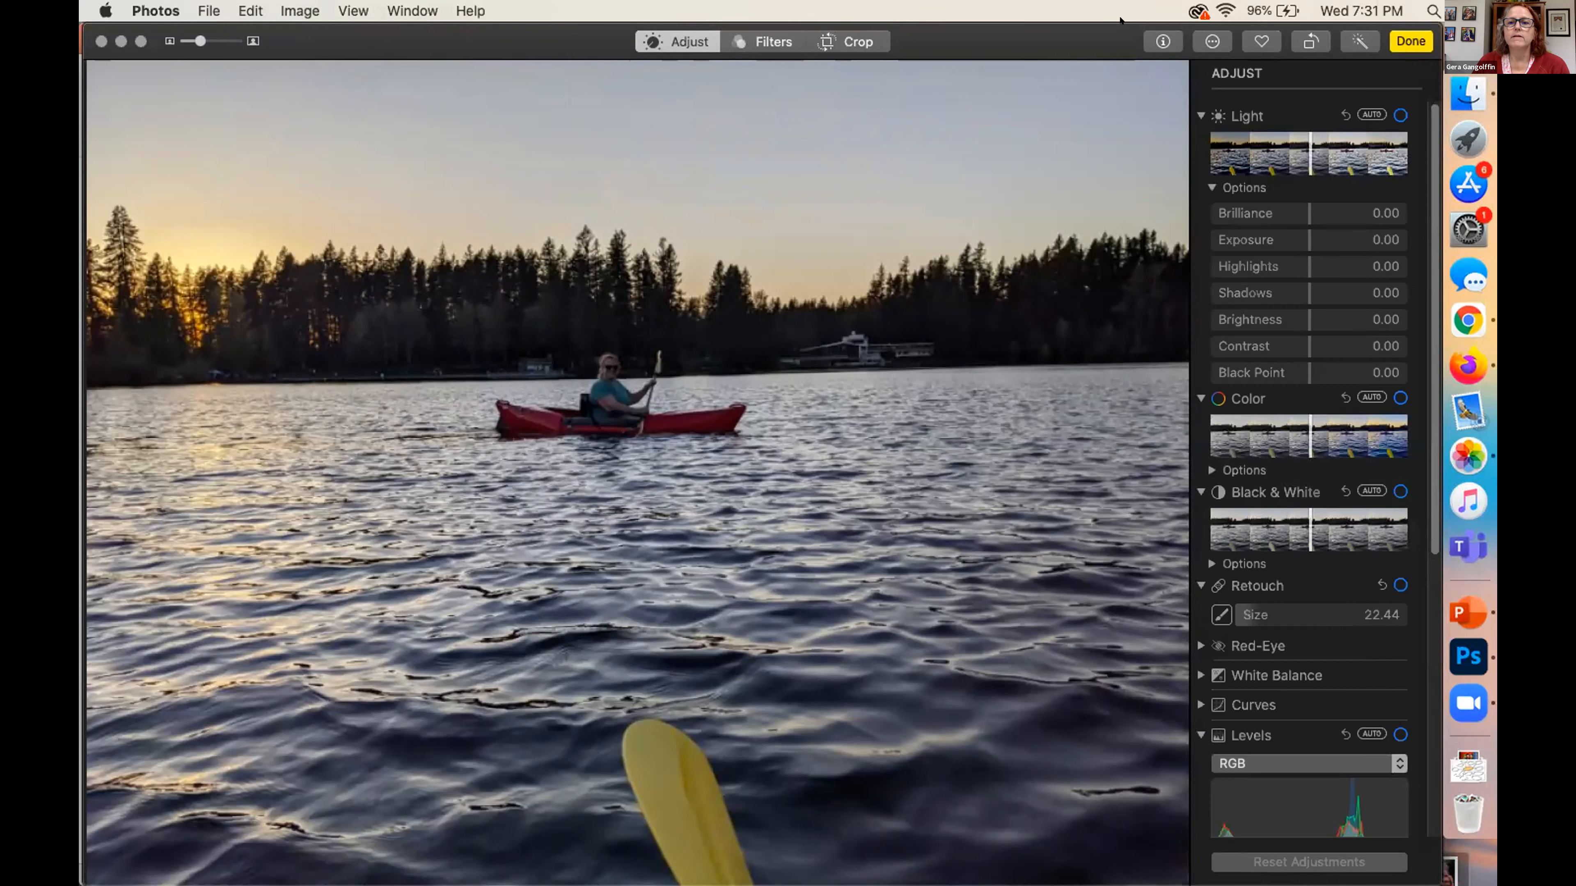
left_click_drag(1122, 49, 1062, 65)
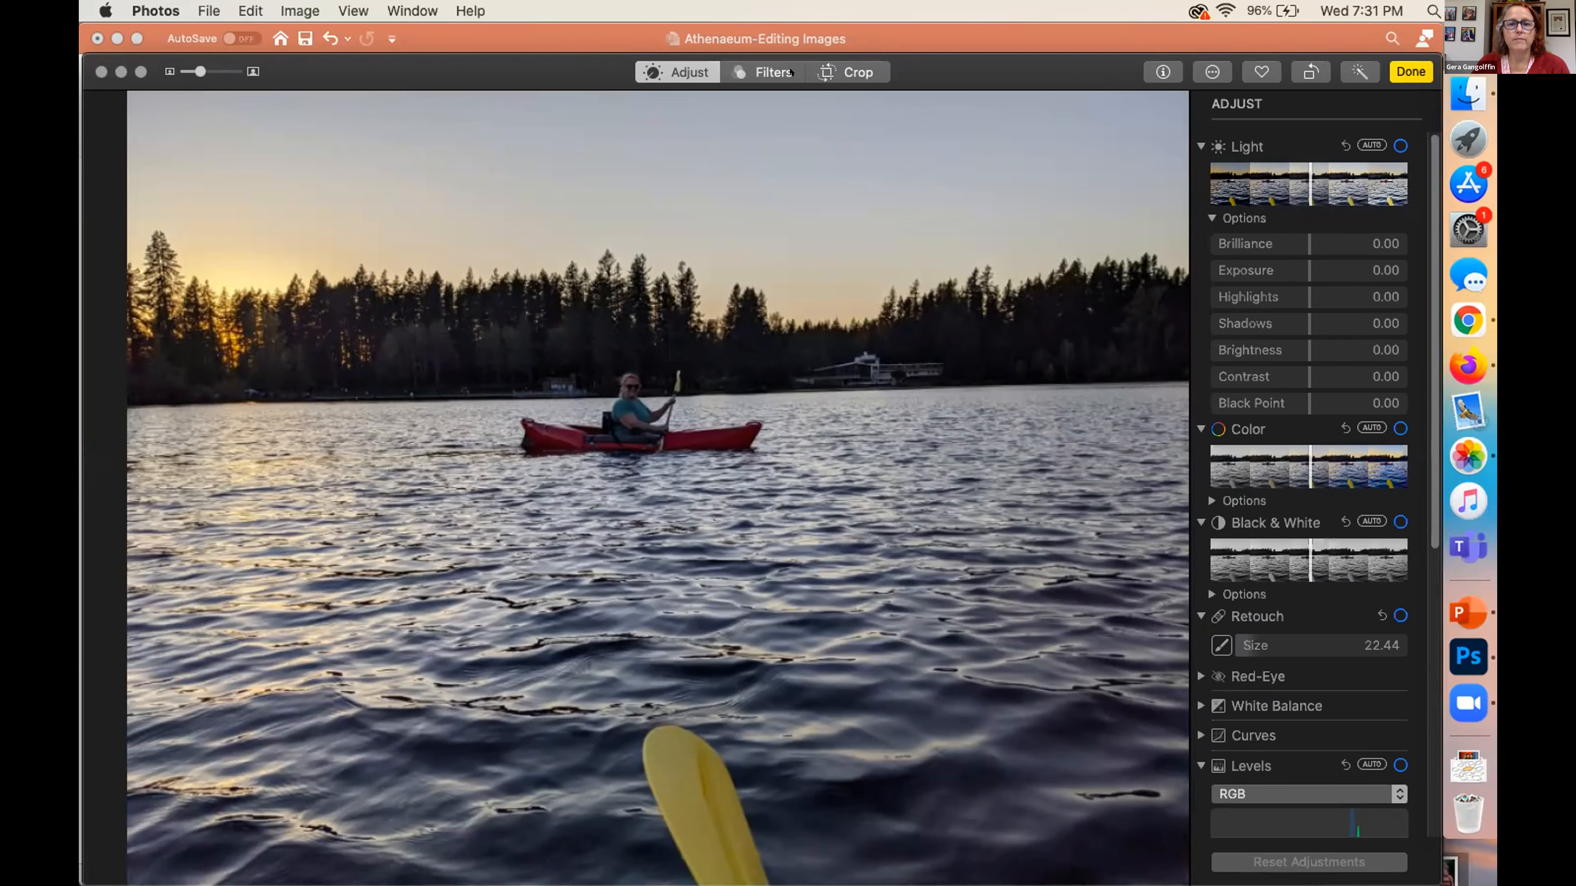
Straighten the kayak photo by rotating it slightly until the far shoreline is level
left_click(853, 68)
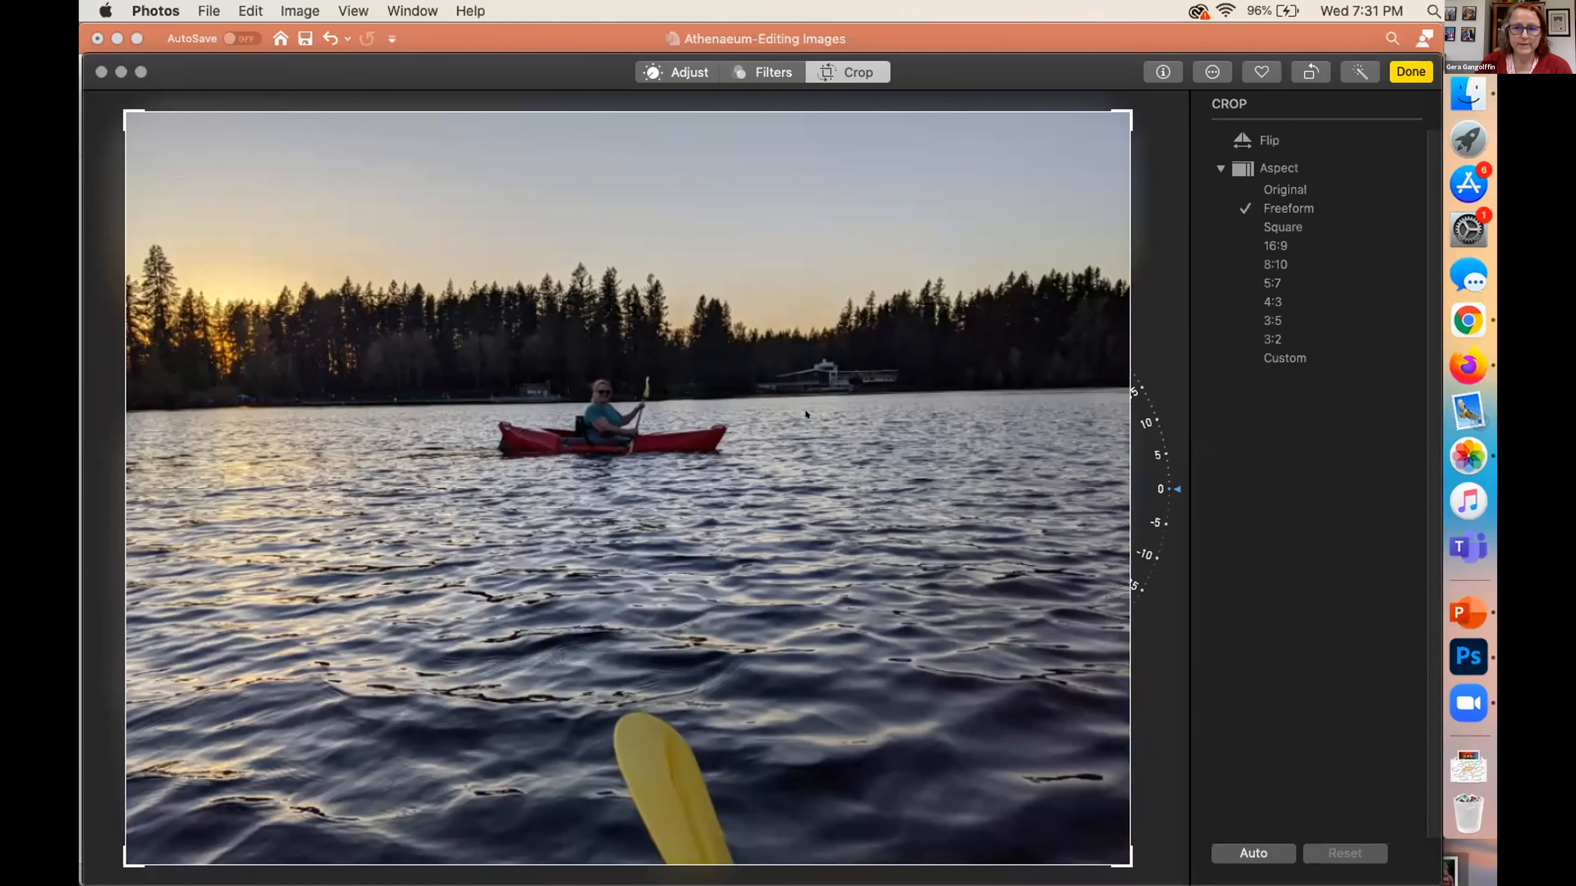
left_click_drag(1174, 490, 1188, 528)
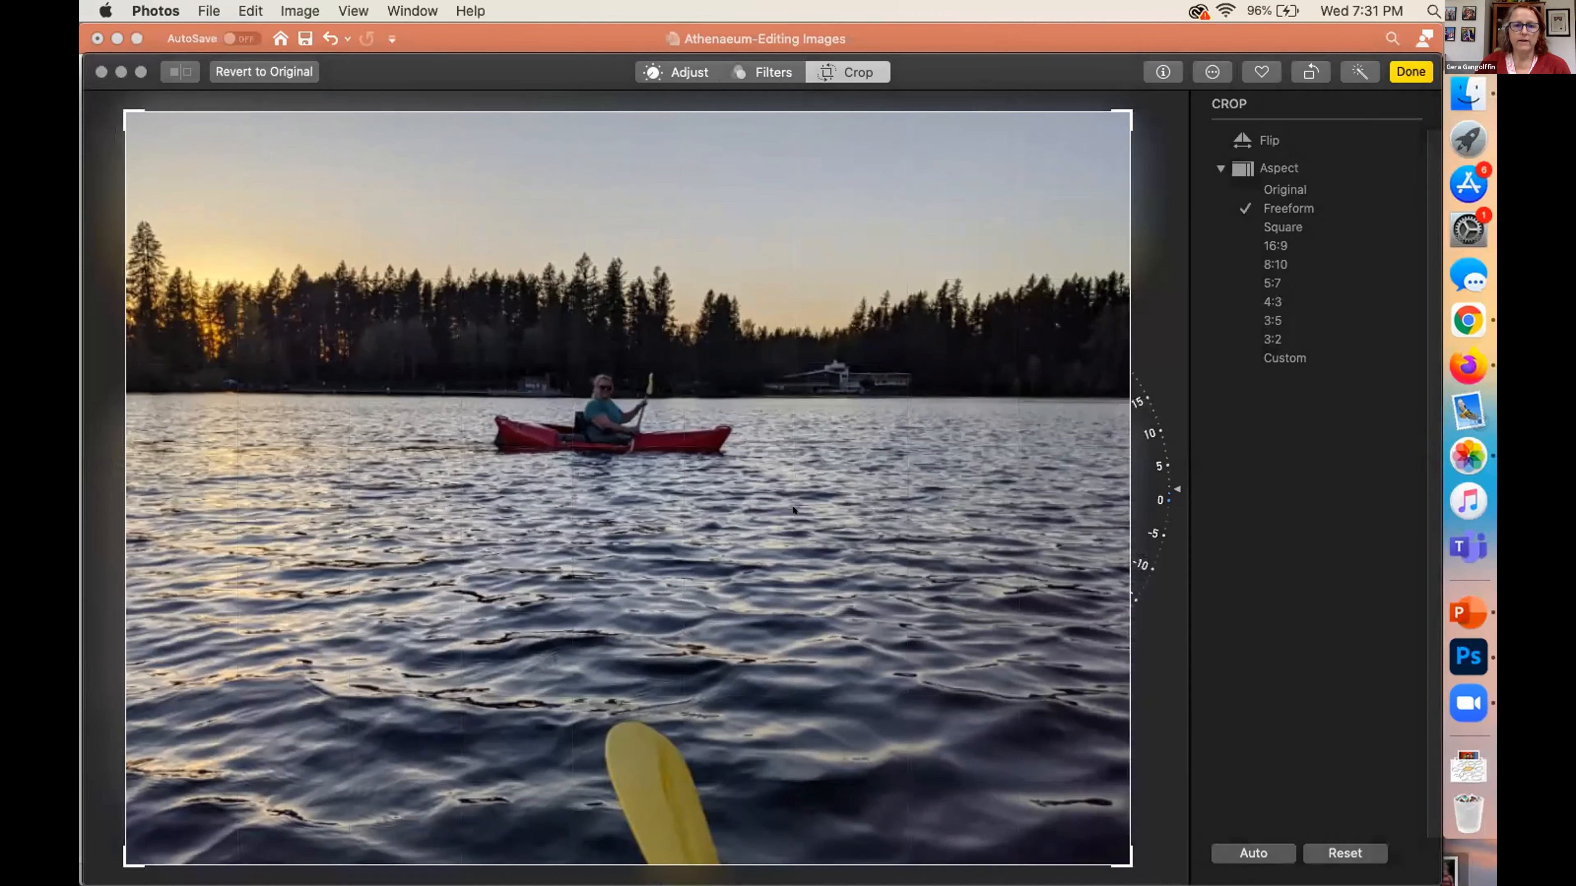
Enlarge the photo within the crop frame and crop it freeform to a wide, tight frame around the red kayak
scroll(793, 510, "up", 5)
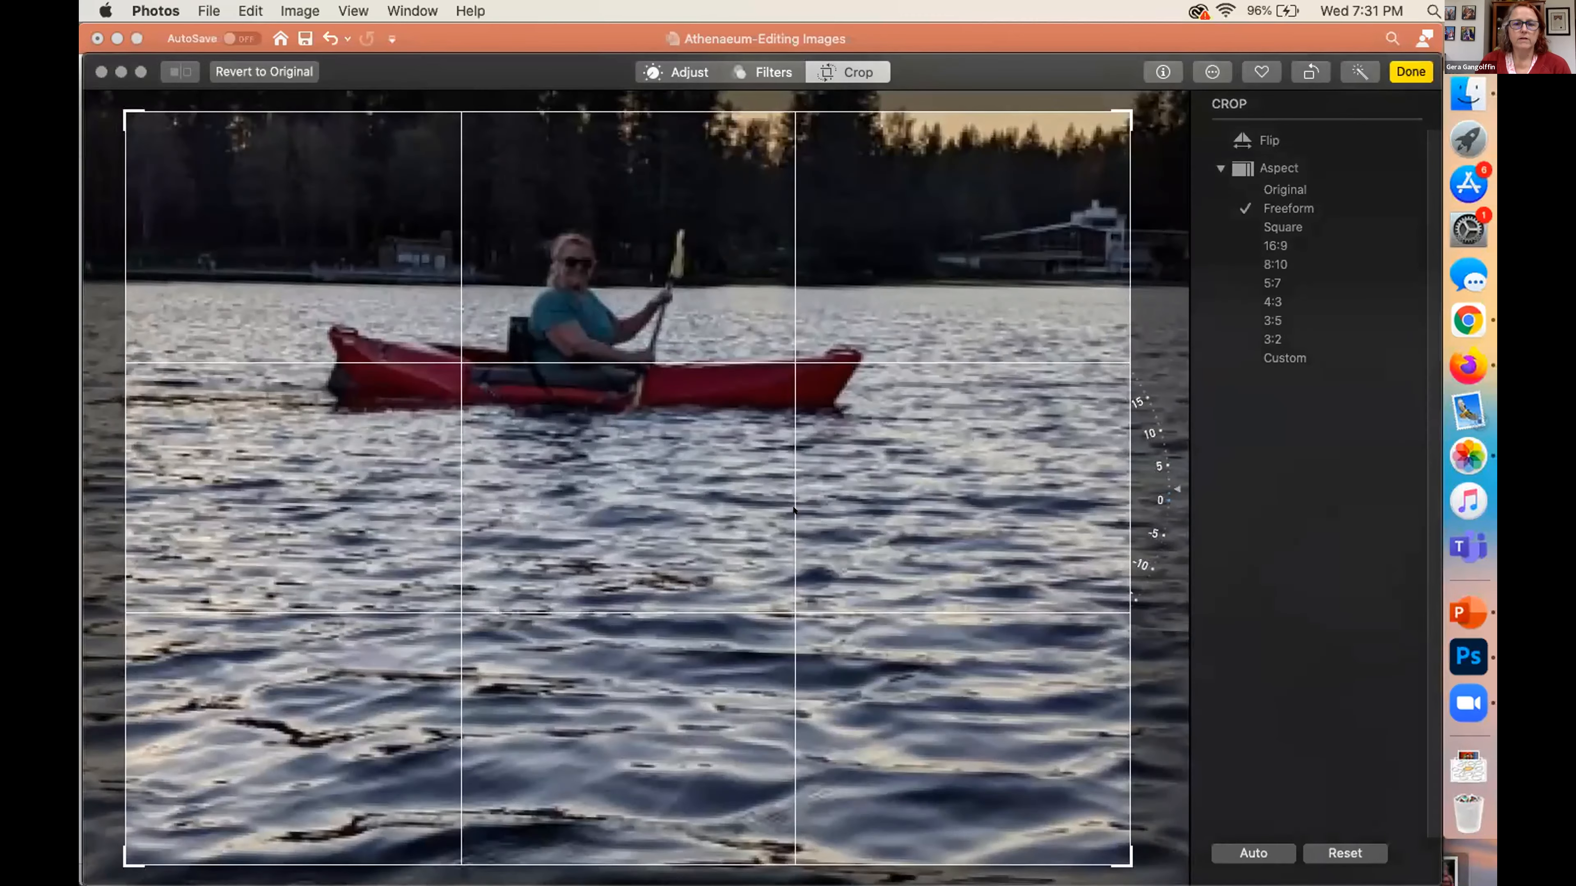
left_click_drag(794, 510, 854, 697)
scroll(854, 697, "up", 3)
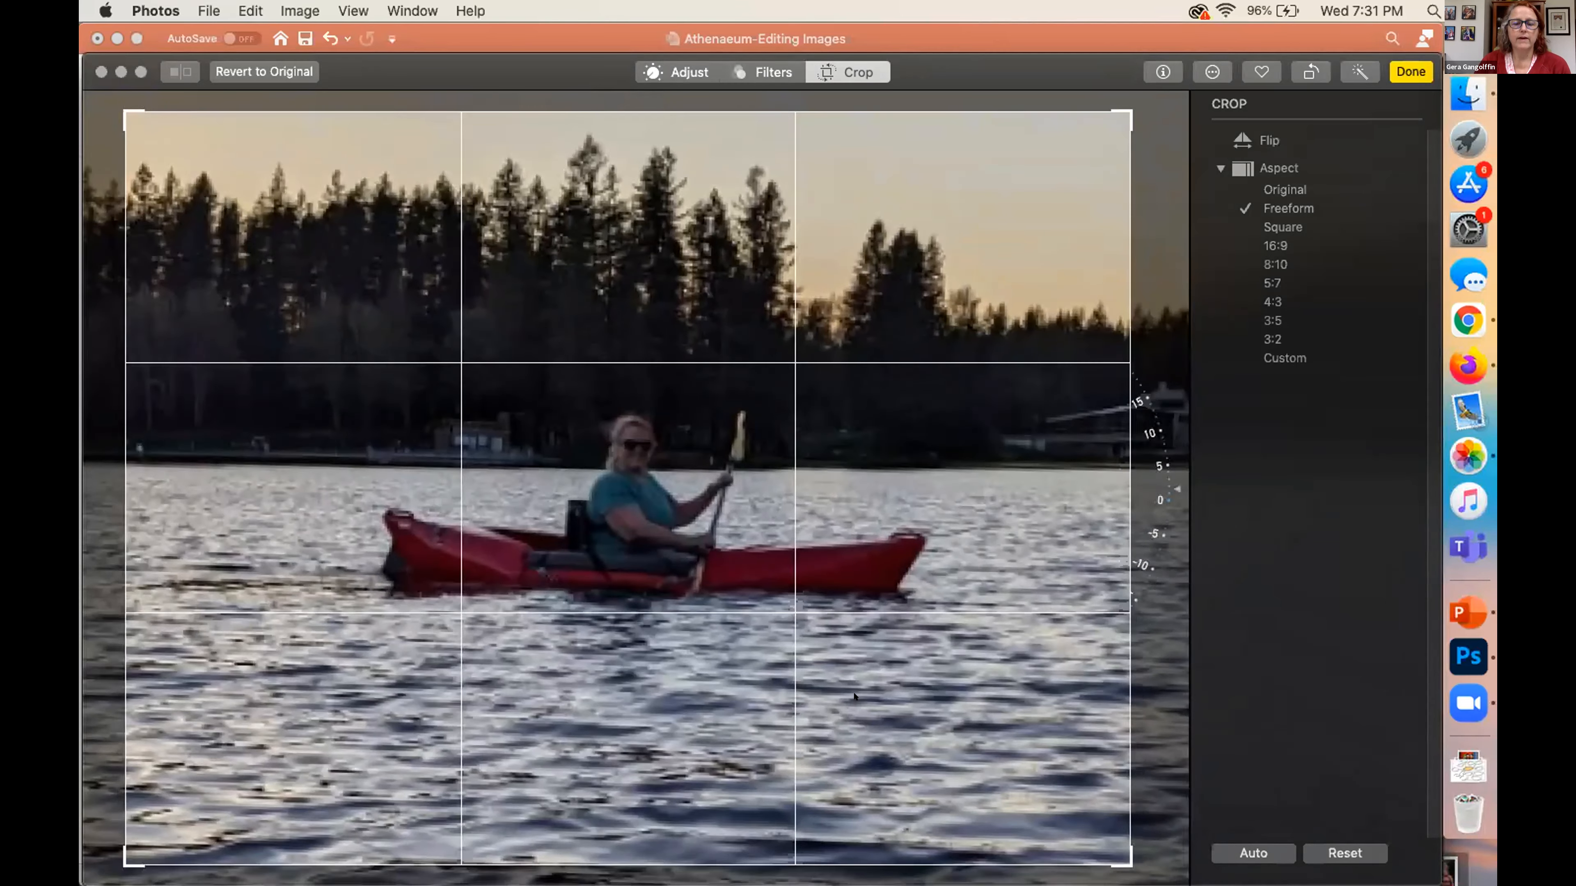
scroll(854, 696, "up", 5)
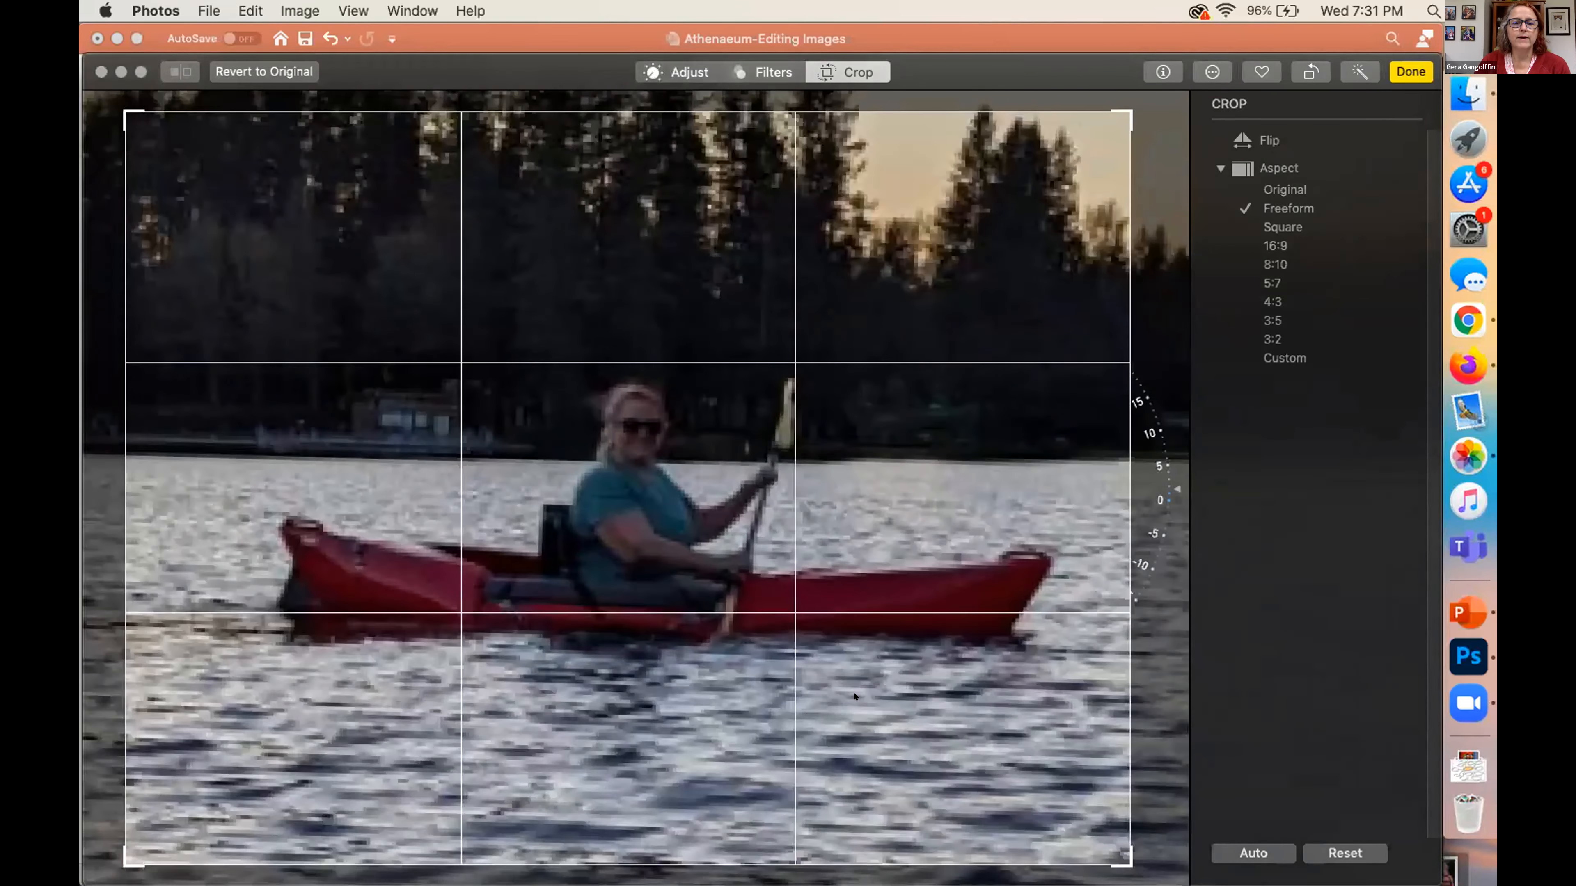
scroll(854, 697, "up", 1)
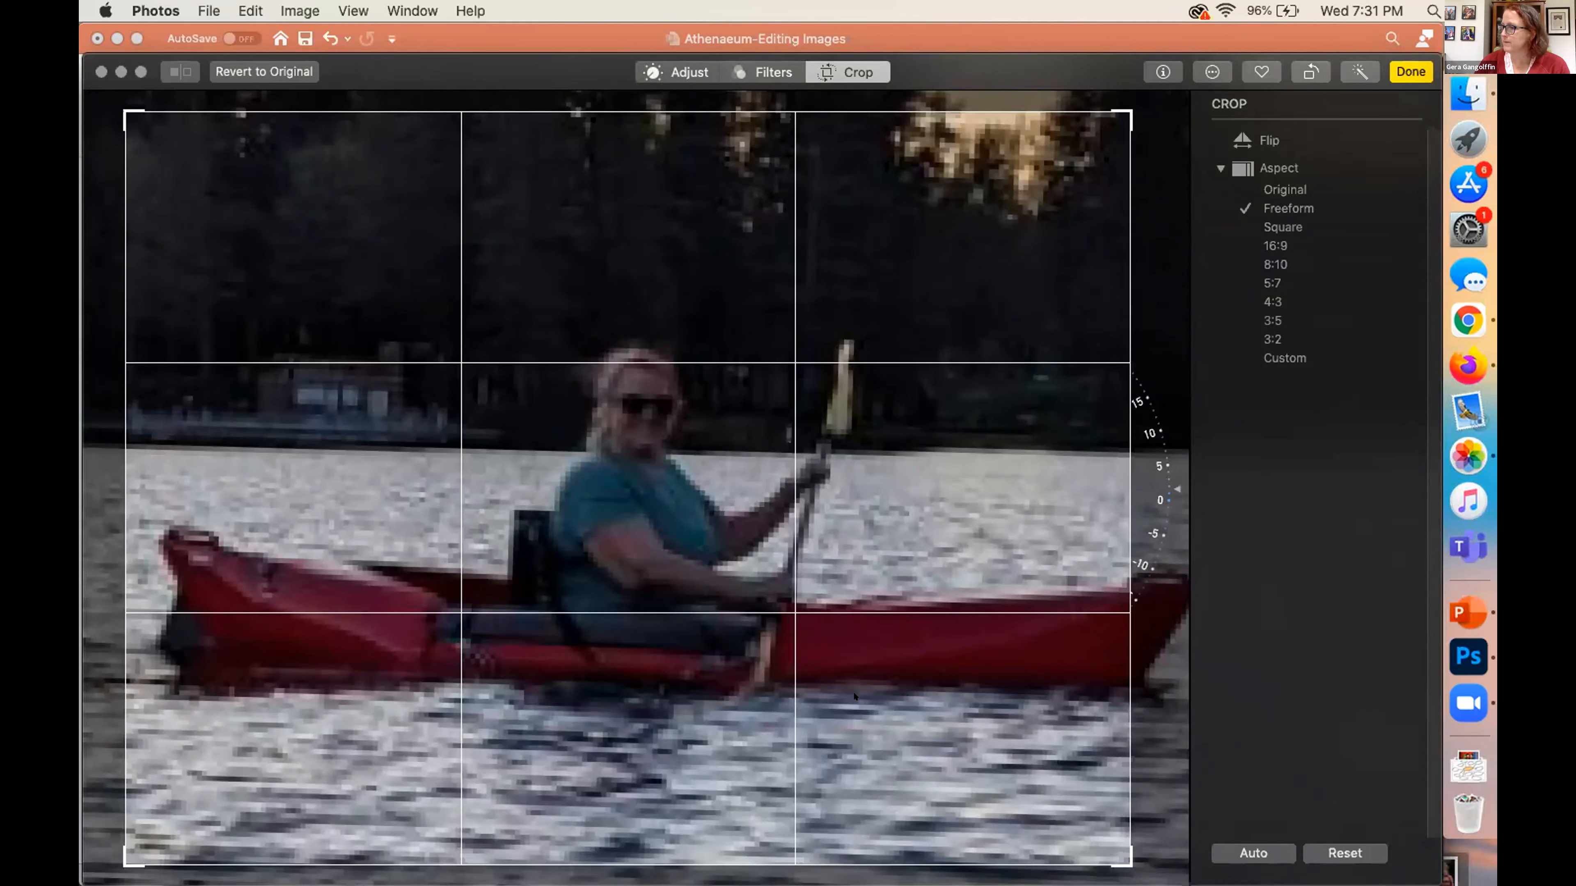
scroll(854, 696, "up", 1)
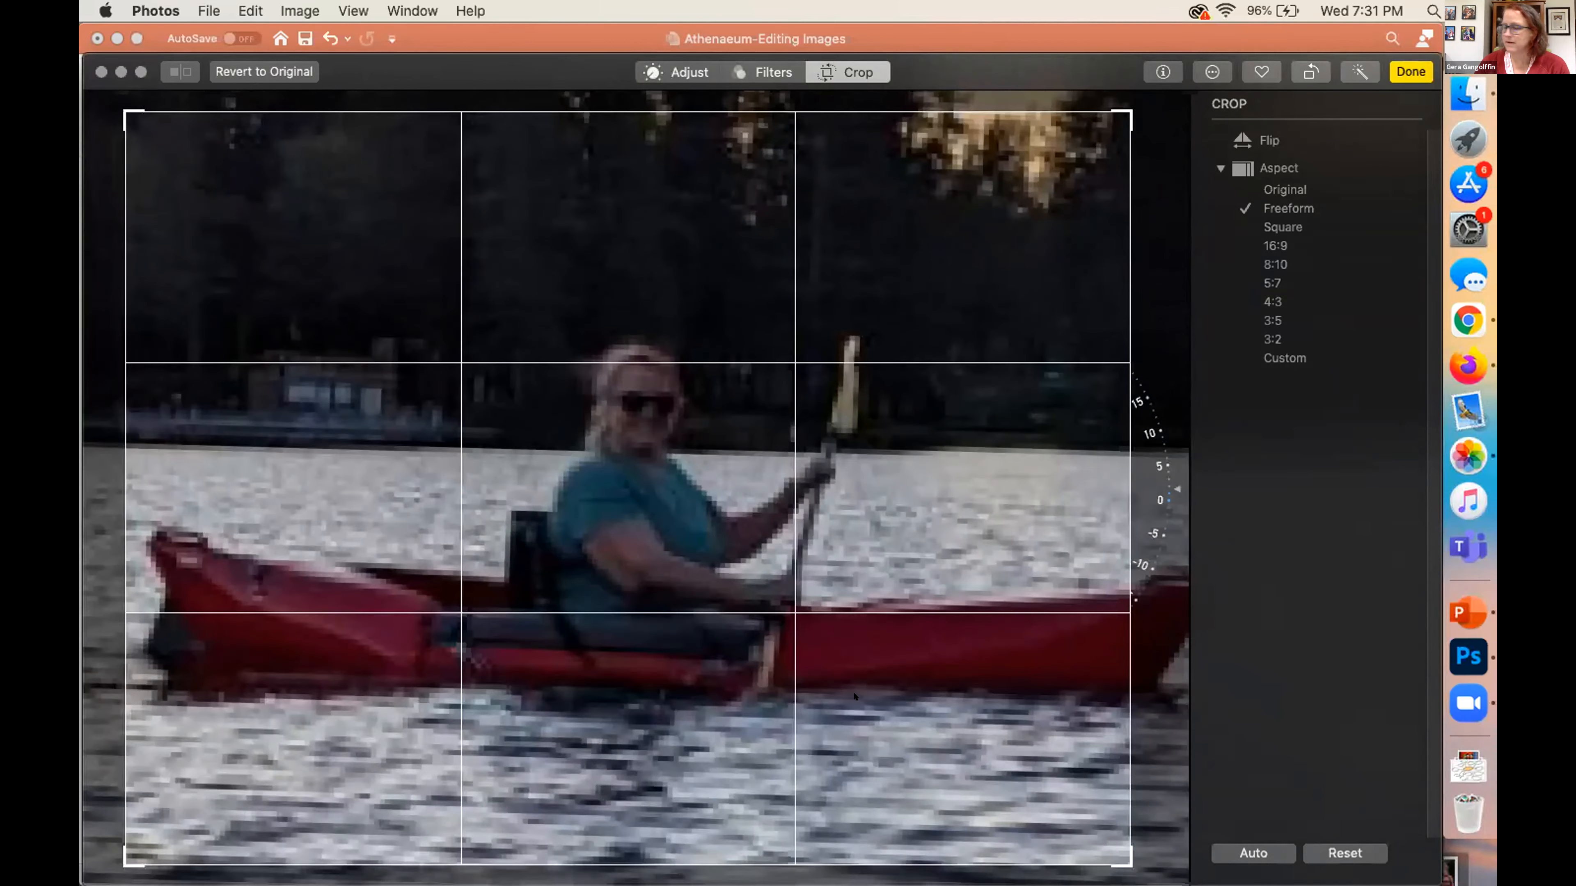
scroll(854, 697, "down", 5)
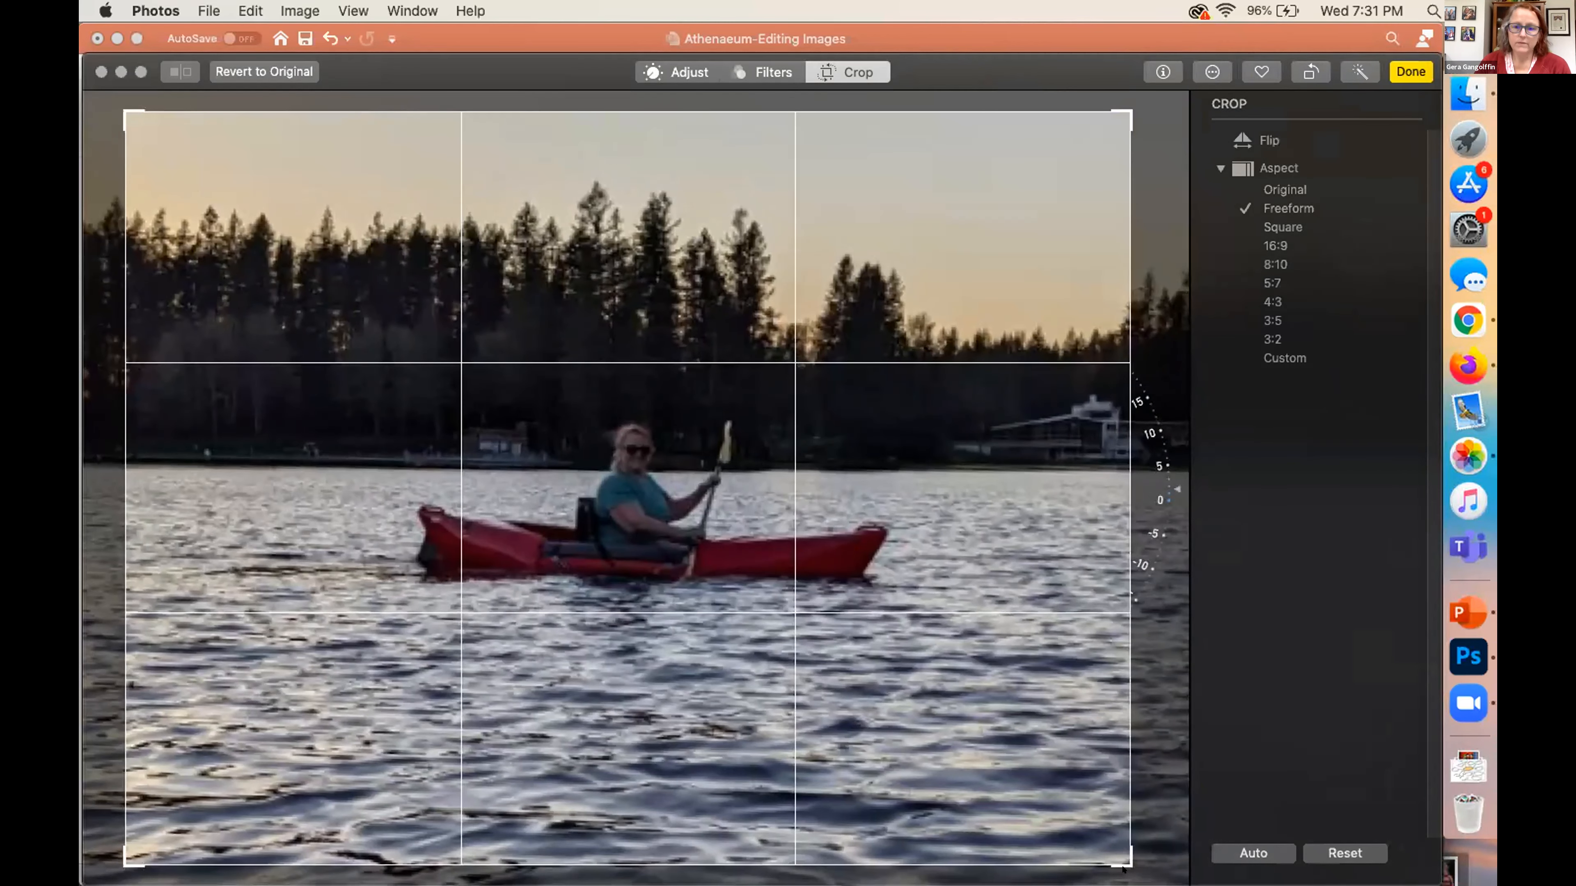
left_click_drag(1121, 856, 966, 682)
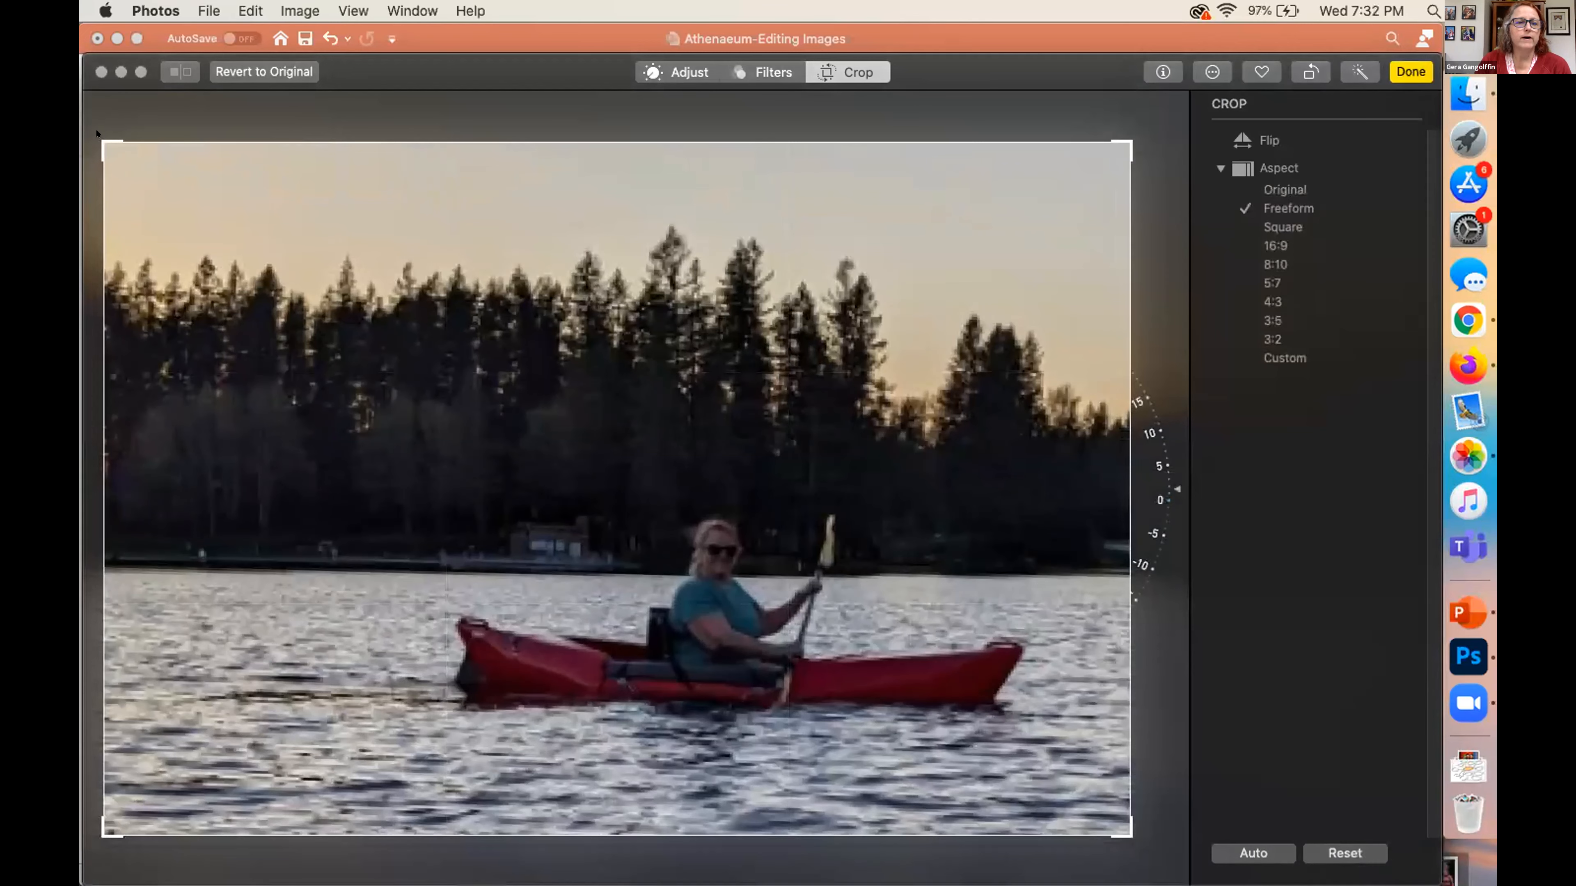
left_click_drag(98, 133, 402, 417)
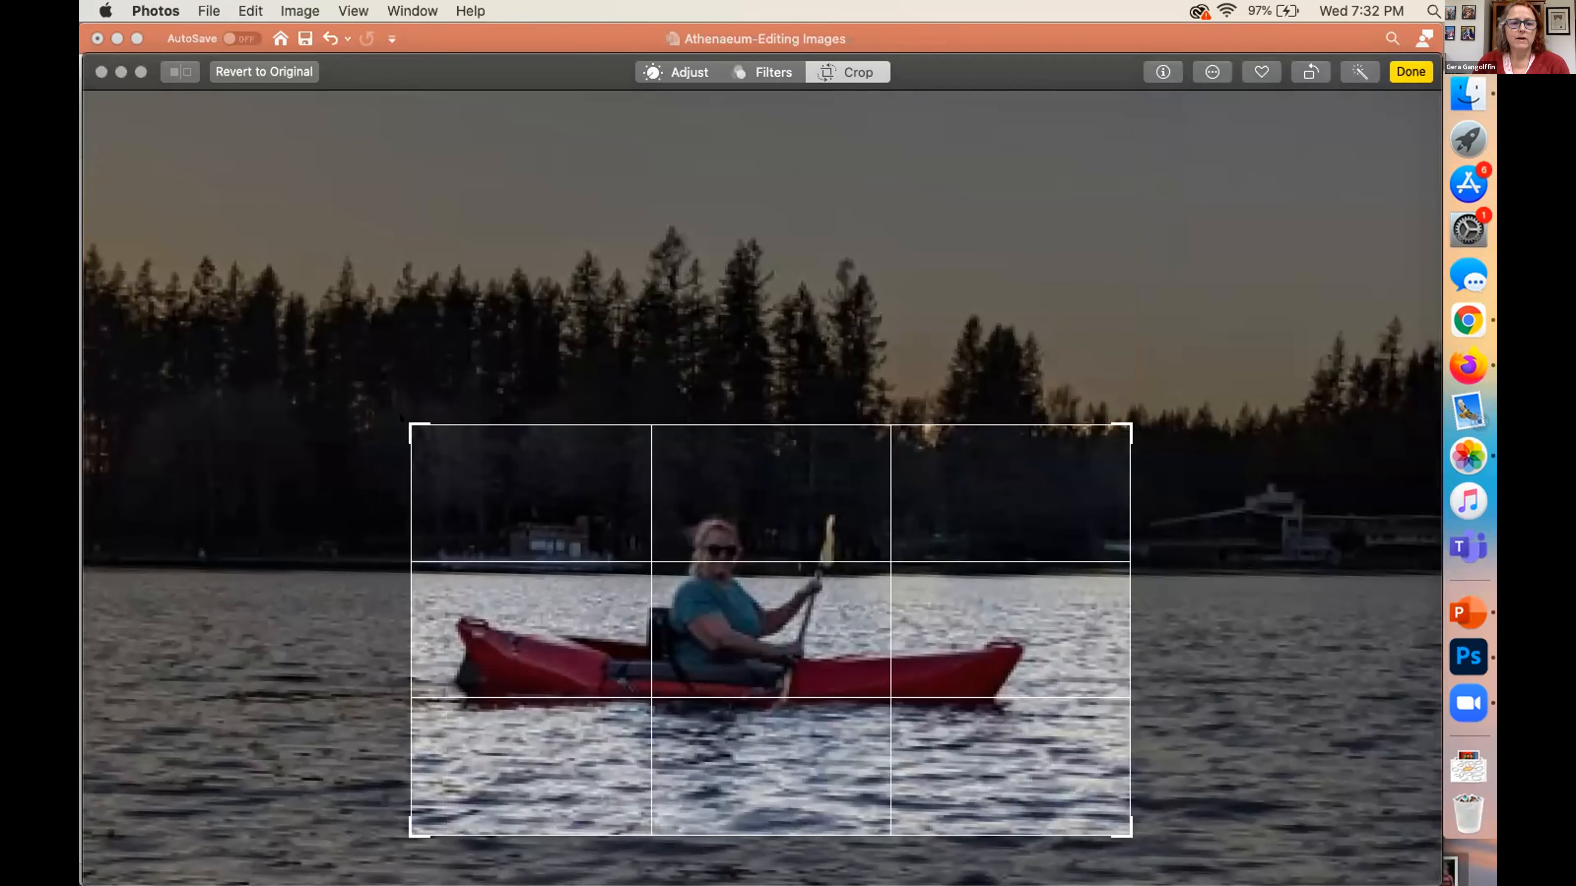
left_click_drag(408, 427, 458, 442)
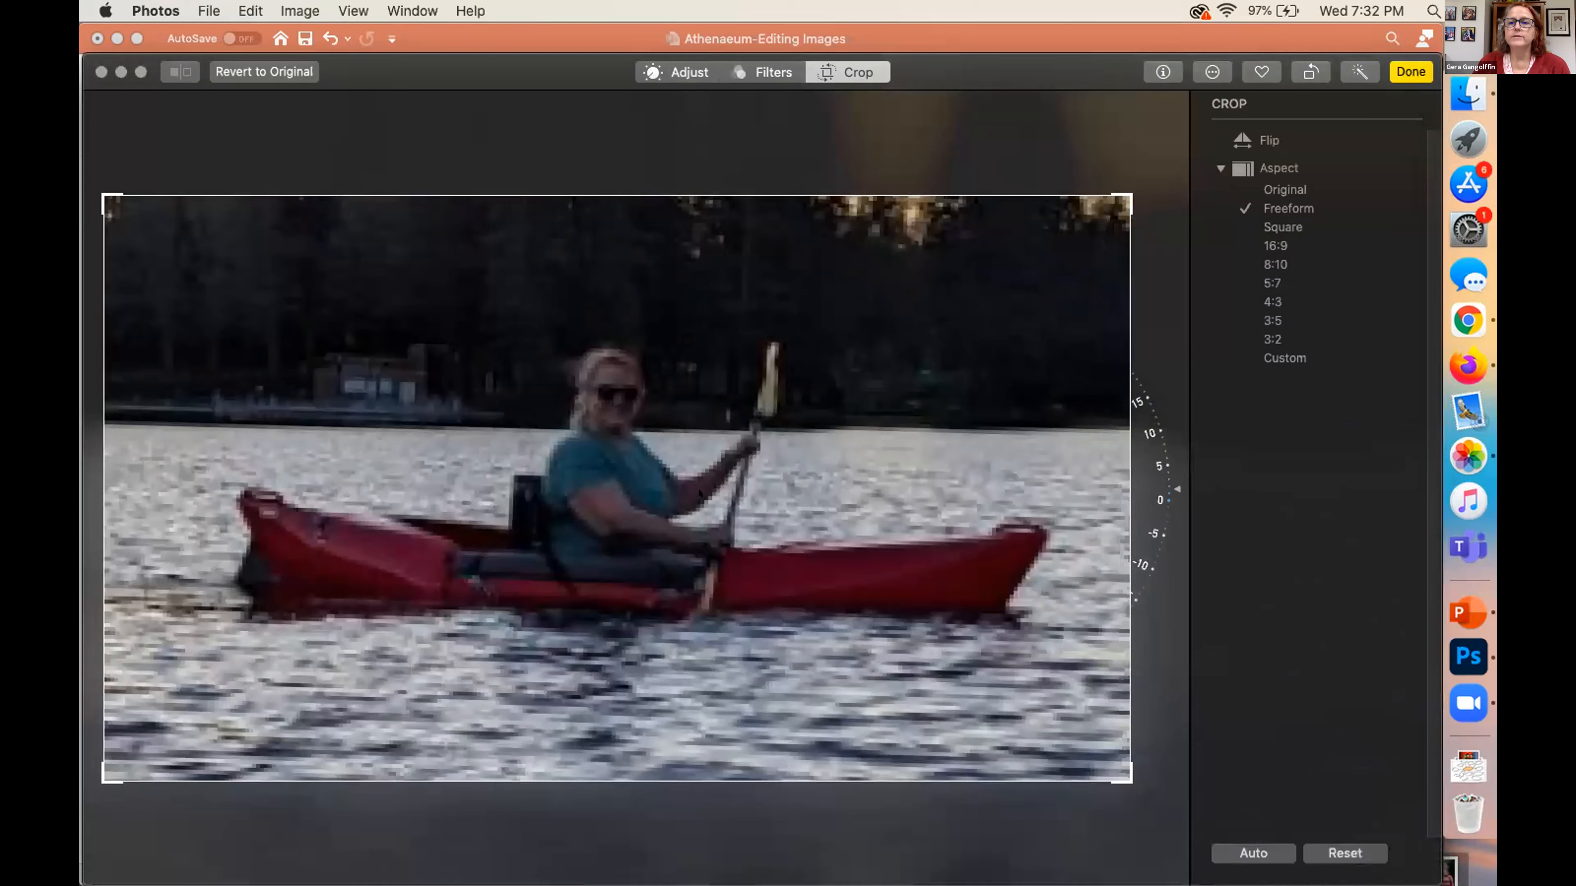
Try the Square crop aspect, and set the crop aspect to Original
left_click(1277, 226)
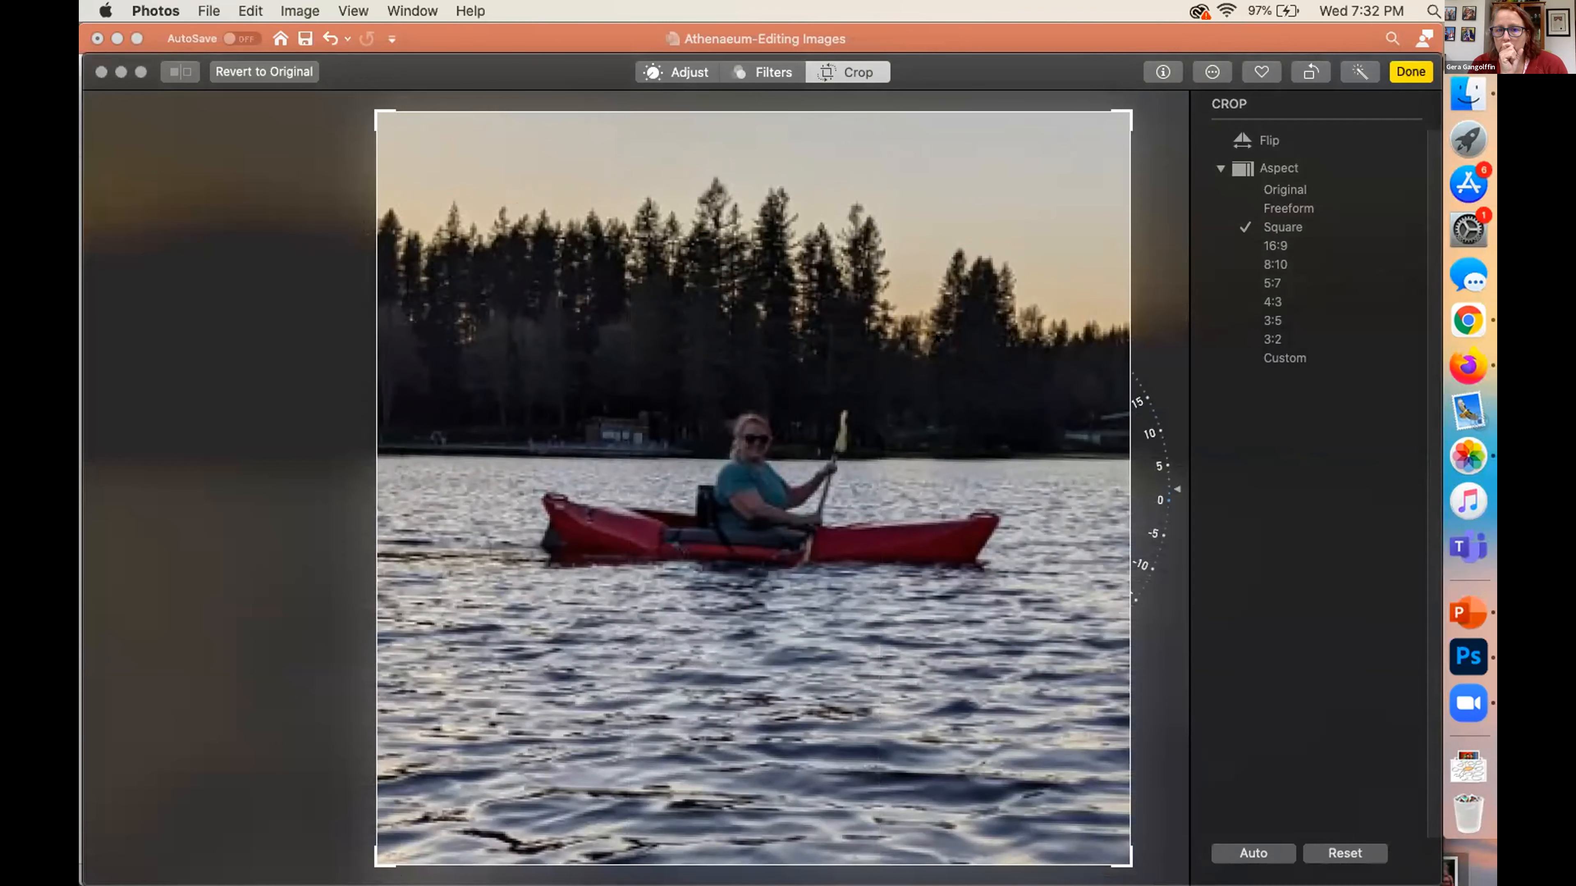
left_click(1271, 189)
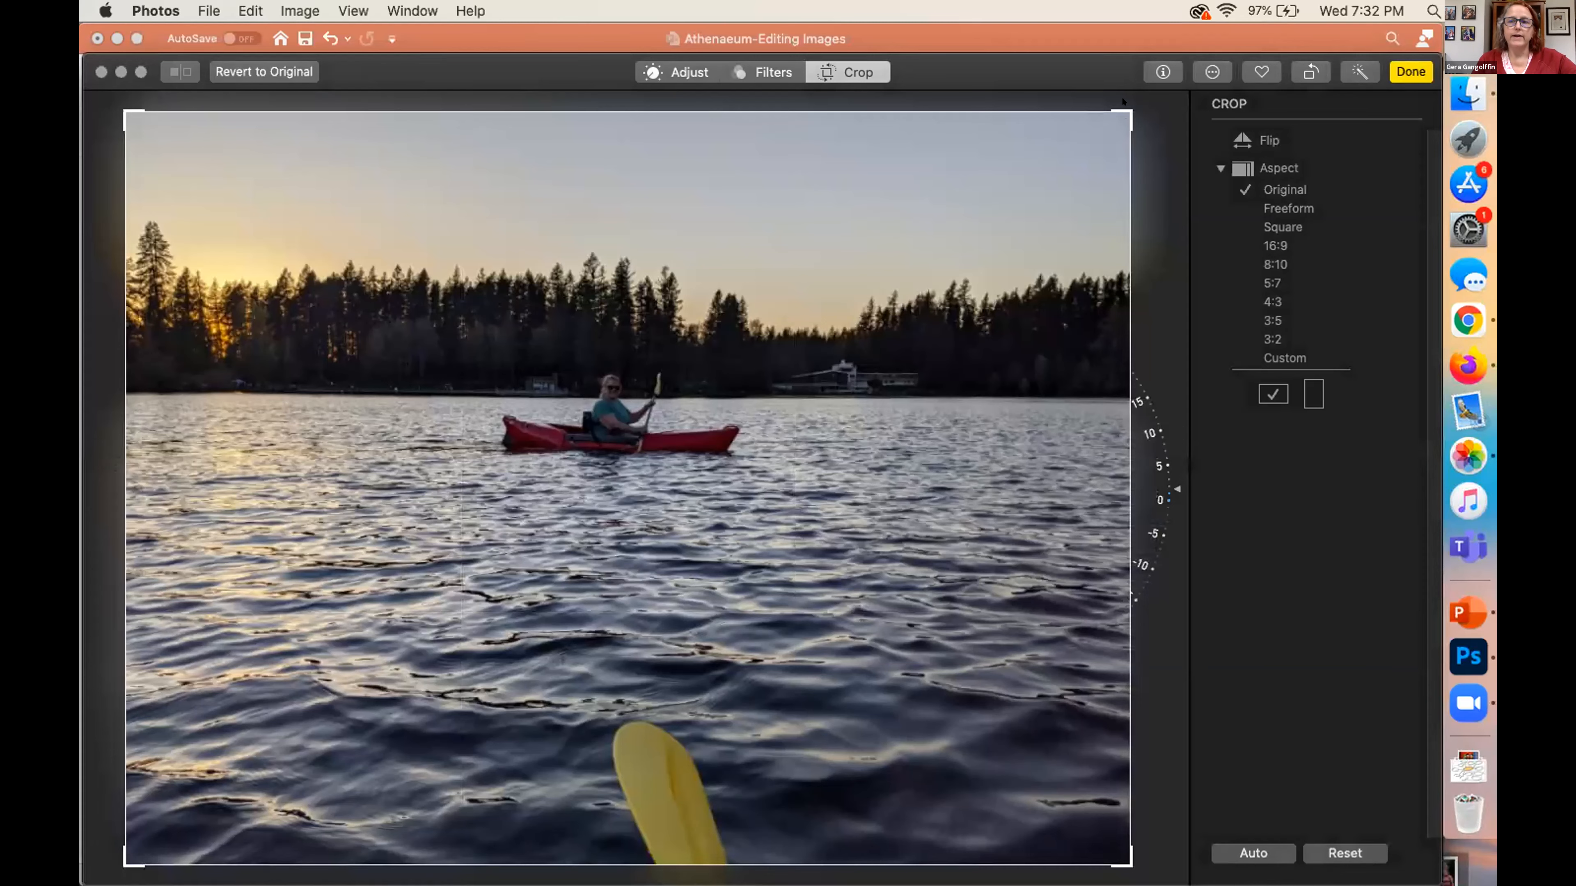
Crop the photo at its original proportions to a closer frame with the kayaker near the centre and the yellow foreground paddle excluded
left_click_drag(1120, 104, 688, 443)
left_click_drag(790, 572, 698, 603)
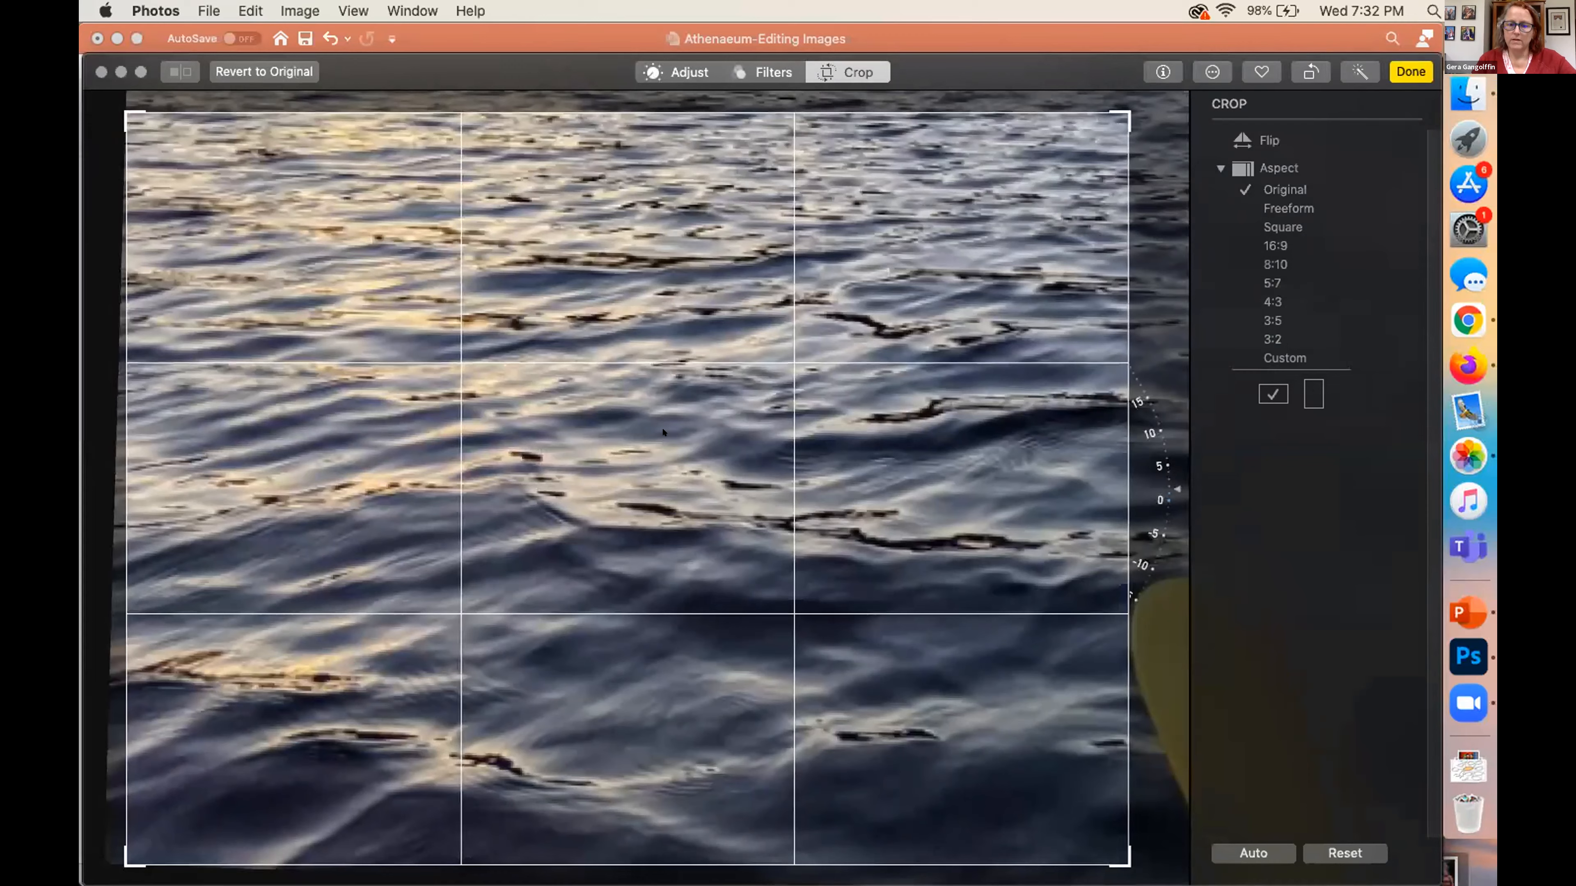
left_click_drag(509, 431, 542, 602)
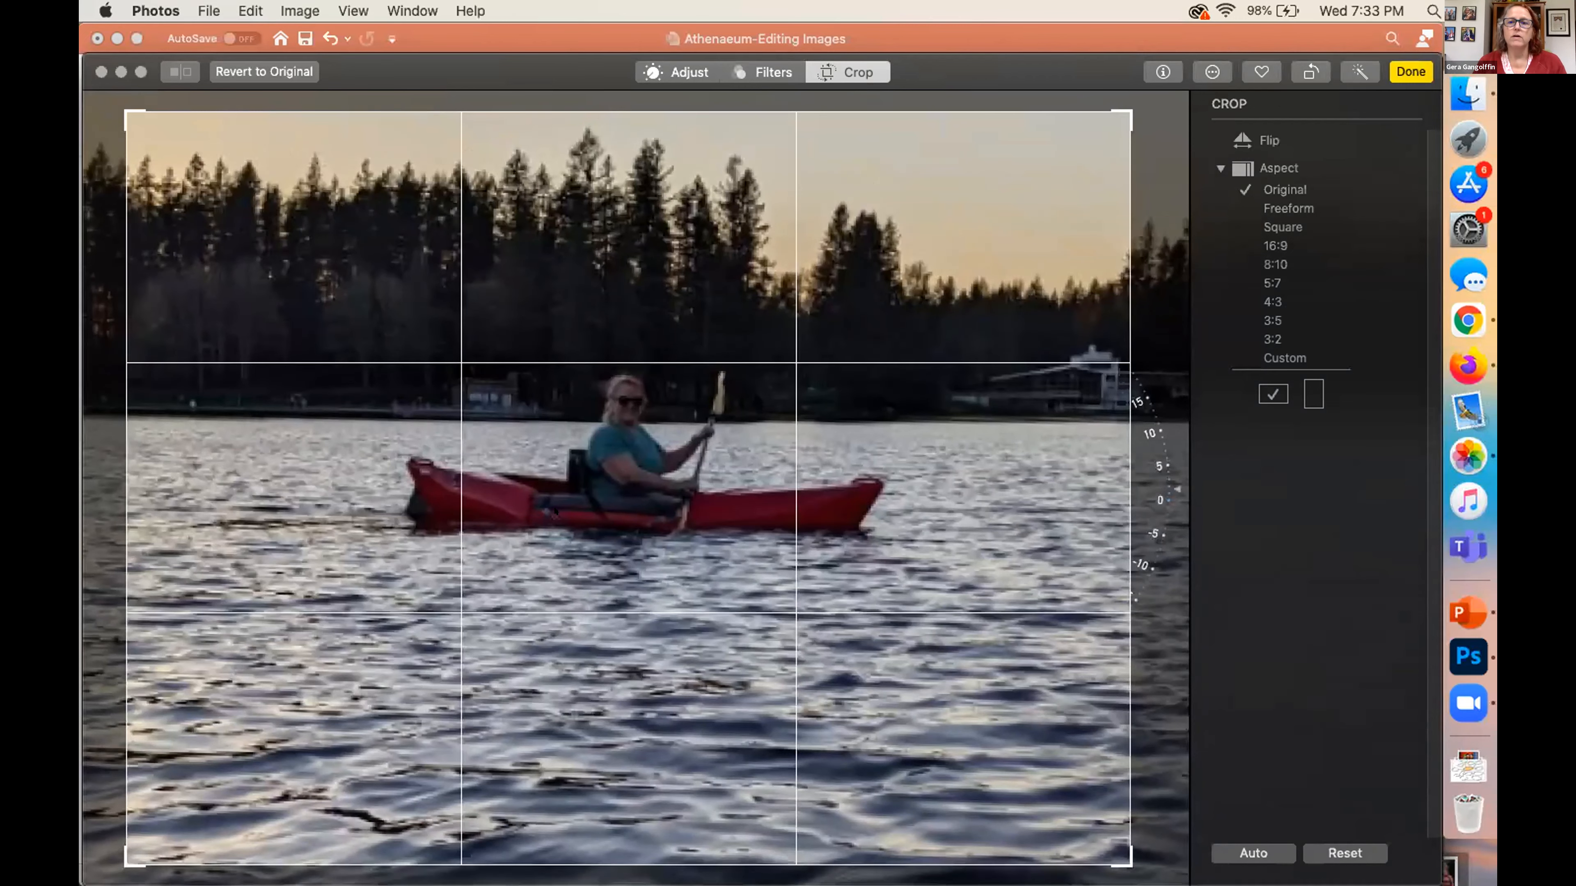
left_click_drag(555, 511, 555, 510)
mouse_move(1124, 107)
left_mouse_down()
mouse_move(932, 256)
mouse_move(1146, 94)
mouse_move(1121, 119)
mouse_move(1109, 100)
mouse_move(1128, 86)
mouse_move(1137, 100)
left_mouse_up()
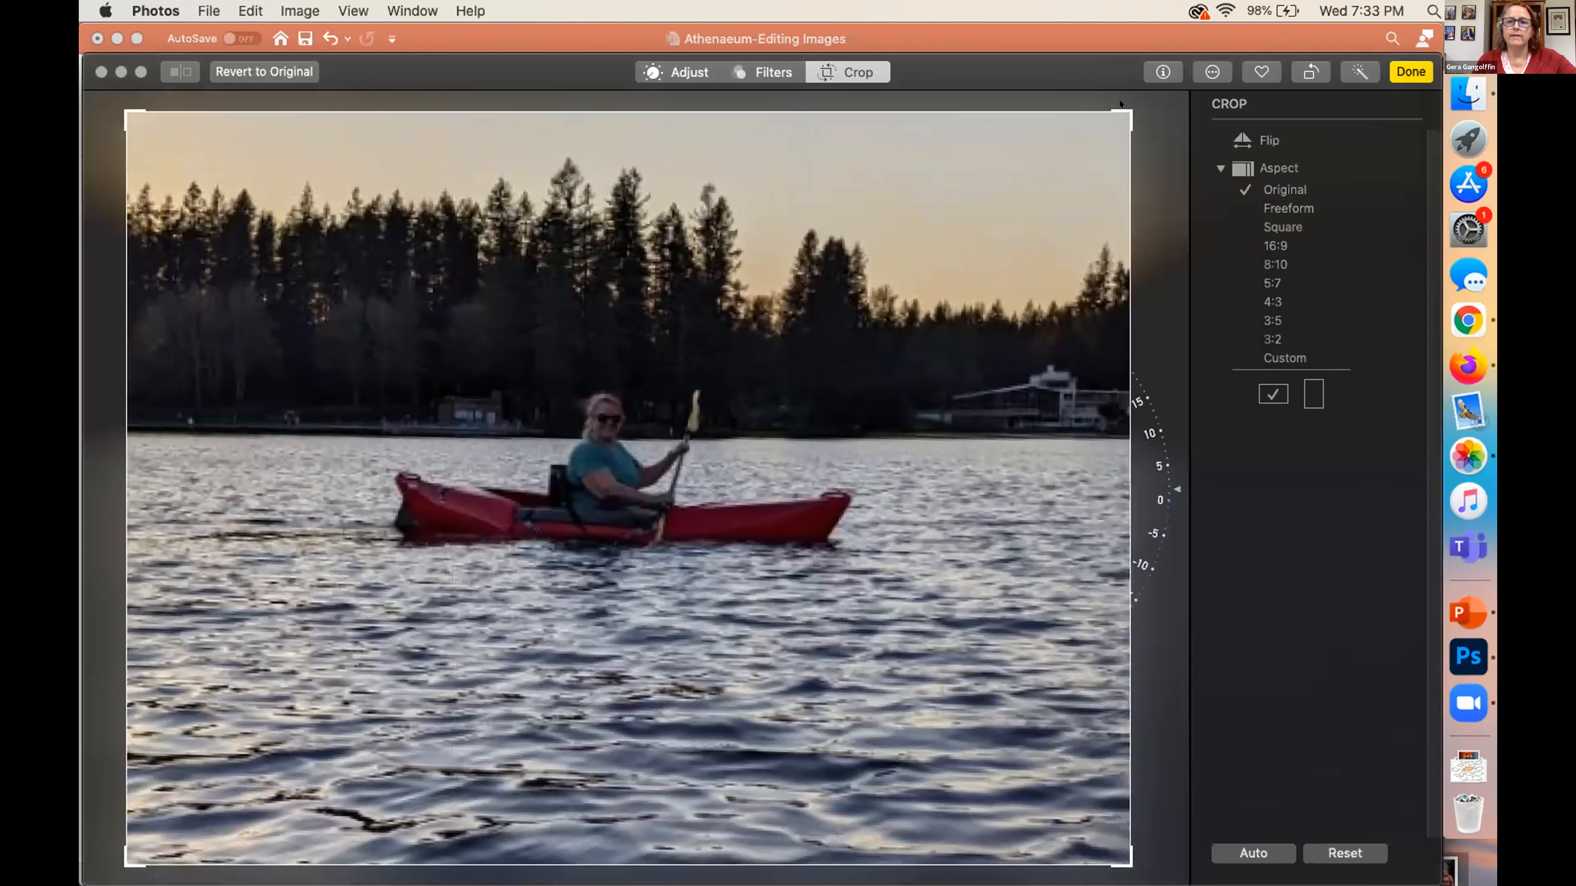
left_click_drag(1123, 104, 1142, 195)
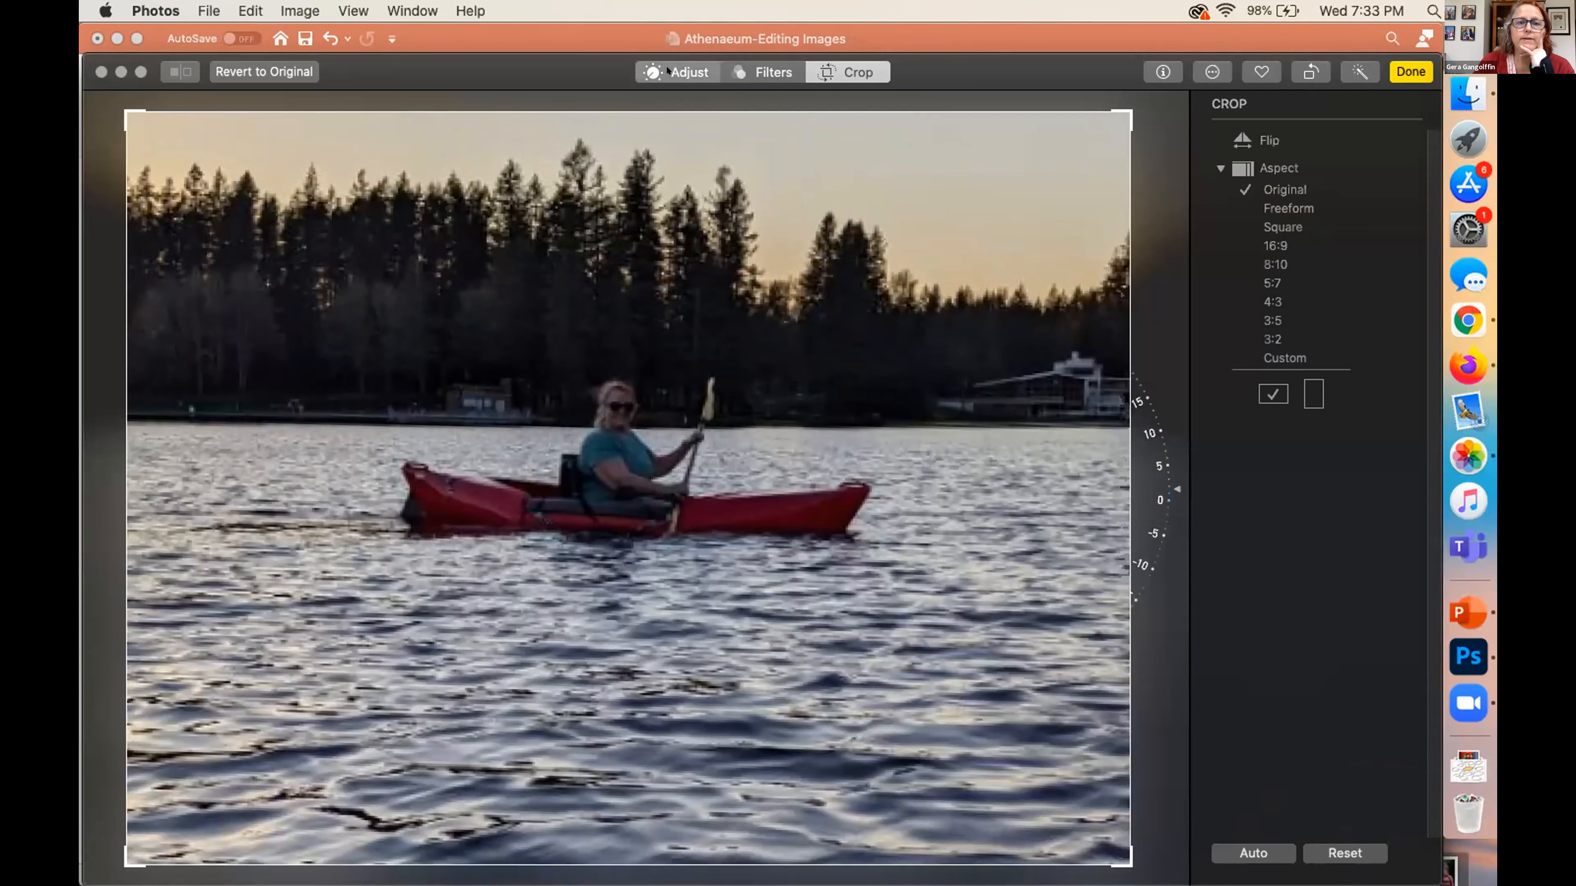
Auto-enhance the cropped photo and darken its overall Light adjustment to just below the midpoint, with brilliance at 0.11
left_click(683, 72)
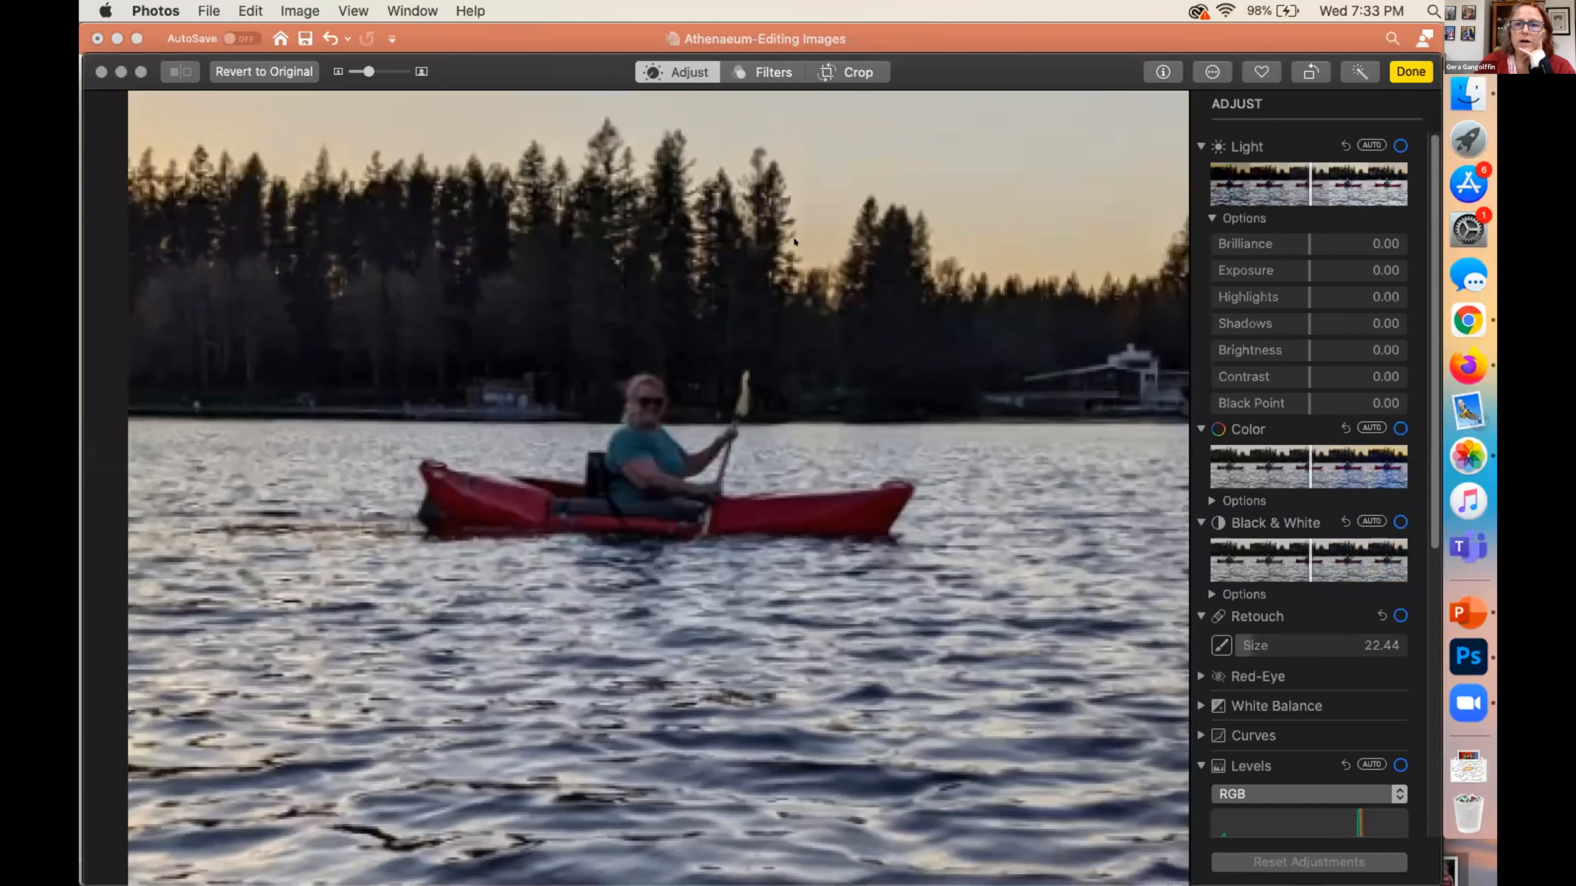
left_click(1359, 71)
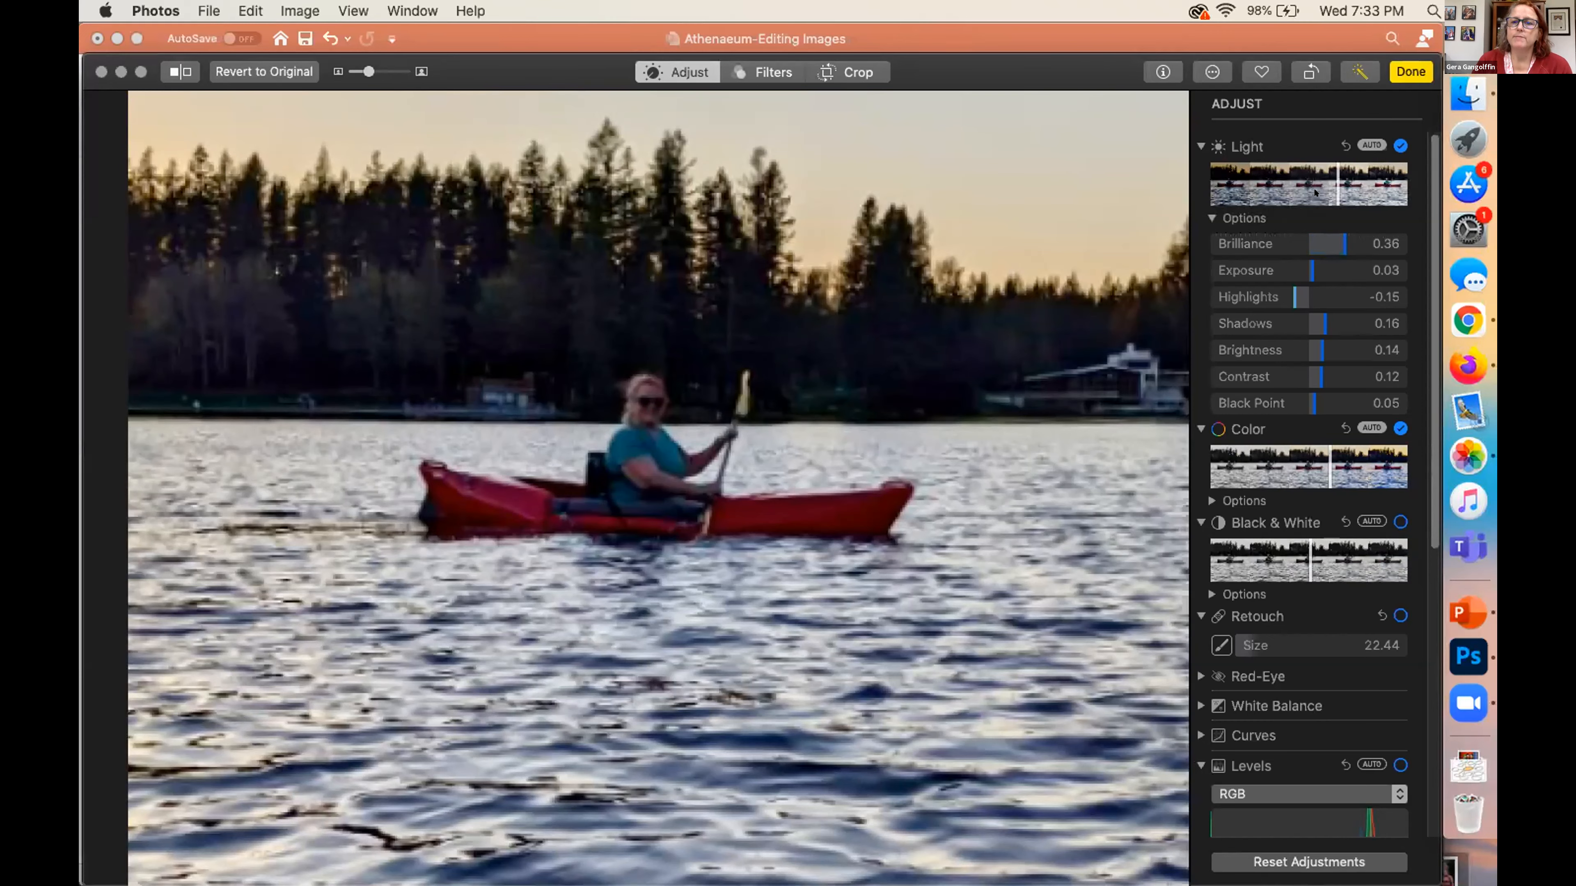
left_click_drag(1329, 183, 1329, 183)
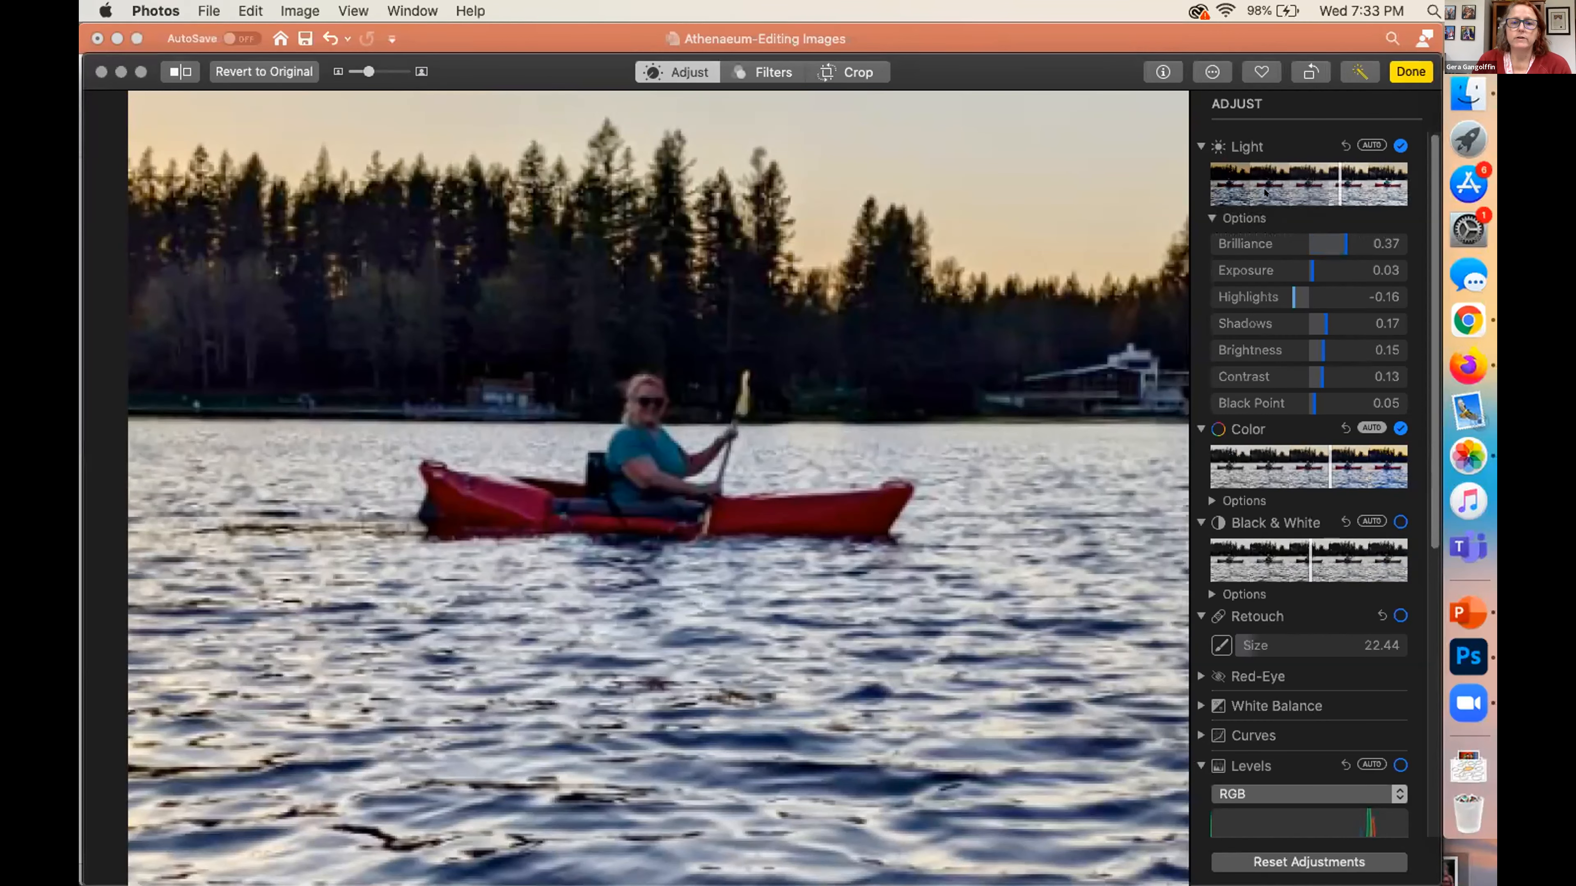
left_click_drag(1236, 194, 1295, 196)
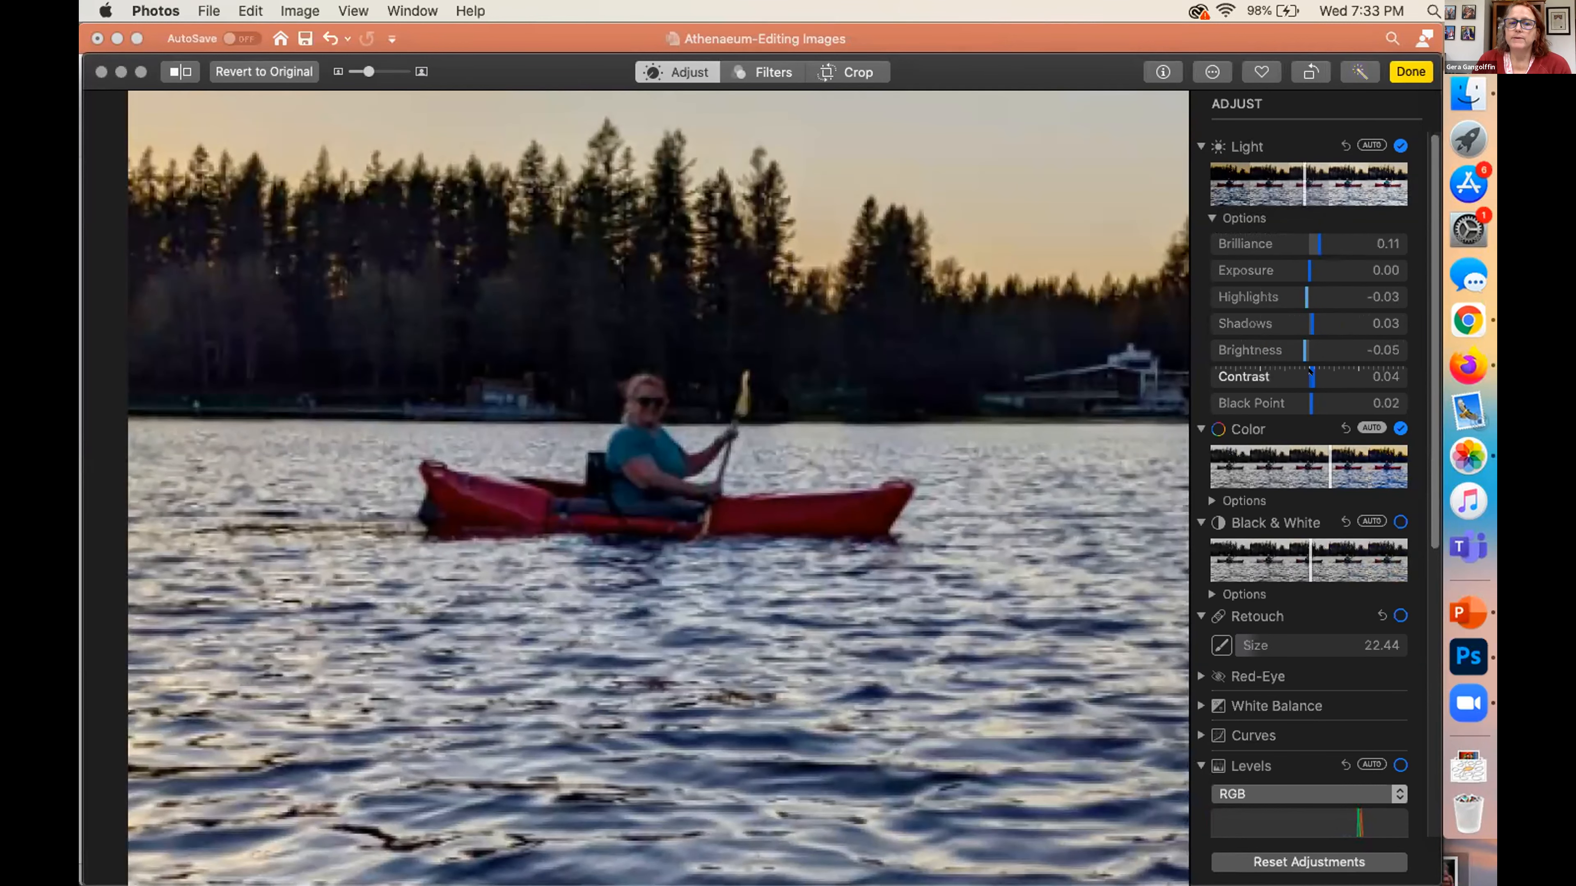
Set the contrast to 0.11 and reduce the overall Color adjustment to just above neutral
left_click_drag(1326, 381, 1329, 381)
left_click(1313, 383)
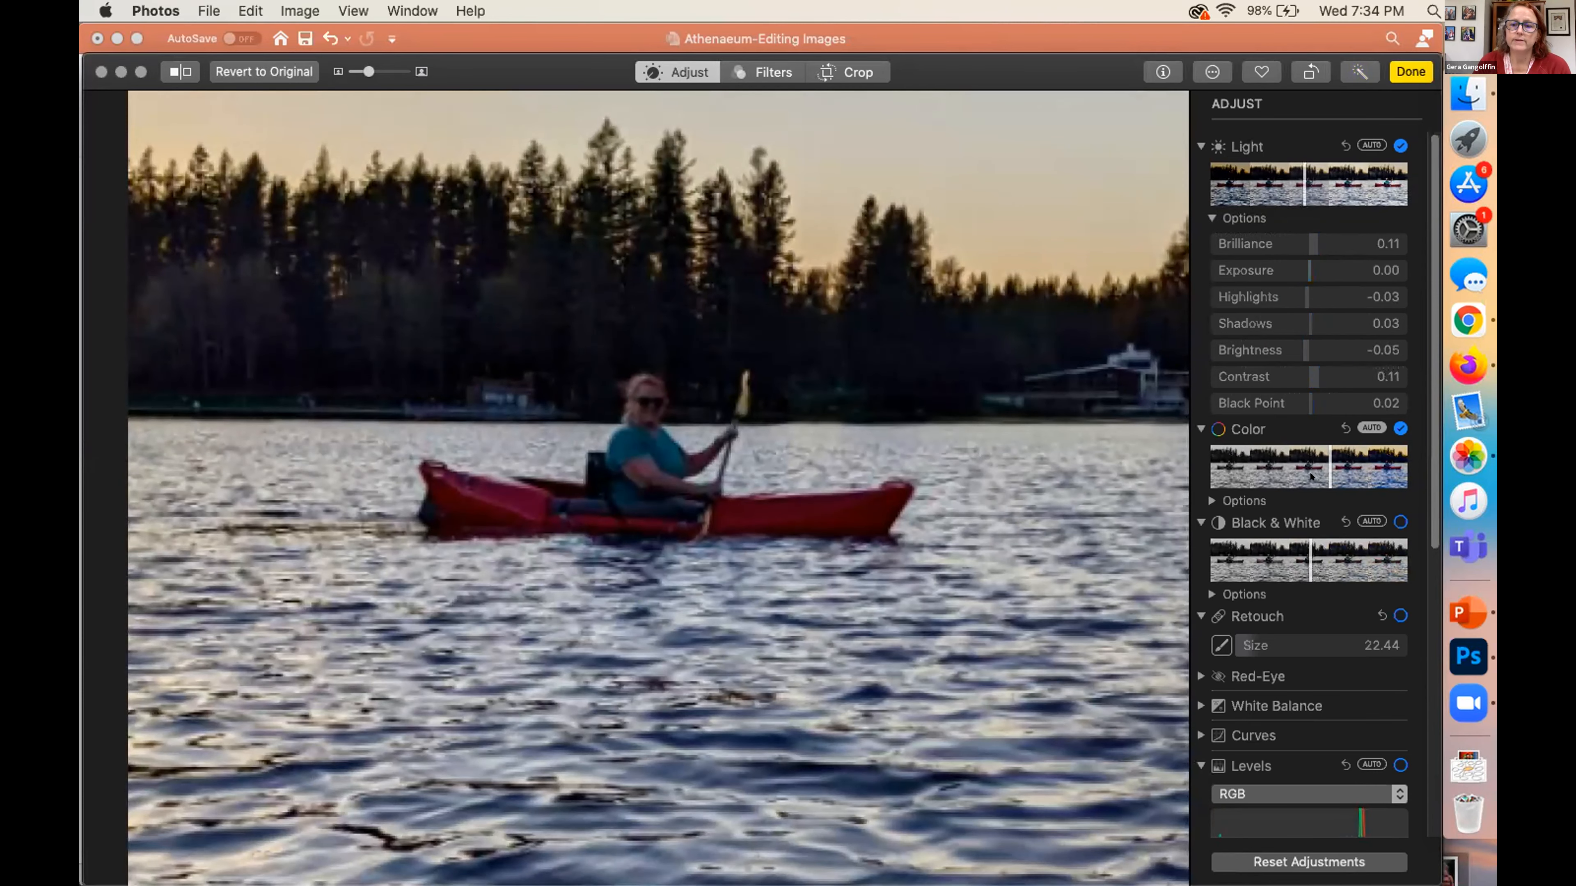
scroll(1311, 384, "down", 5)
scroll(1311, 477, "up", 2)
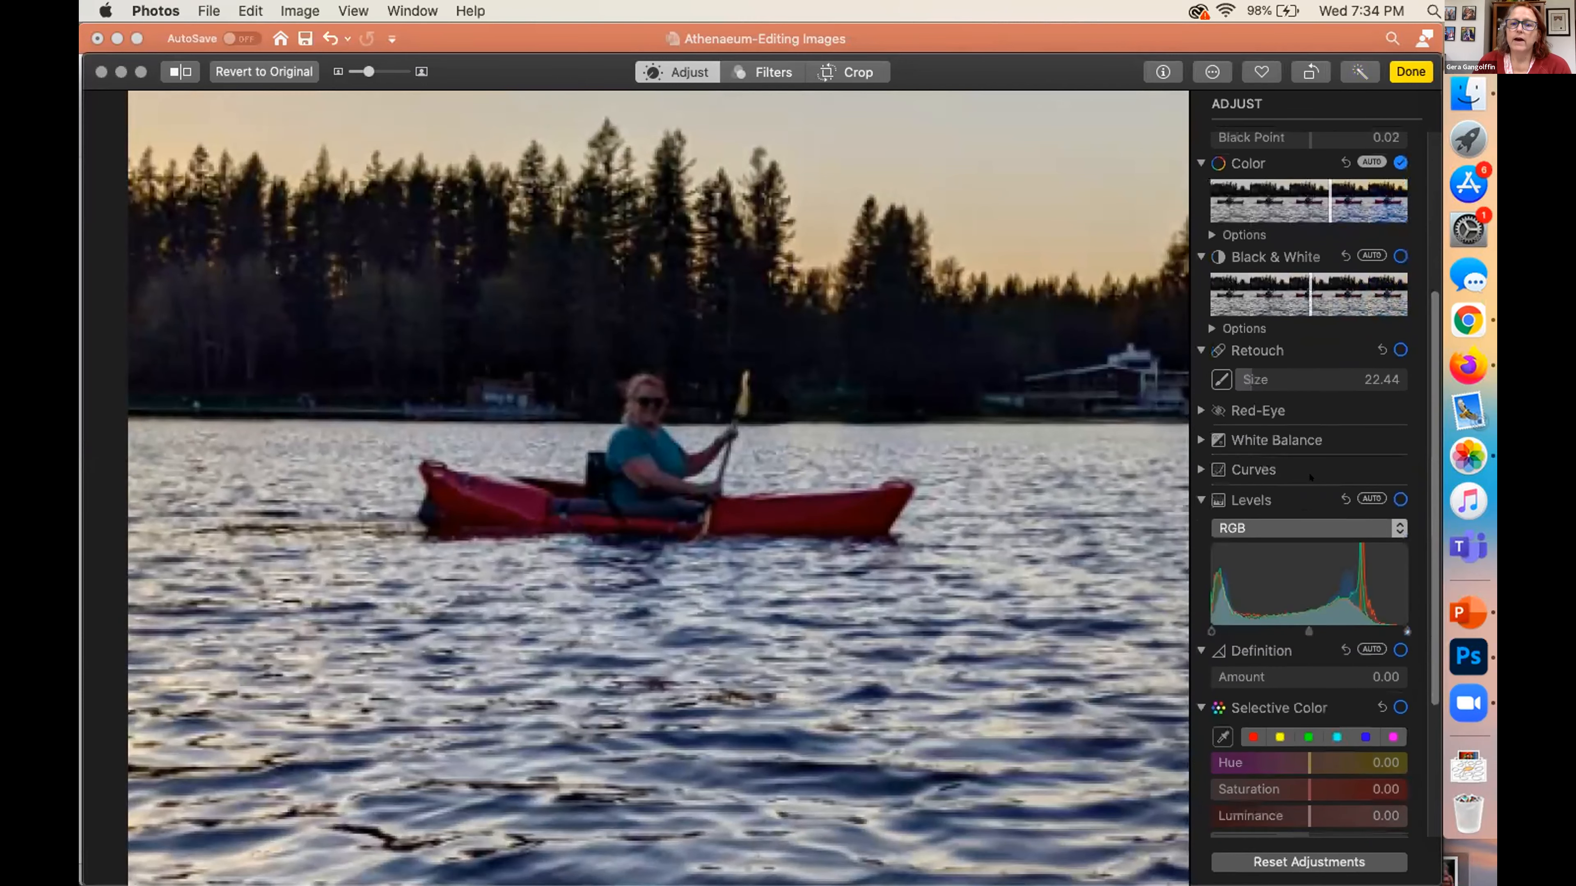
mouse_move(1324, 318)
left_mouse_down()
mouse_move(1392, 322)
mouse_move(1309, 320)
left_mouse_up()
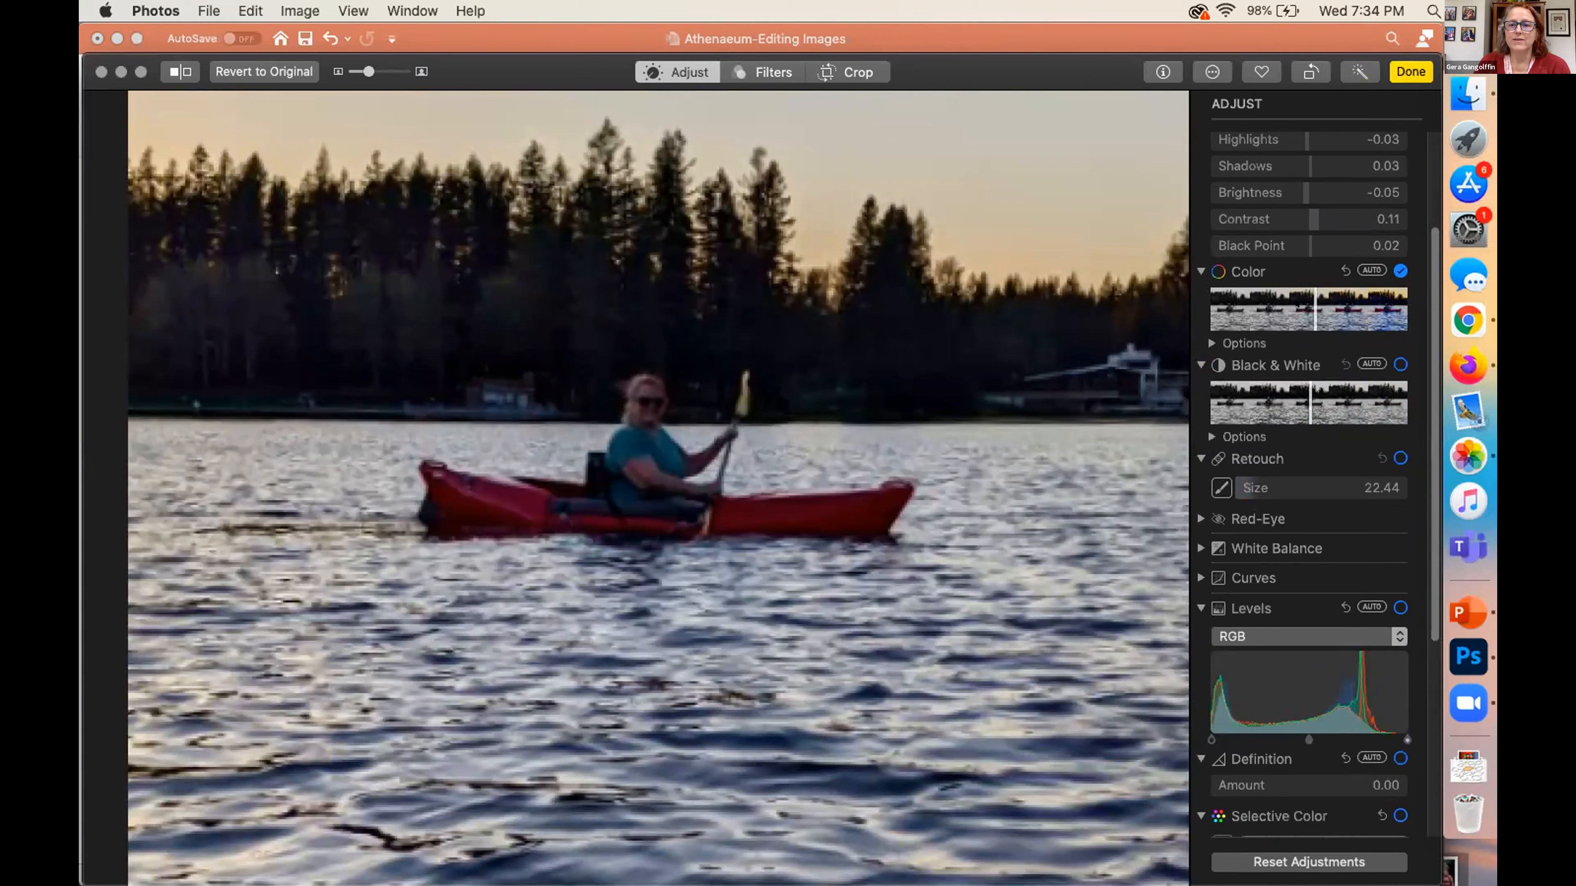
scroll(1298, 230, "up", 4)
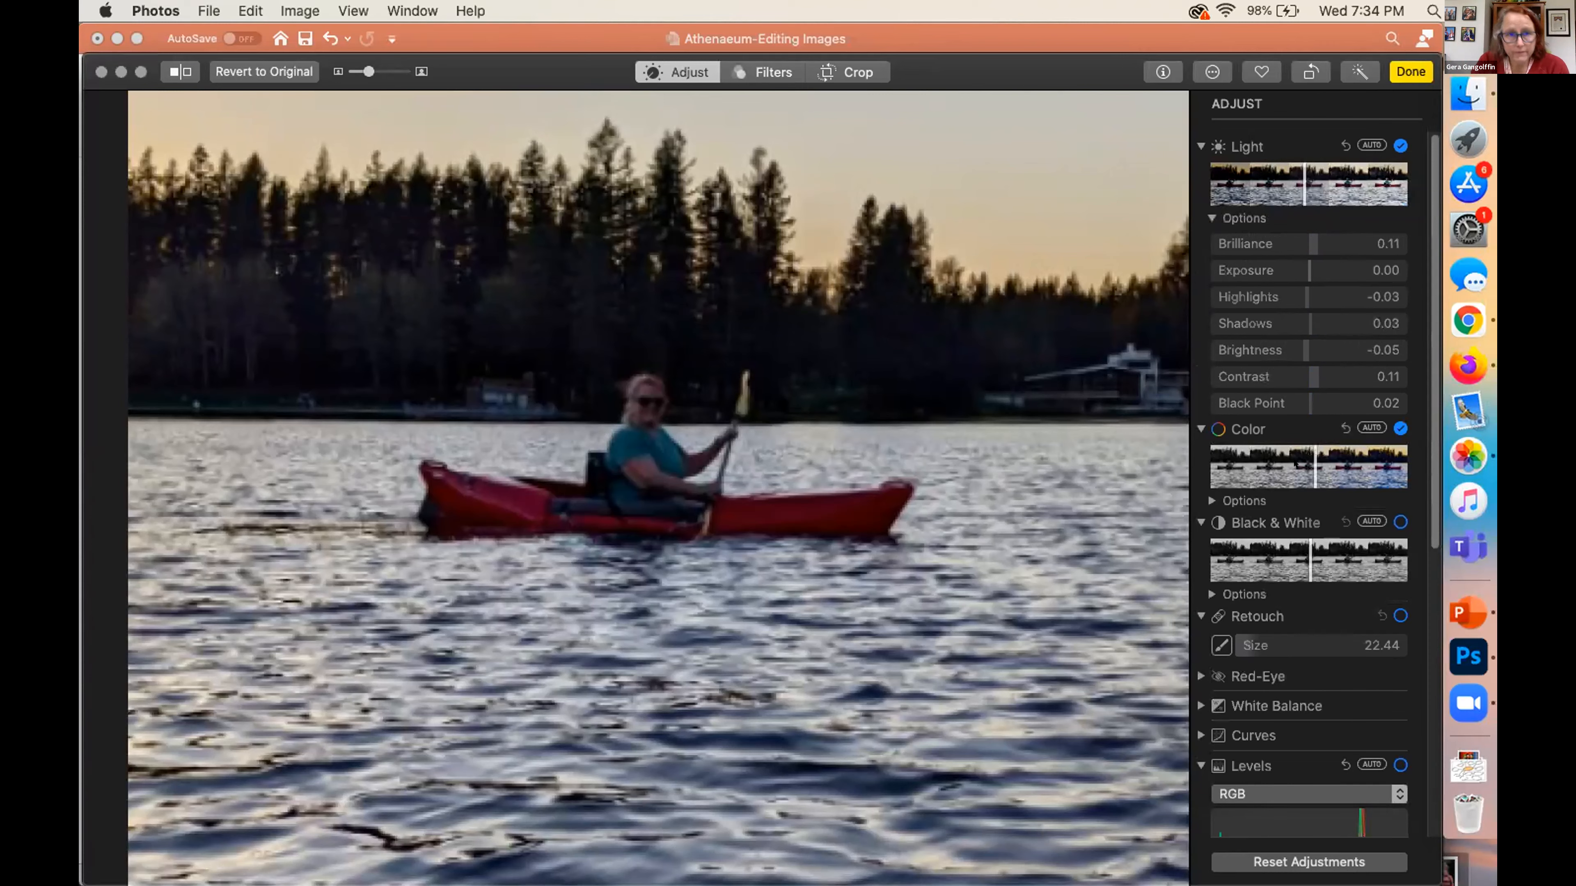
Try the Vivid Warm, Vivid Cool and Mono filters, apply the Noir filter, and return to the adjustments
left_click(772, 71)
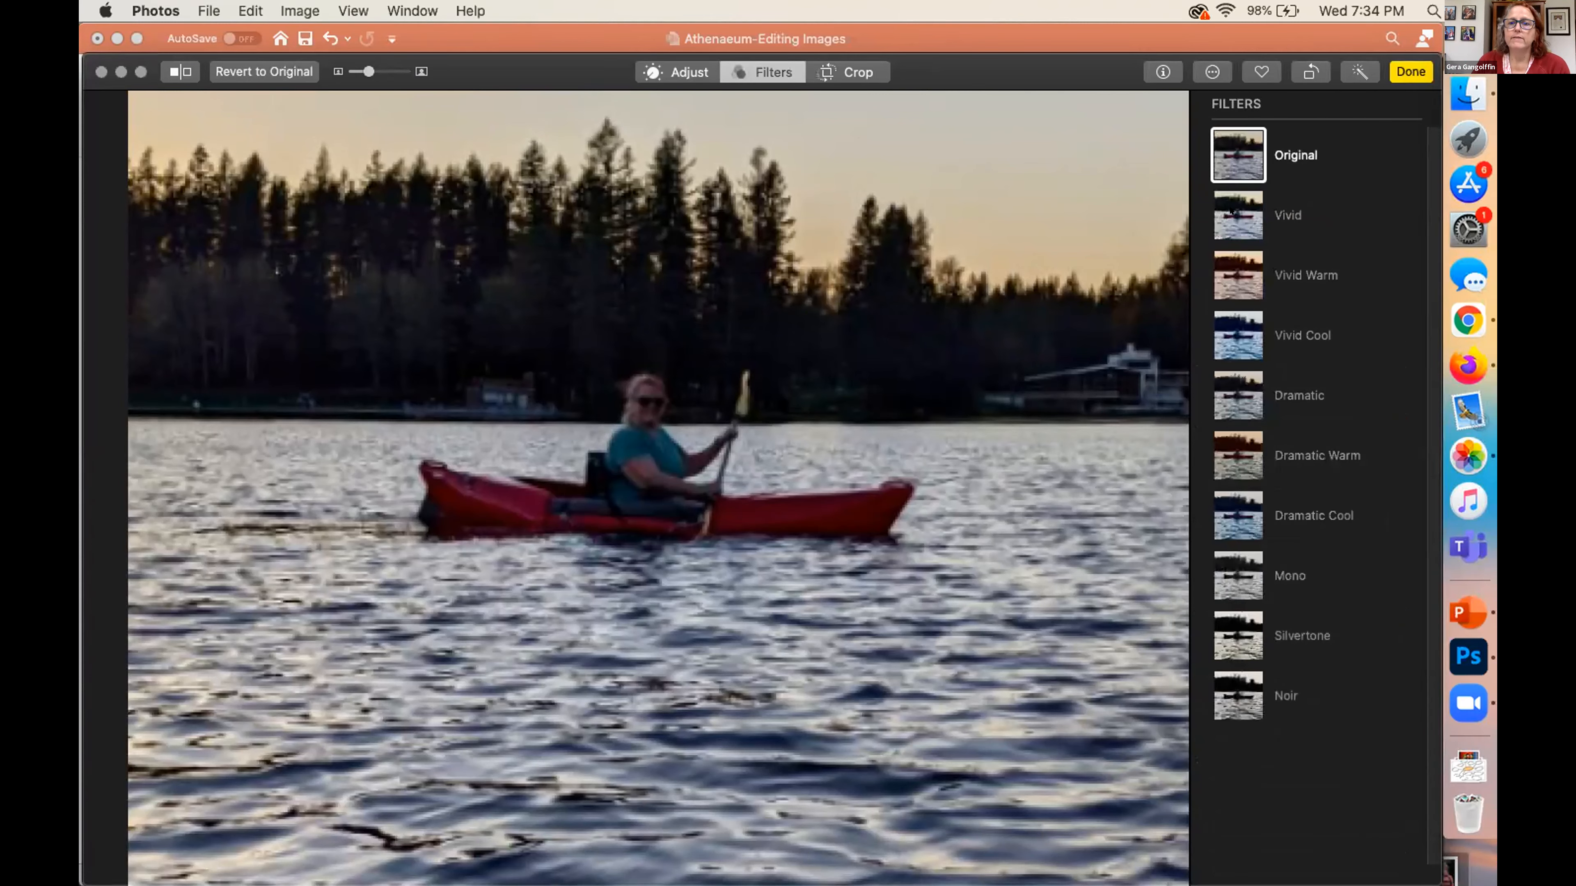
left_click(1233, 288)
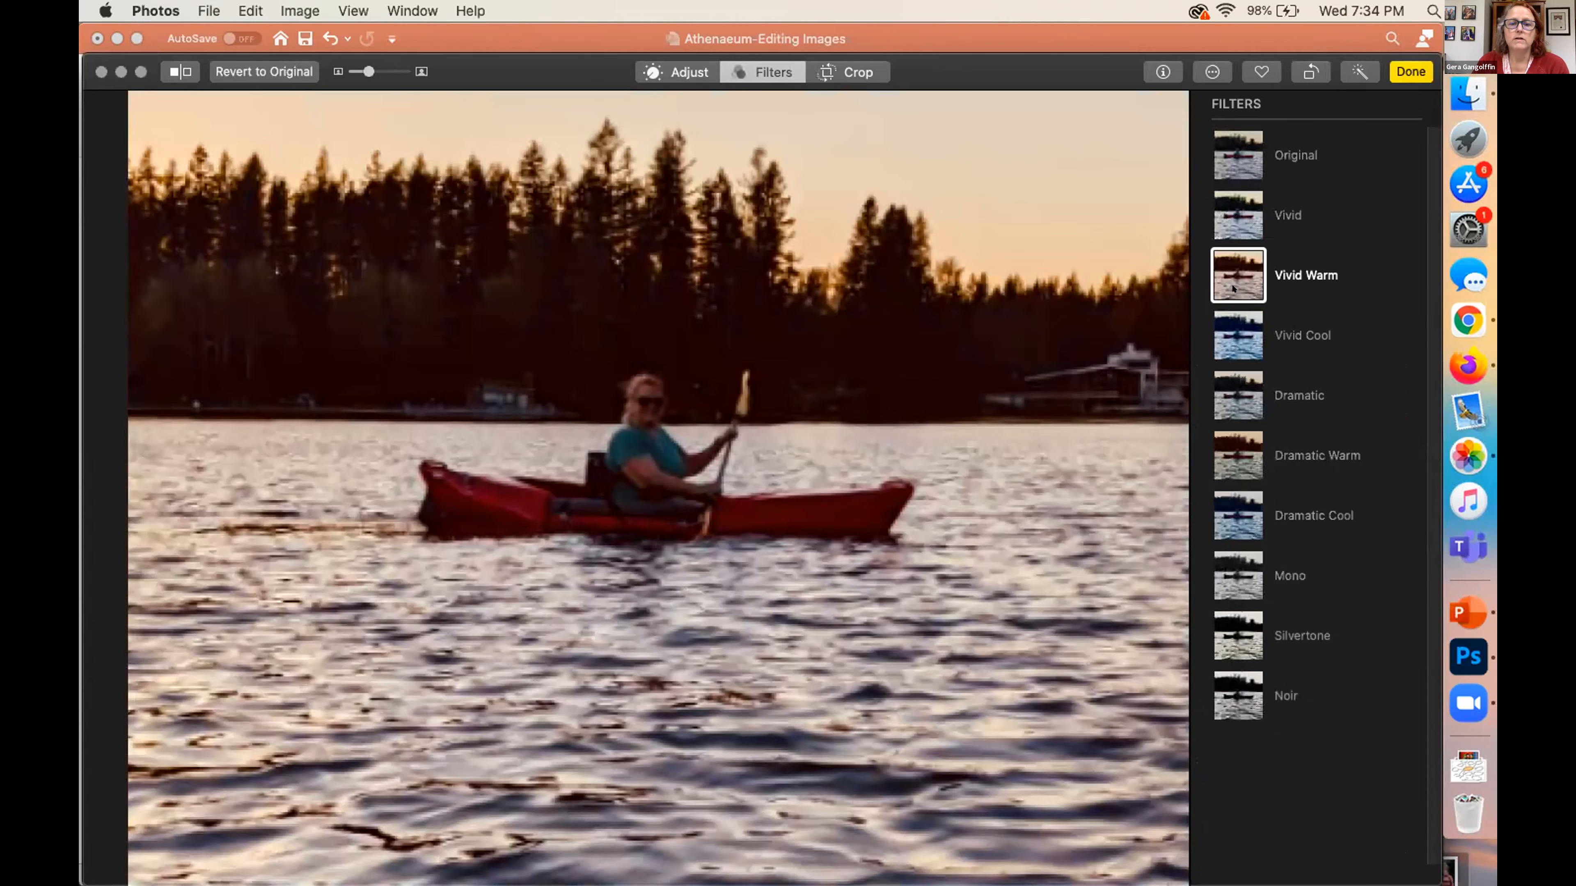
left_click(1233, 350)
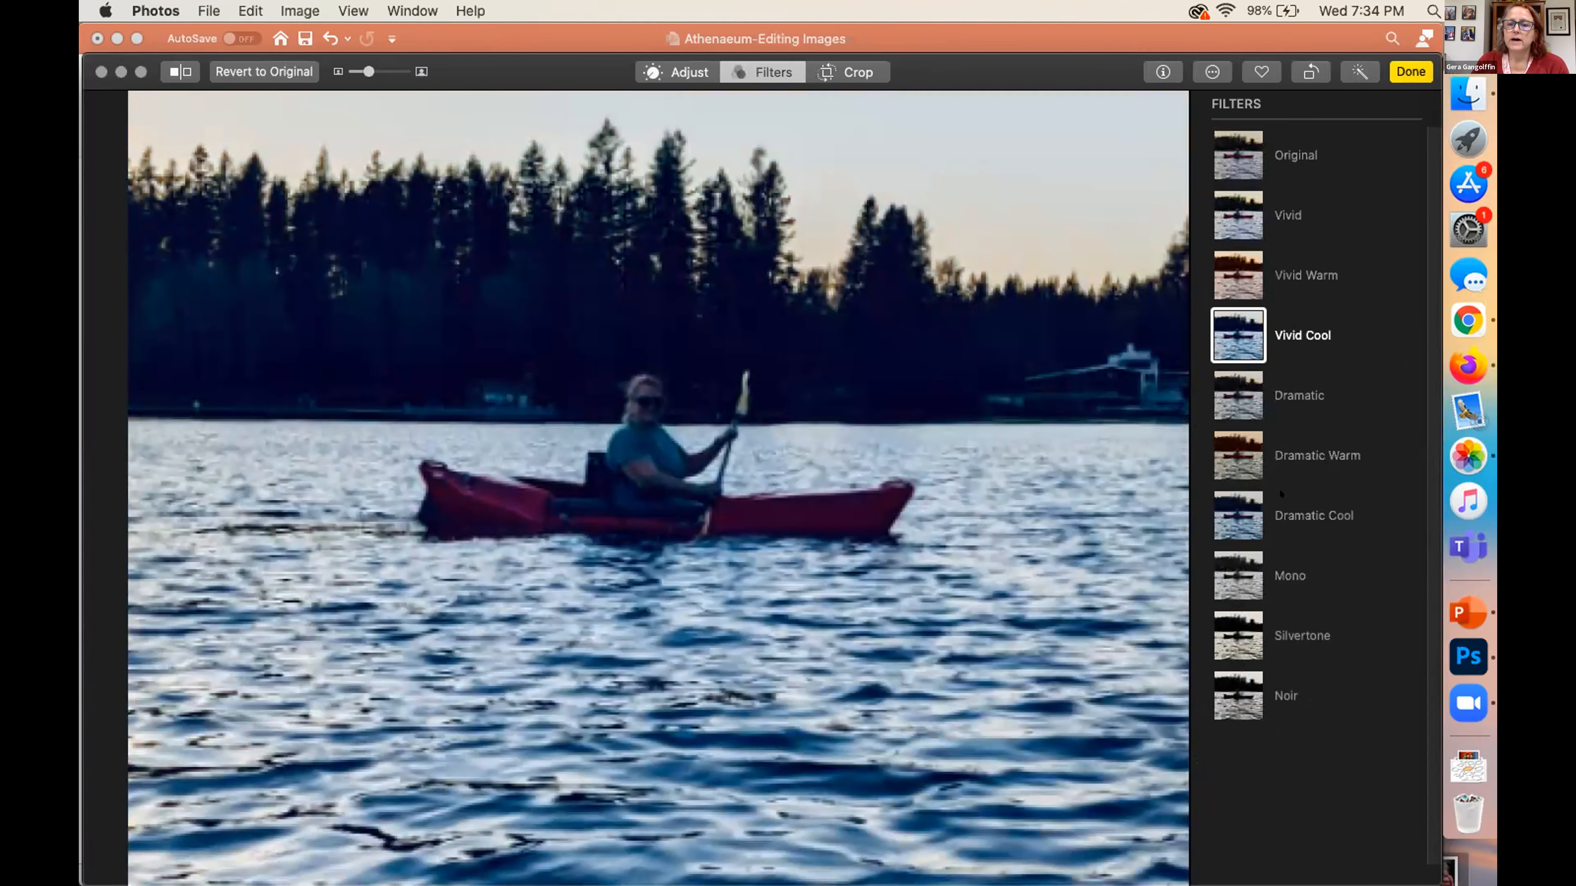
left_click(1237, 586)
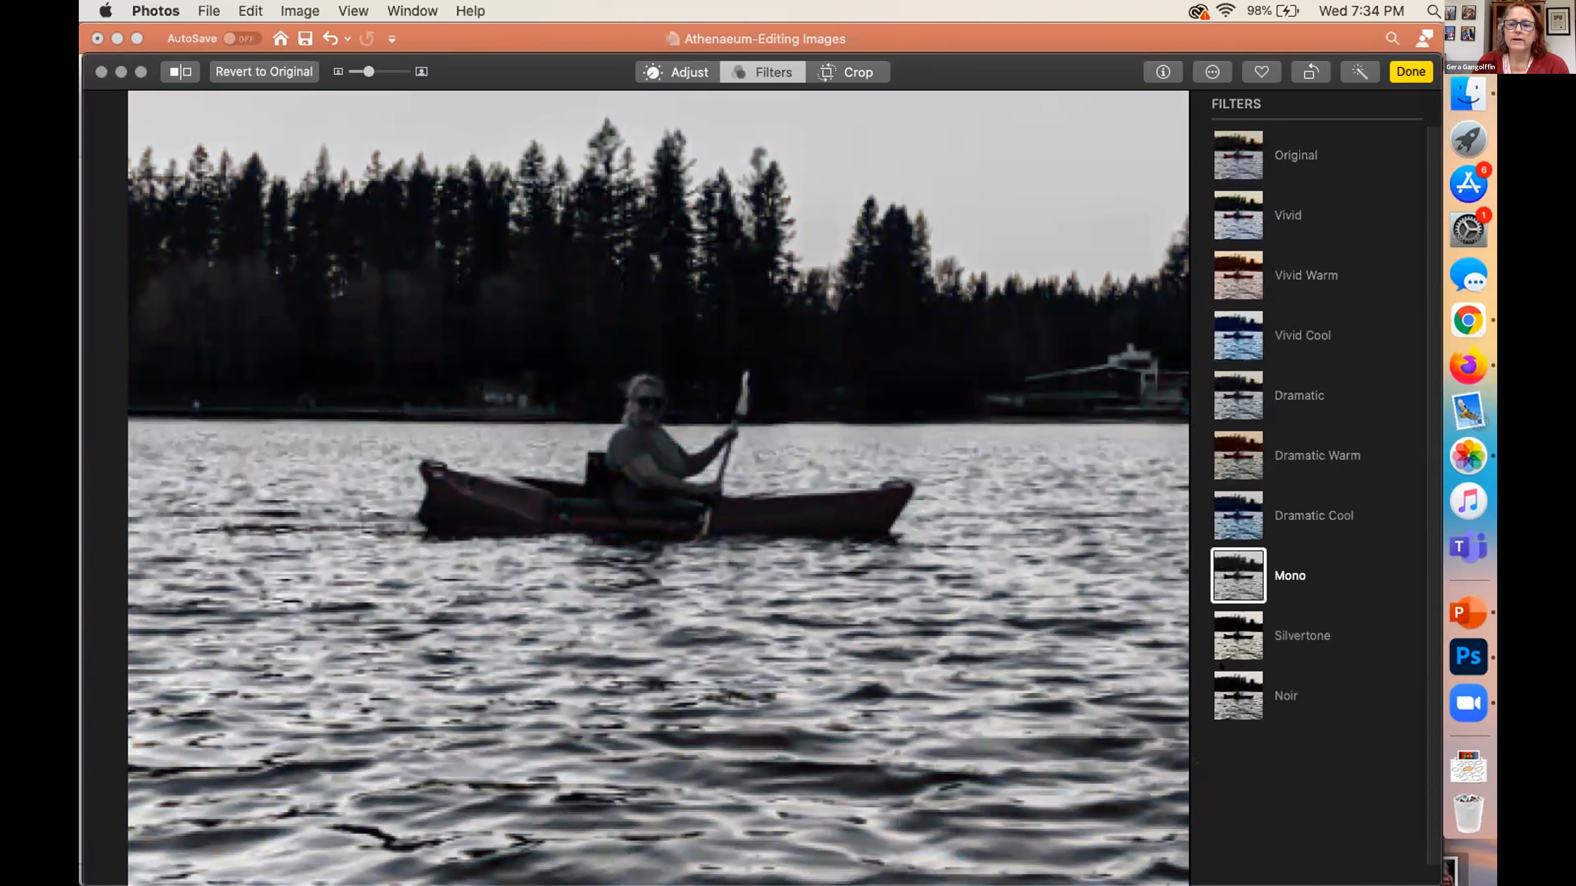
left_click(1232, 698)
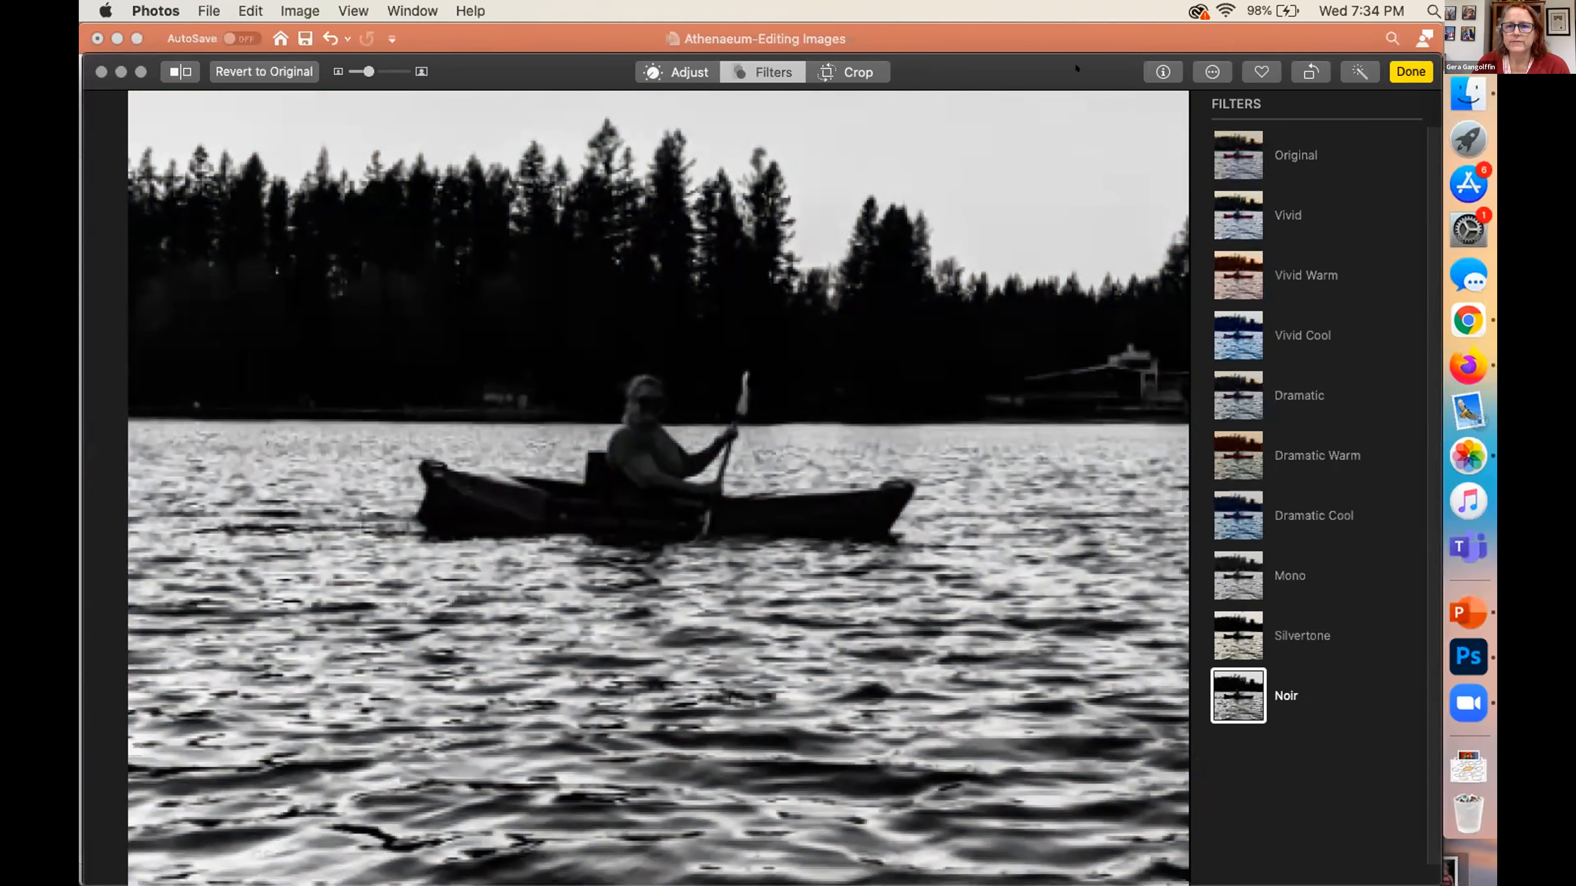
left_click(683, 68)
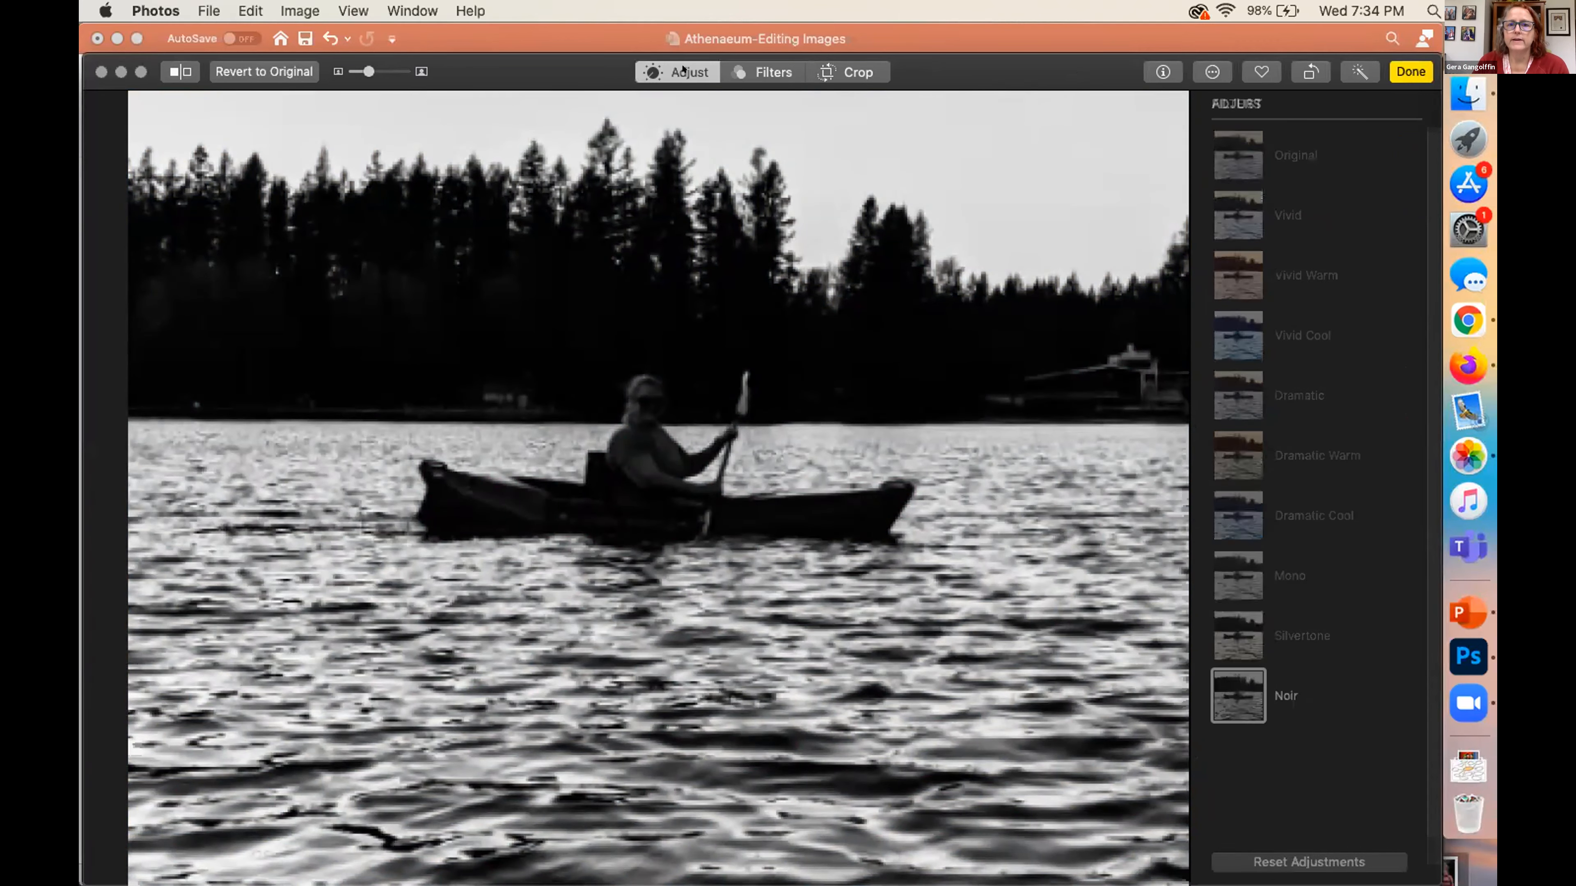
Restore the kayak photo's Original look in place of the Noir filter and return to the adjustments
left_click(758, 69)
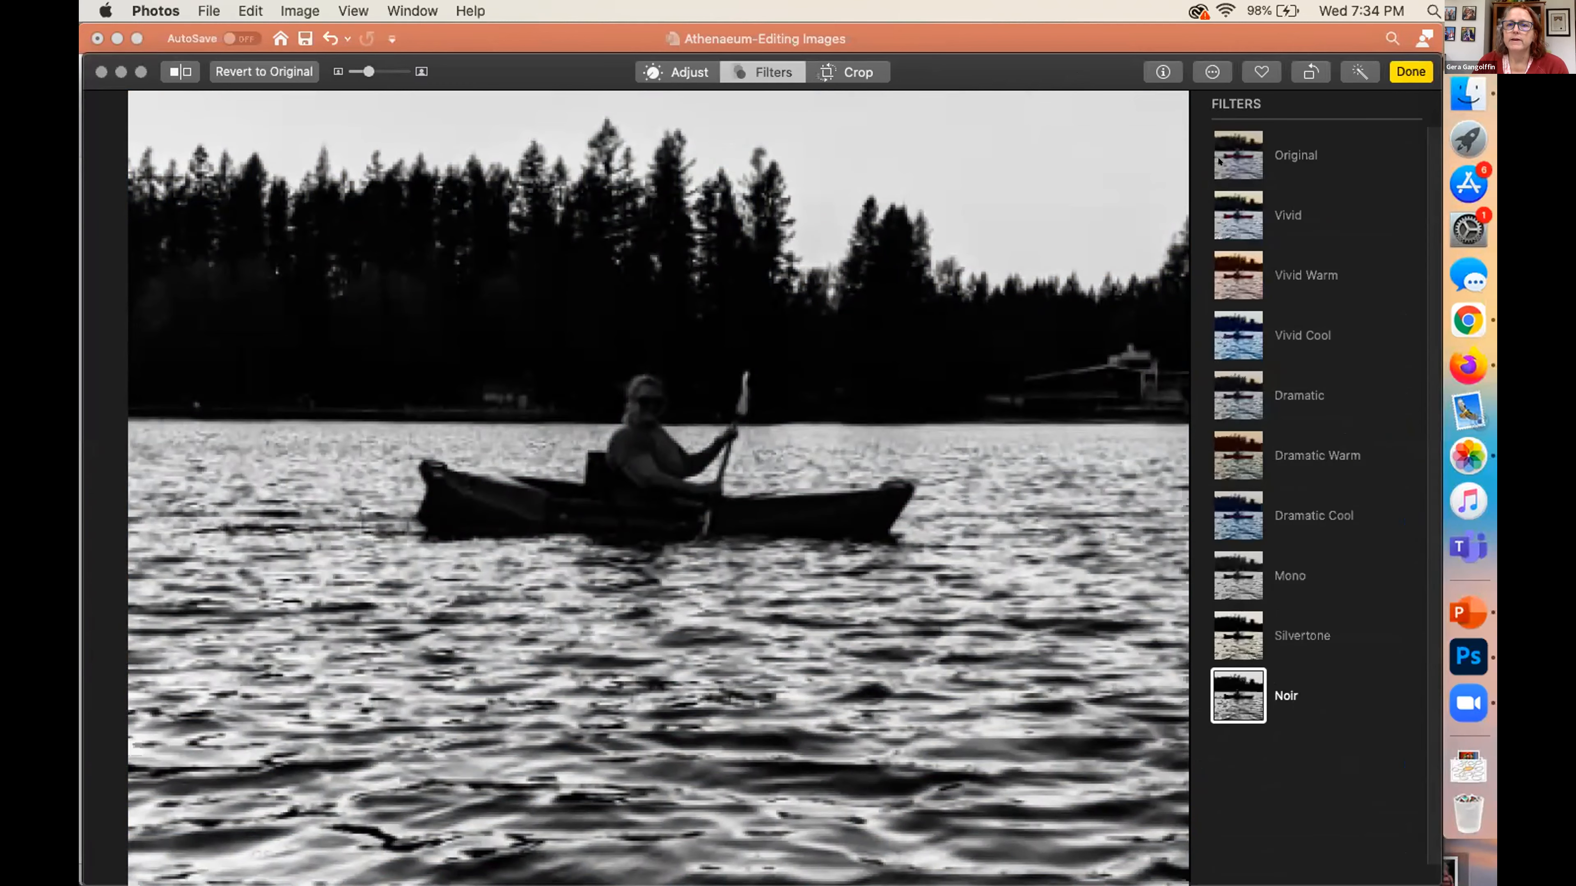
left_click(1237, 155)
left_click(688, 70)
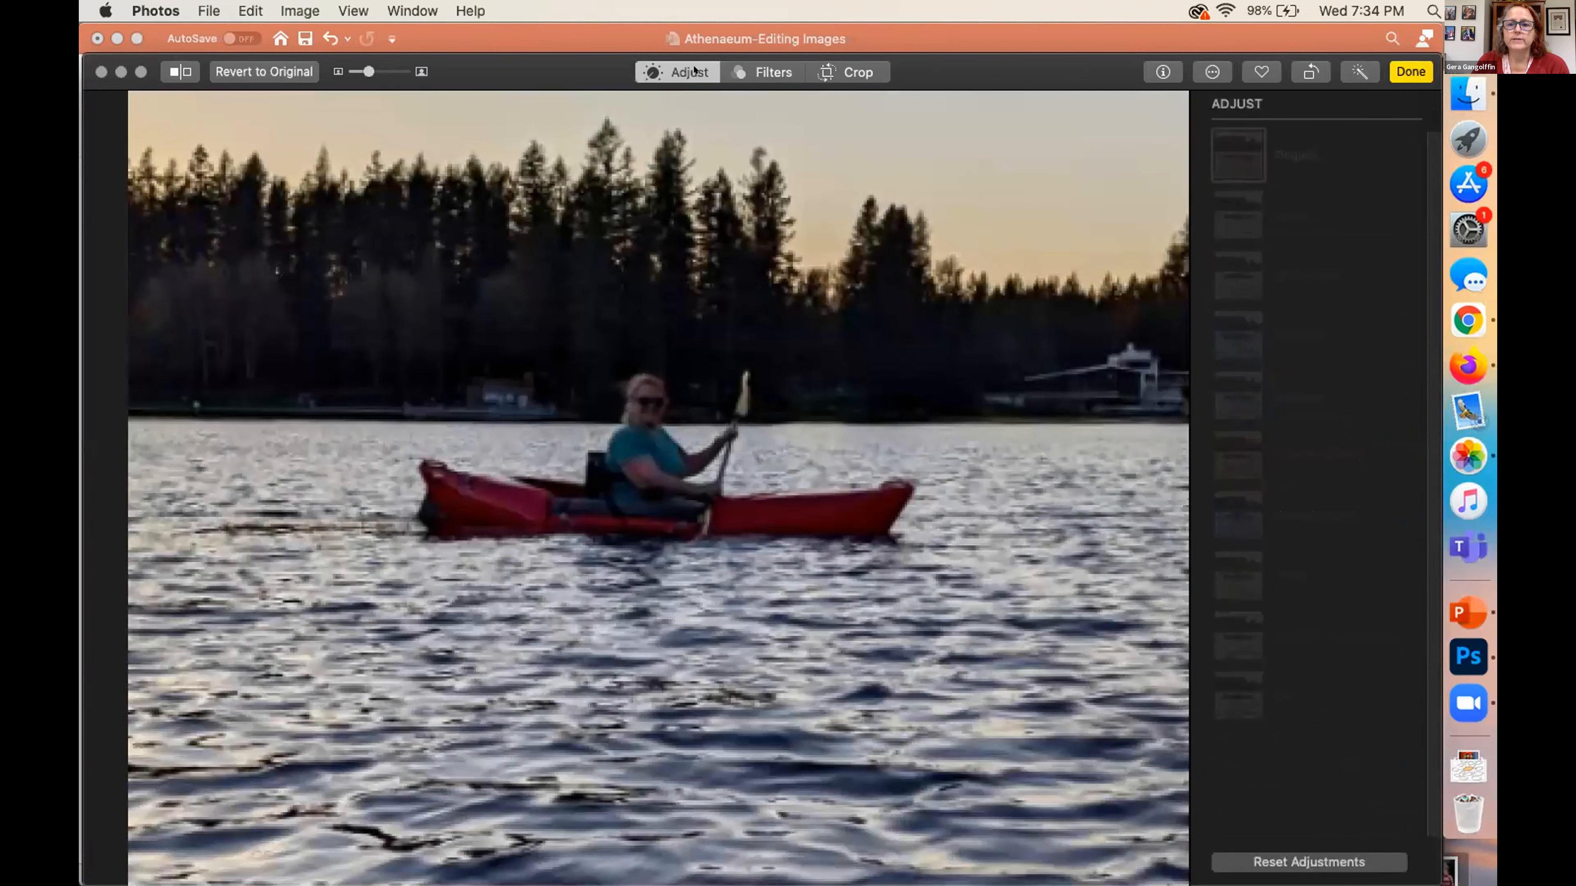
Look through the available adjustments from Light down to Vignette and expand the detailed Color options
scroll(1217, 575, "down", 5)
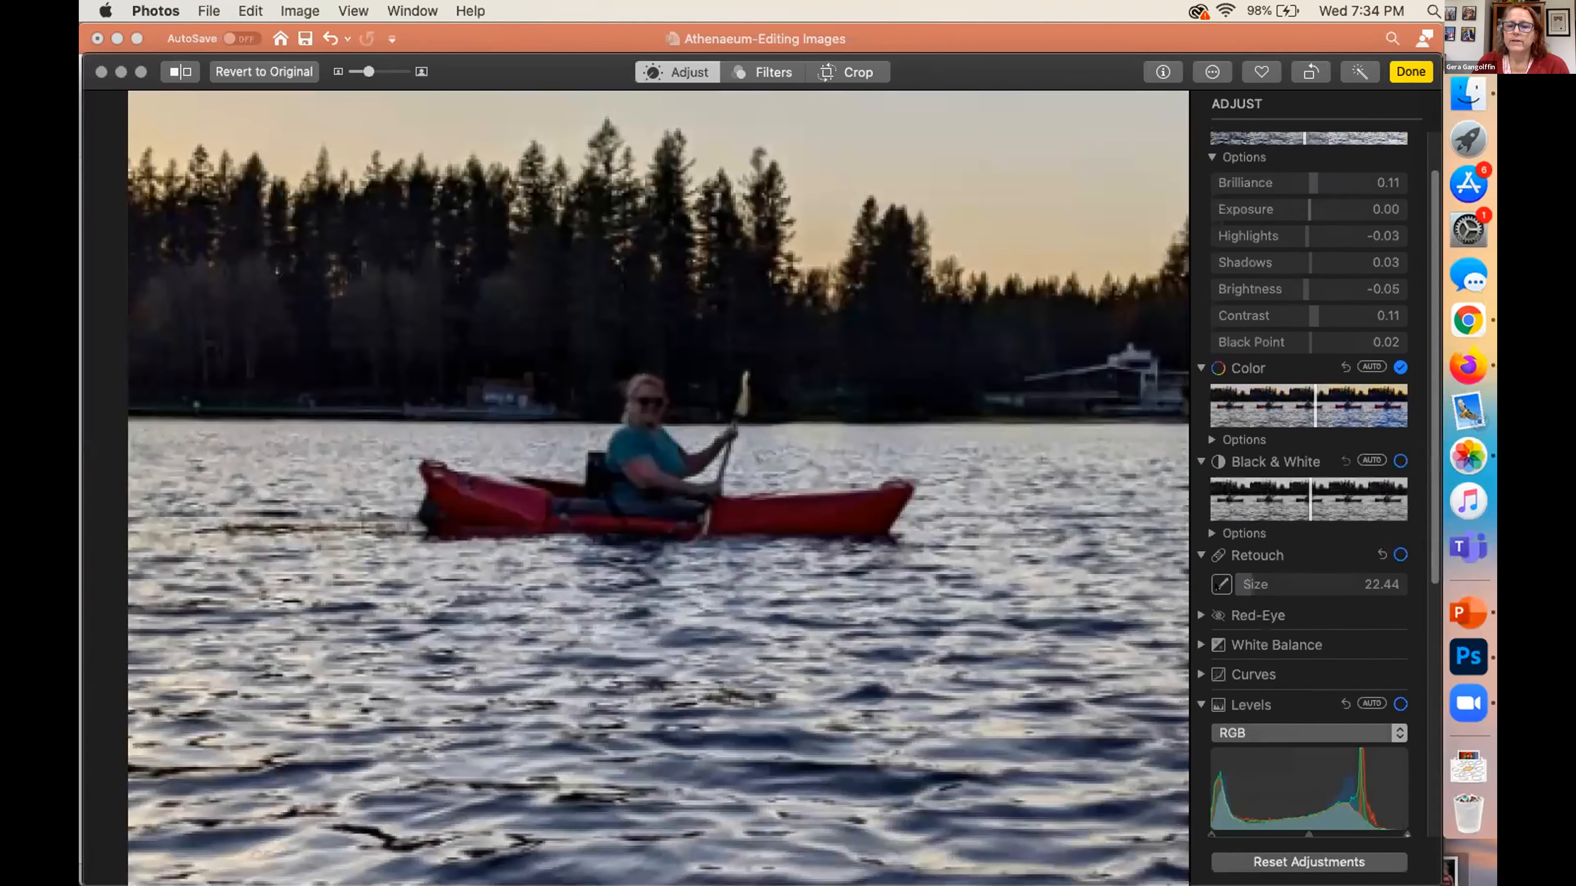
scroll(1216, 586, "up", 2)
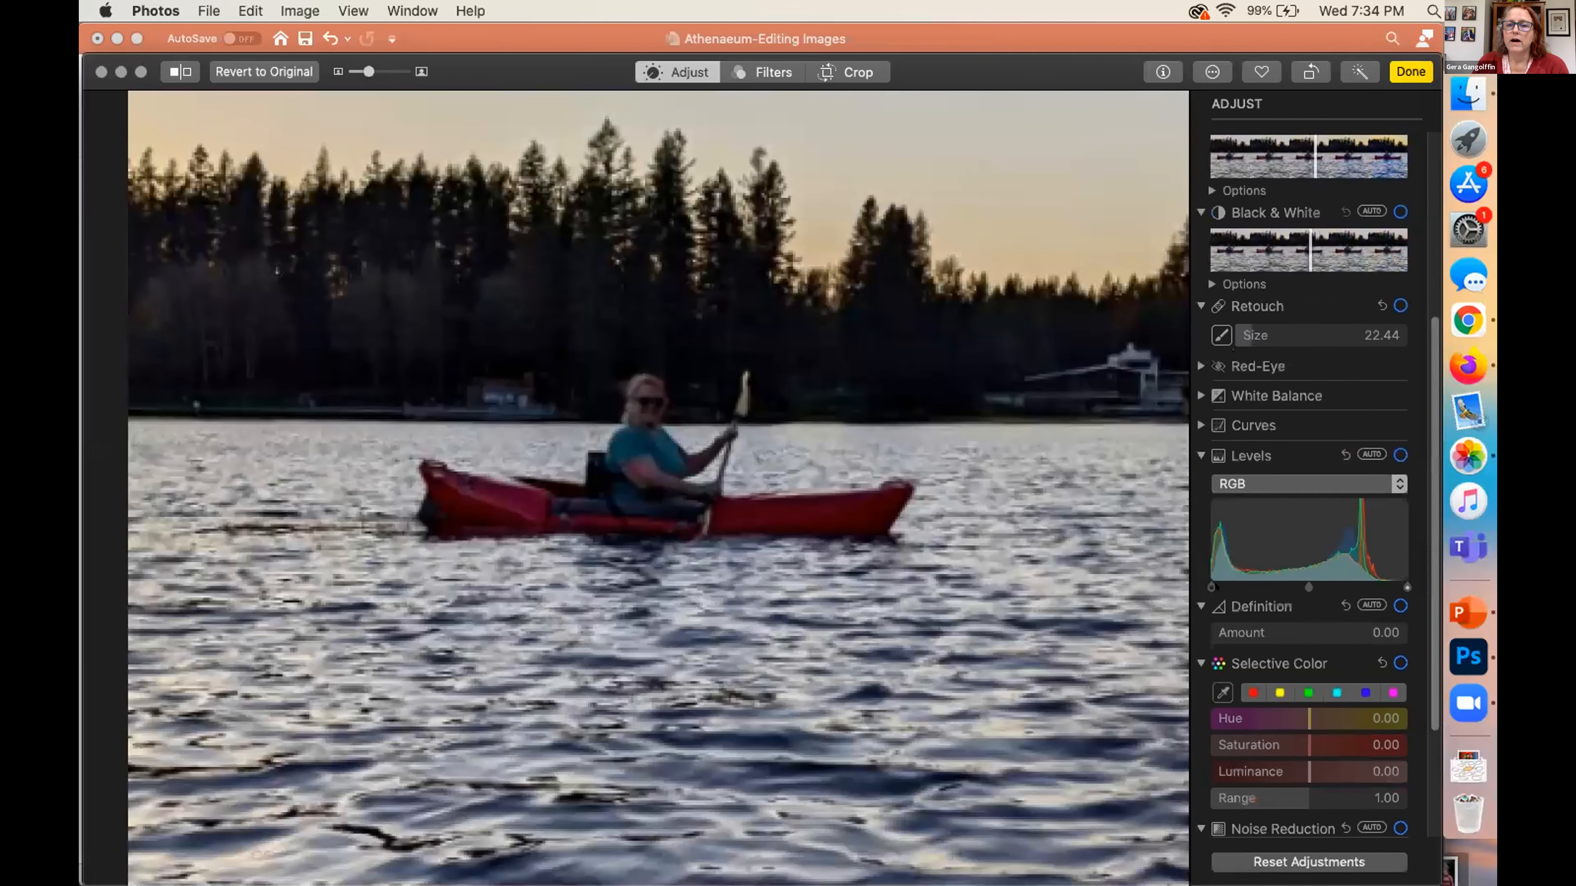
scroll(1216, 586, "up", 3)
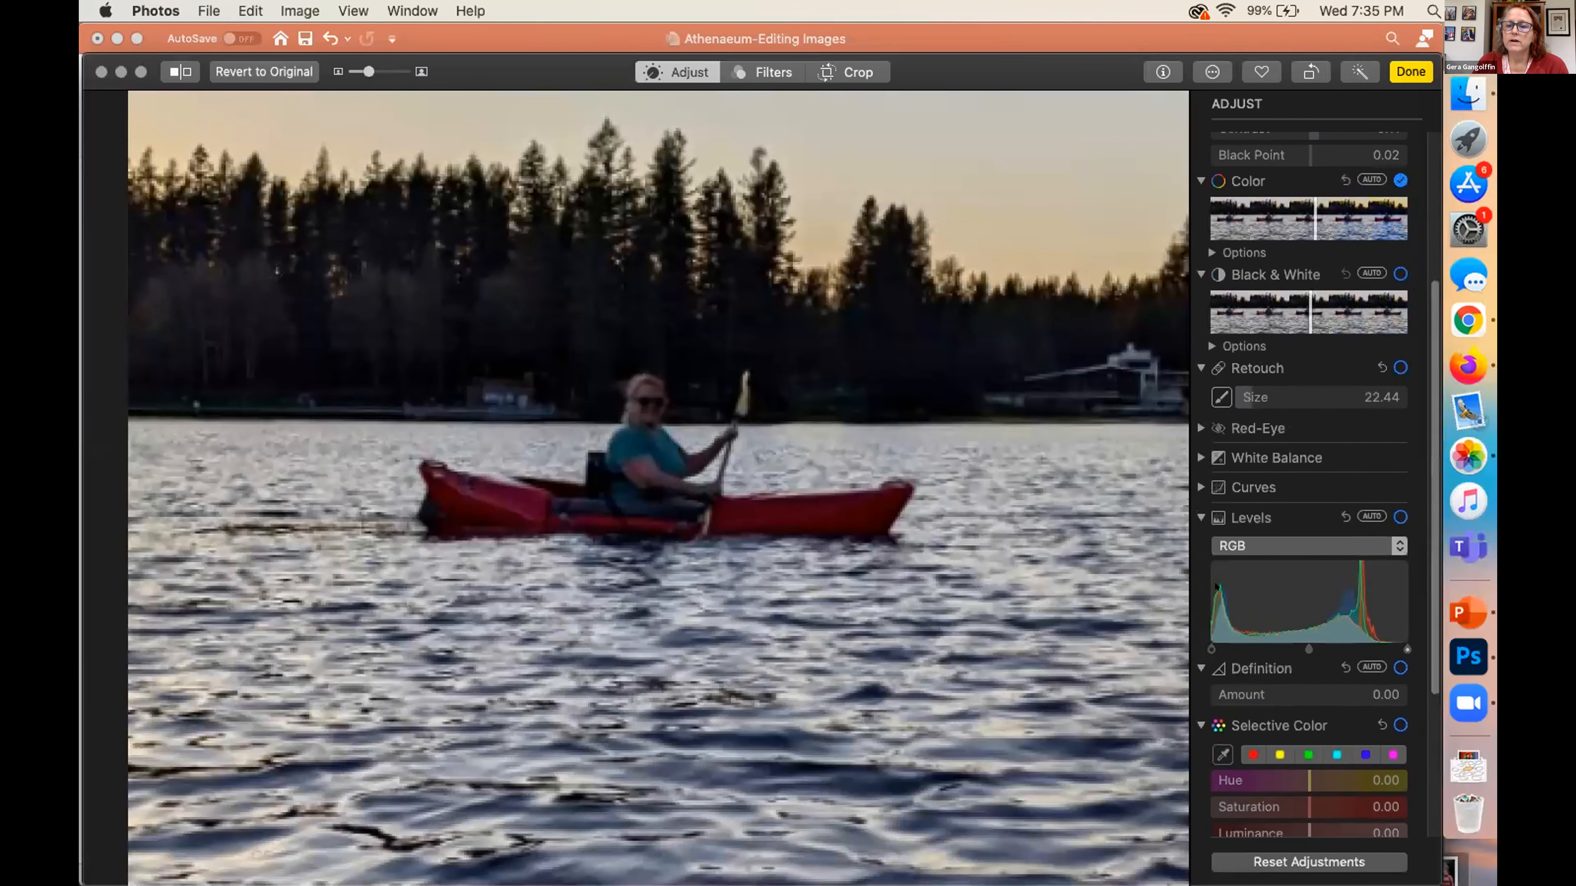
scroll(1216, 587, "down", 2)
scroll(1214, 585, "down", 6)
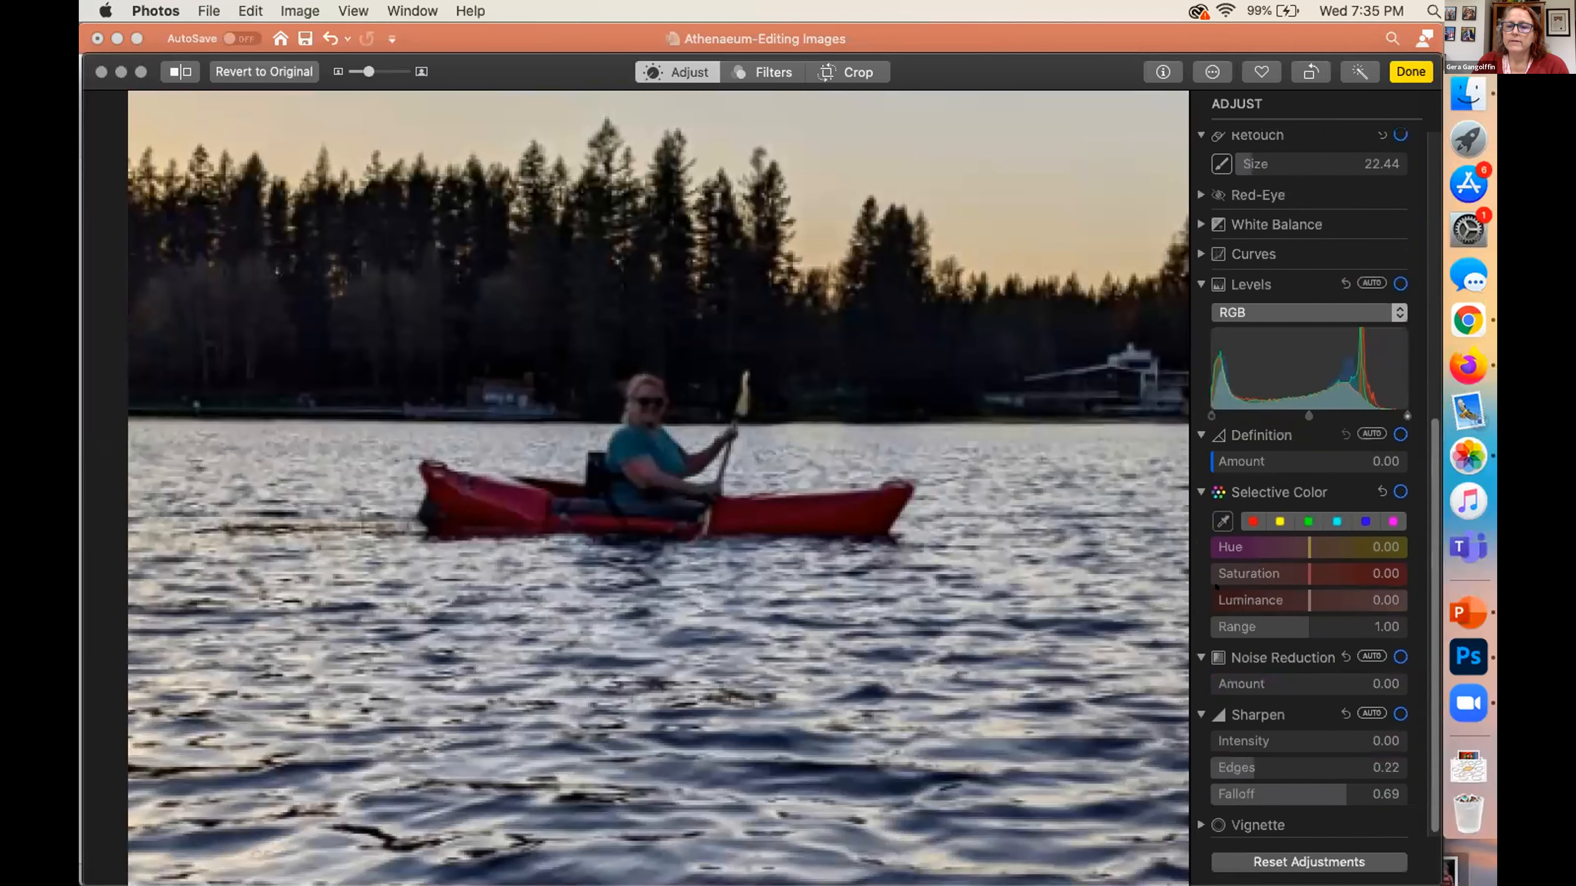
scroll(1214, 586, "up", 5)
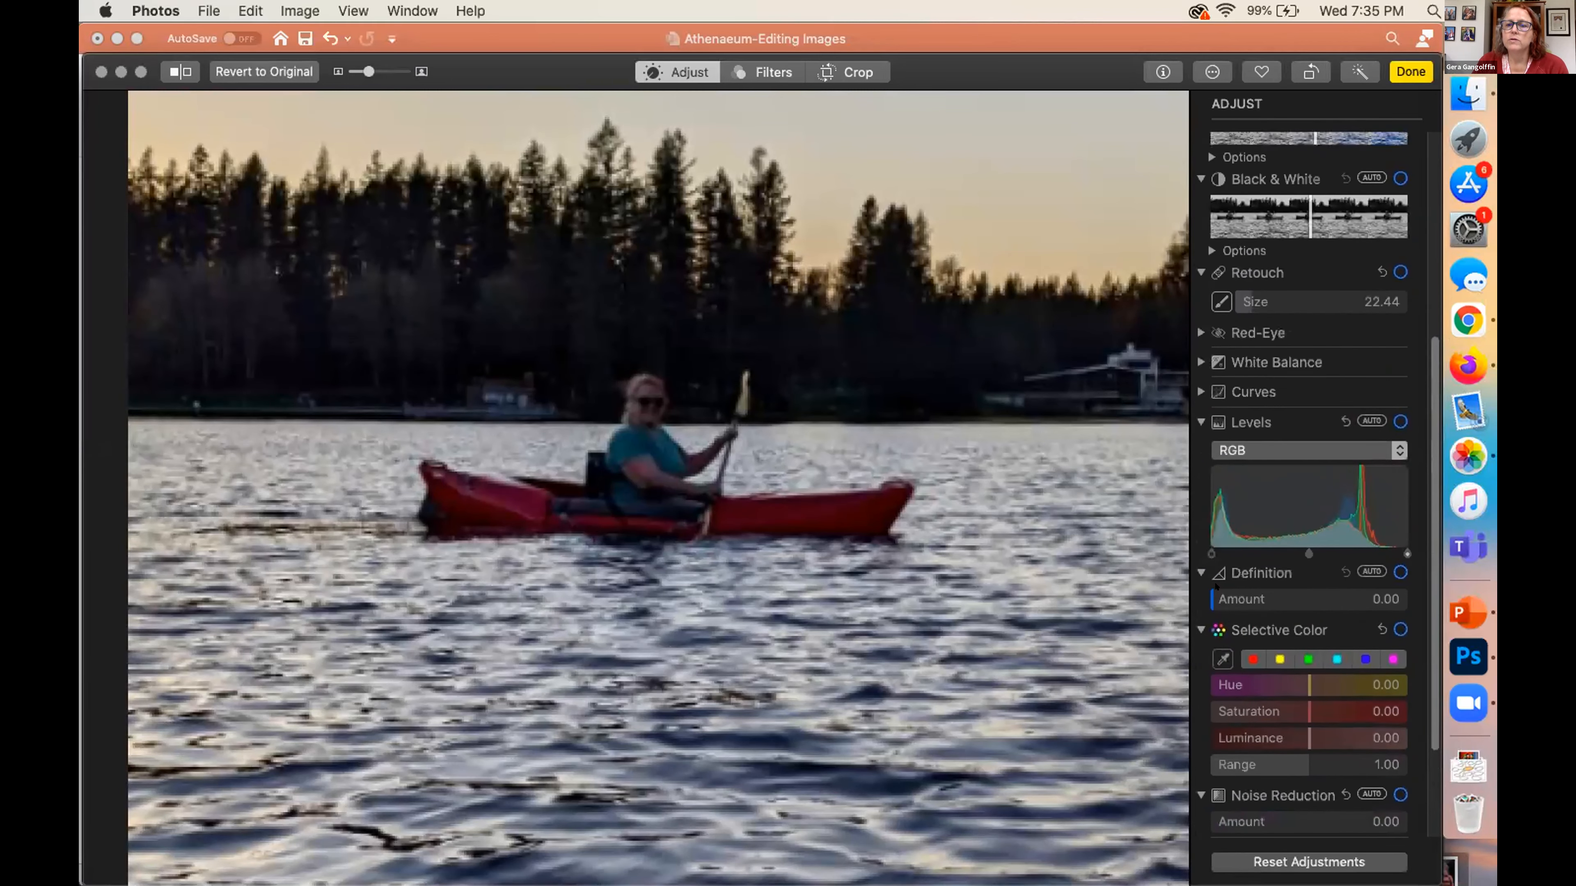
scroll(1215, 586, "up", 7)
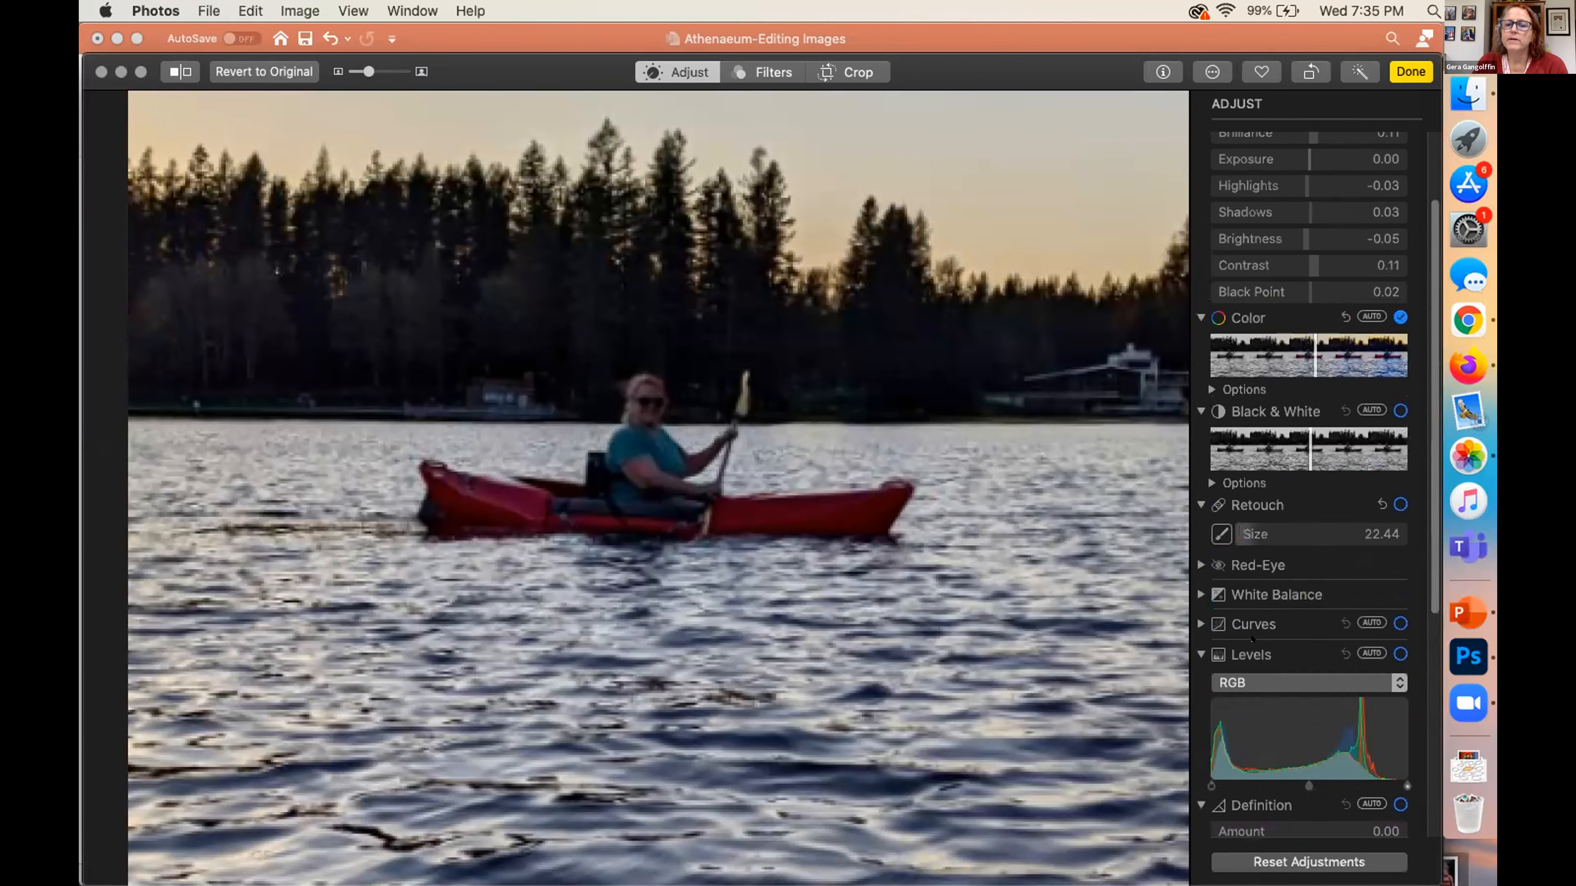
scroll(1261, 542, "up", 3)
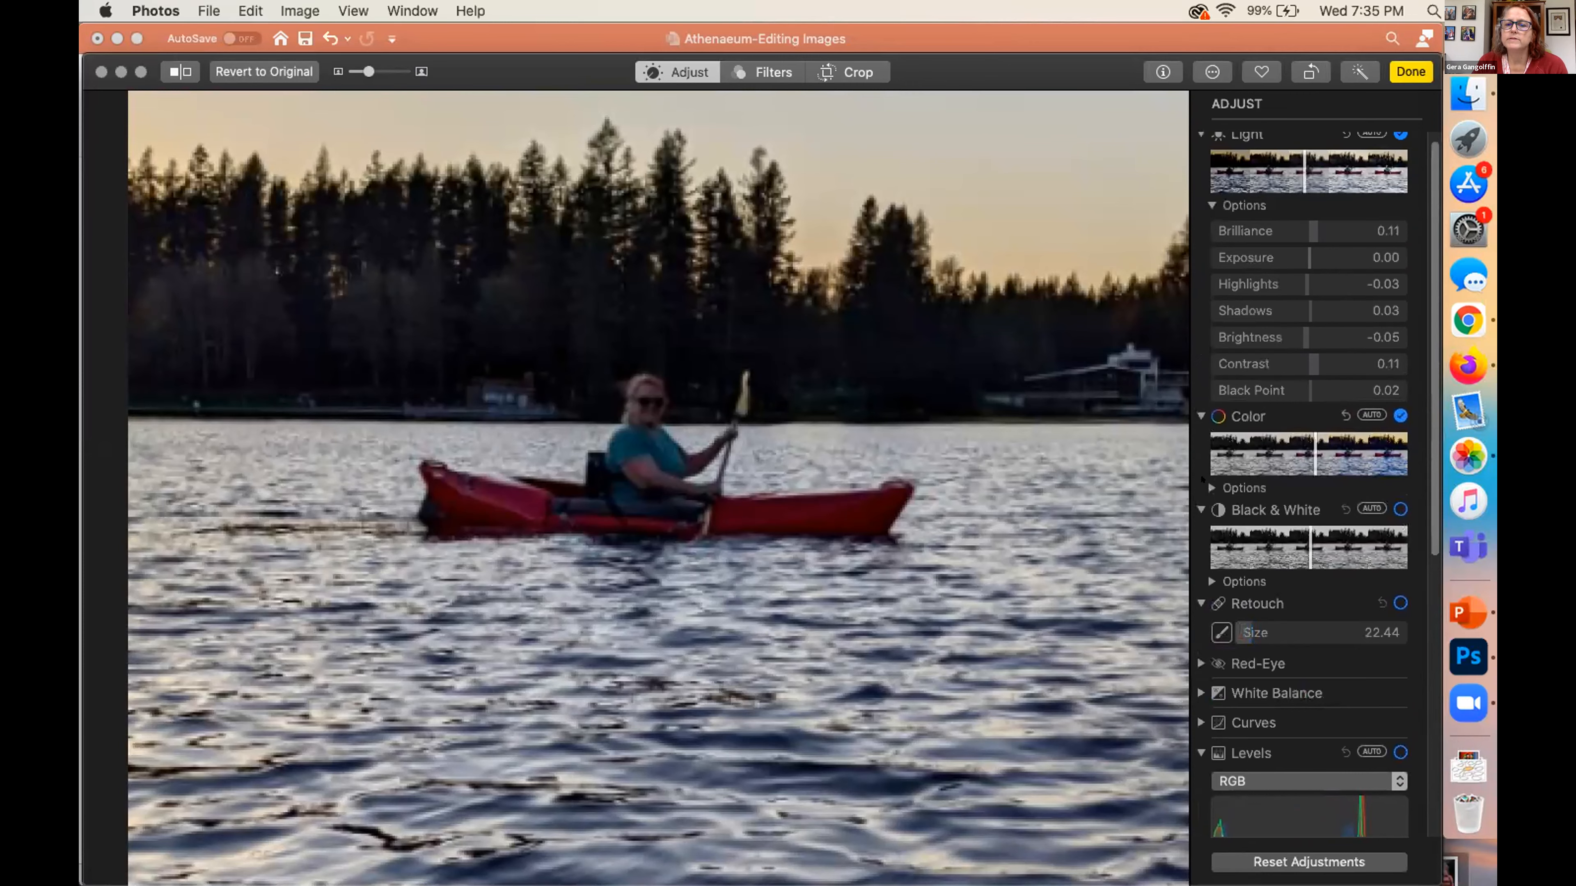
left_click(1206, 482)
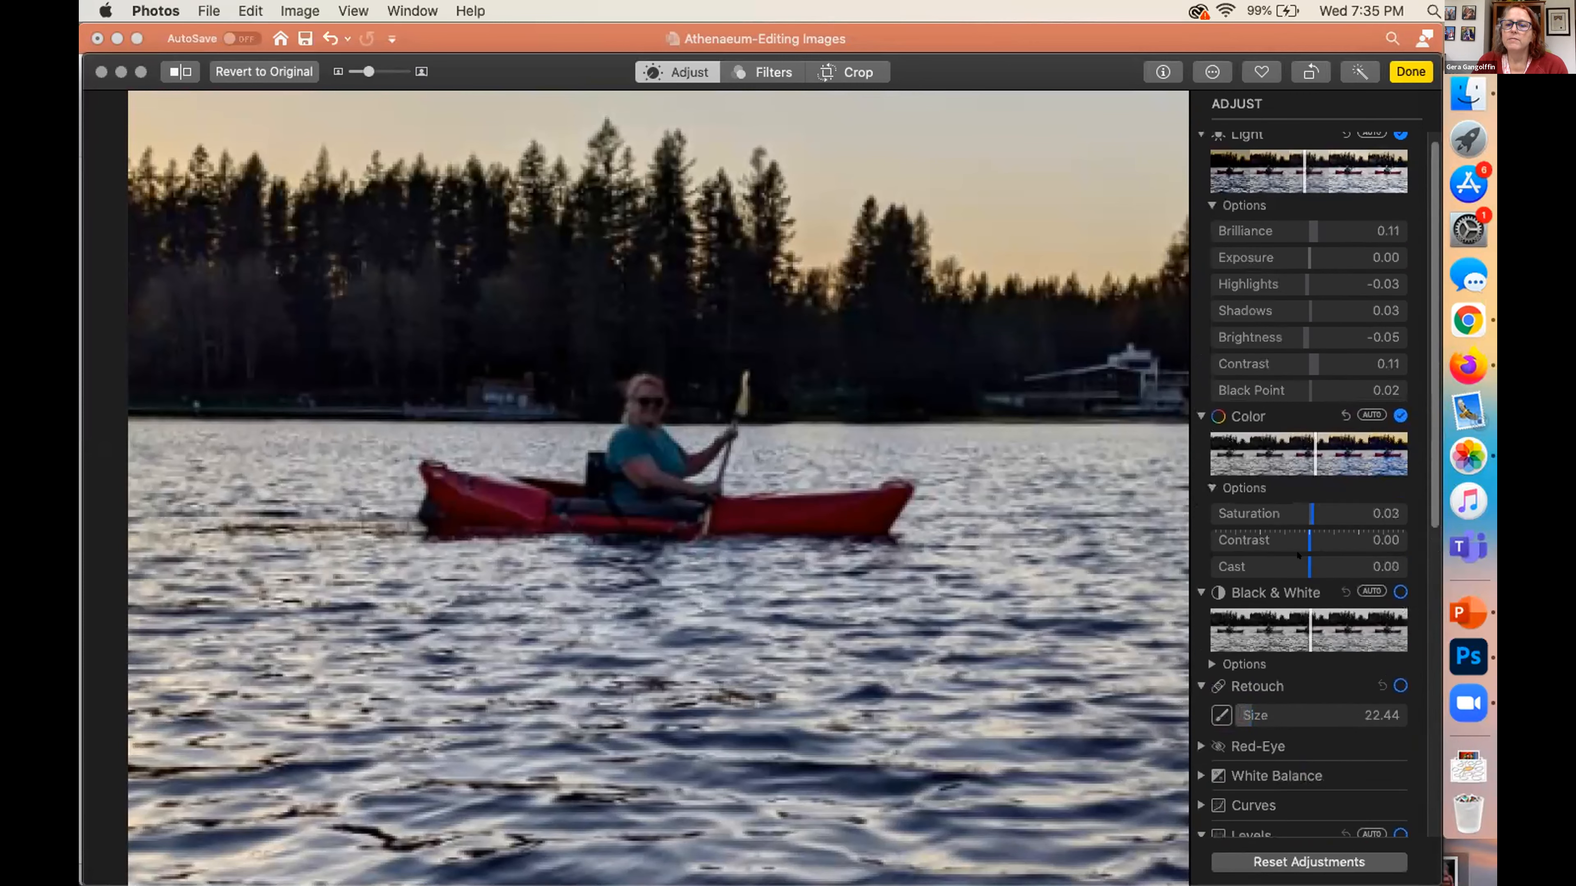
mouse_move(1291, 562)
left_mouse_down()
mouse_move(1326, 571)
mouse_move(1298, 571)
left_mouse_up()
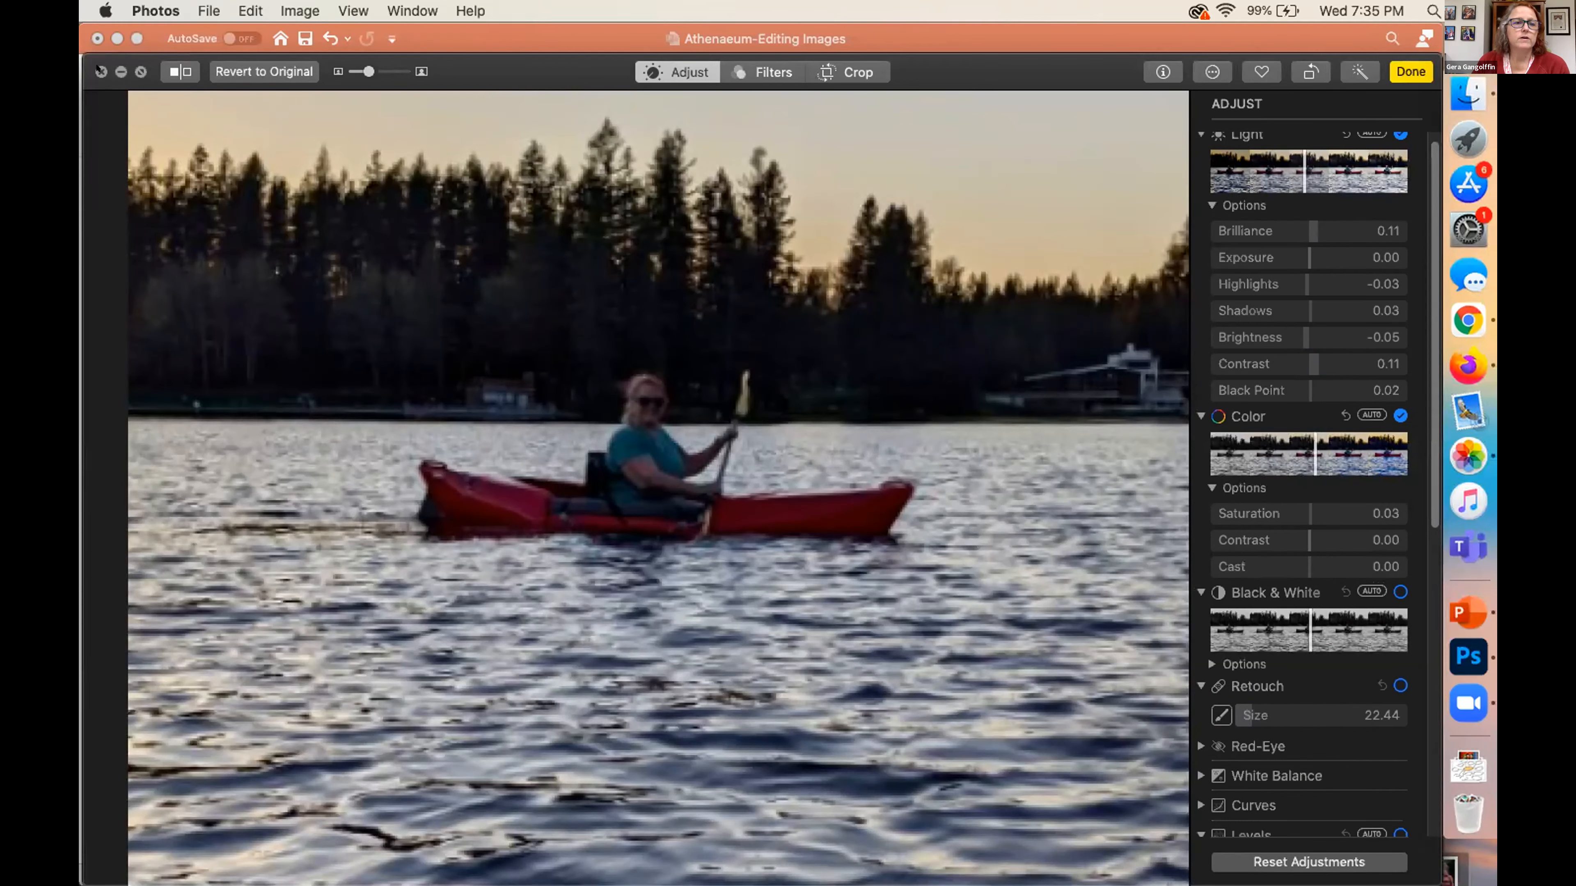
Close the Photos window, open IMG_1960.jpeg from the iCloud Drive Photos folder in Preview, and reposition its window
left_click(101, 71)
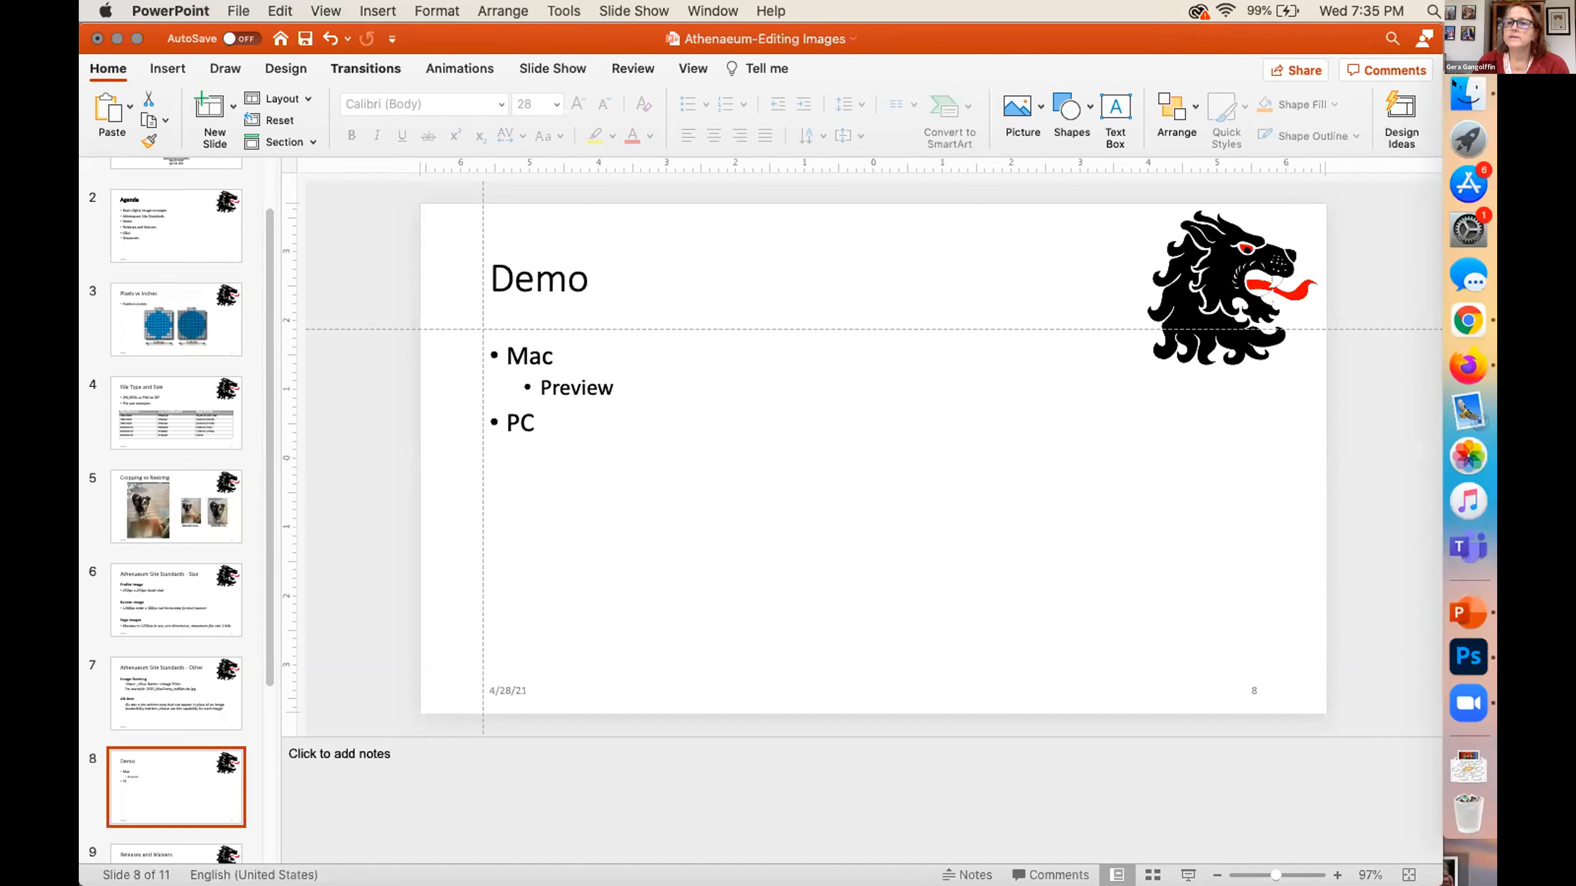
left_click(1467, 94)
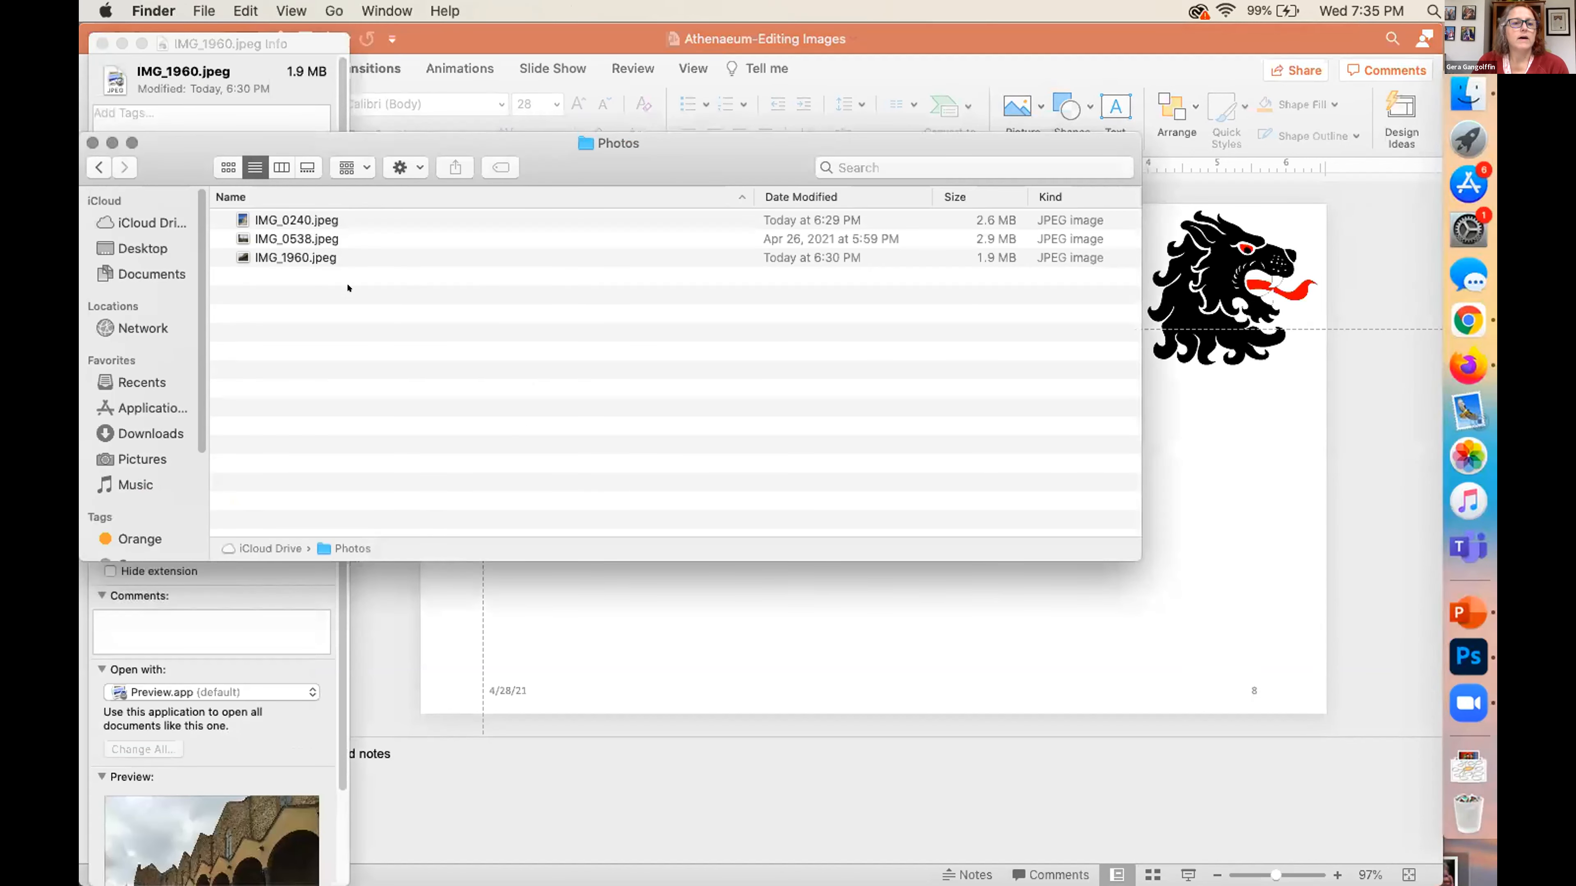
double_click(270, 257)
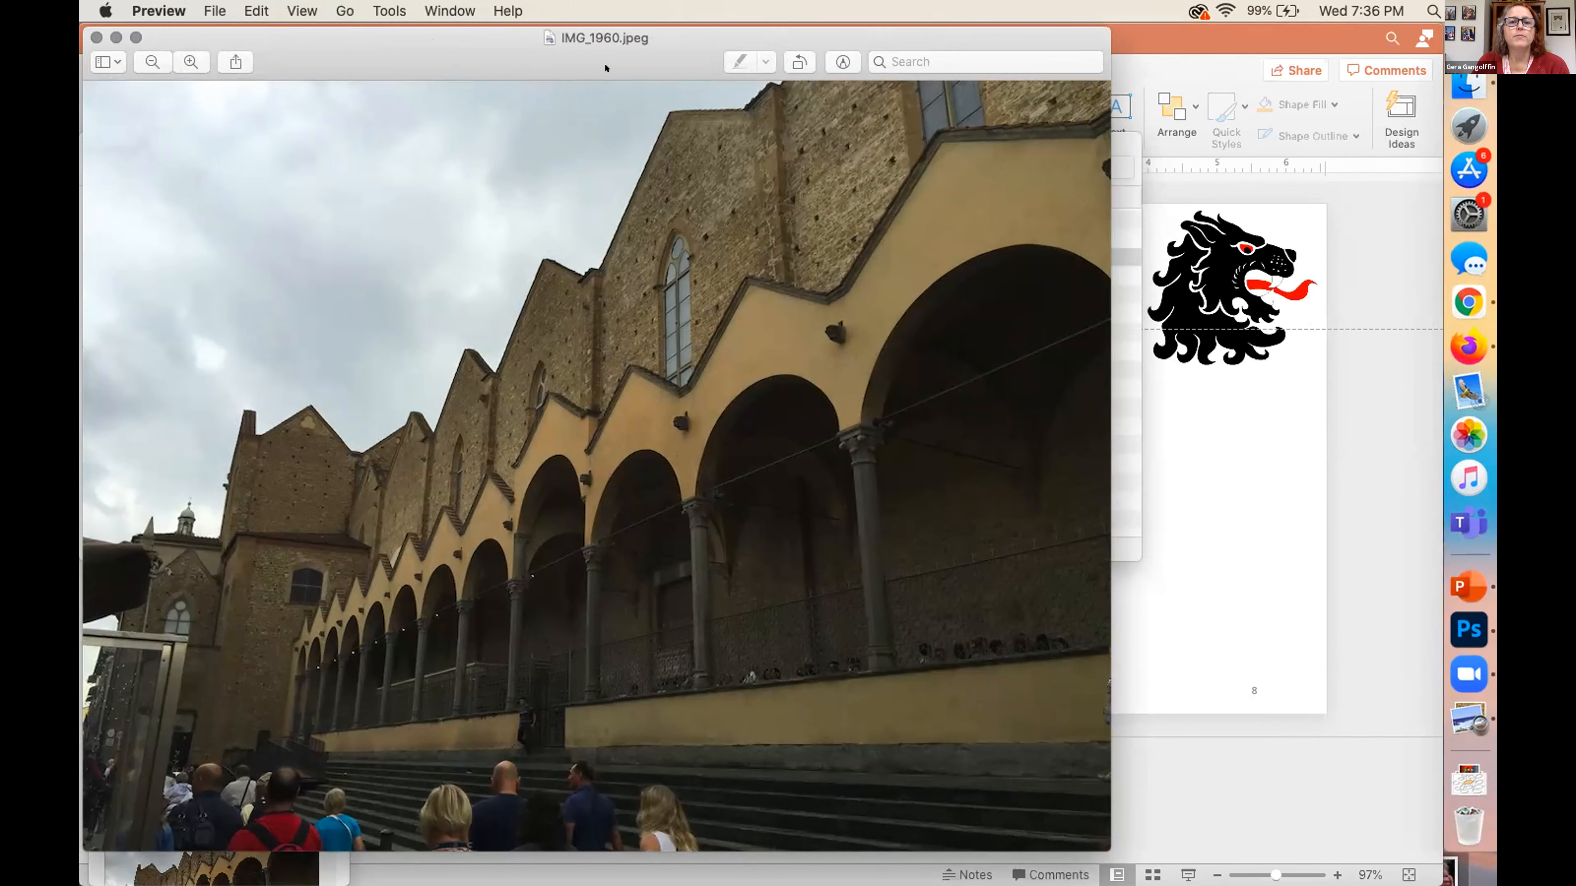
left_click_drag(606, 57, 765, 91)
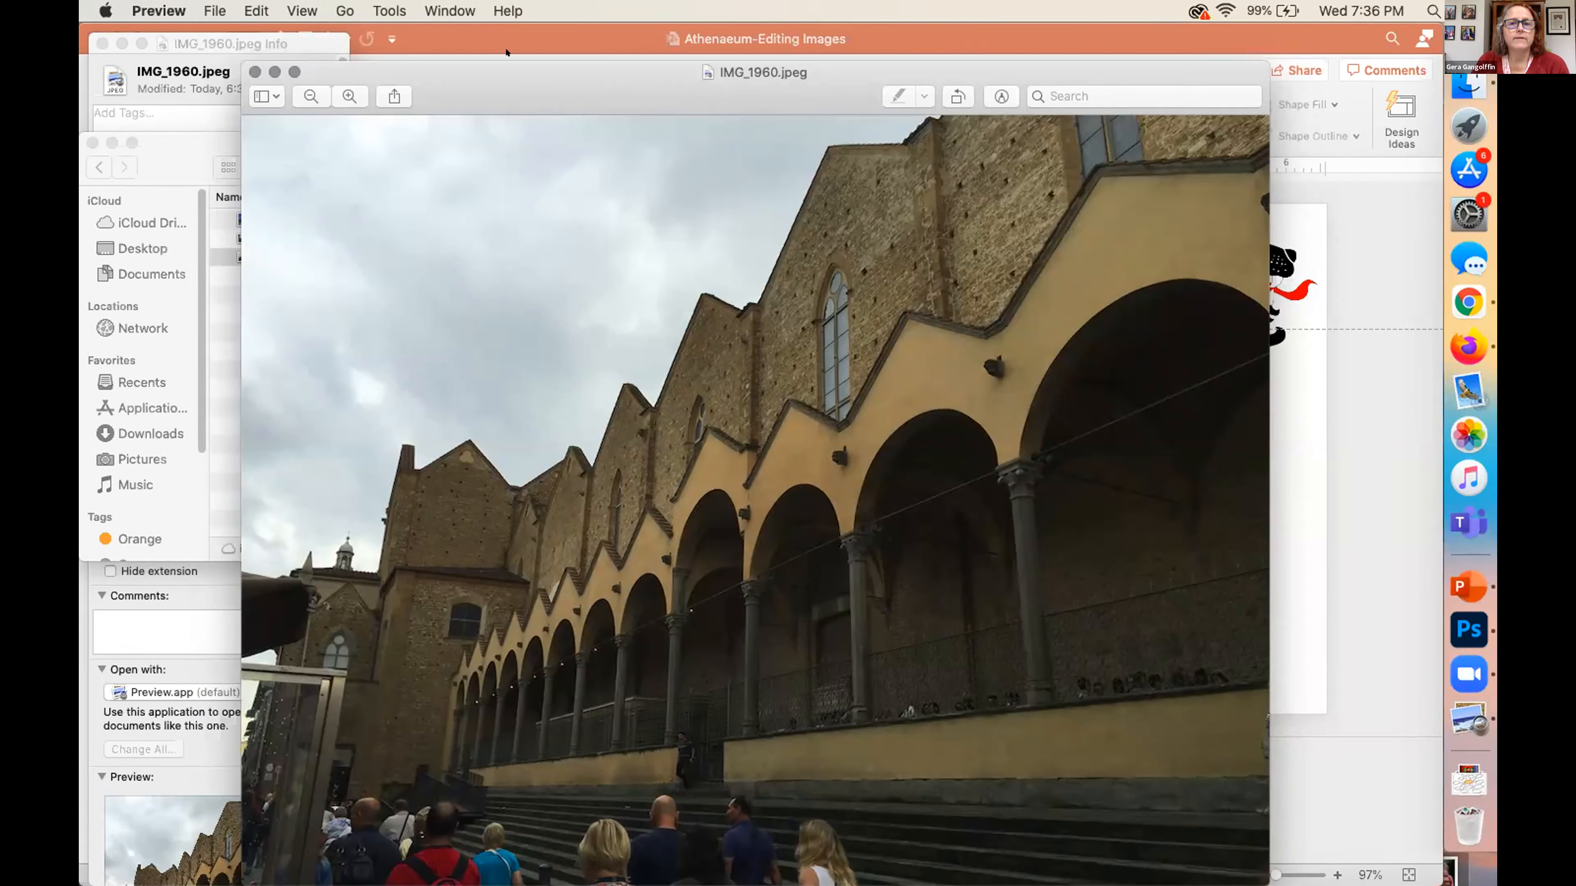
left_click(1199, 11)
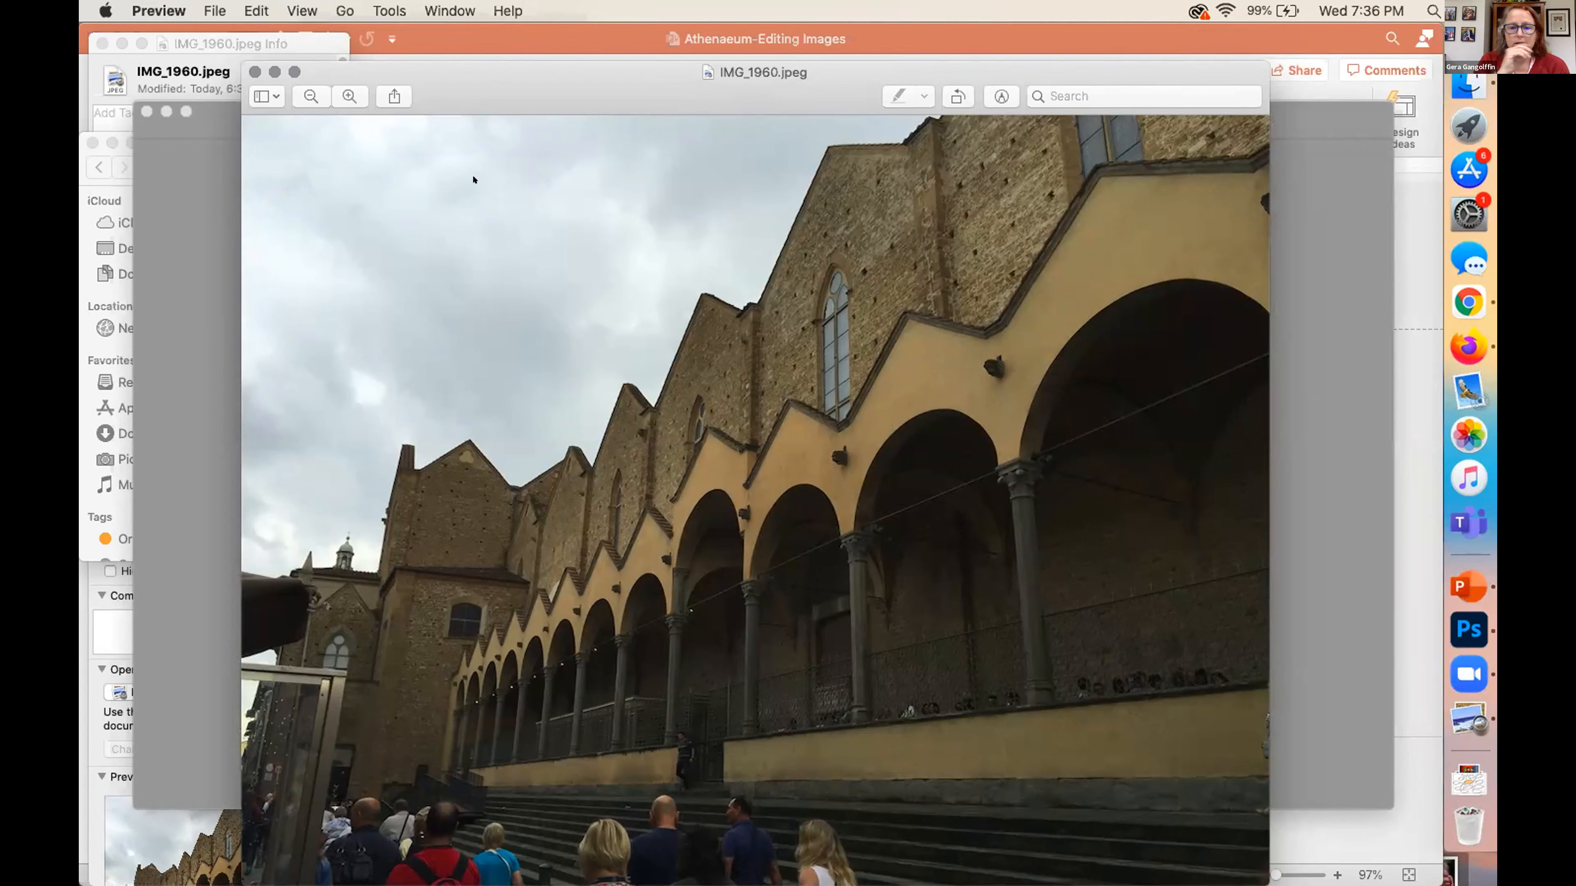
left_click_drag(649, 71, 541, 84)
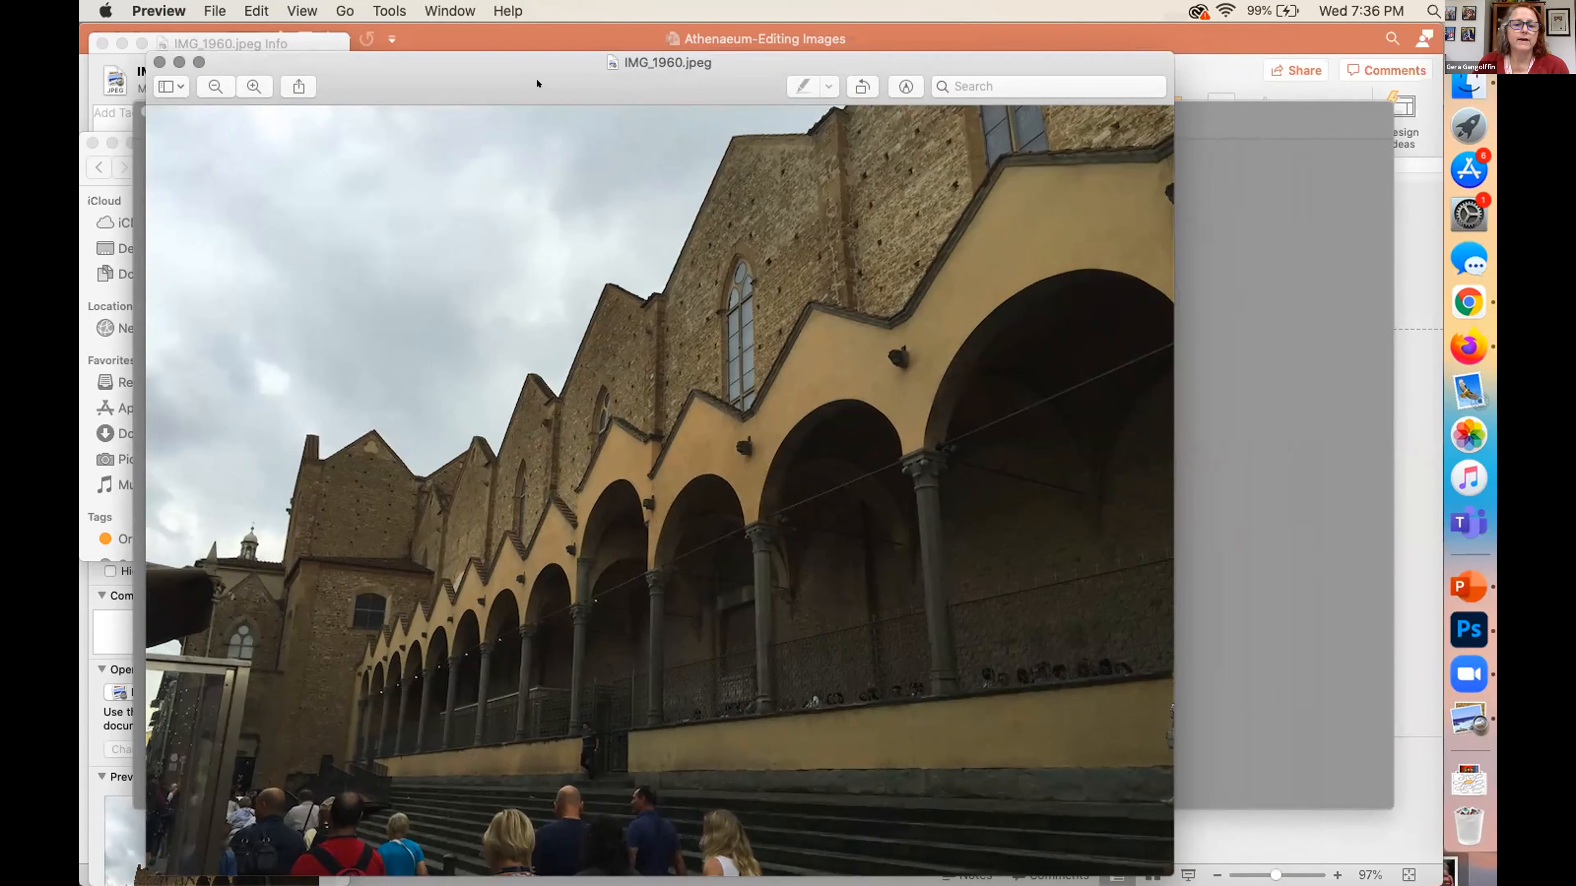
Resize the IMG_1960.jpeg image proportionally to a width of 1200 pixels and enlarge its view
left_click(211, 10)
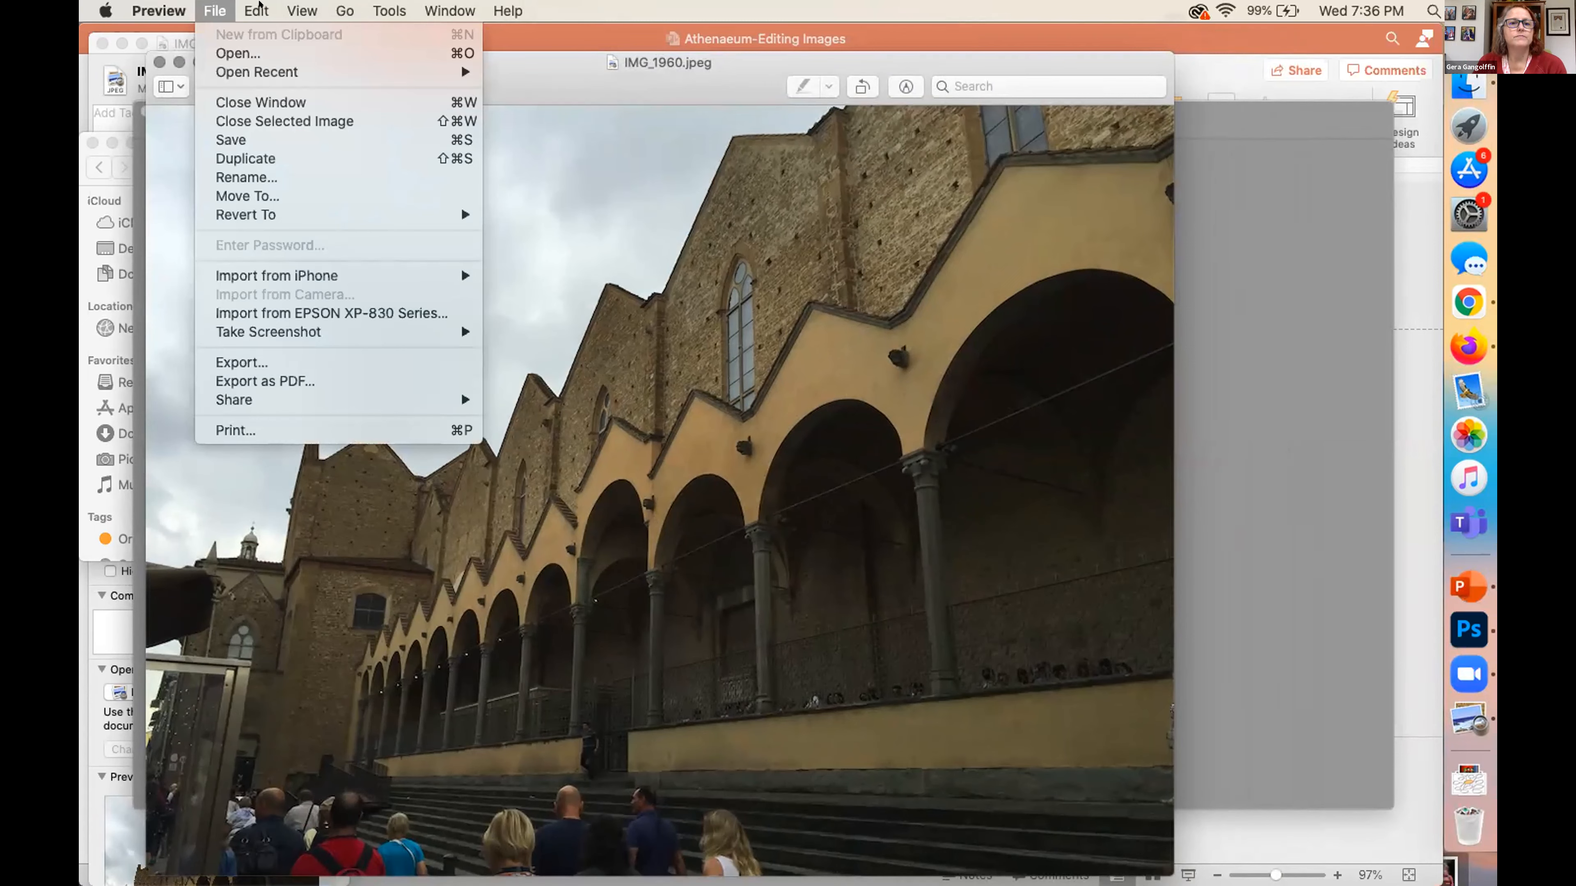
mouse_move(384, 6)
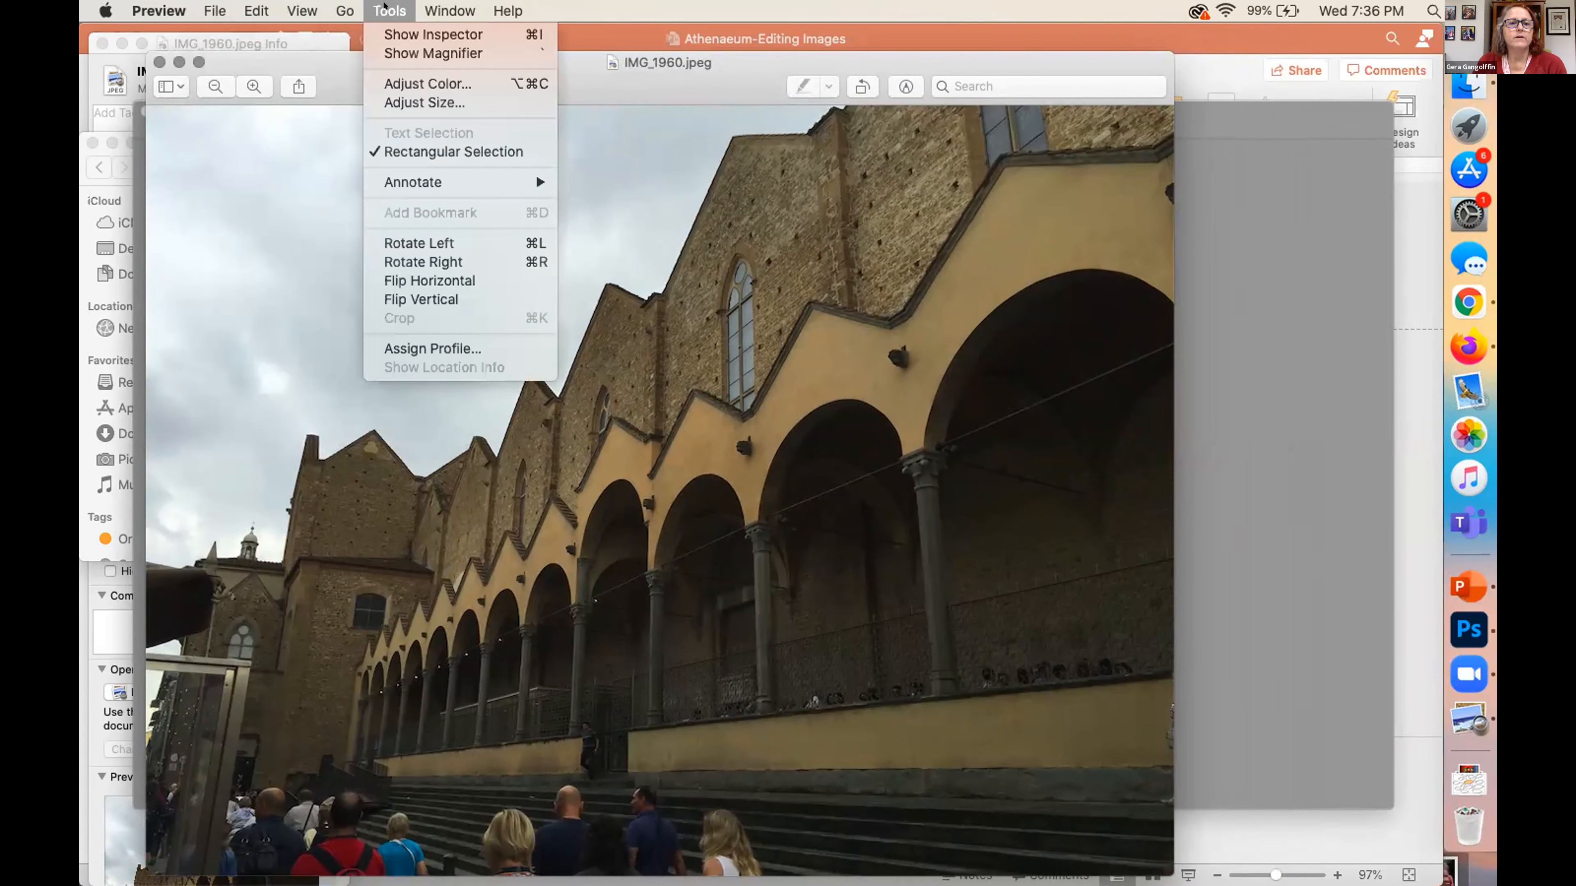
left_click(384, 102)
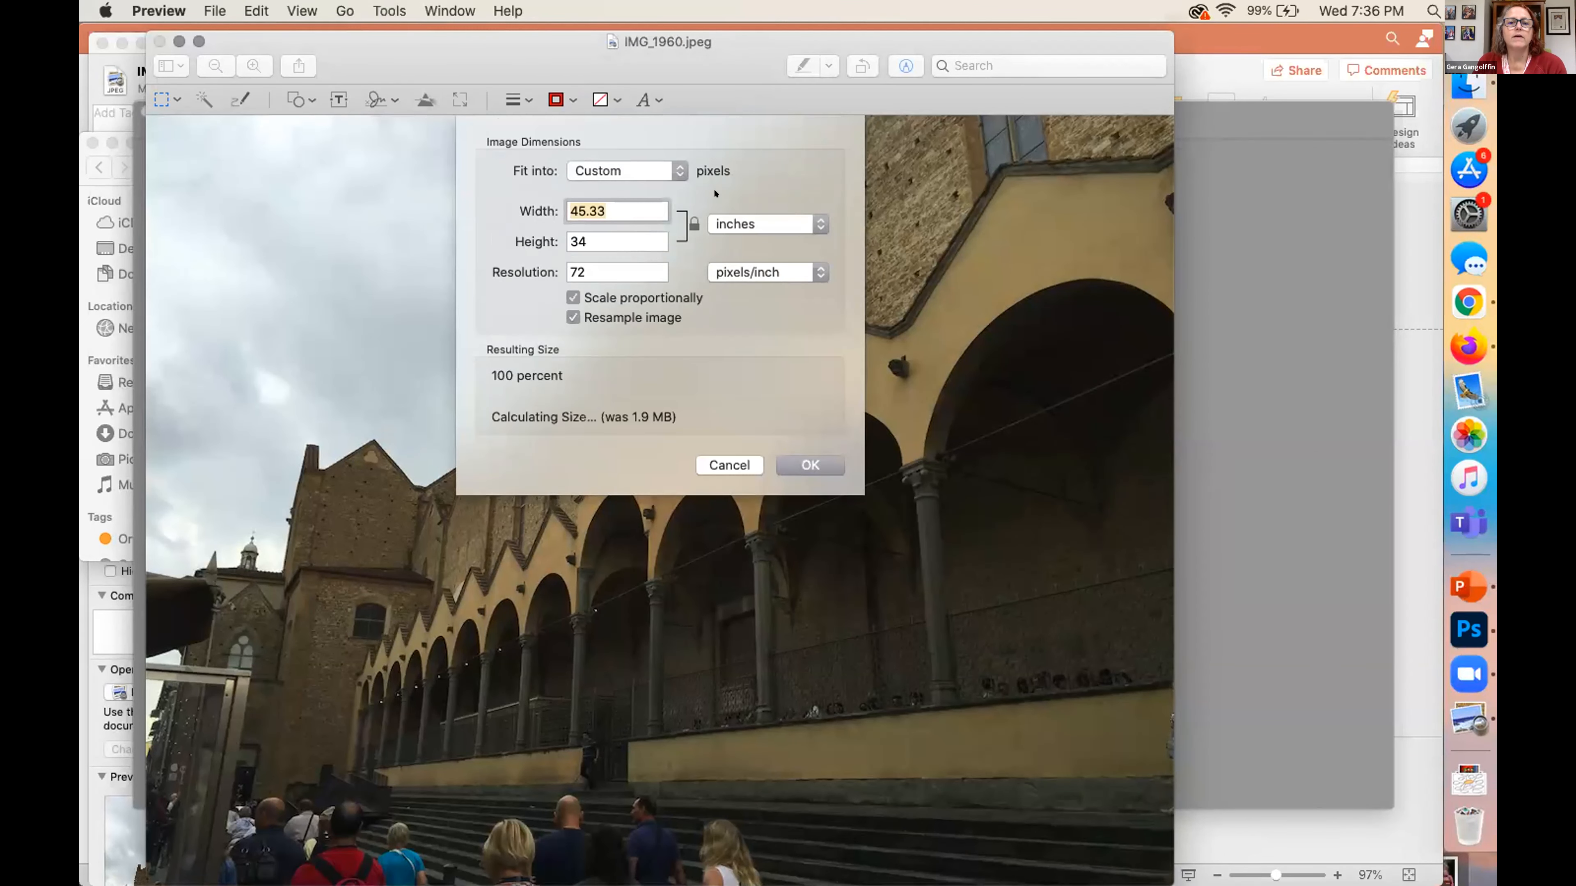
left_click(757, 222)
left_click(745, 188)
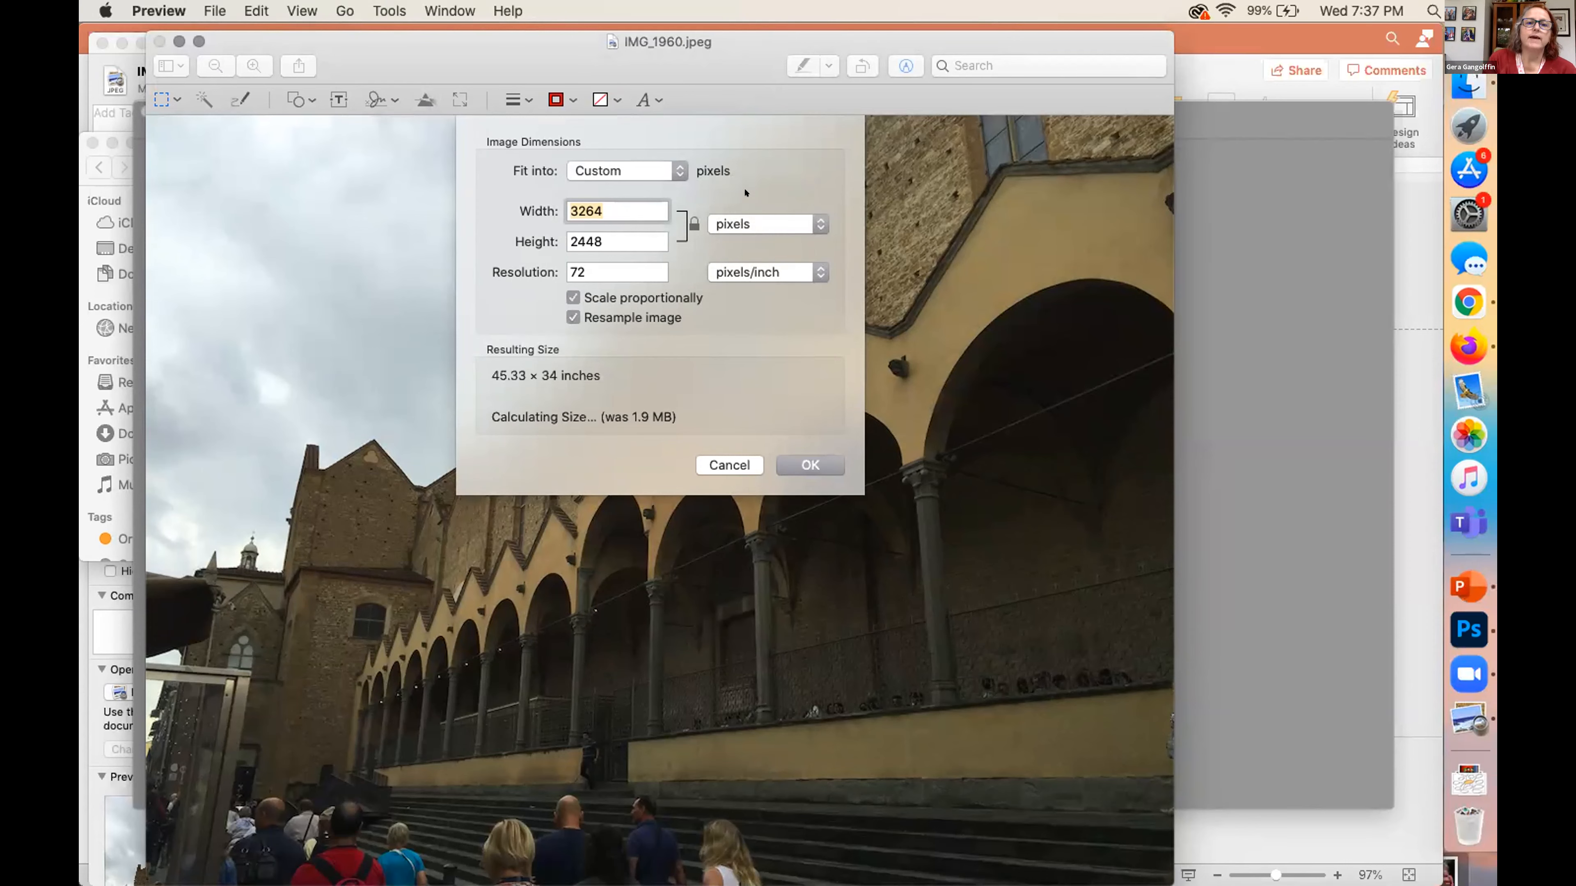
type("1200")
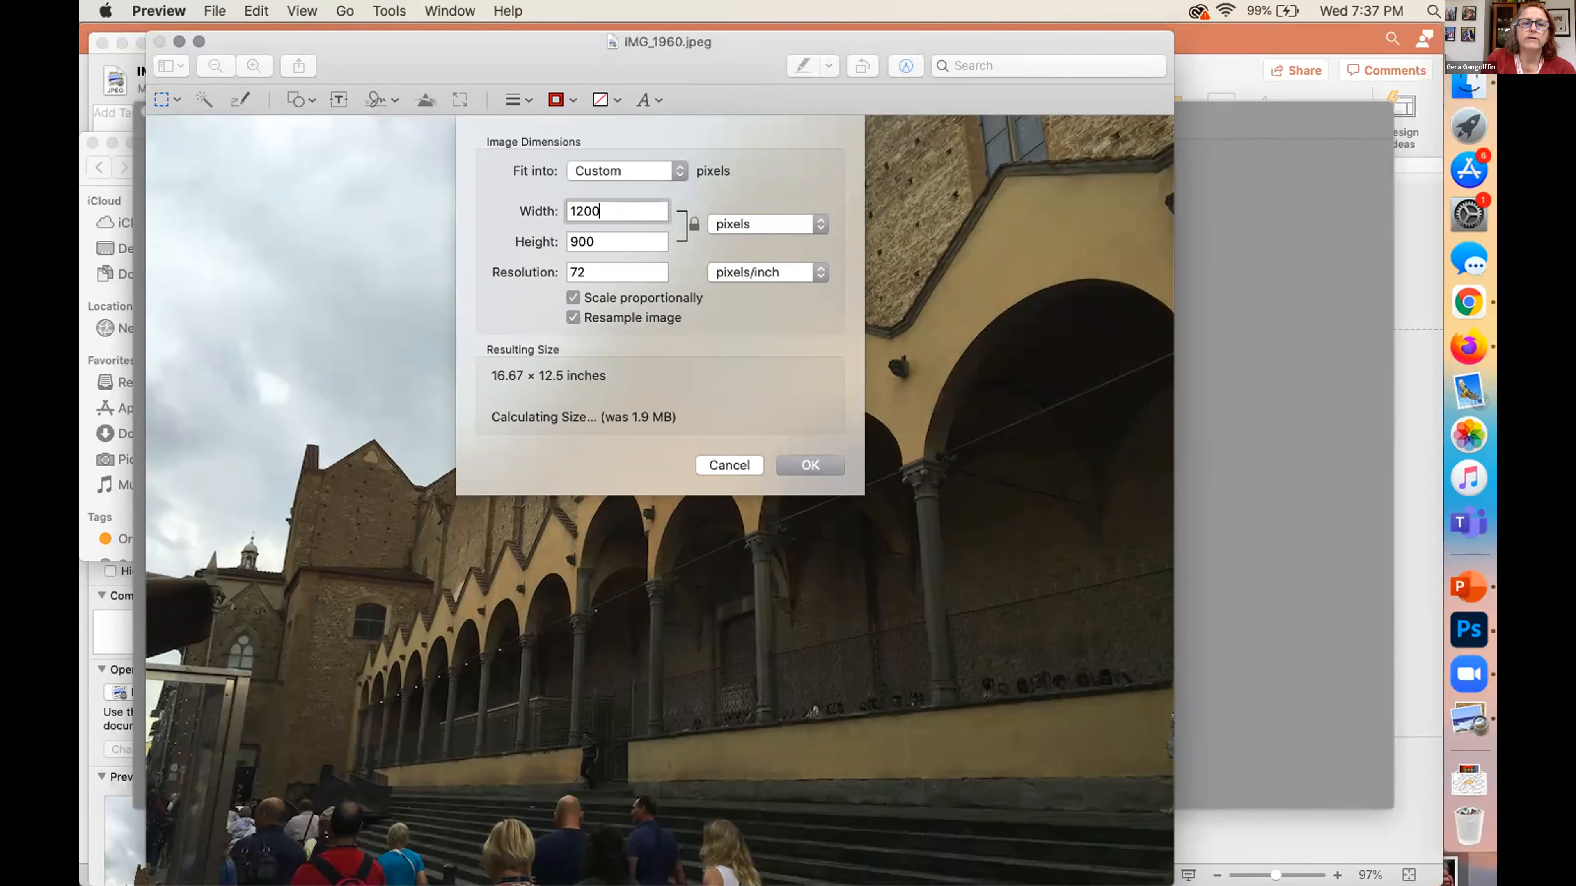
left_click(809, 464)
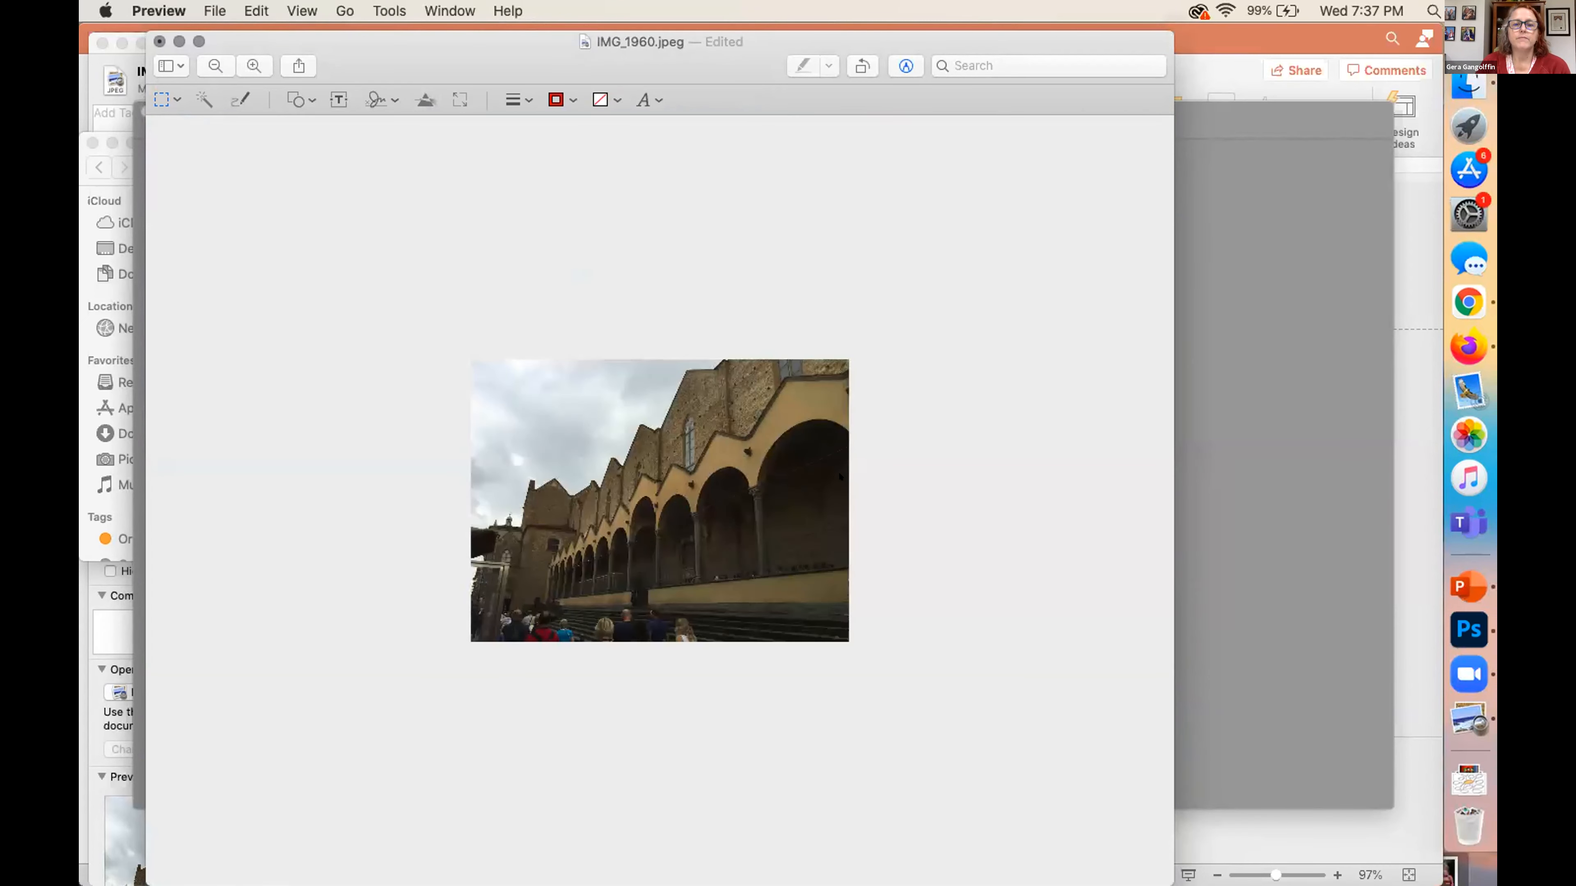
key("super+plus")
key("super+plus")
key("super+plus")
key("super+plus")
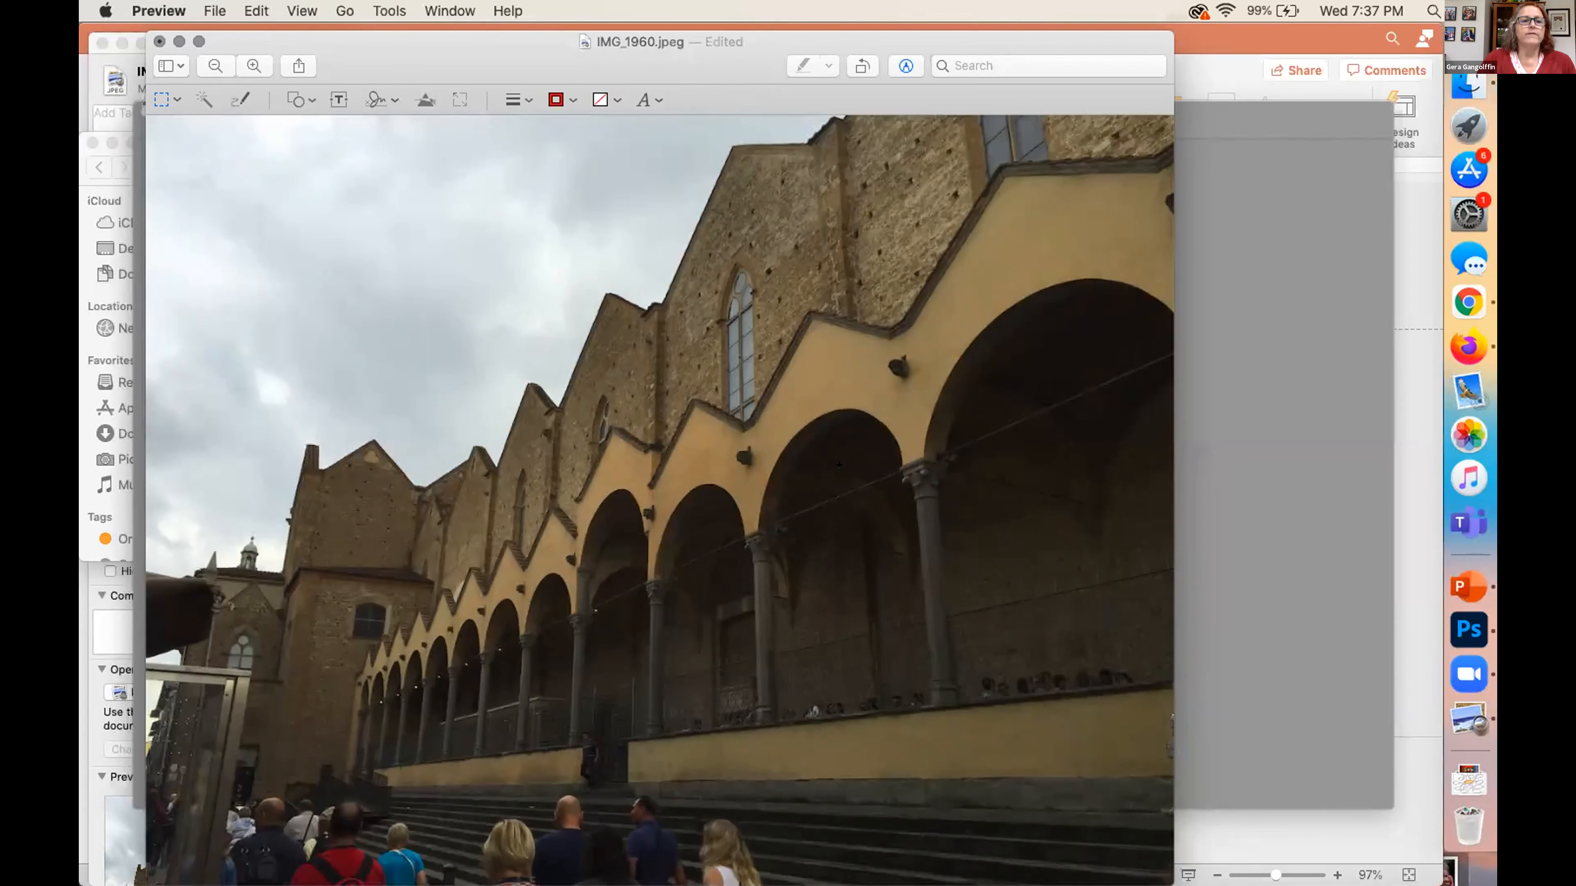
View the Adjust Color controls for the resized image and close them without making changes
left_click(244, 10)
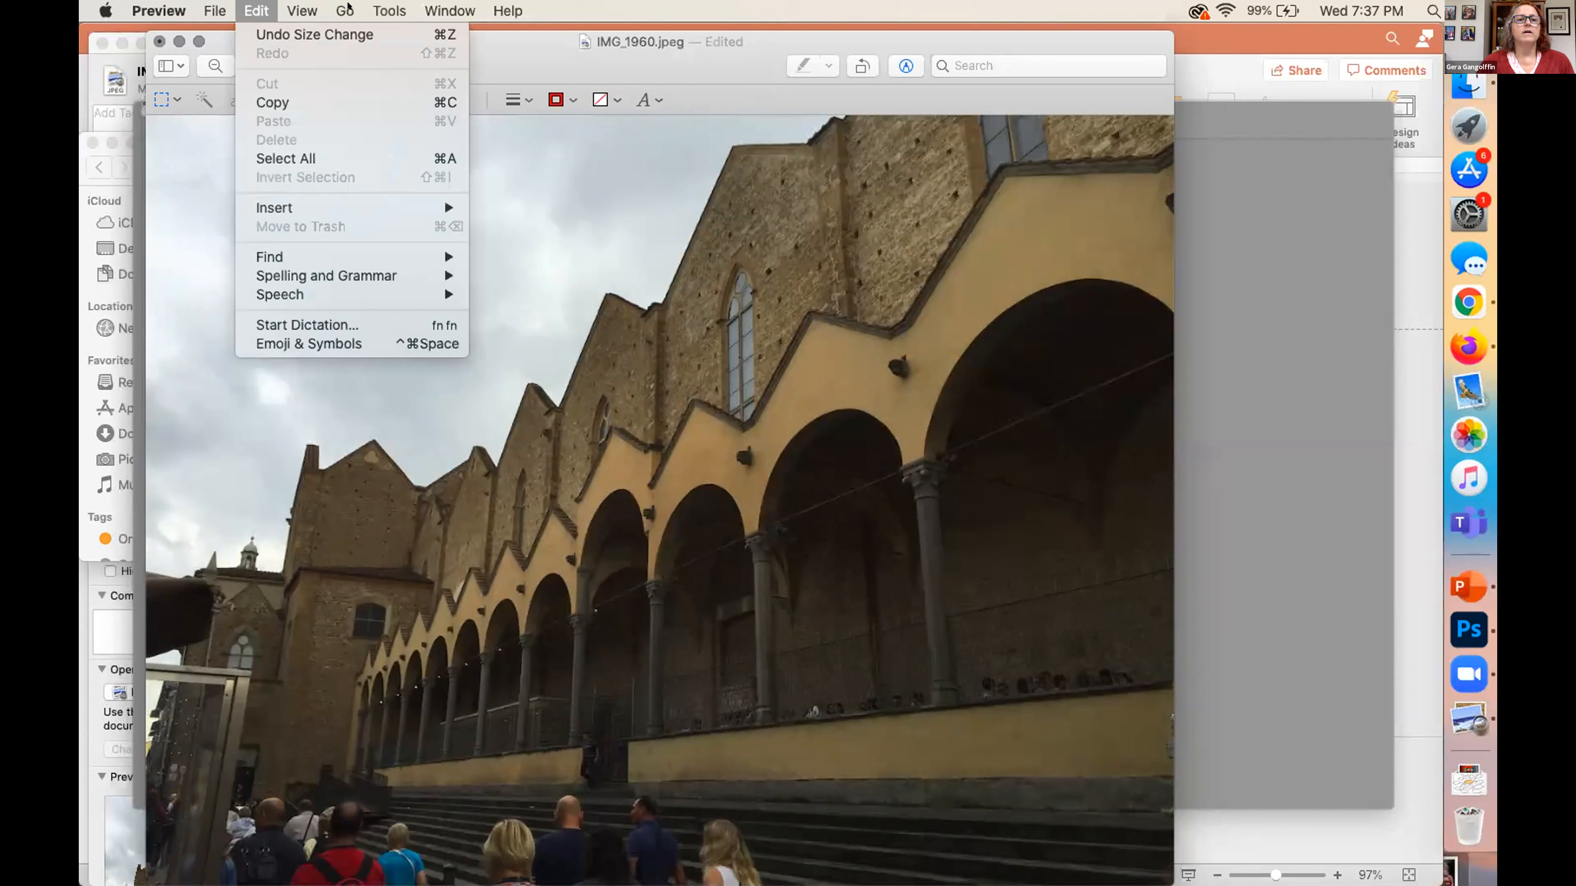
mouse_move(371, 7)
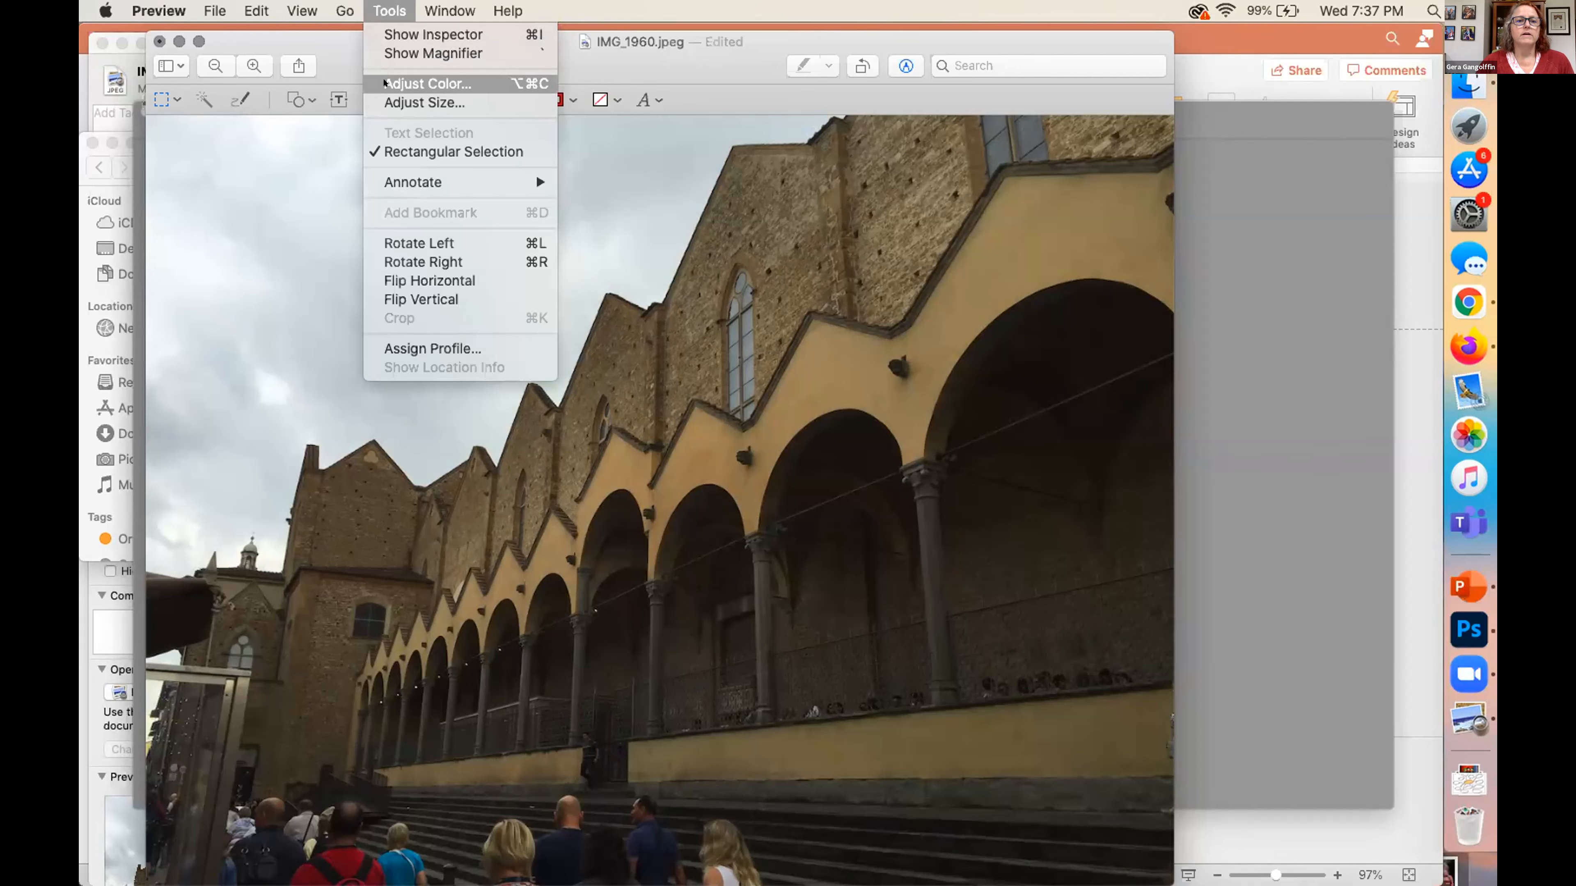
left_click(384, 83)
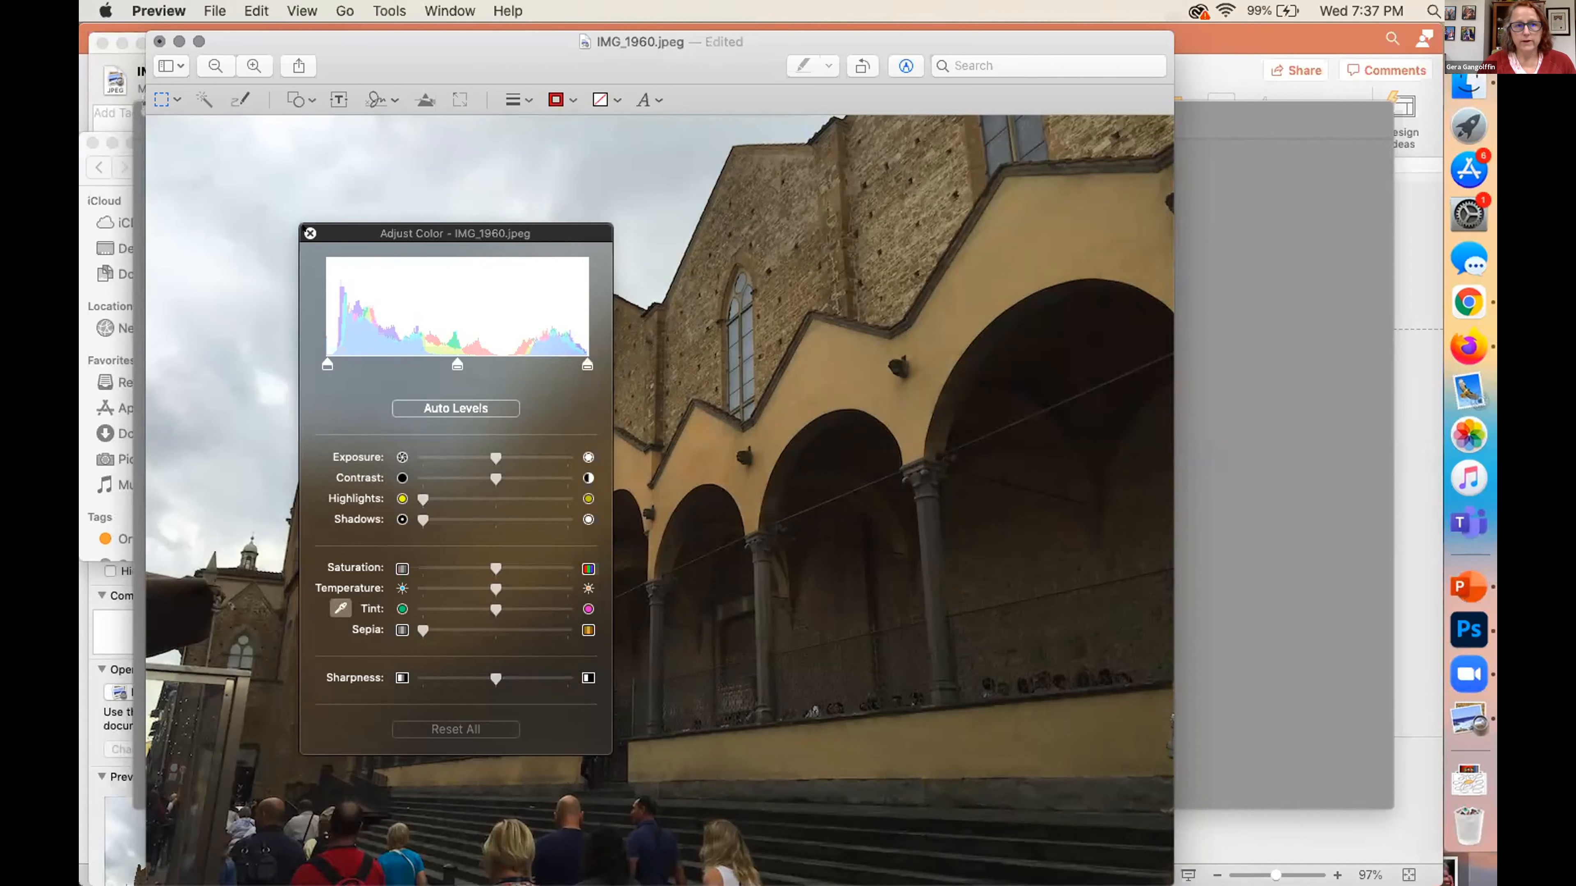
left_click(310, 232)
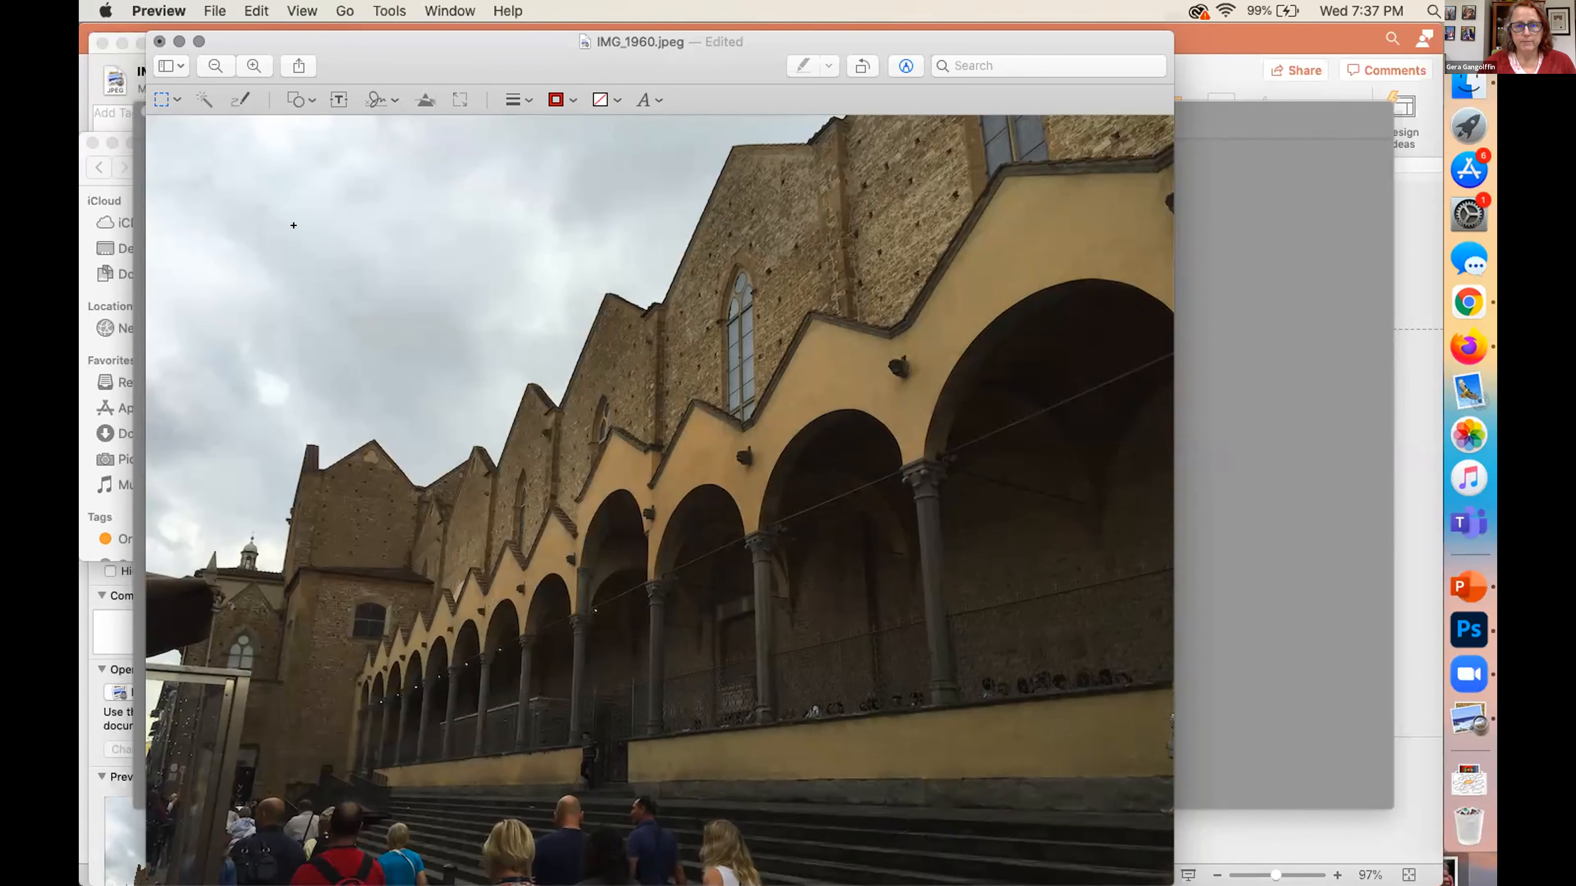
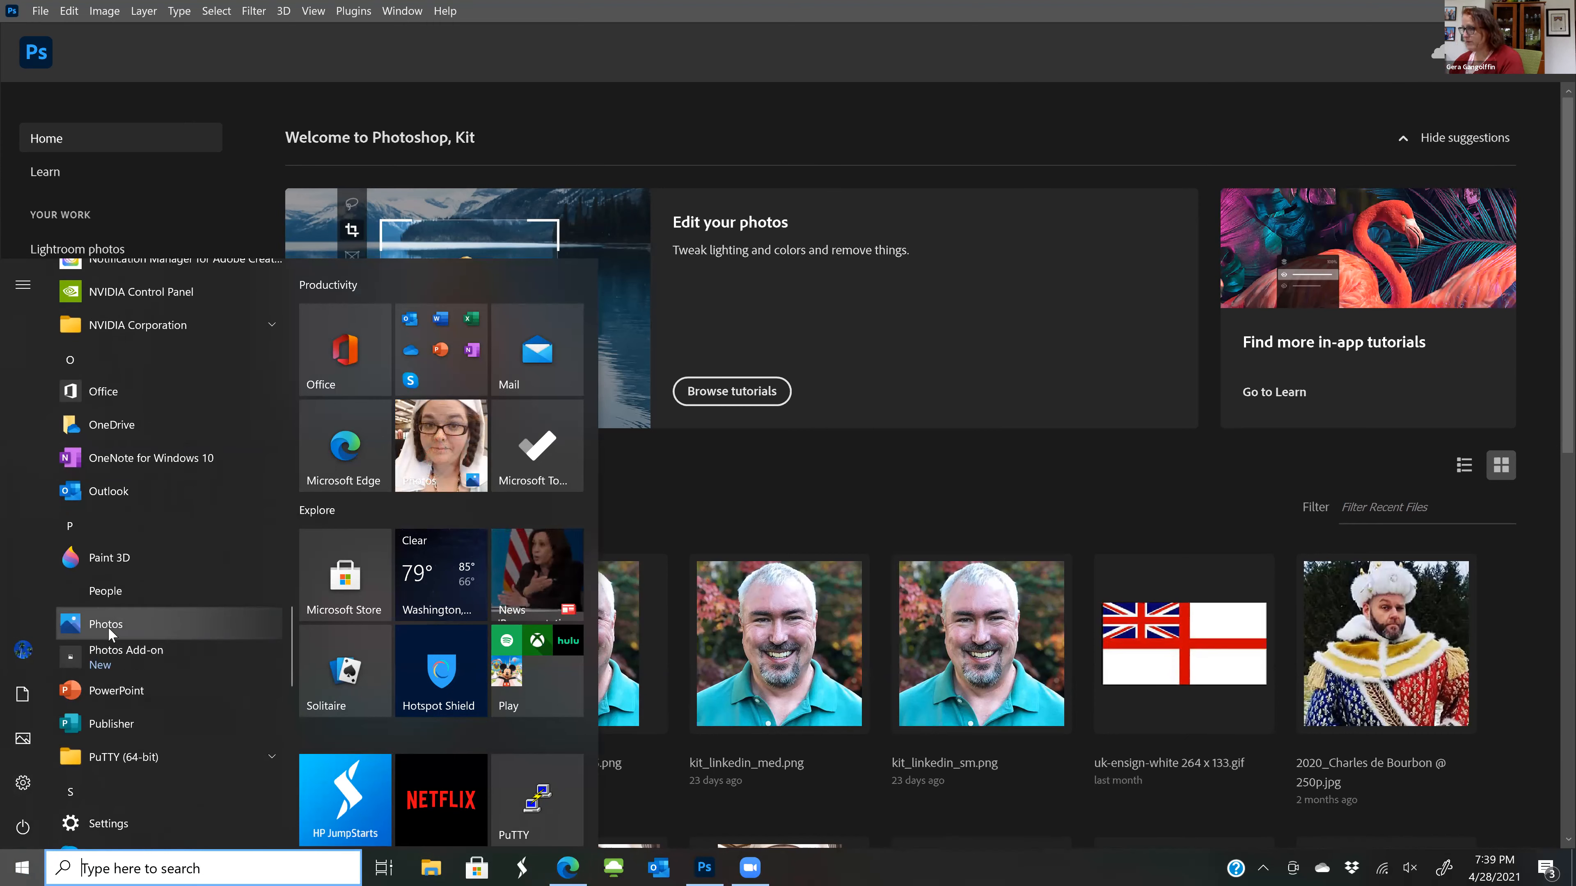
Launch the Windows Photos app, open kerij-e.jpg from the February 2021 collection, and widen the window
left_click(109, 624)
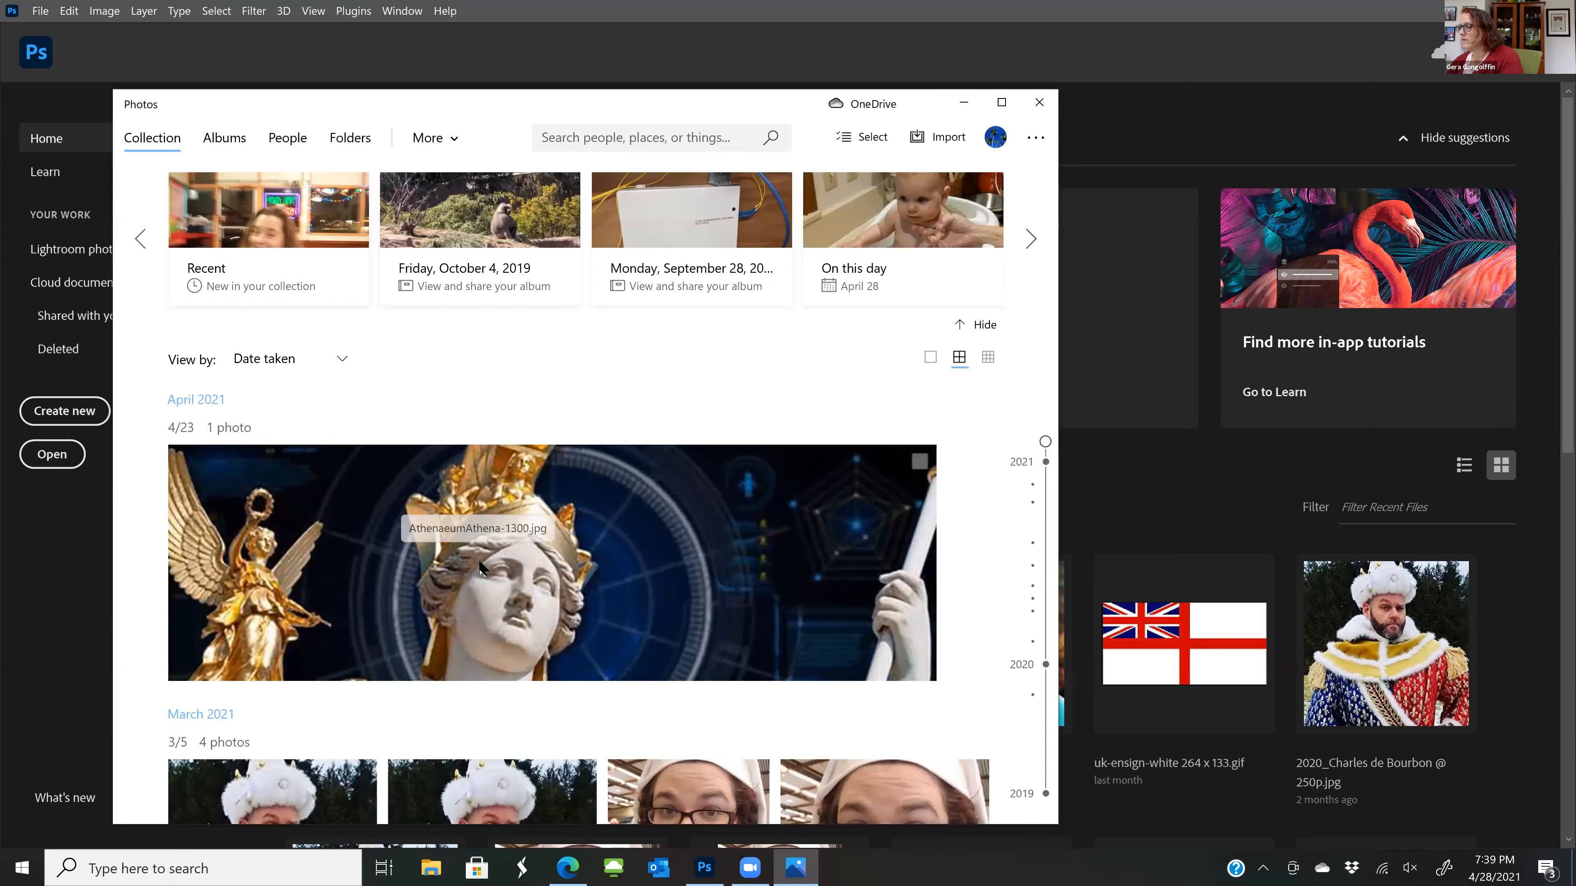
scroll(479, 562, "down", 6)
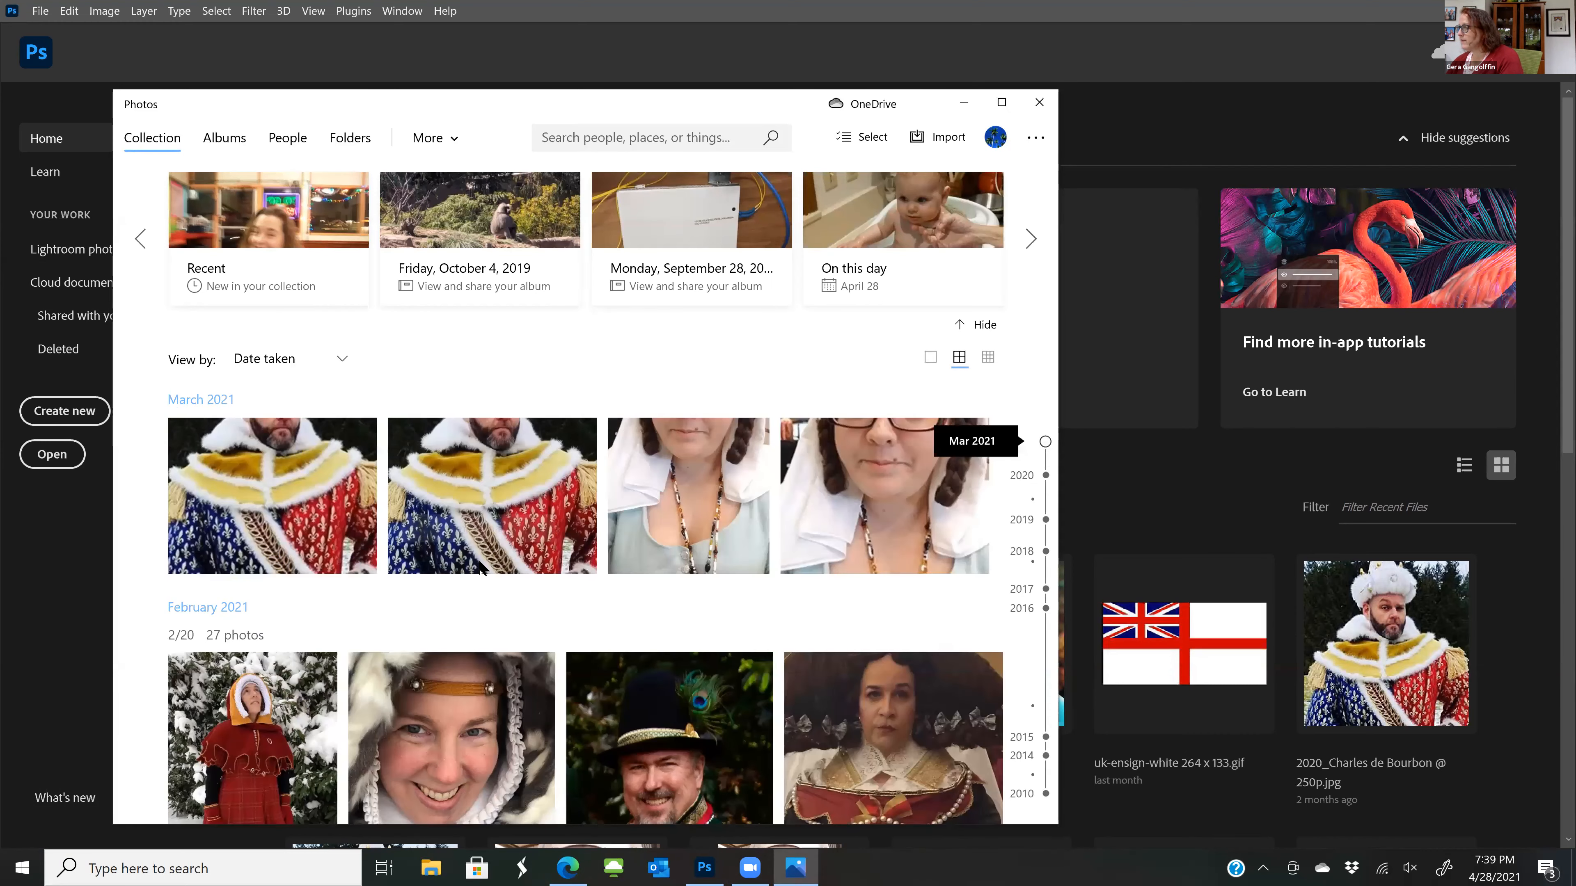
scroll(481, 566, "down", 8)
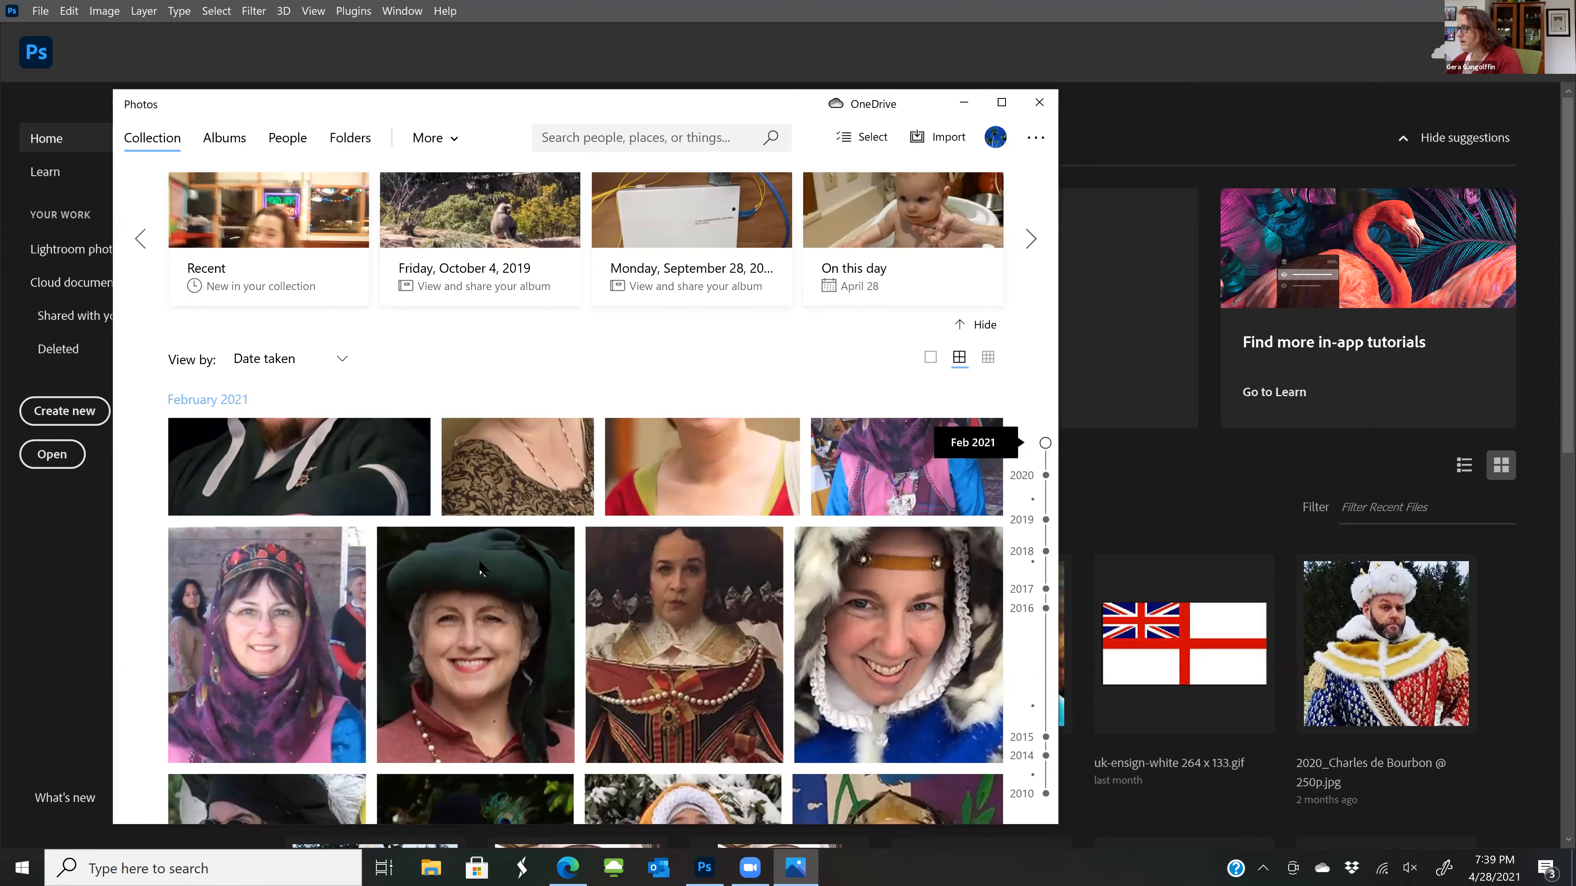
scroll(480, 565, "down", 10)
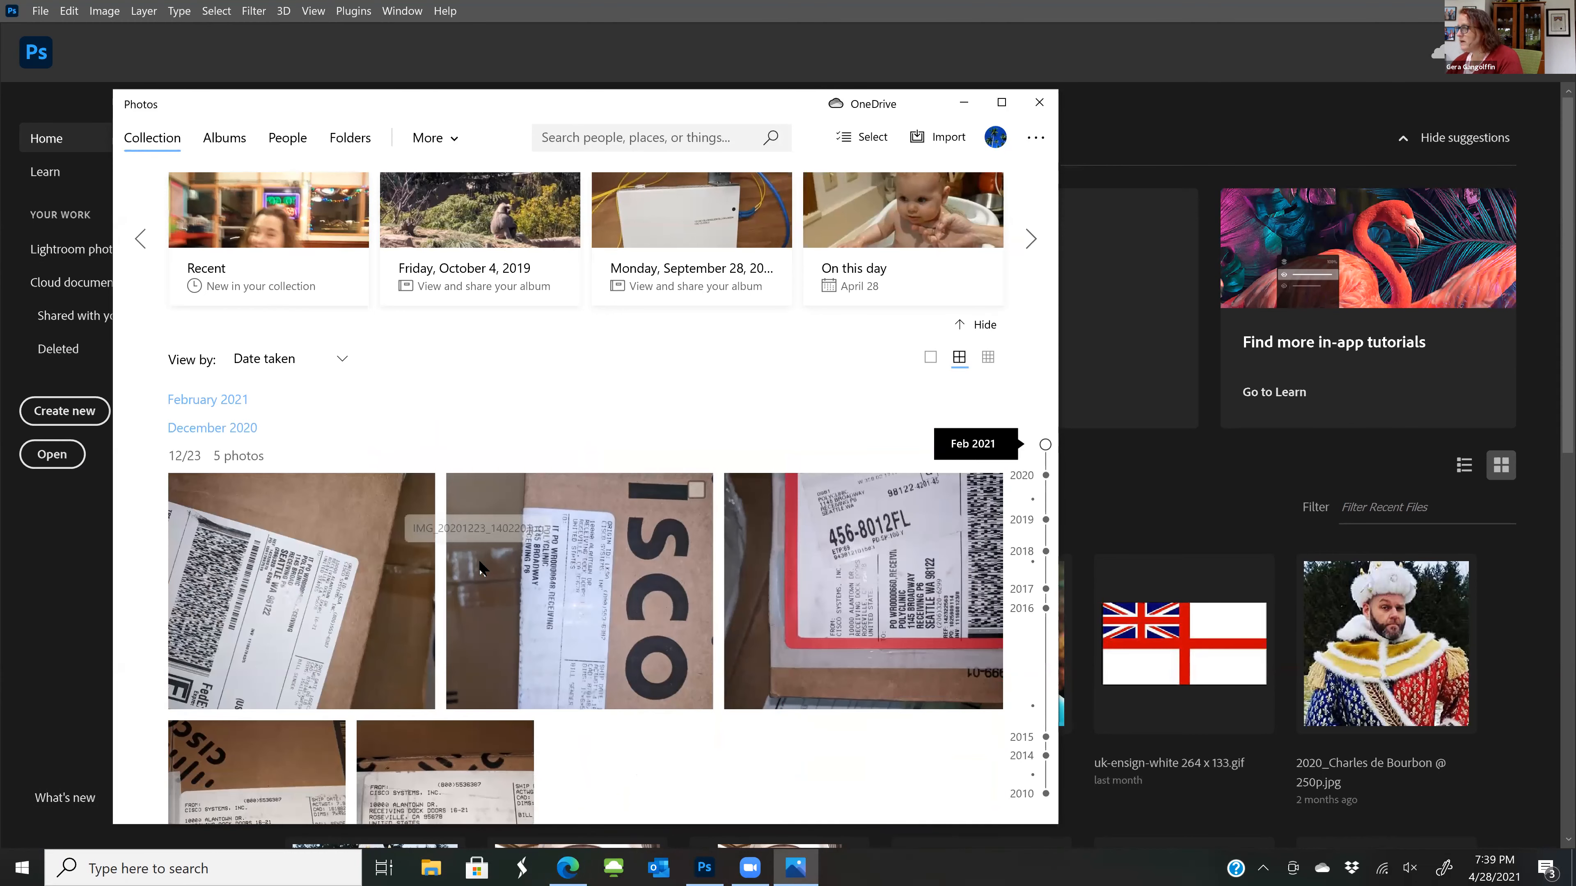
scroll(481, 565, "up", 5)
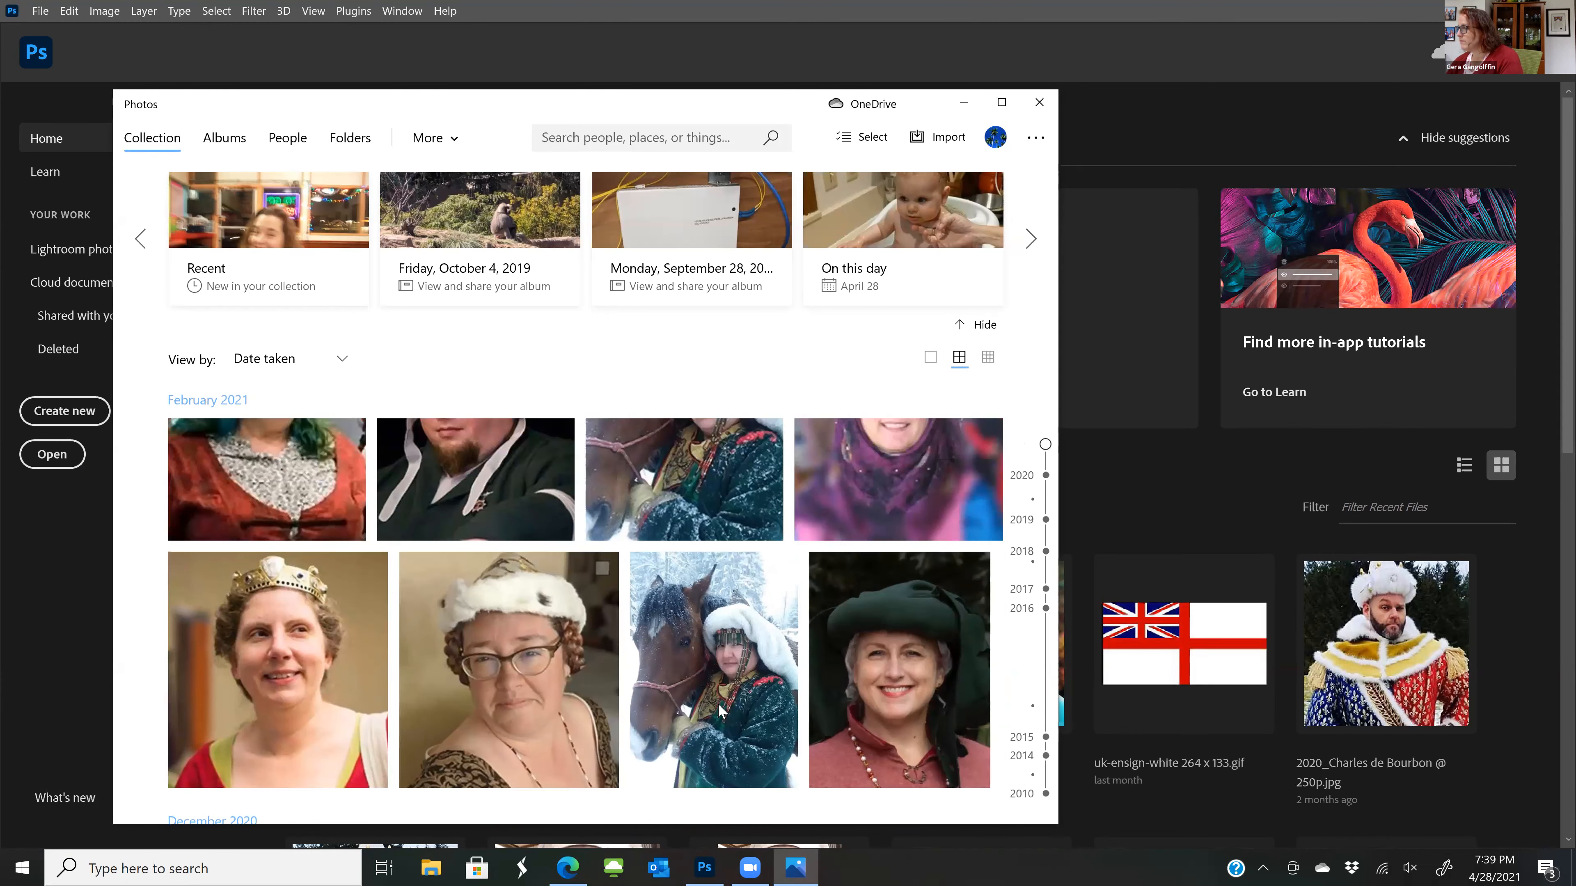
left_click(719, 710)
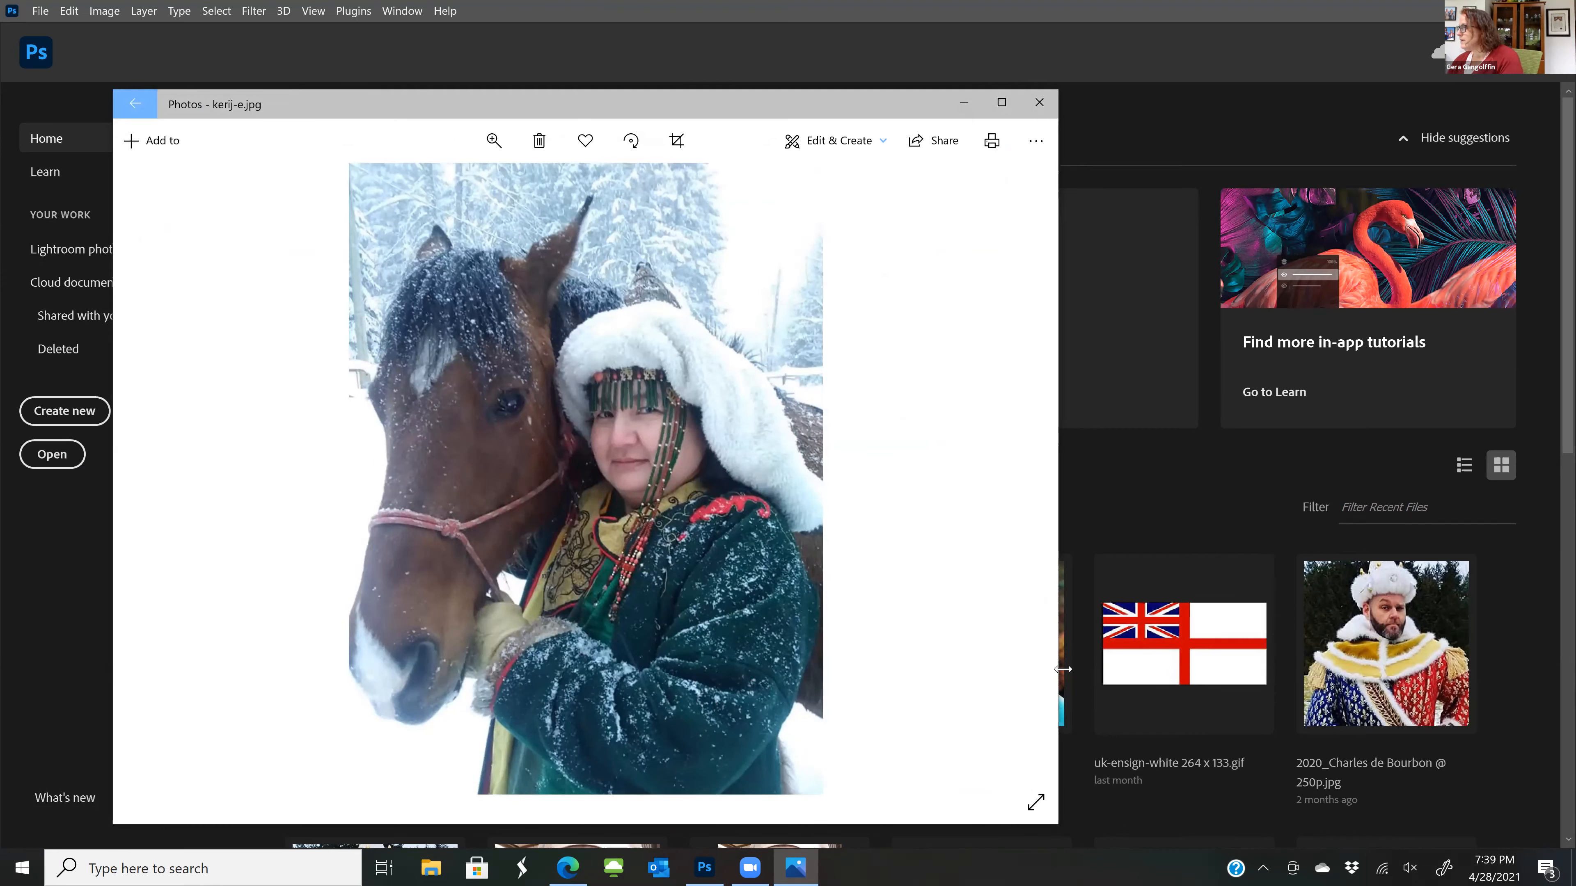
left_click_drag(1058, 670, 1361, 669)
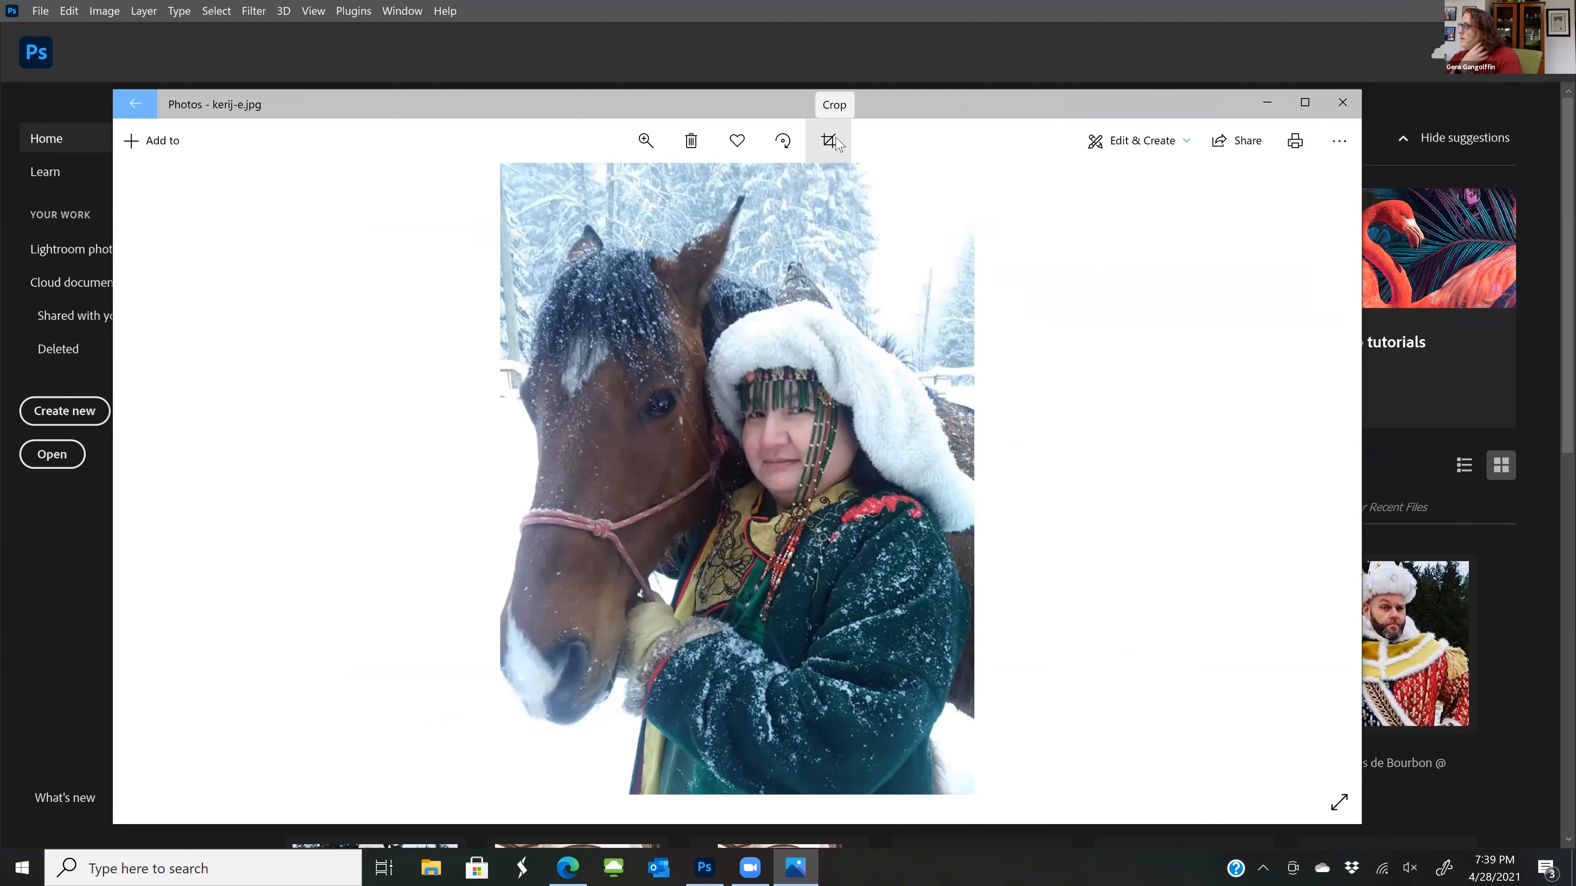
Rotate the horse photo clockwise in four quarter turns to complete a full circle
left_click(780, 137)
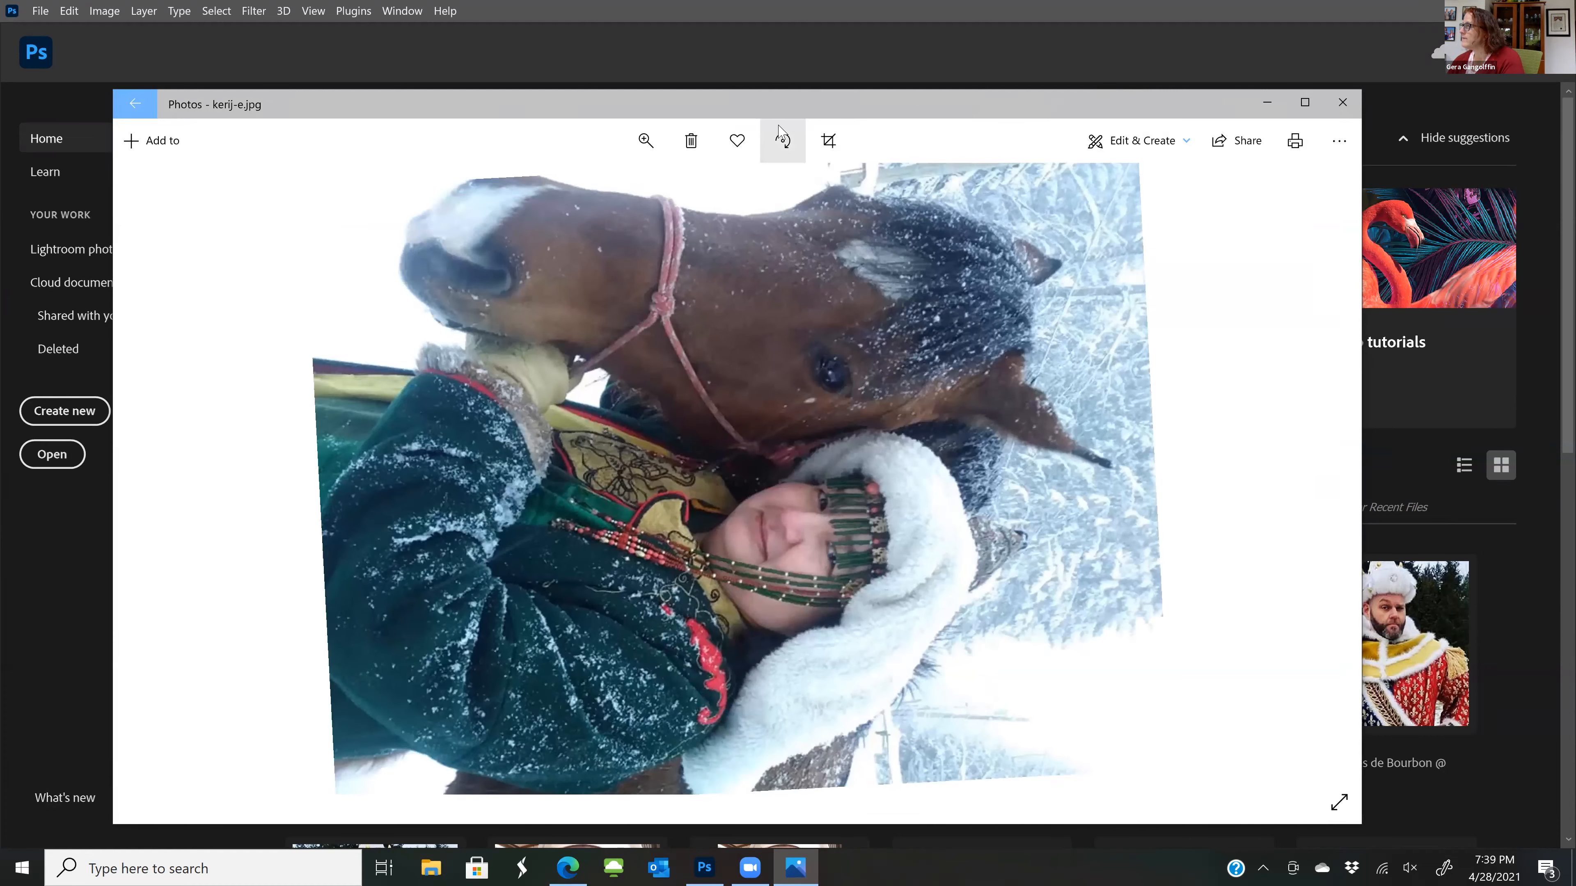
left_click(781, 133)
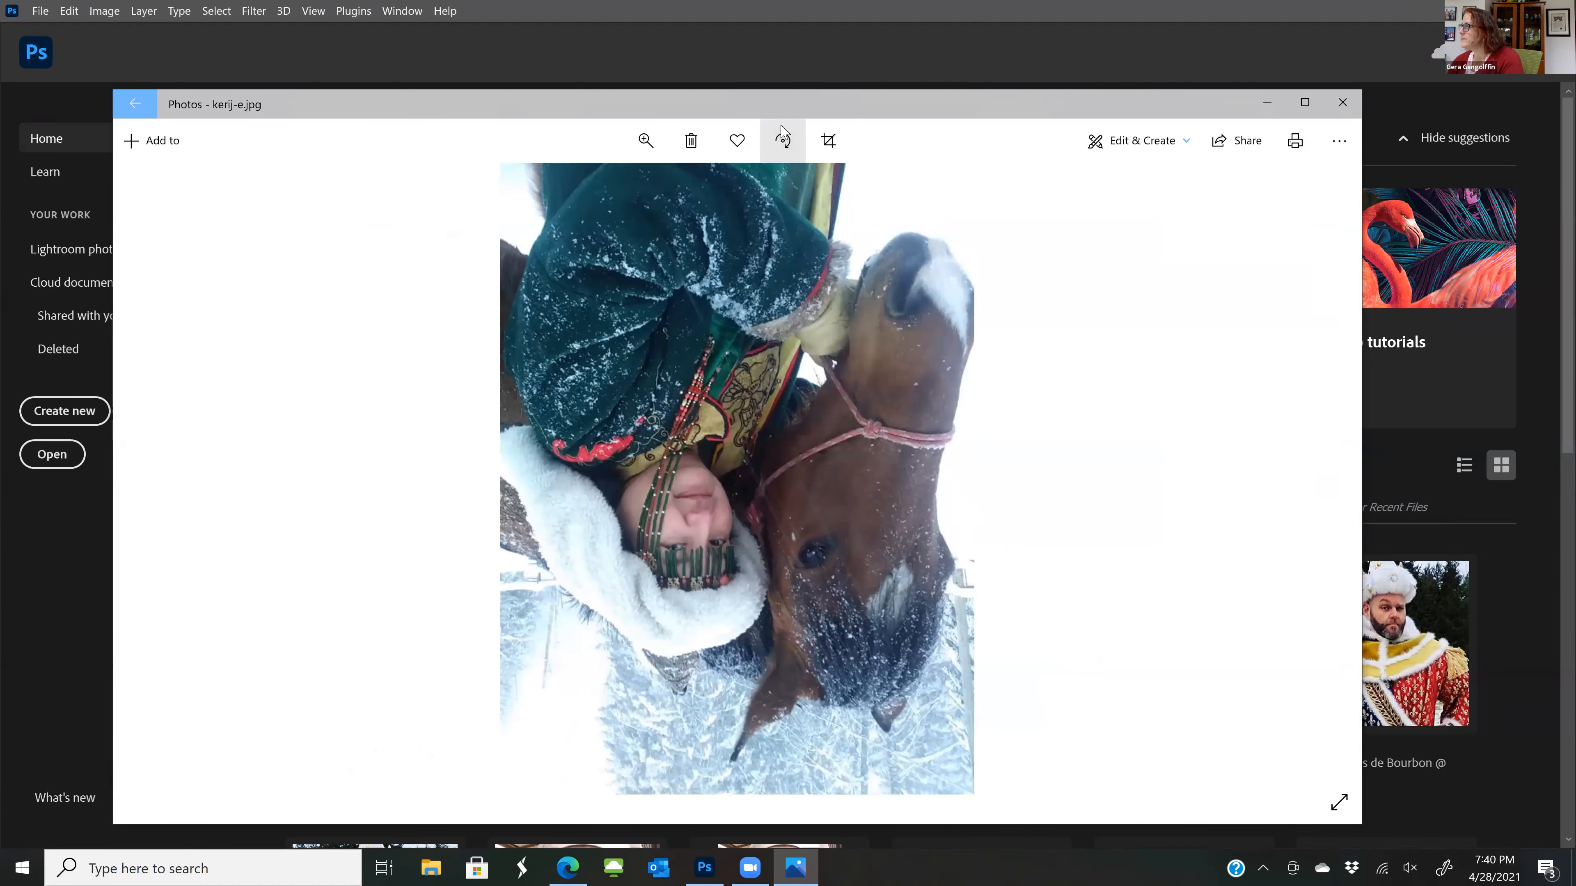
left_click(782, 136)
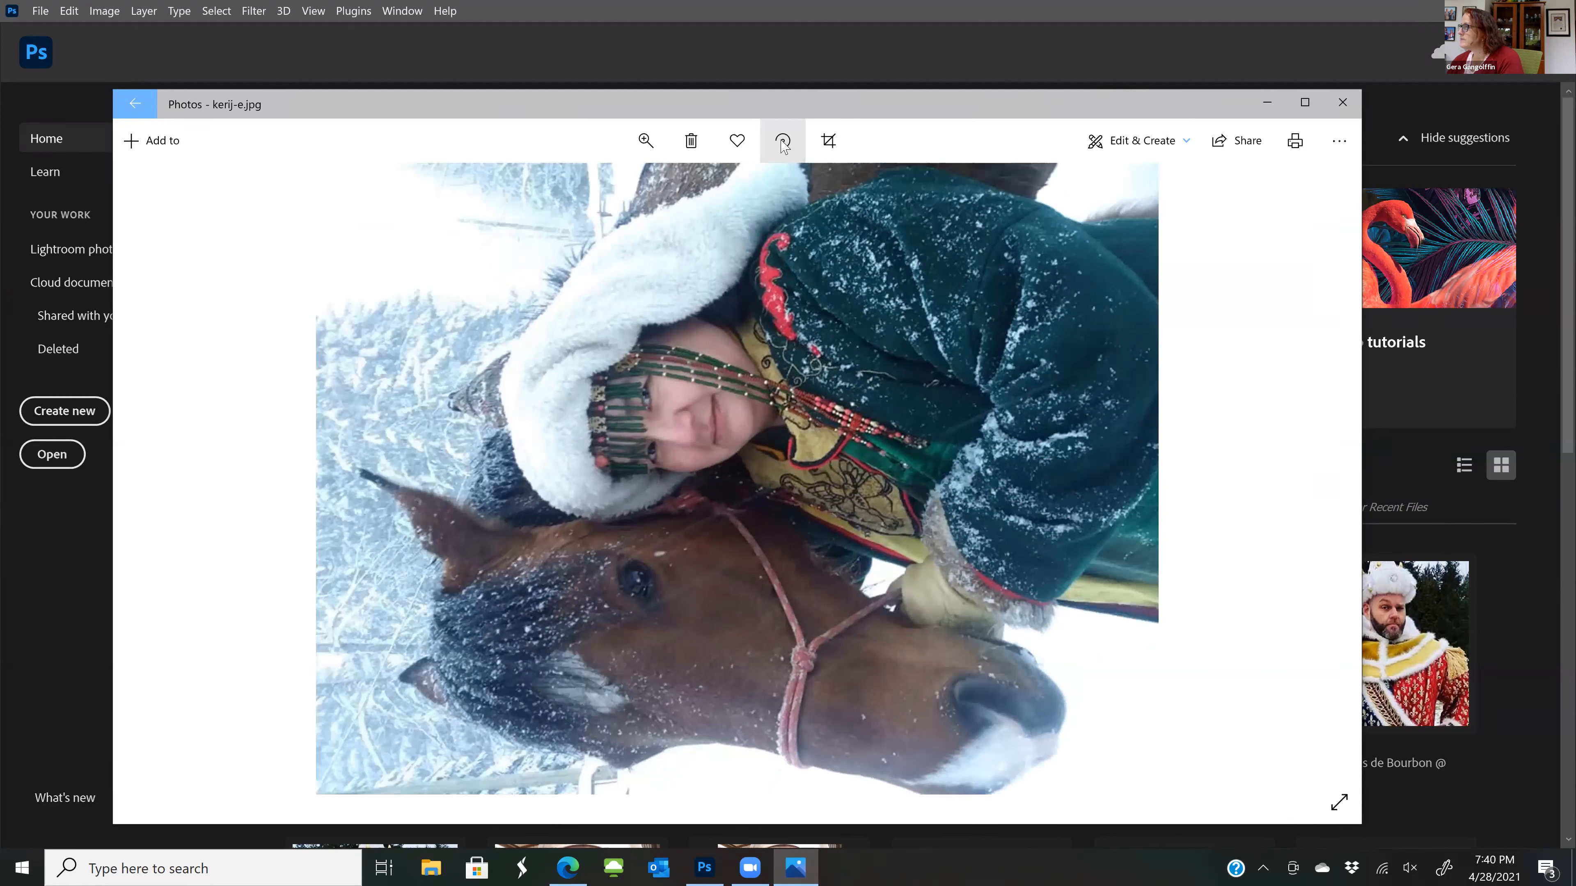
left_click(783, 143)
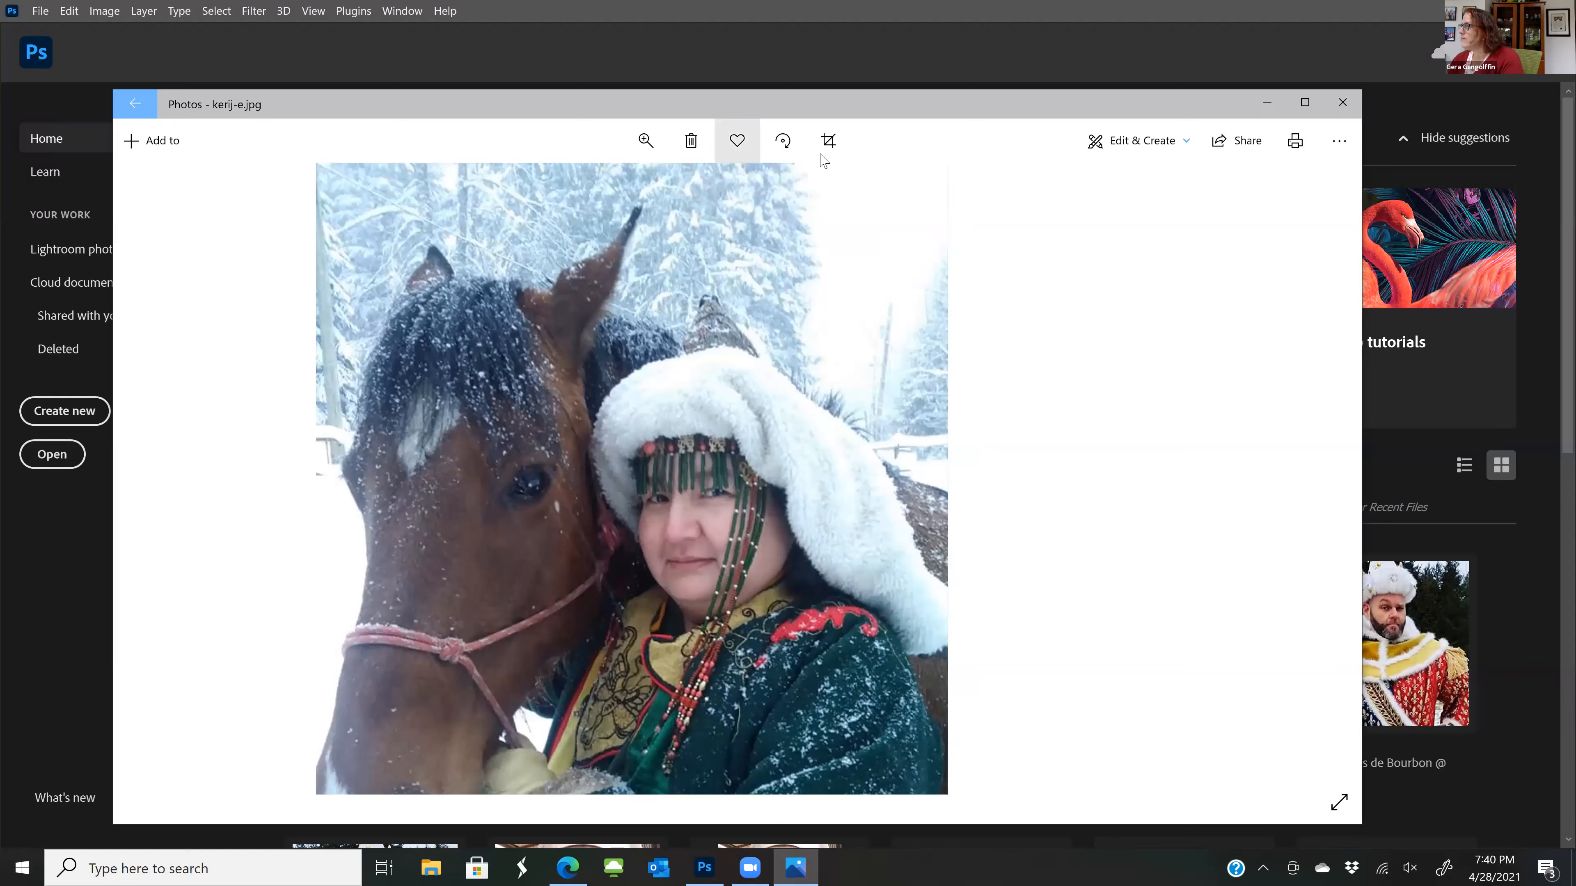
Open the photo for editing and adjust it by slightly raising Light and Color and setting Vignette to 68
left_click(1098, 147)
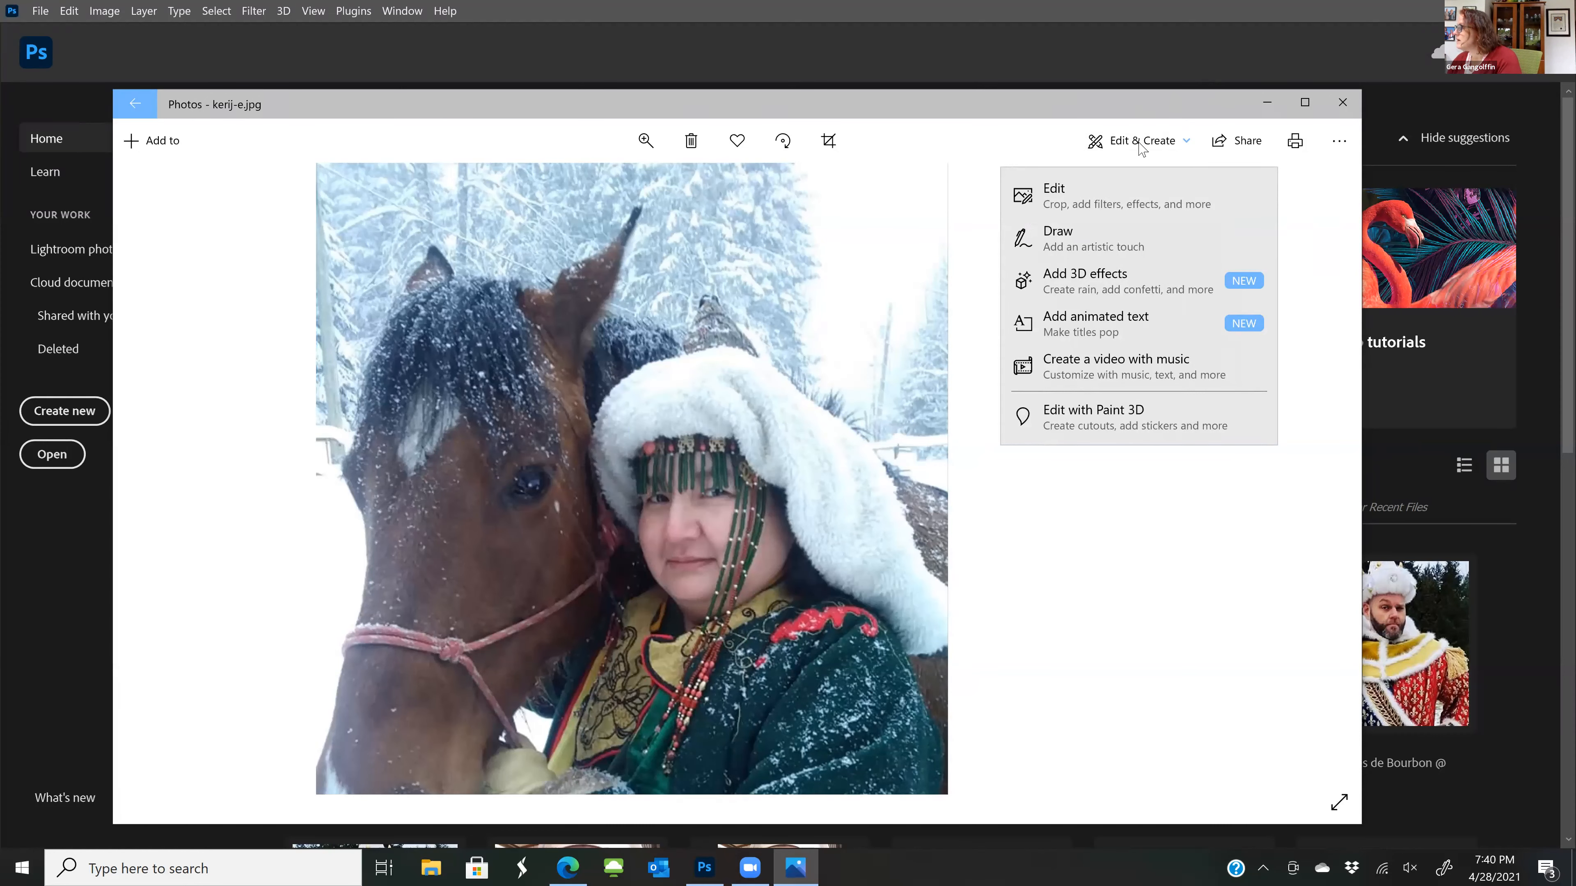
left_click(1099, 197)
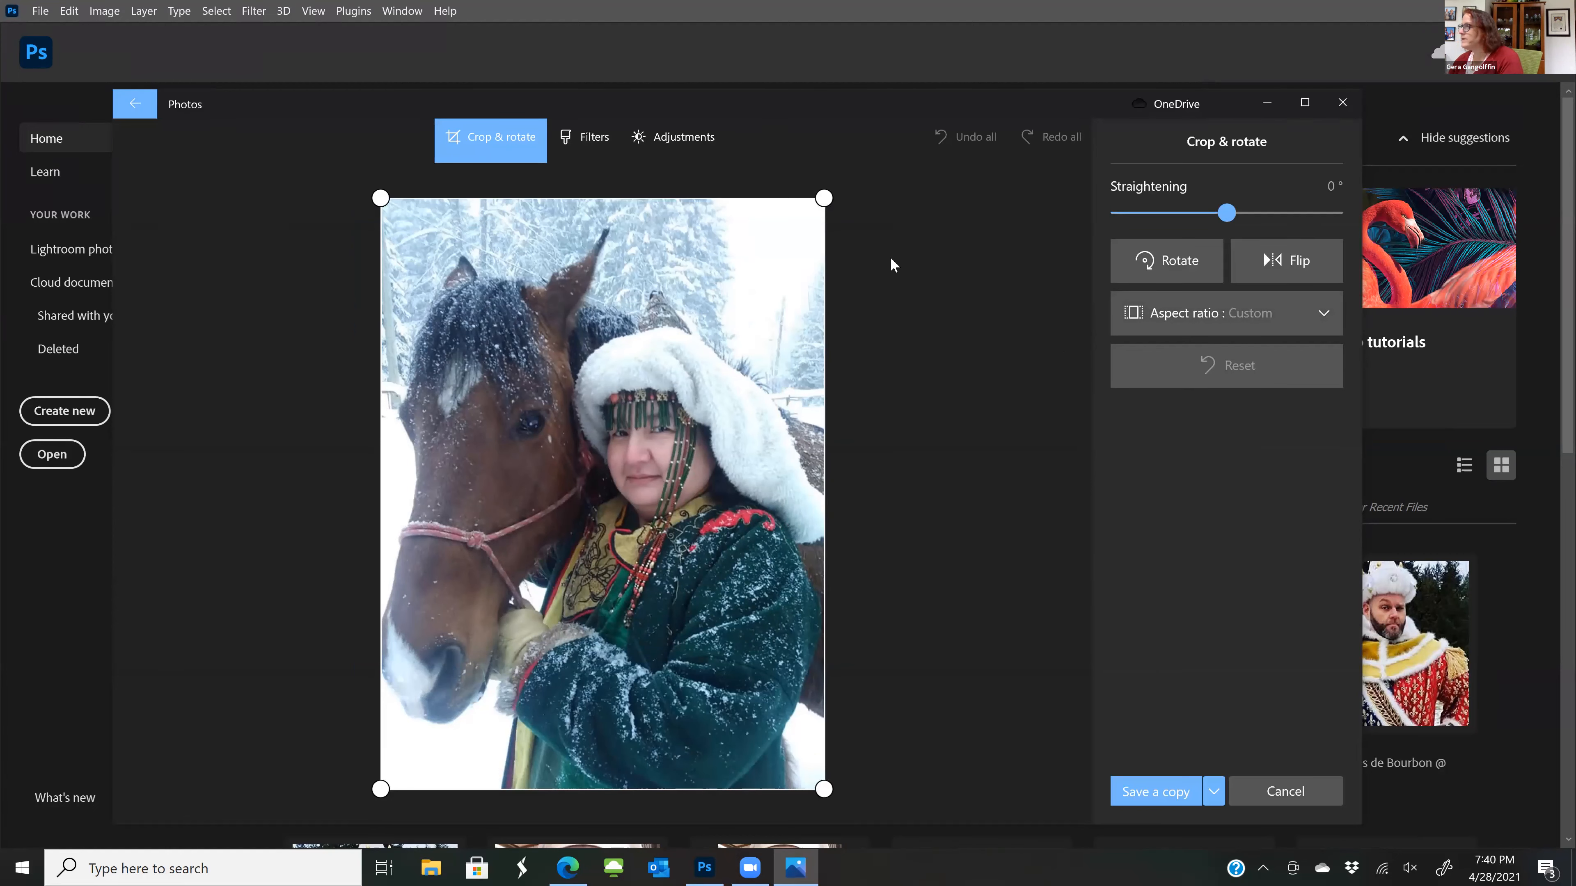
left_click(674, 135)
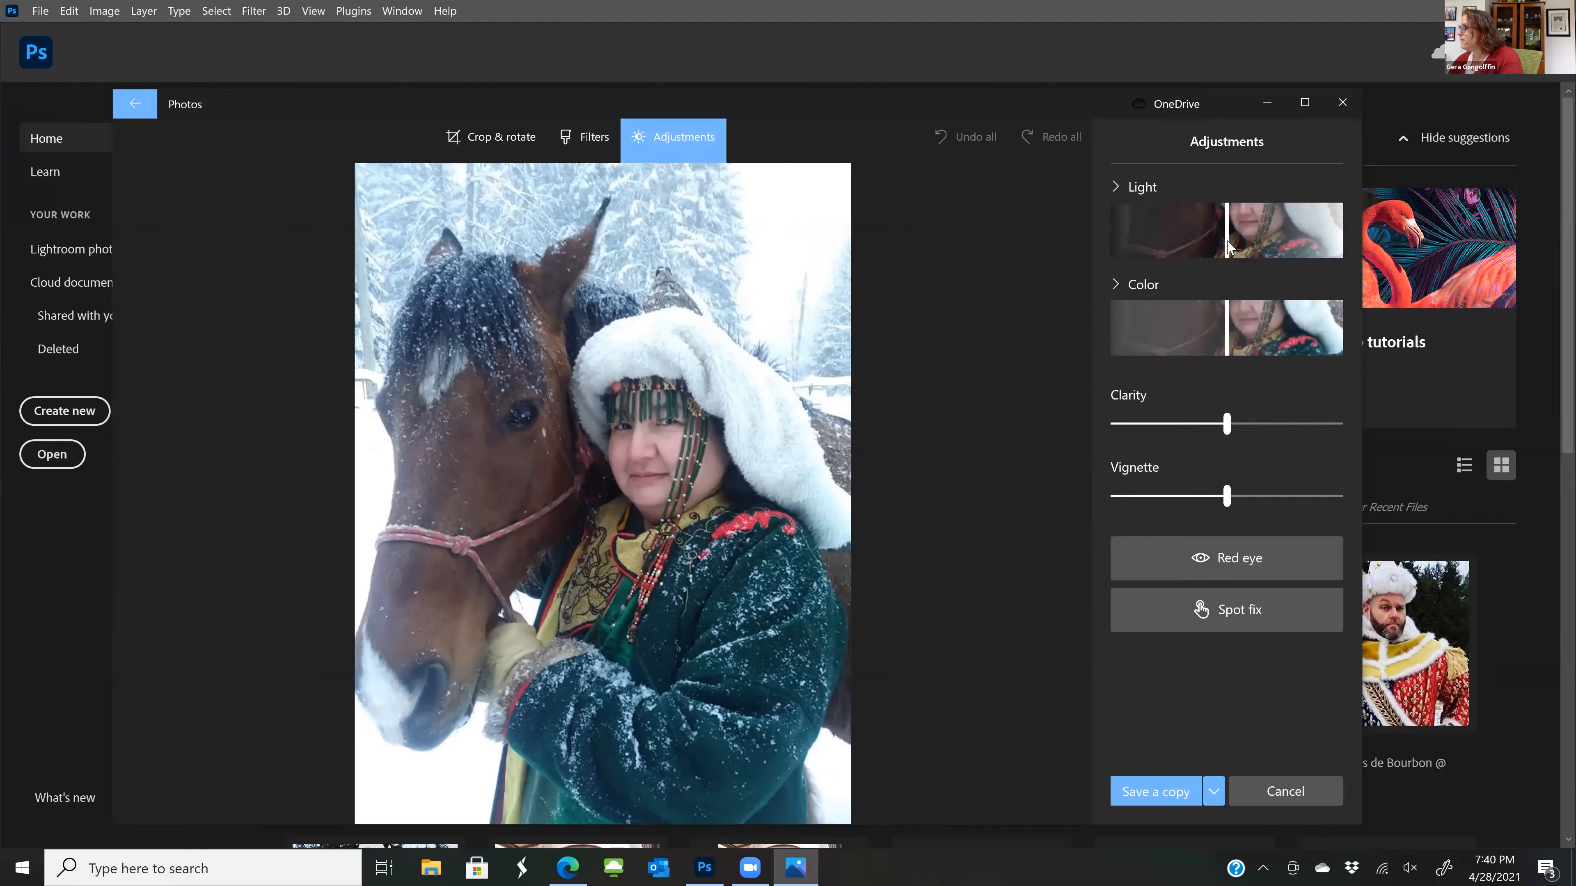
left_click_drag(1228, 245, 1251, 242)
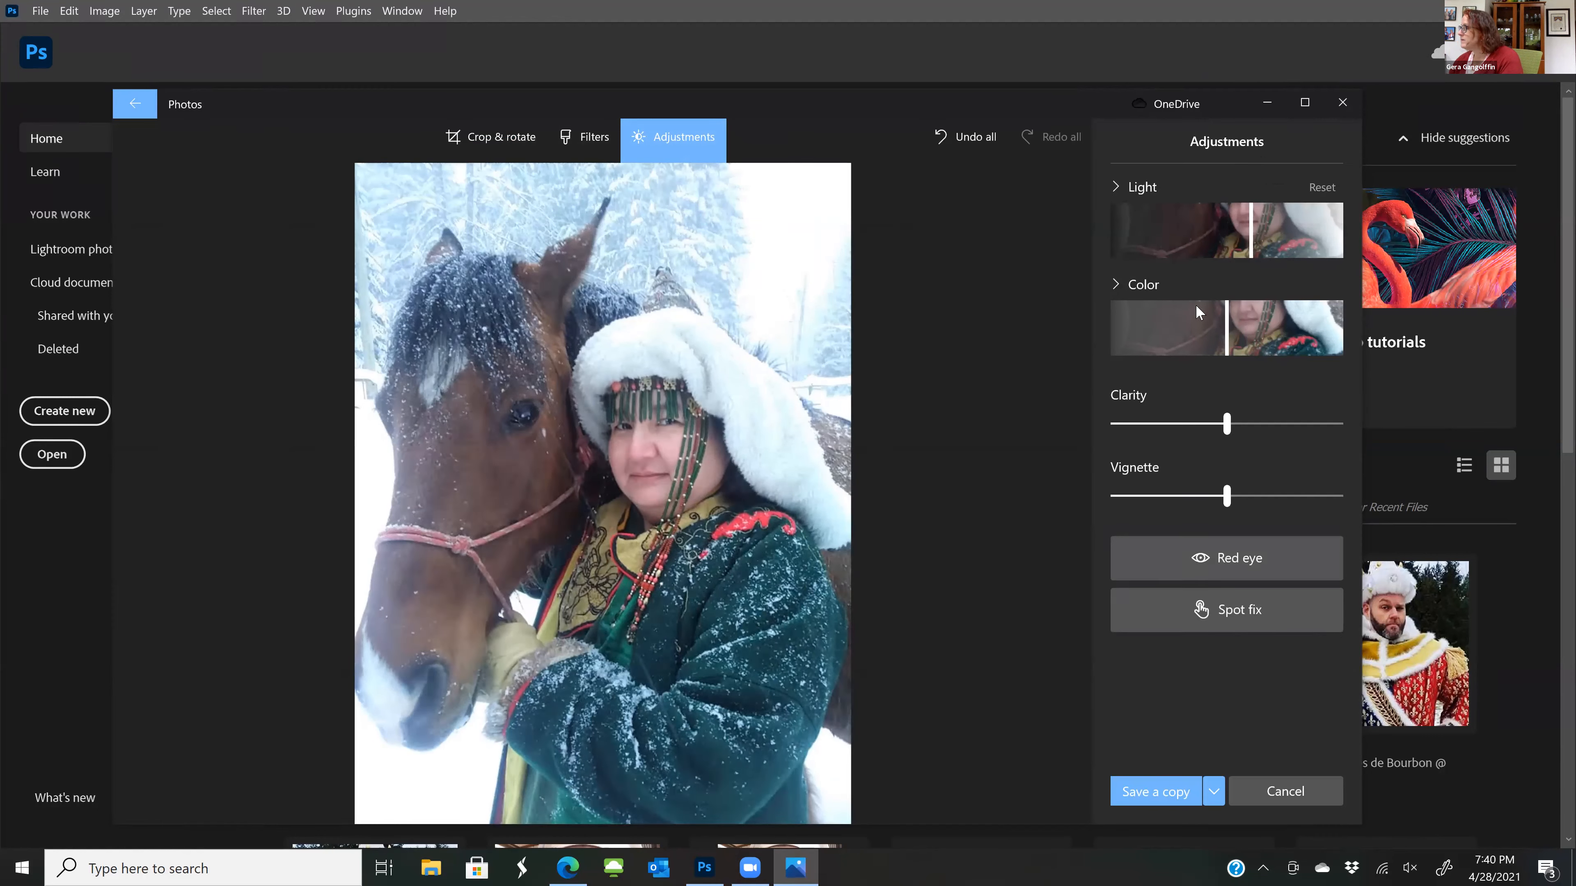
mouse_move(1226, 336)
left_mouse_down()
mouse_move(1298, 333)
mouse_move(1133, 309)
mouse_move(1236, 325)
left_mouse_up()
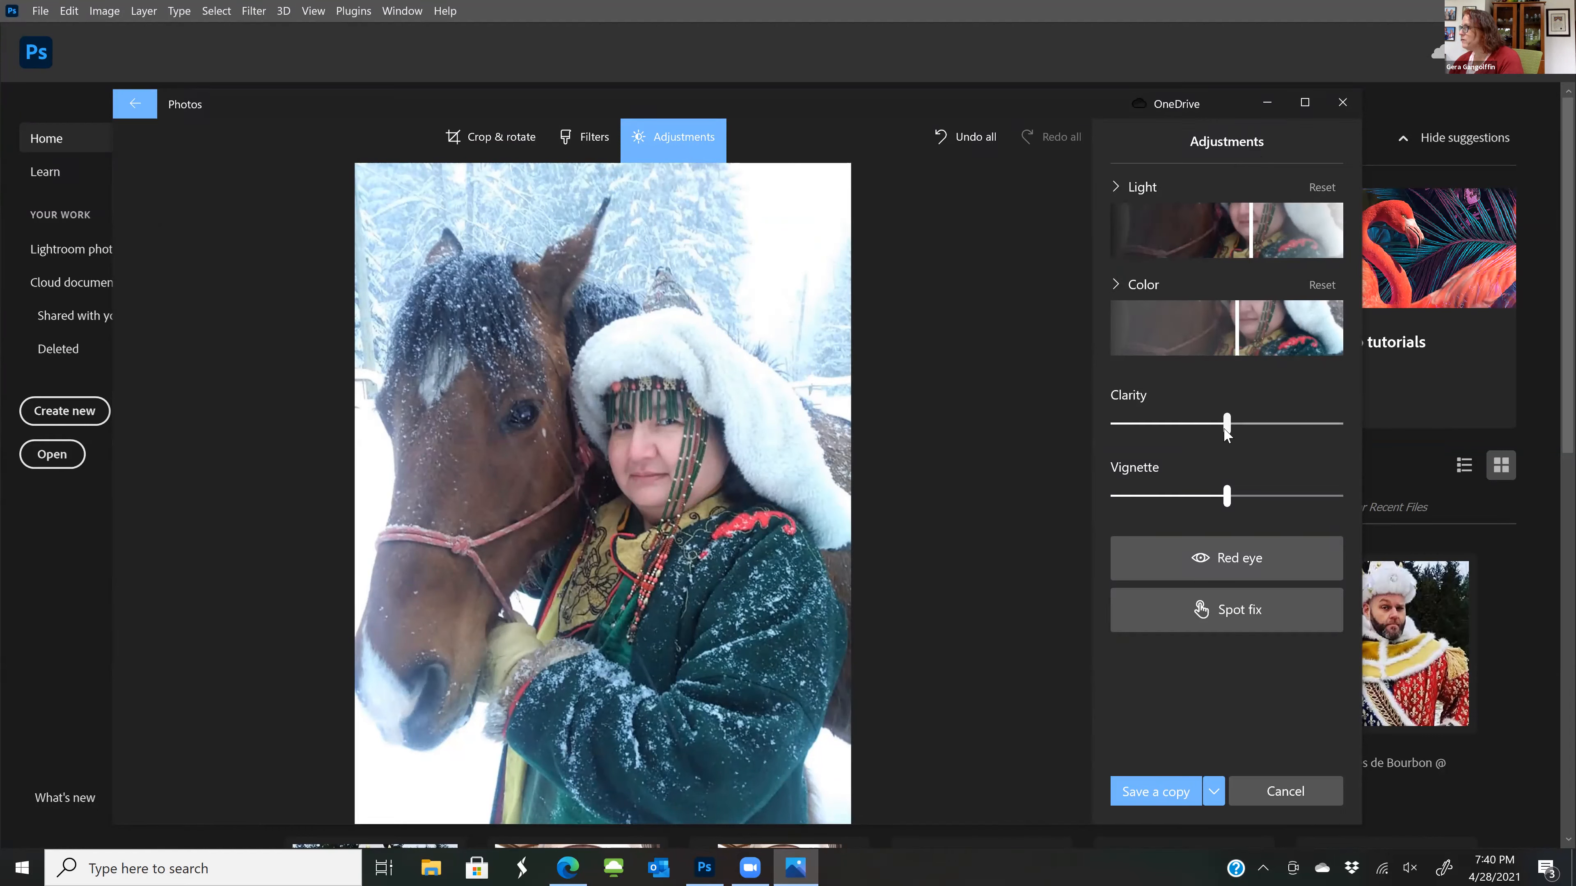
left_click_drag(1225, 493, 1303, 495)
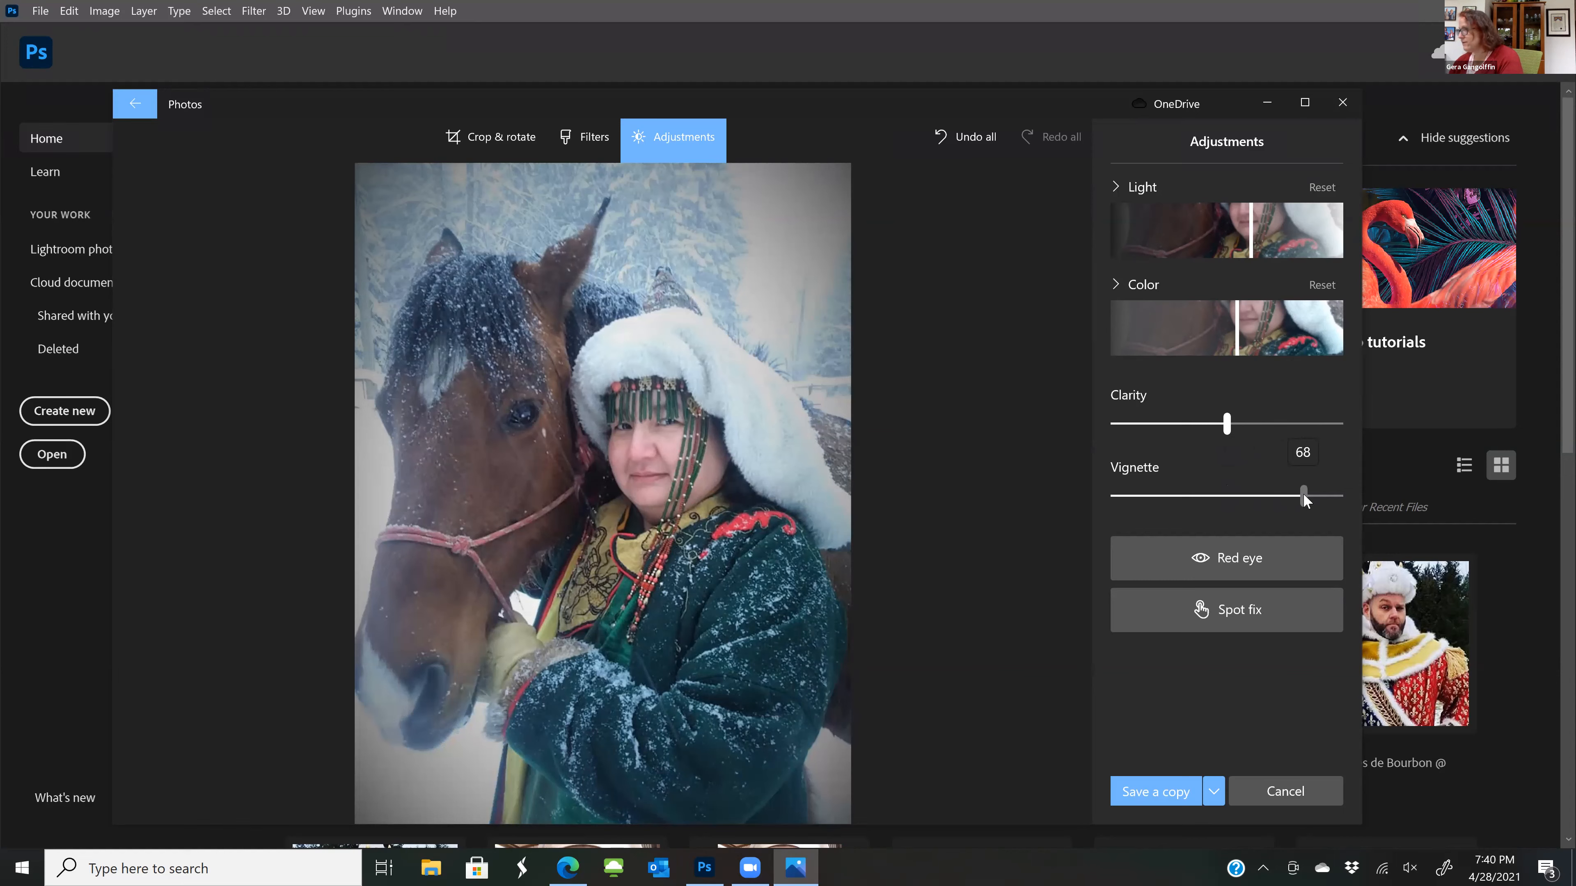
left_click_drag(1303, 494, 1303, 494)
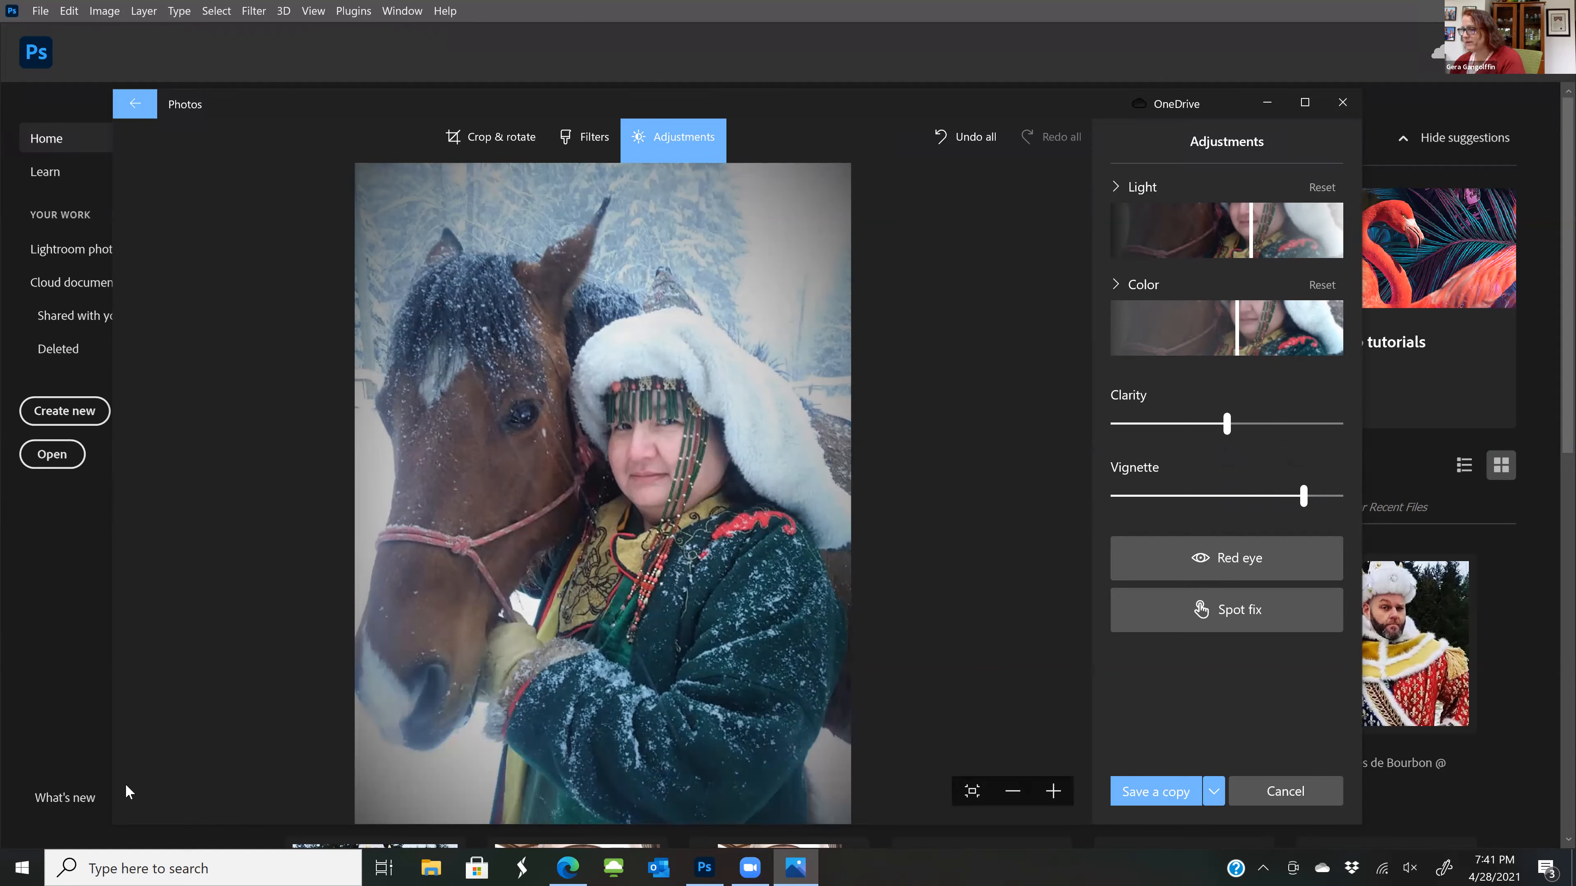
Launch Paint from Windows Accessories and reposition its window so that it sits below the Photoshop menu bar
left_click(13, 867)
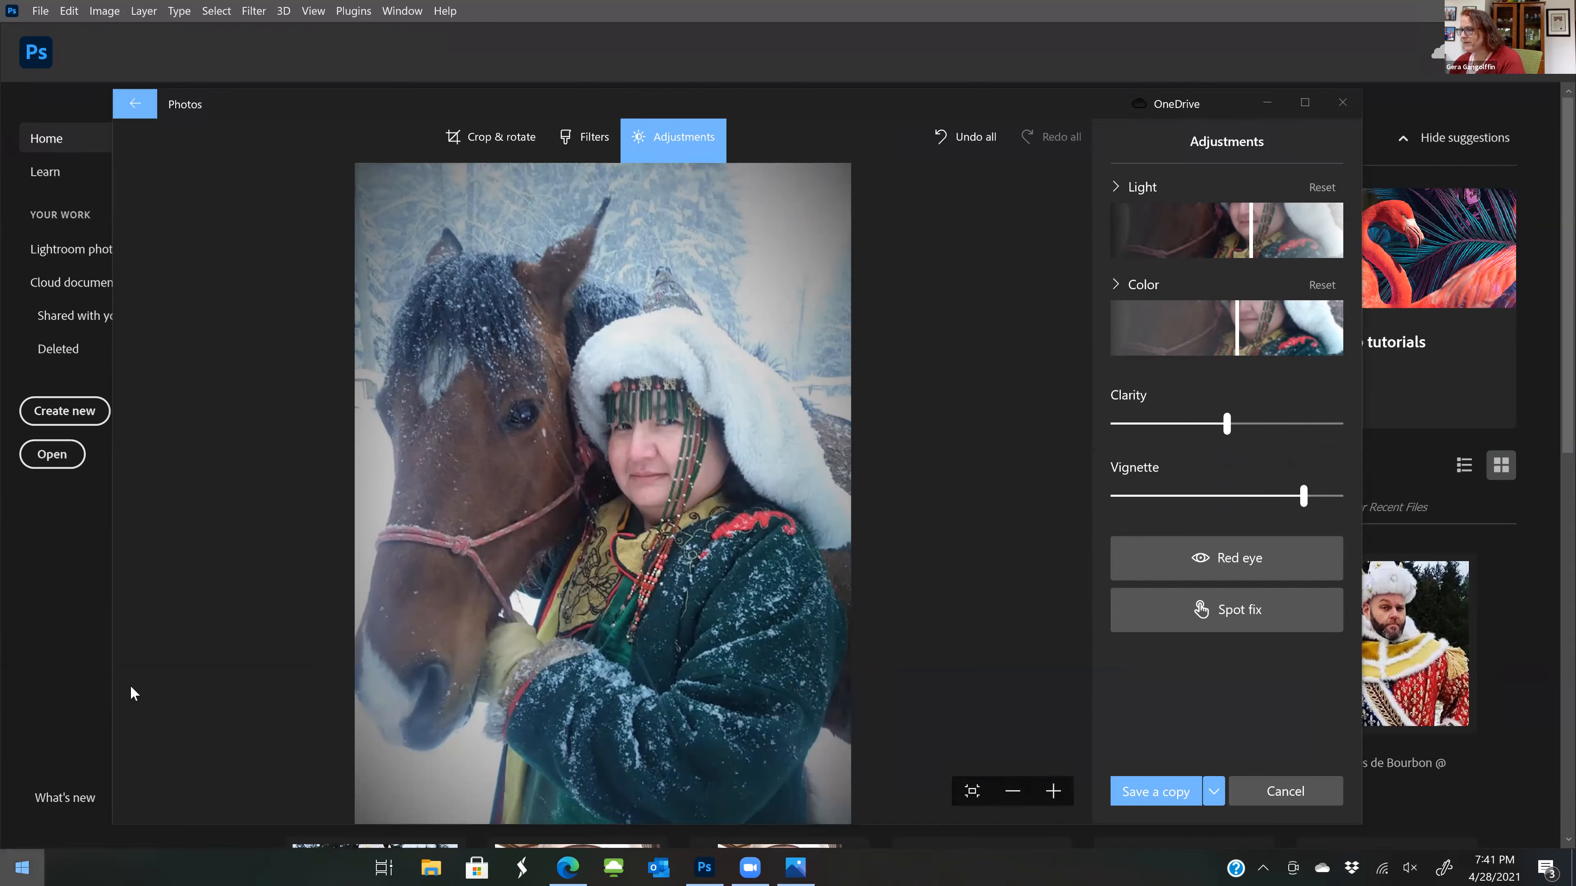
scroll(135, 644, "down", 5)
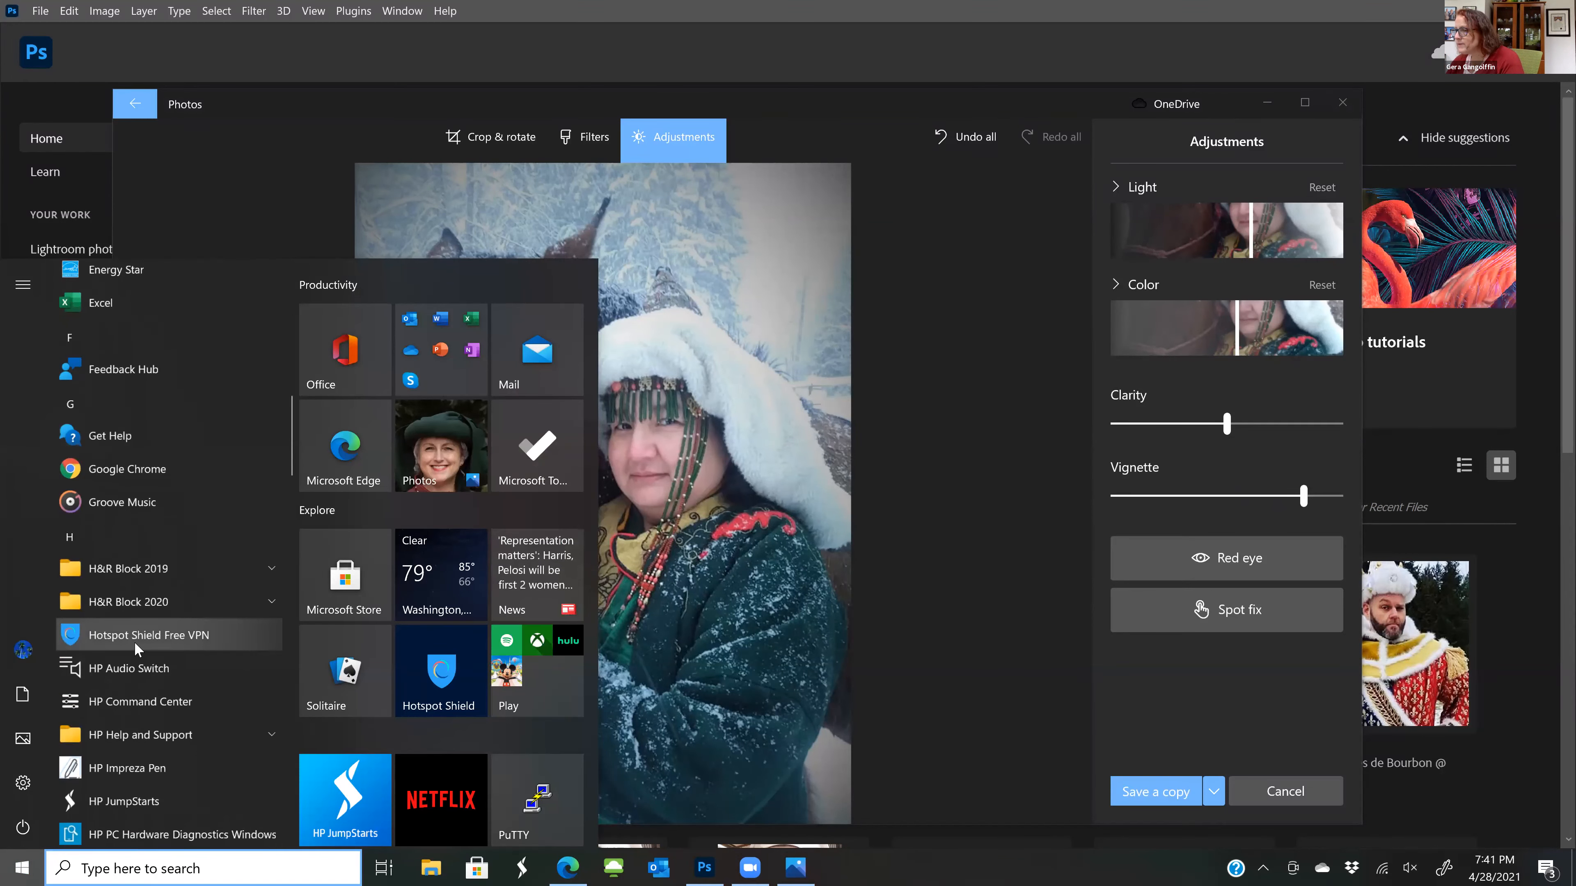
scroll(134, 641, "down", 5)
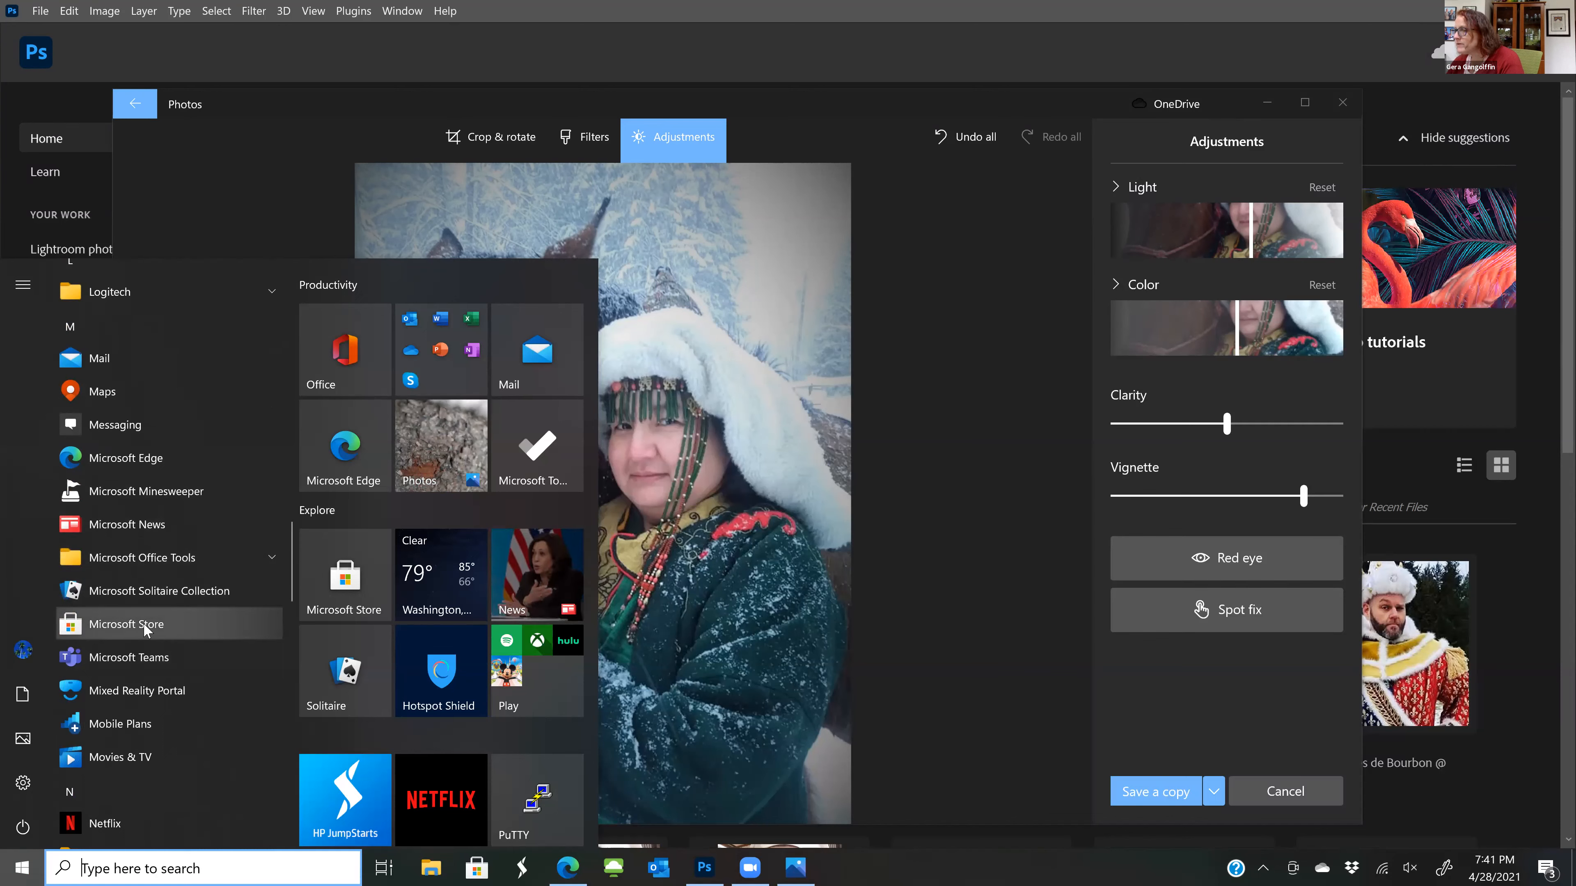
scroll(143, 623, "down", 4)
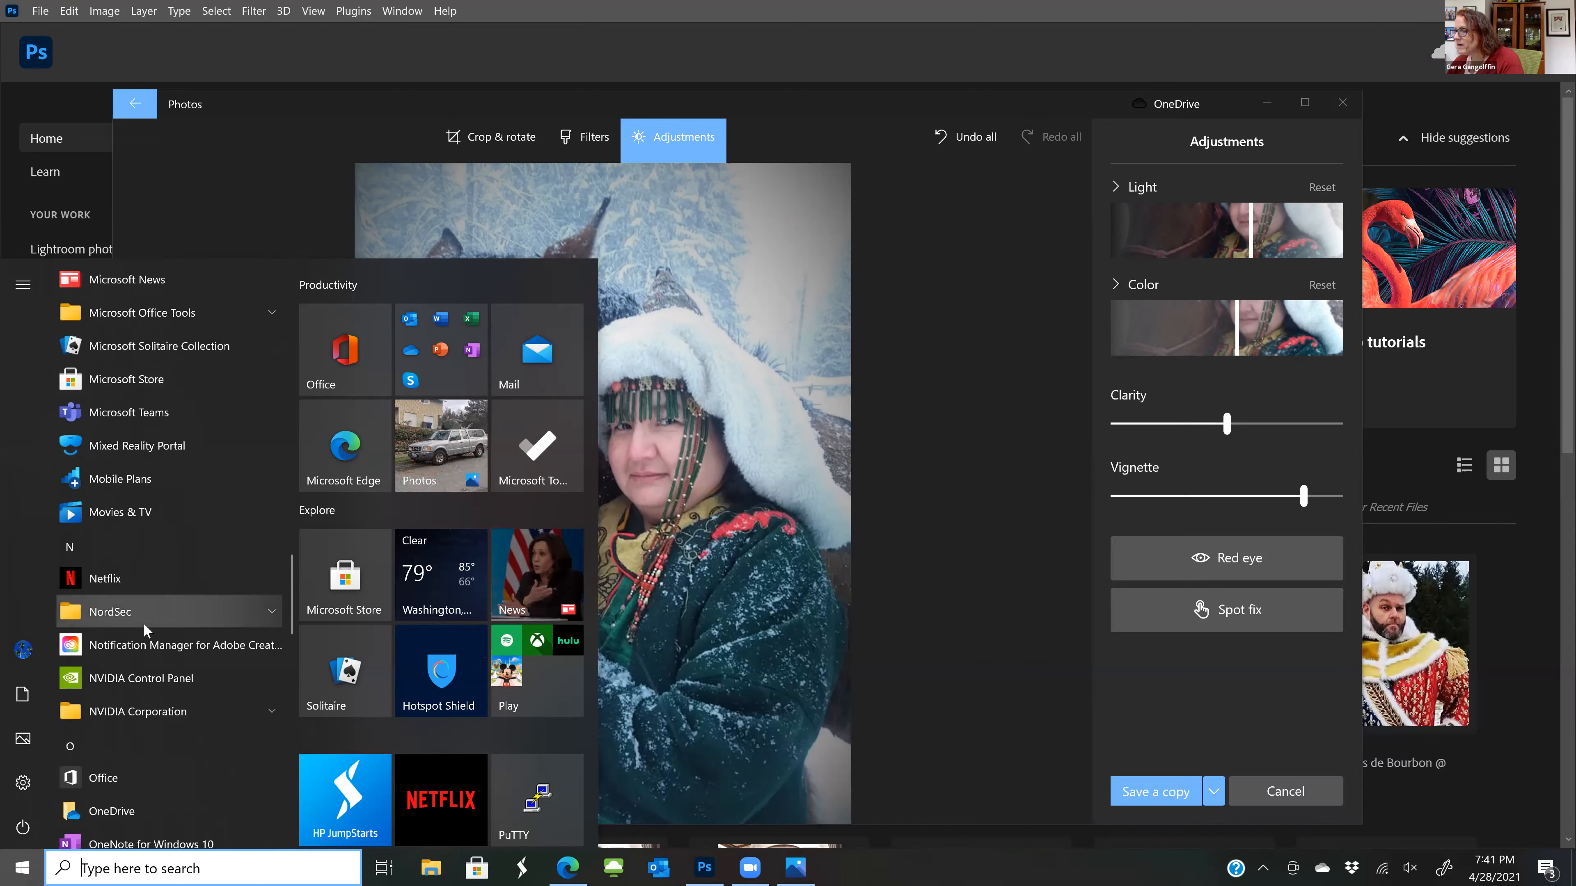
scroll(143, 623, "down", 3)
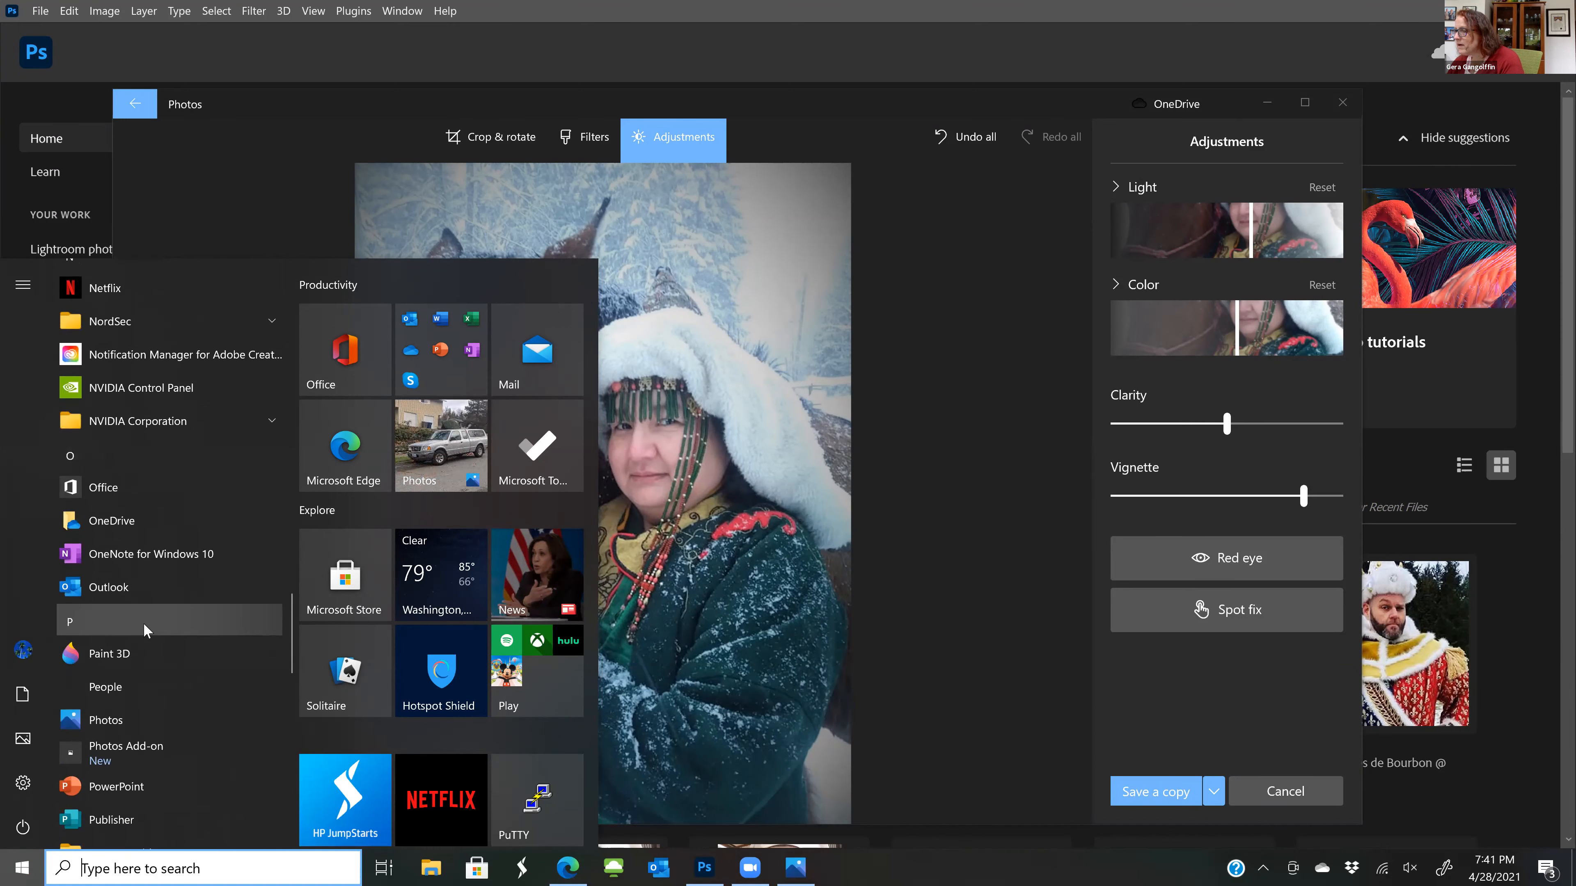
scroll(144, 624, "down", 10)
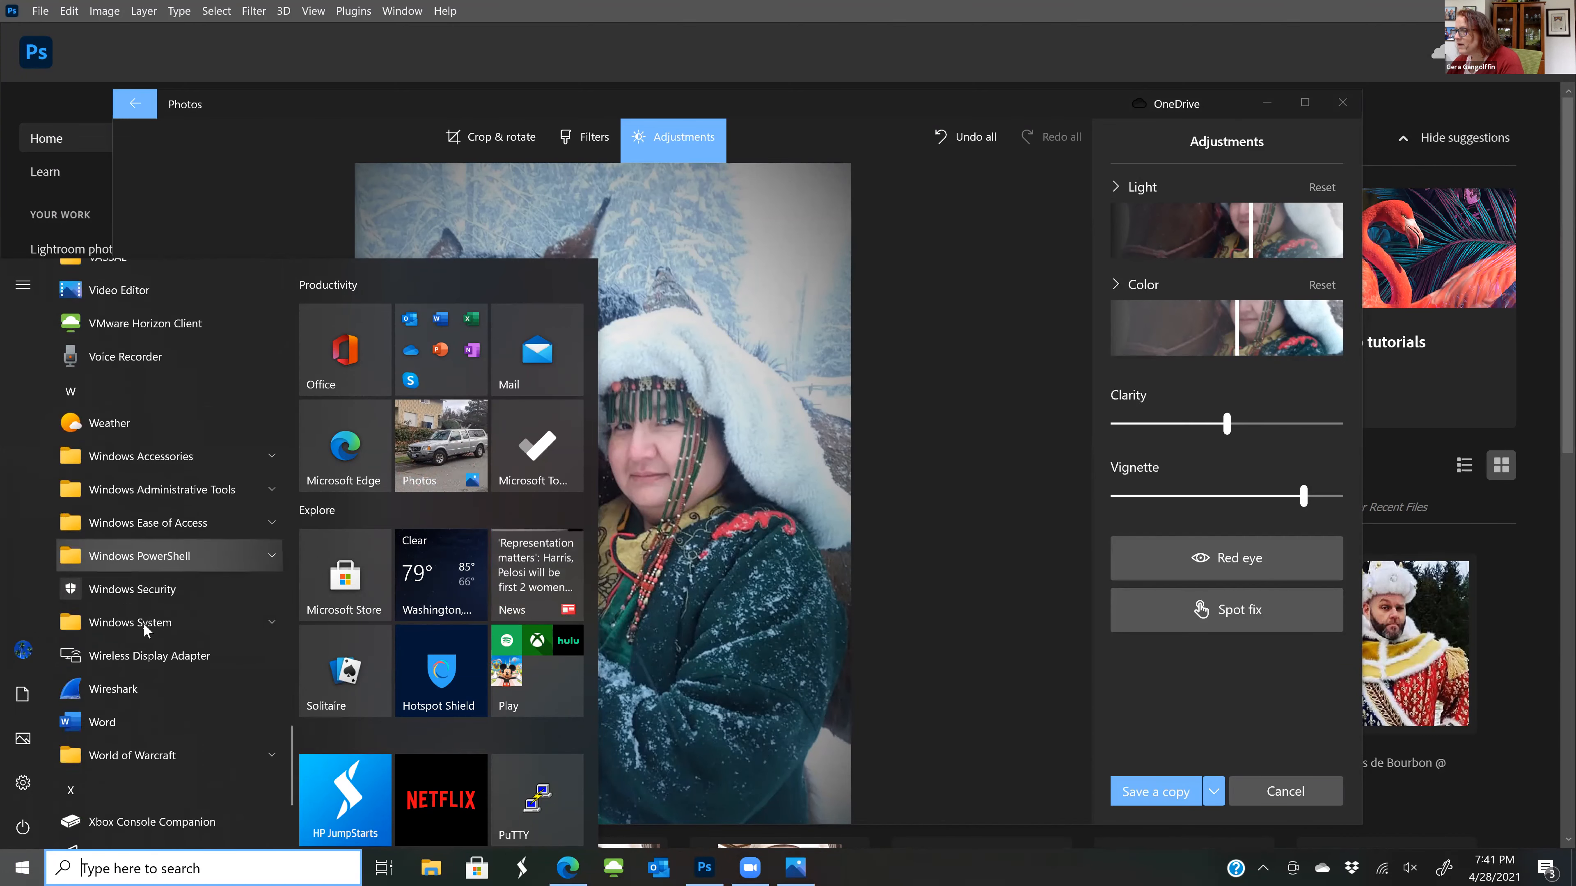
scroll(143, 623, "down", 3)
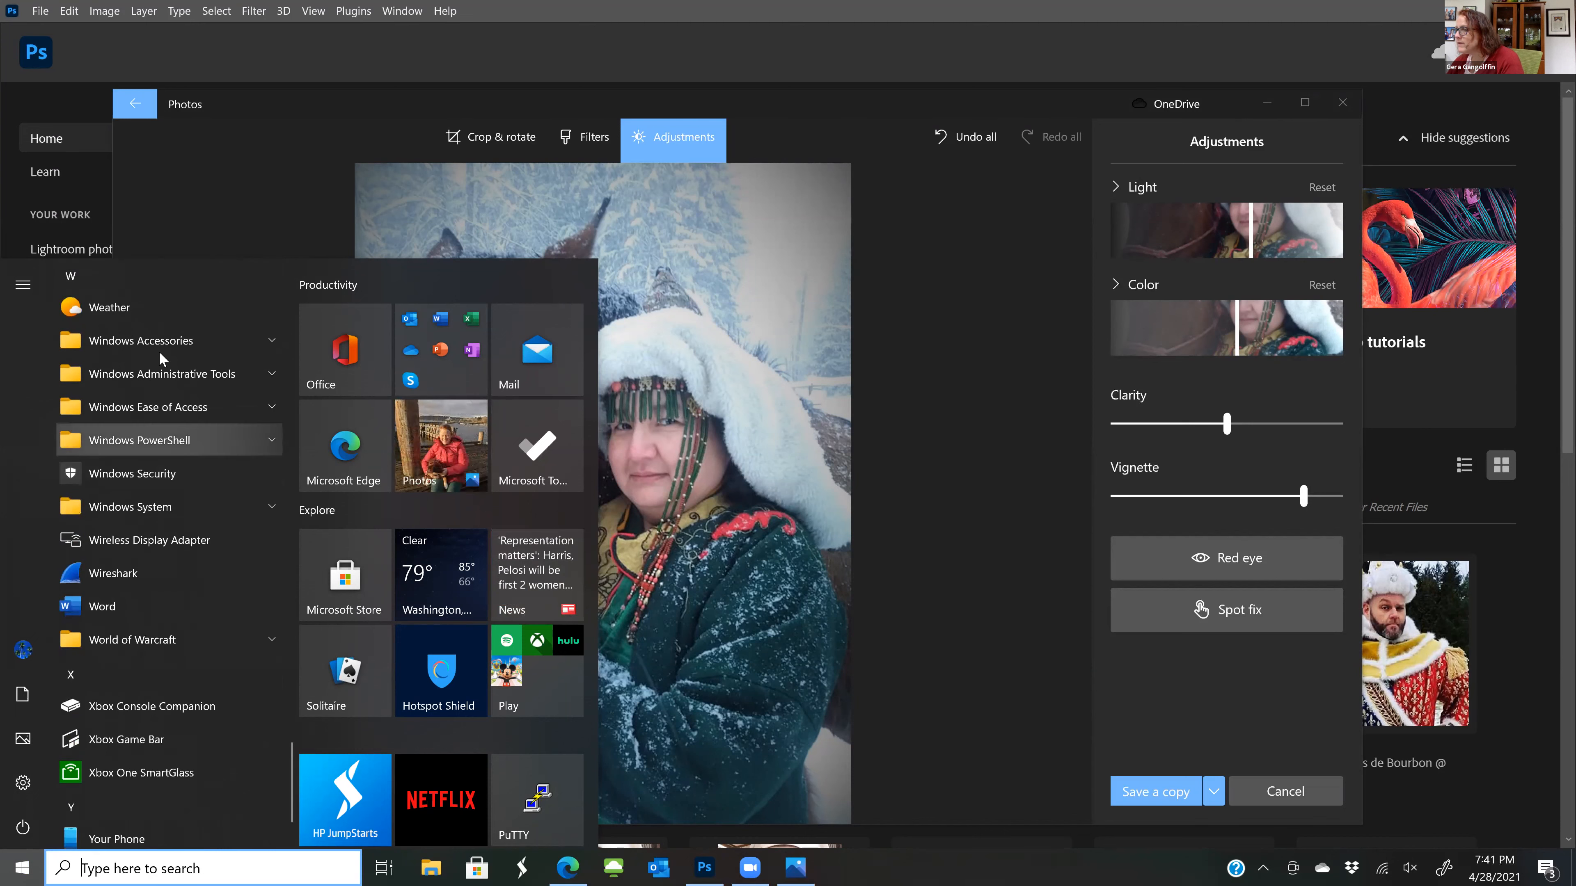
left_click(159, 351)
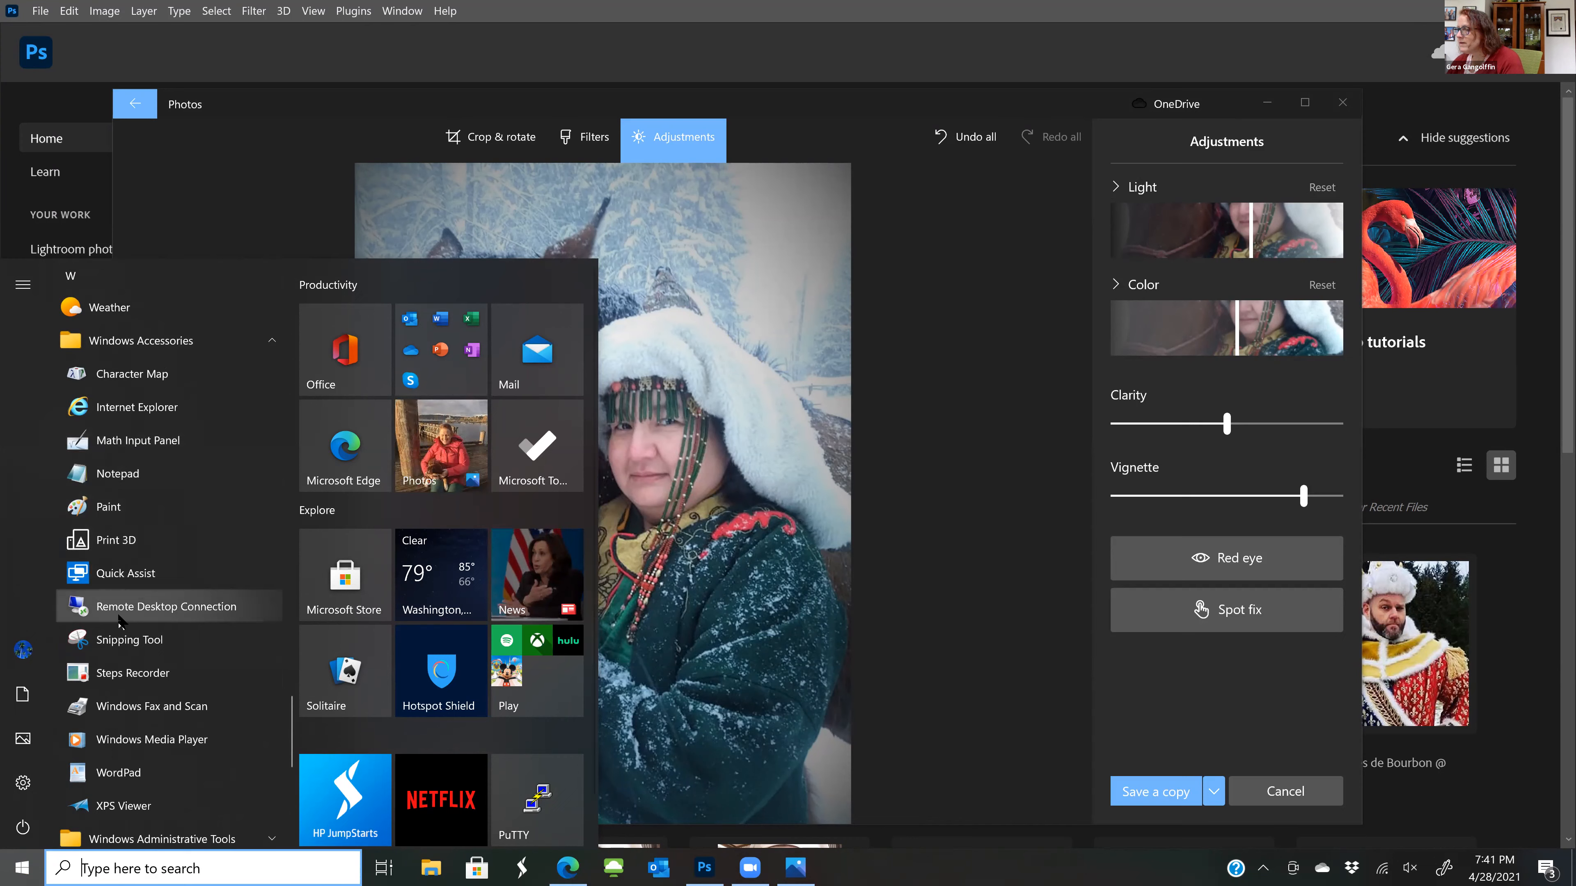
left_click(124, 518)
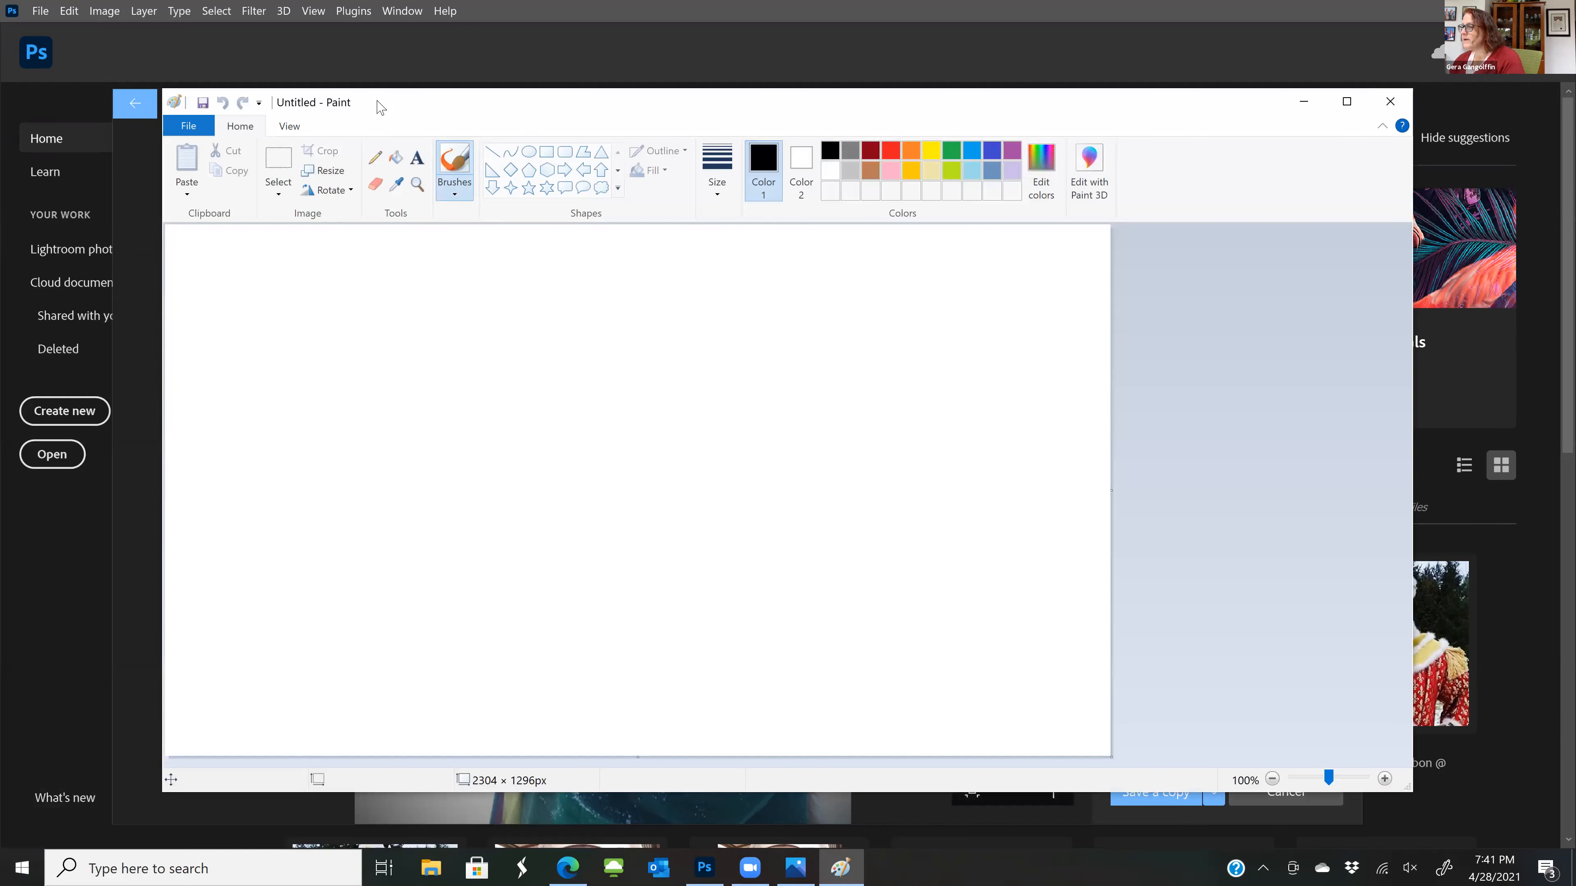
left_click_drag(377, 102, 196, 41)
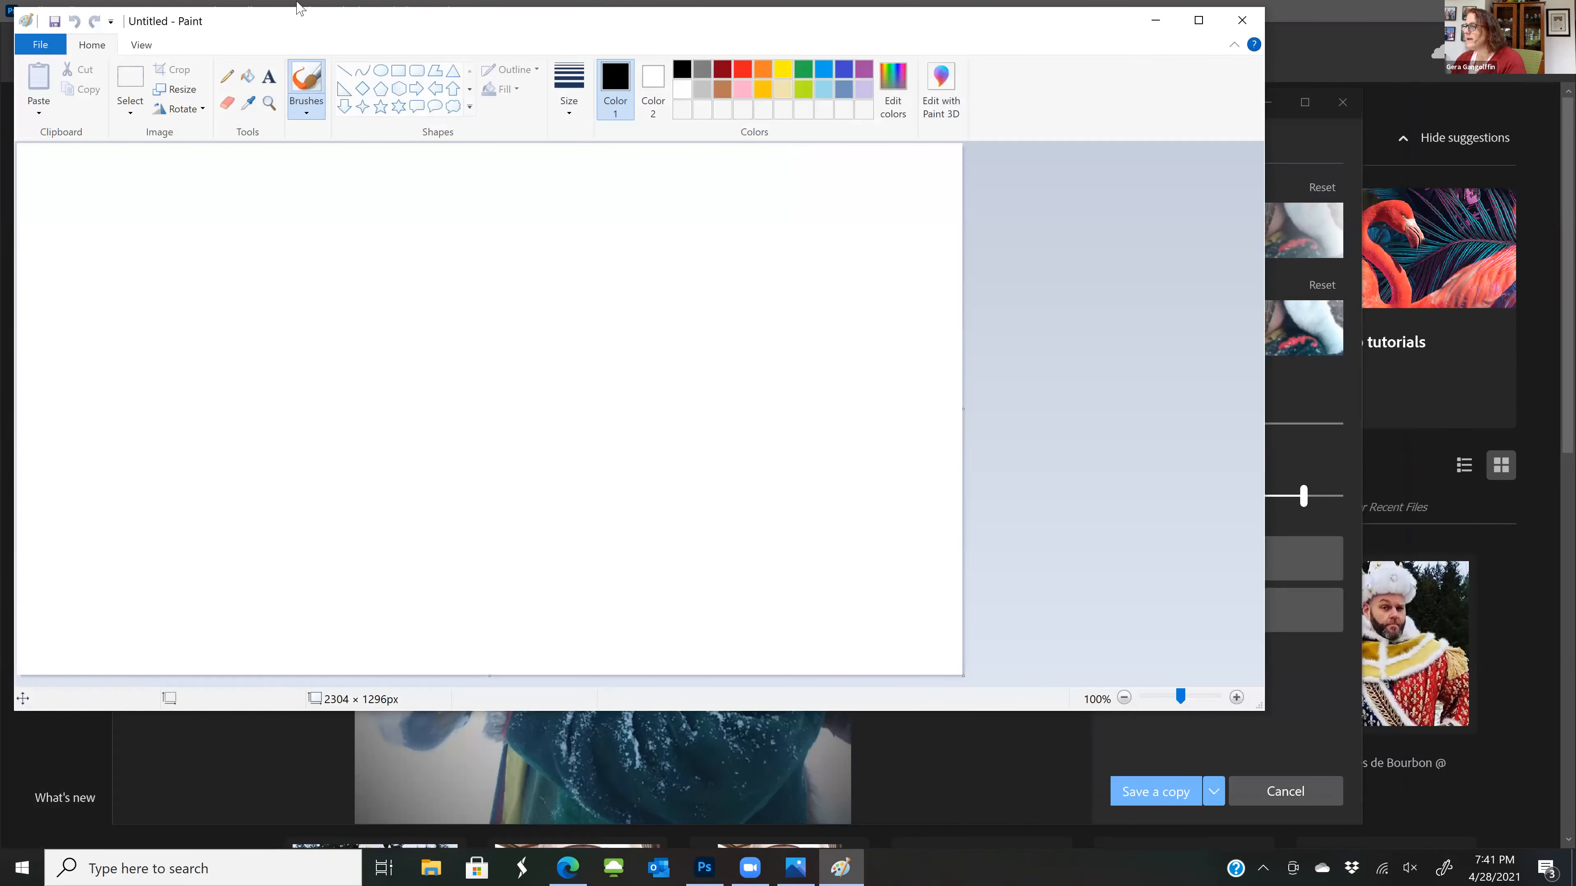
left_click_drag(295, 21, 308, 145)
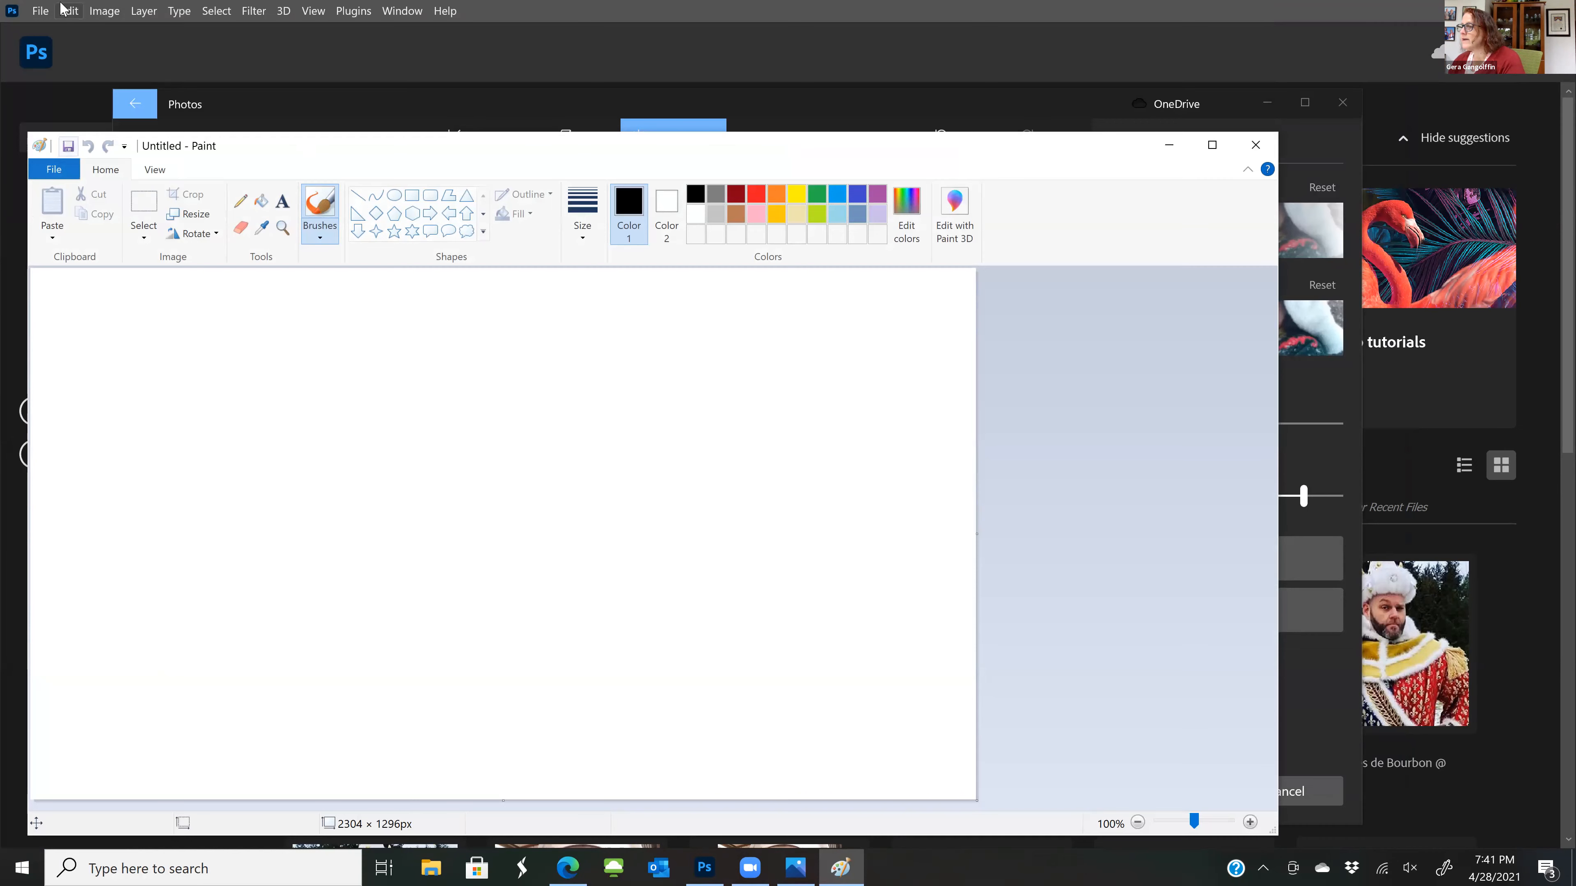
Switch back to Paint, open 2020_Aeron @ 250p from the Athenaeum folder in Pictures, and enlarge the view to 500%
left_click(35, 7)
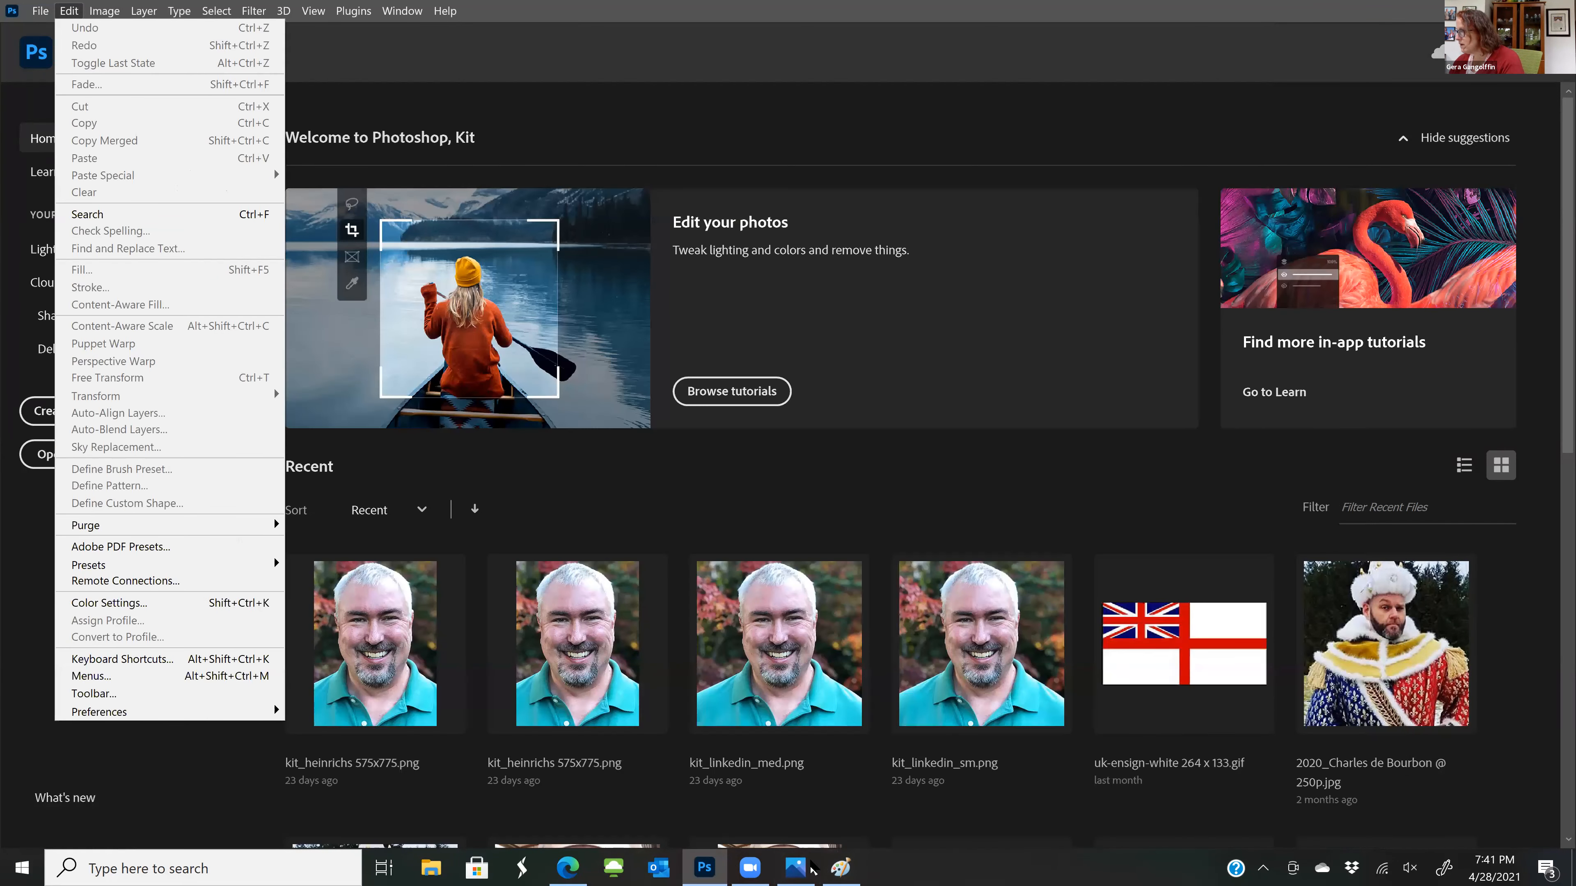
left_click(840, 867)
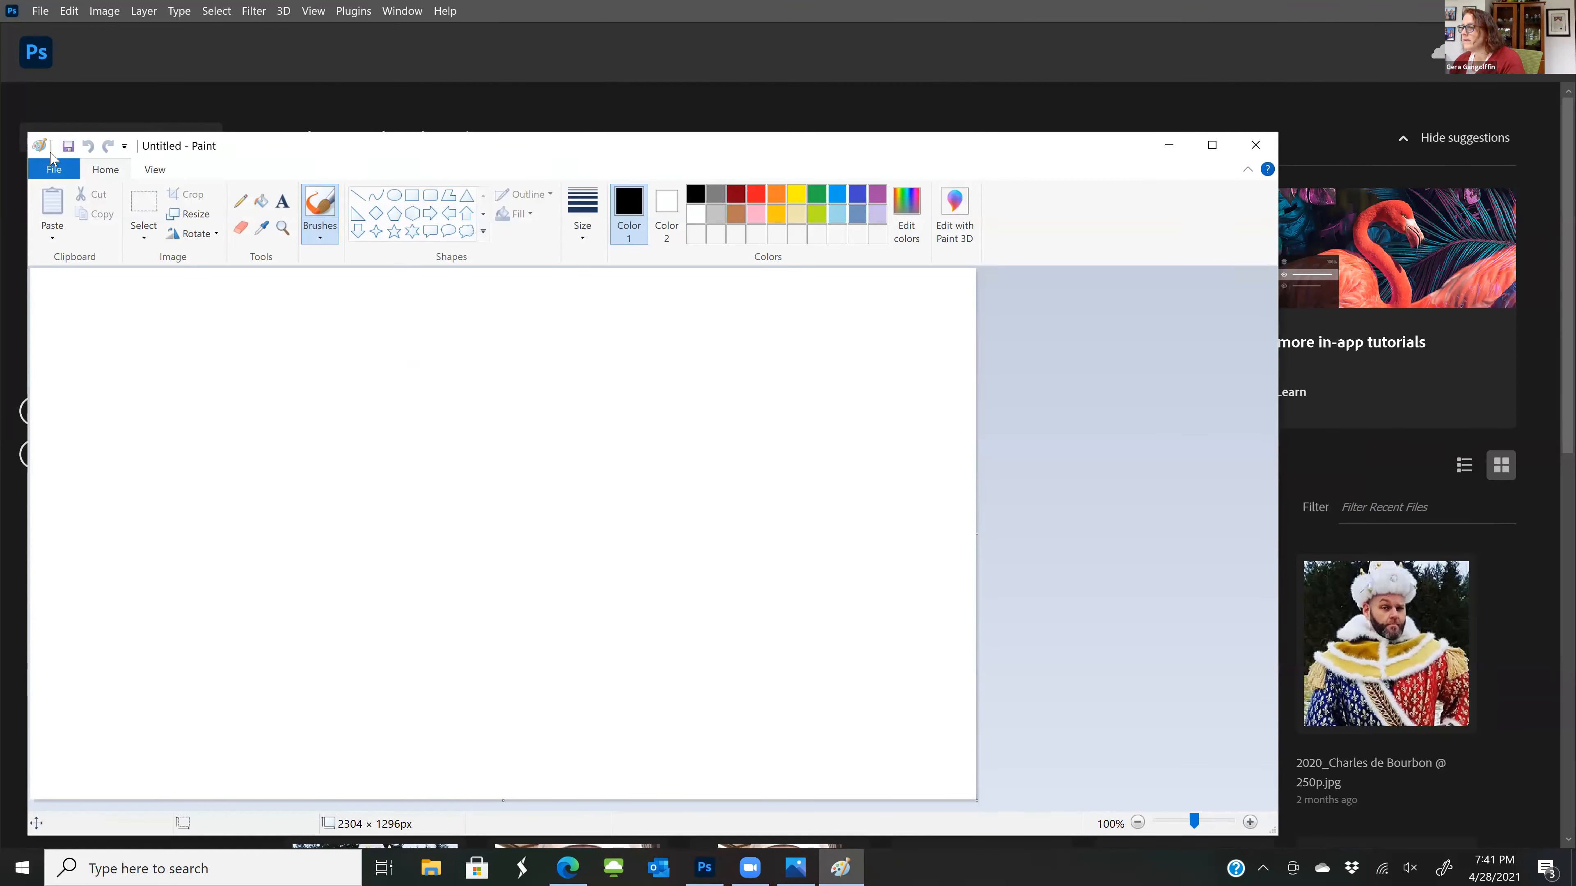
left_click(54, 169)
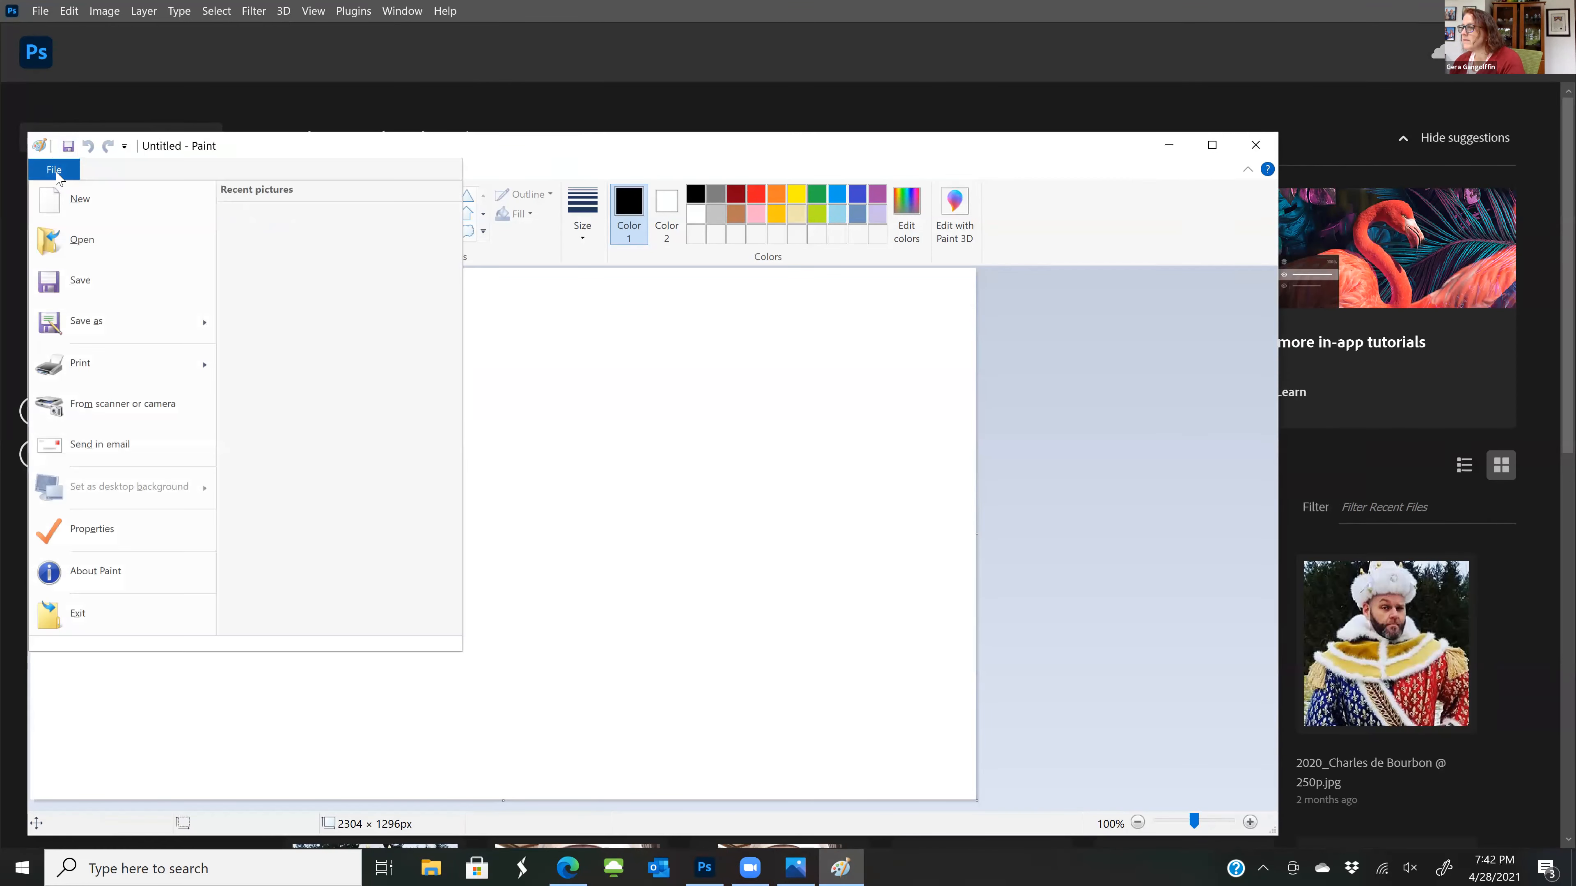
left_click(84, 239)
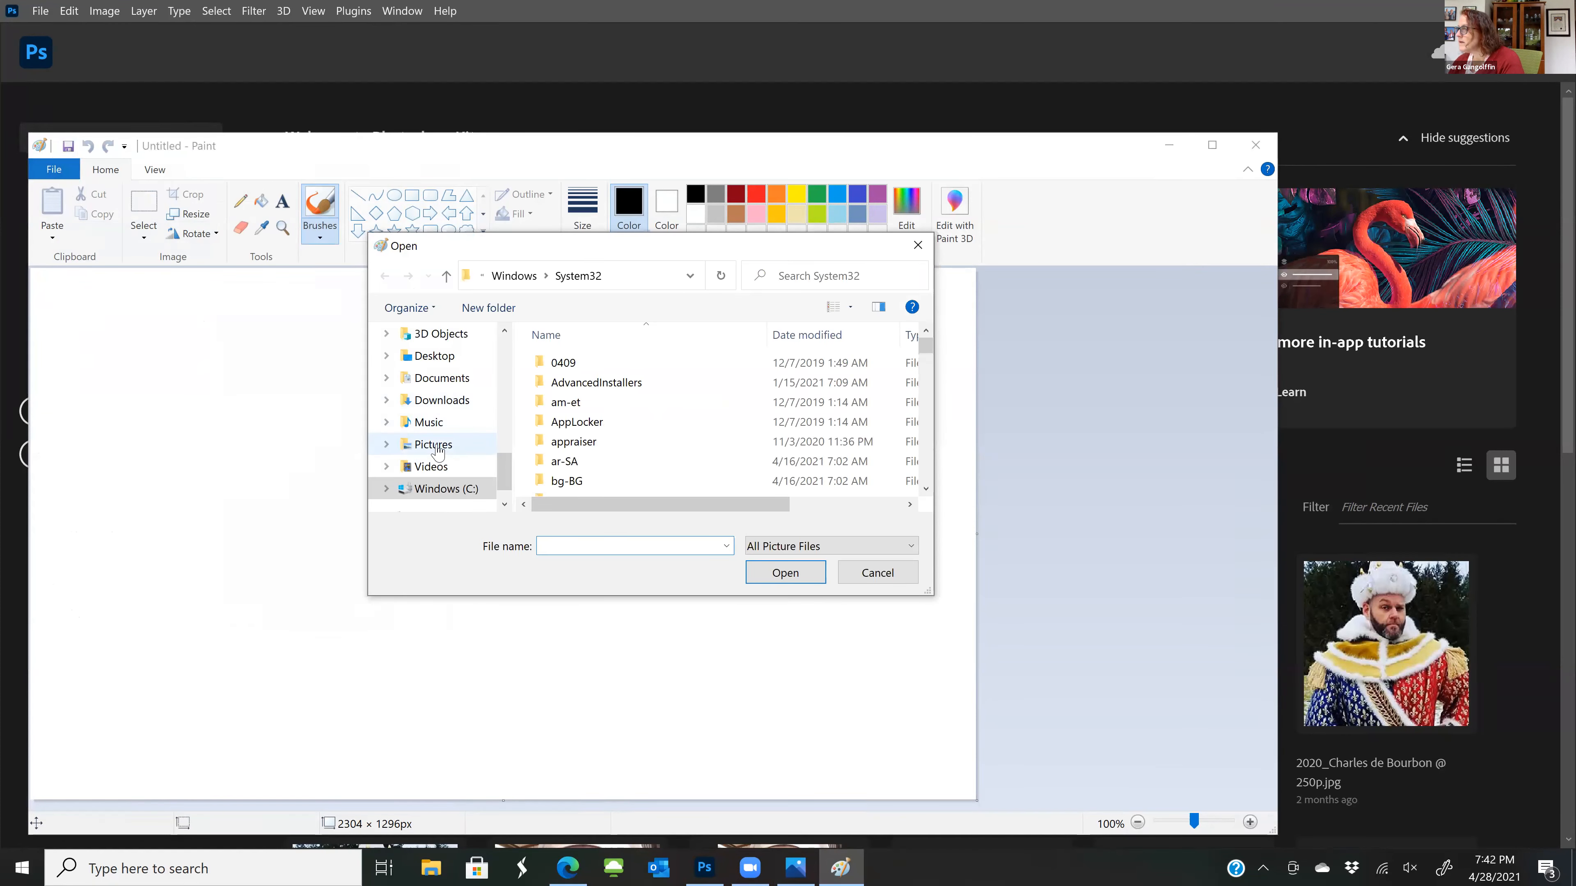
left_click(434, 444)
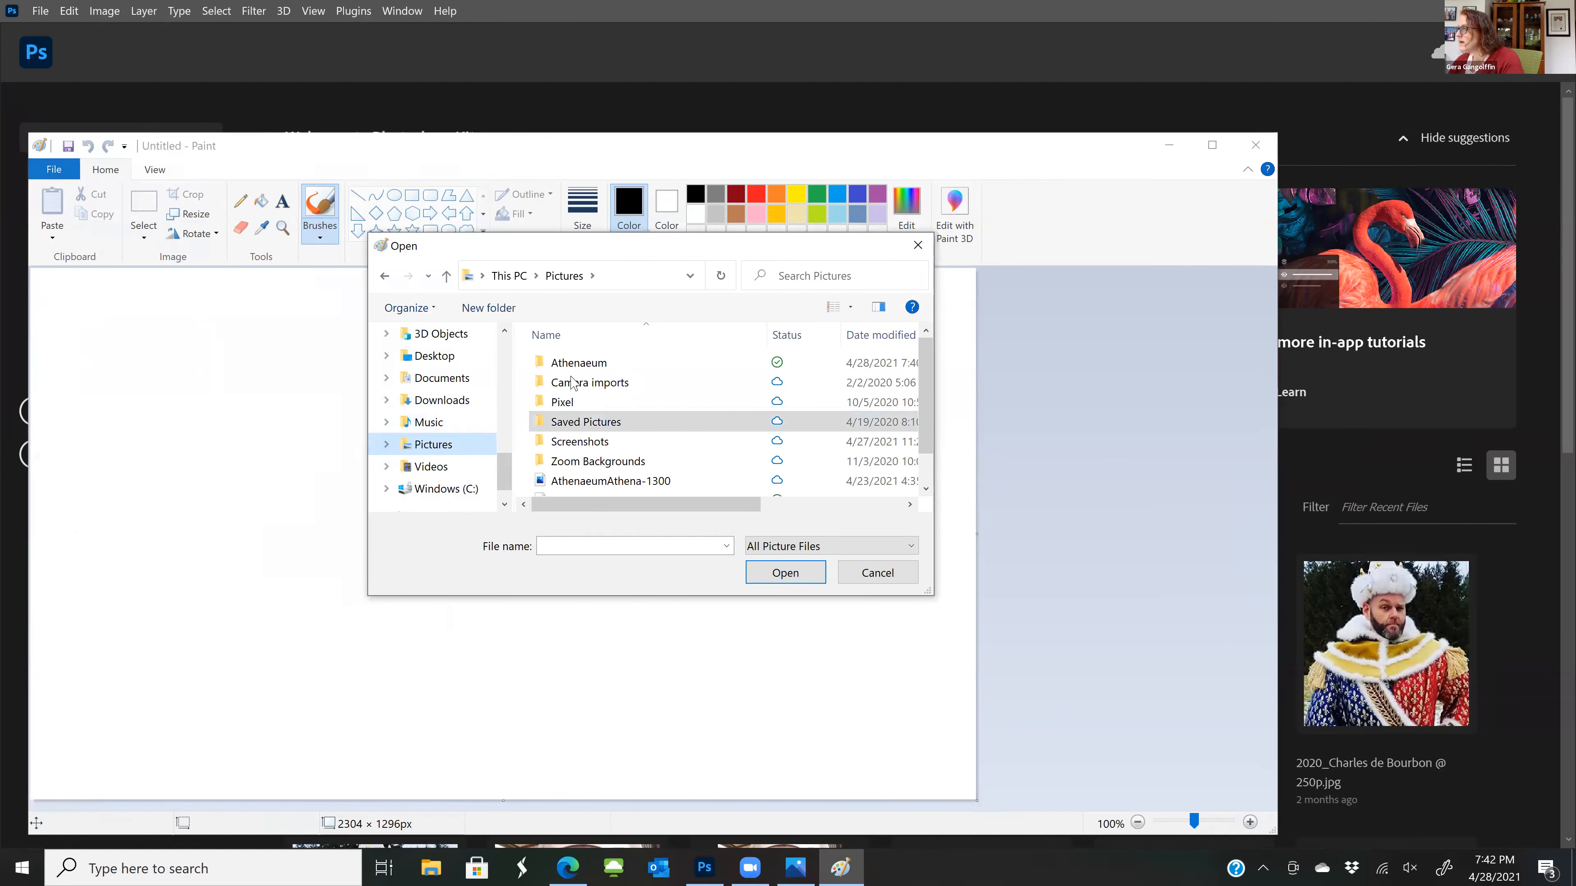
left_click(566, 363)
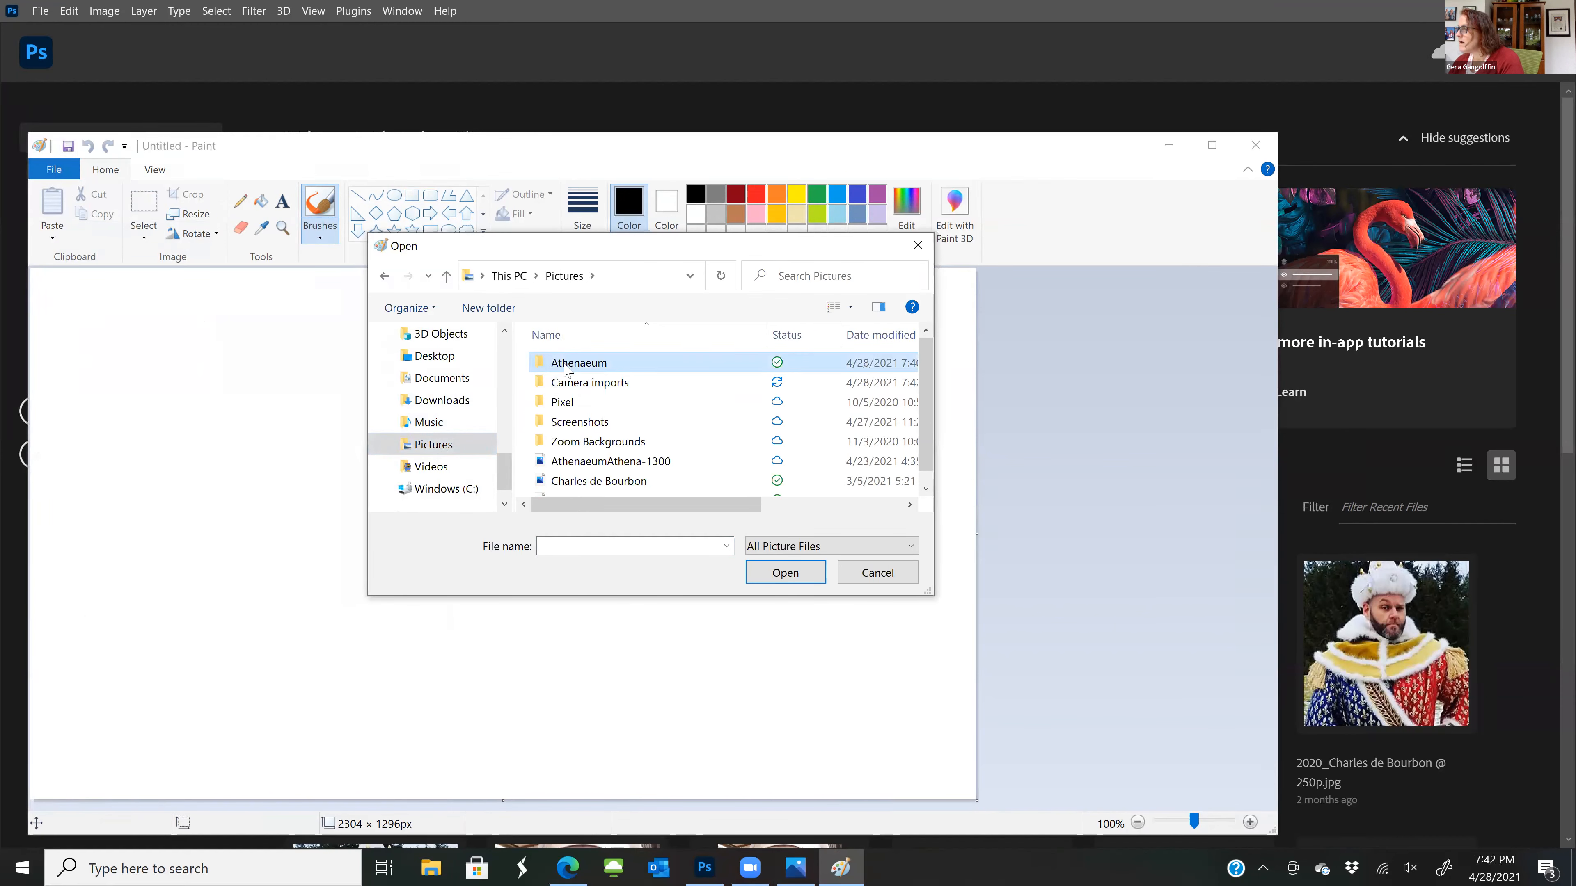
double_click(566, 363)
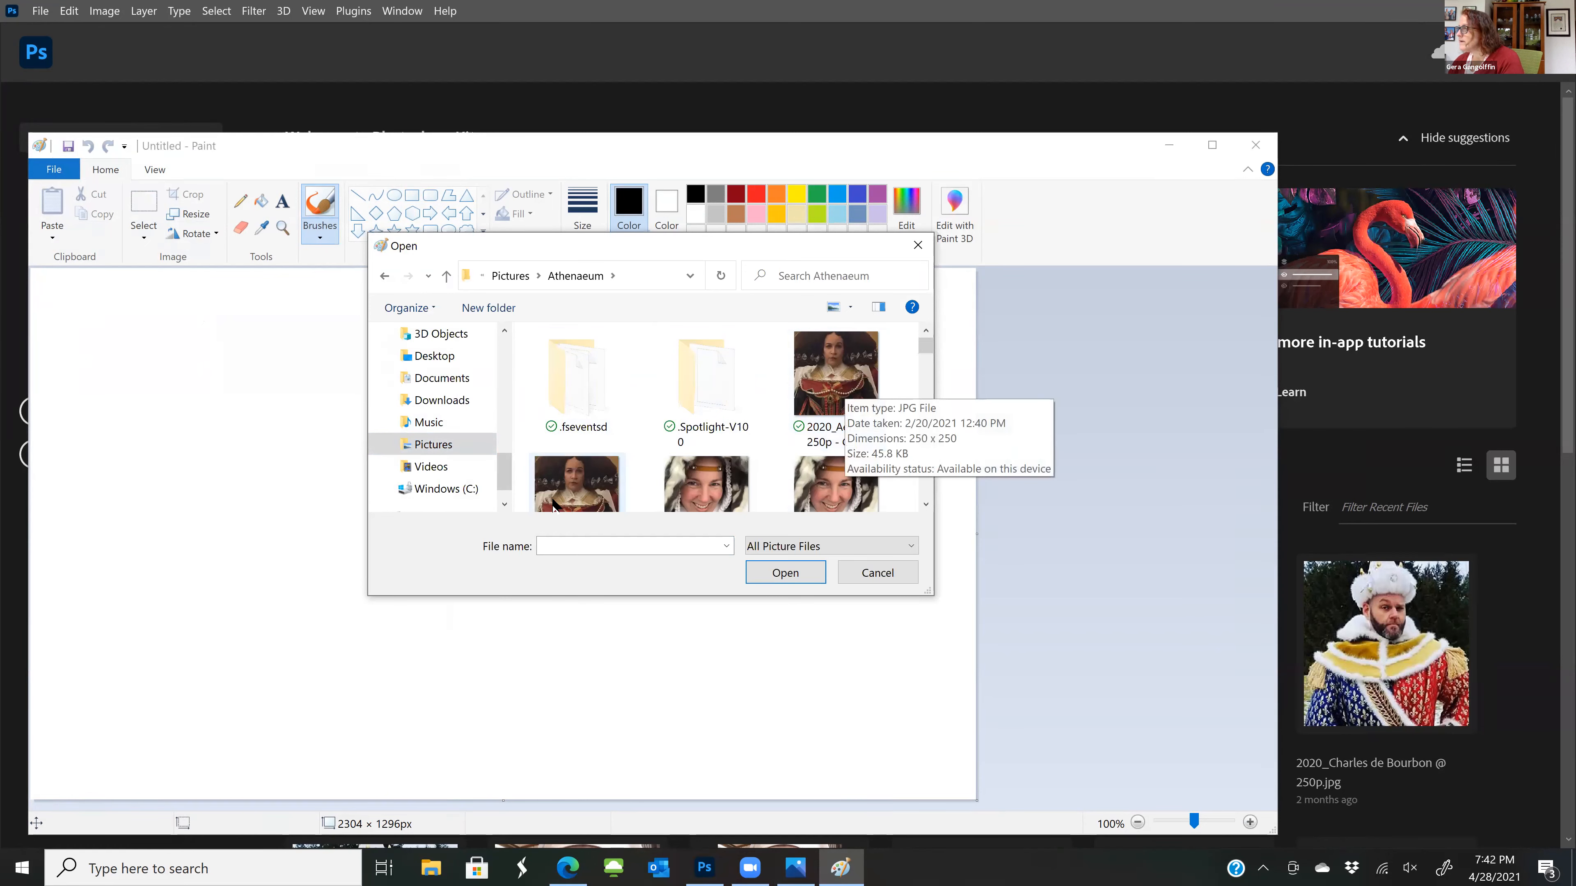
double_click(605, 470)
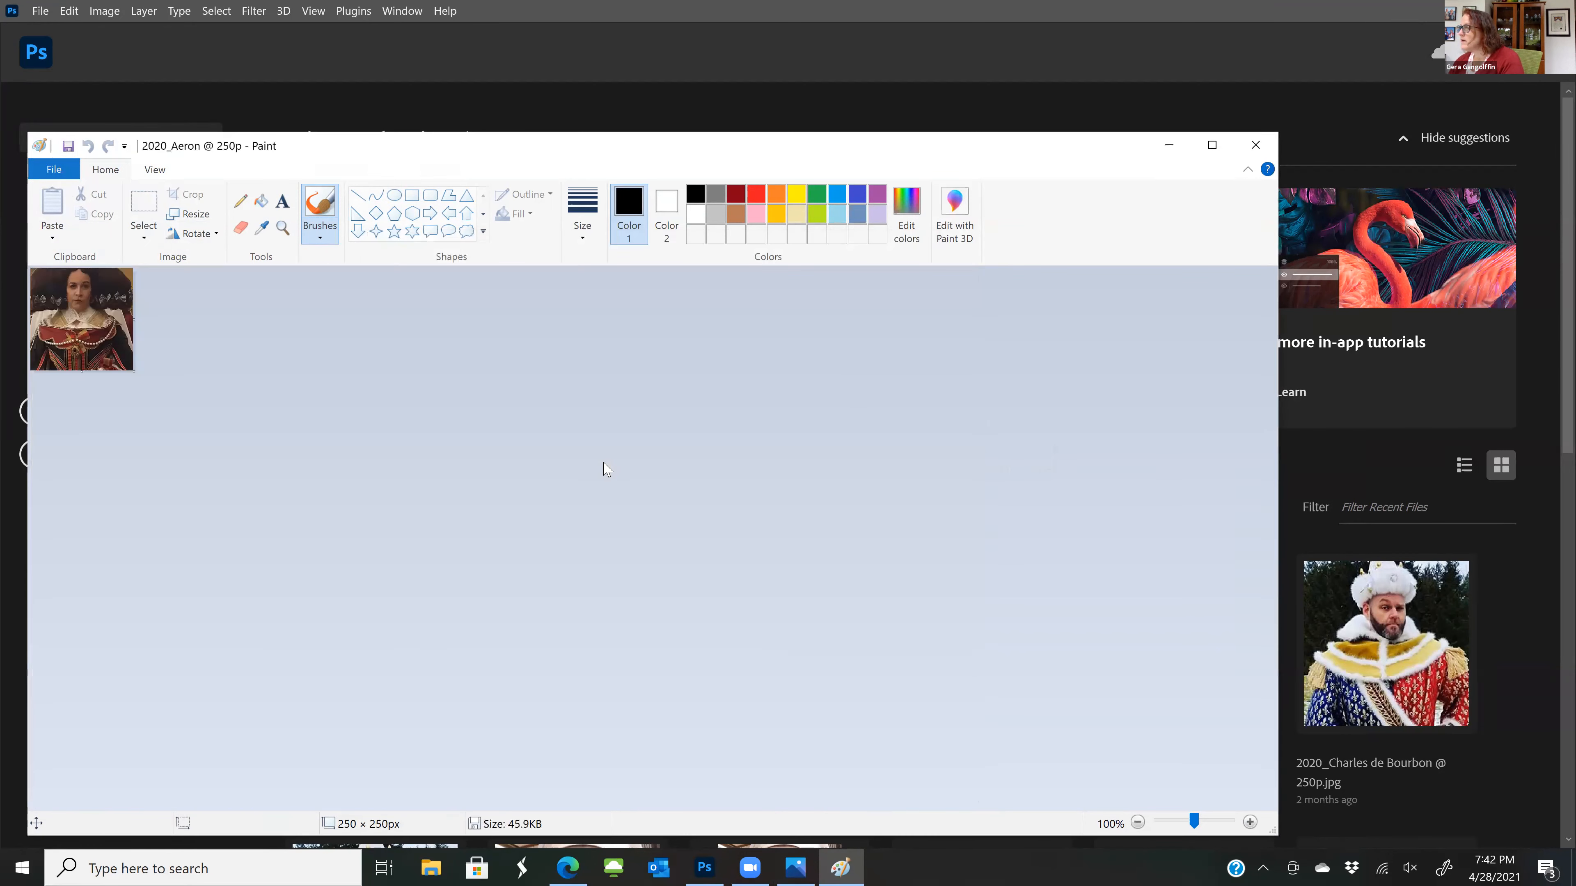
scroll(177, 451, "up", 4, "ctrl")
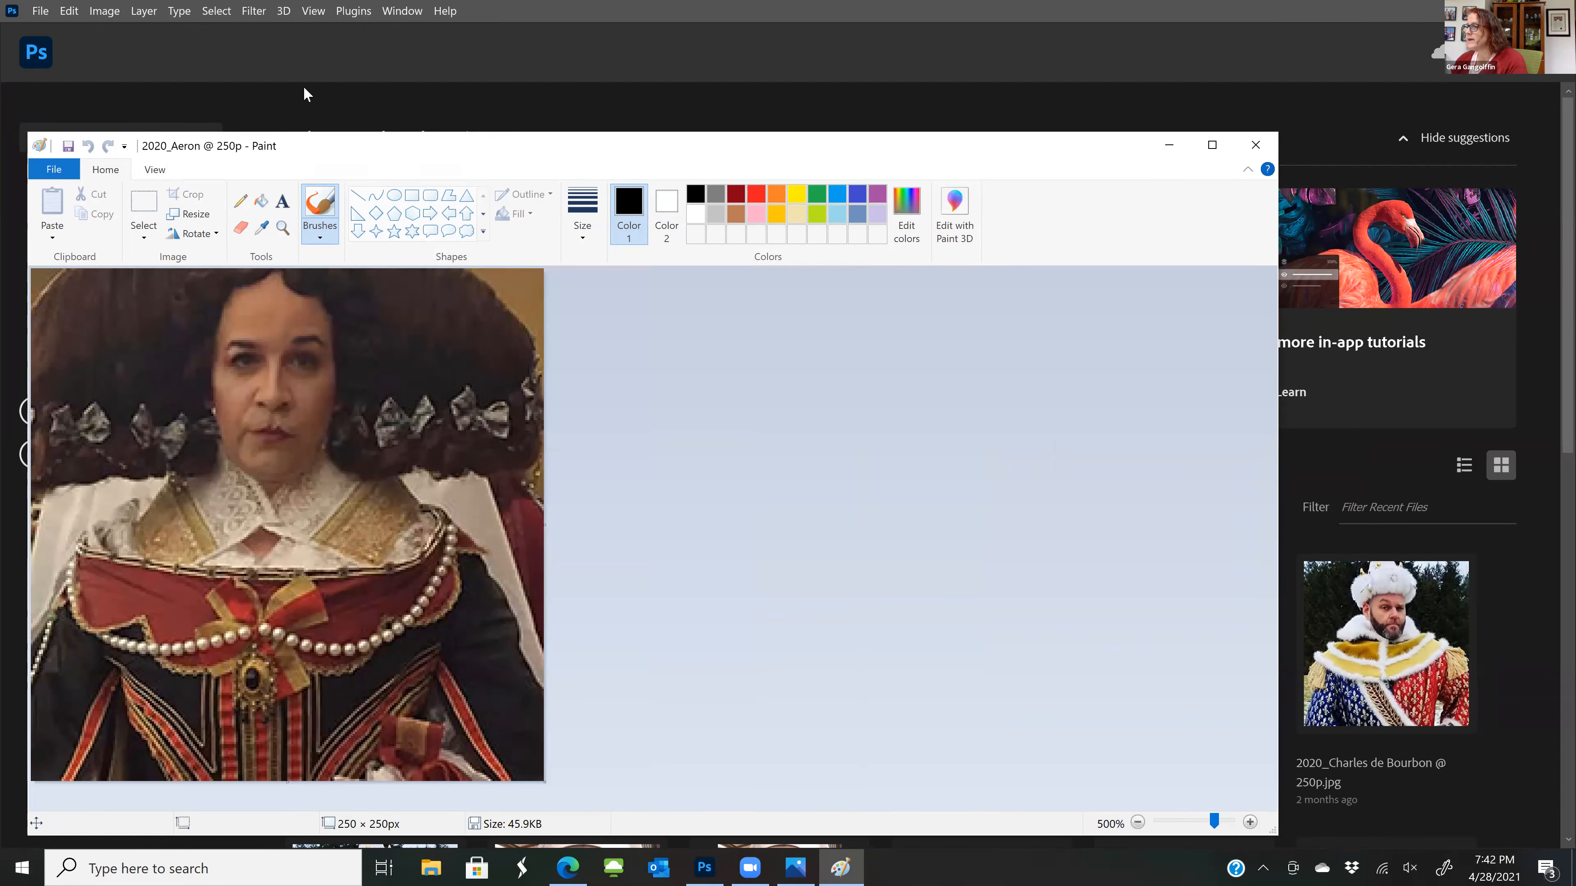
left_click_drag(303, 145, 307, 122)
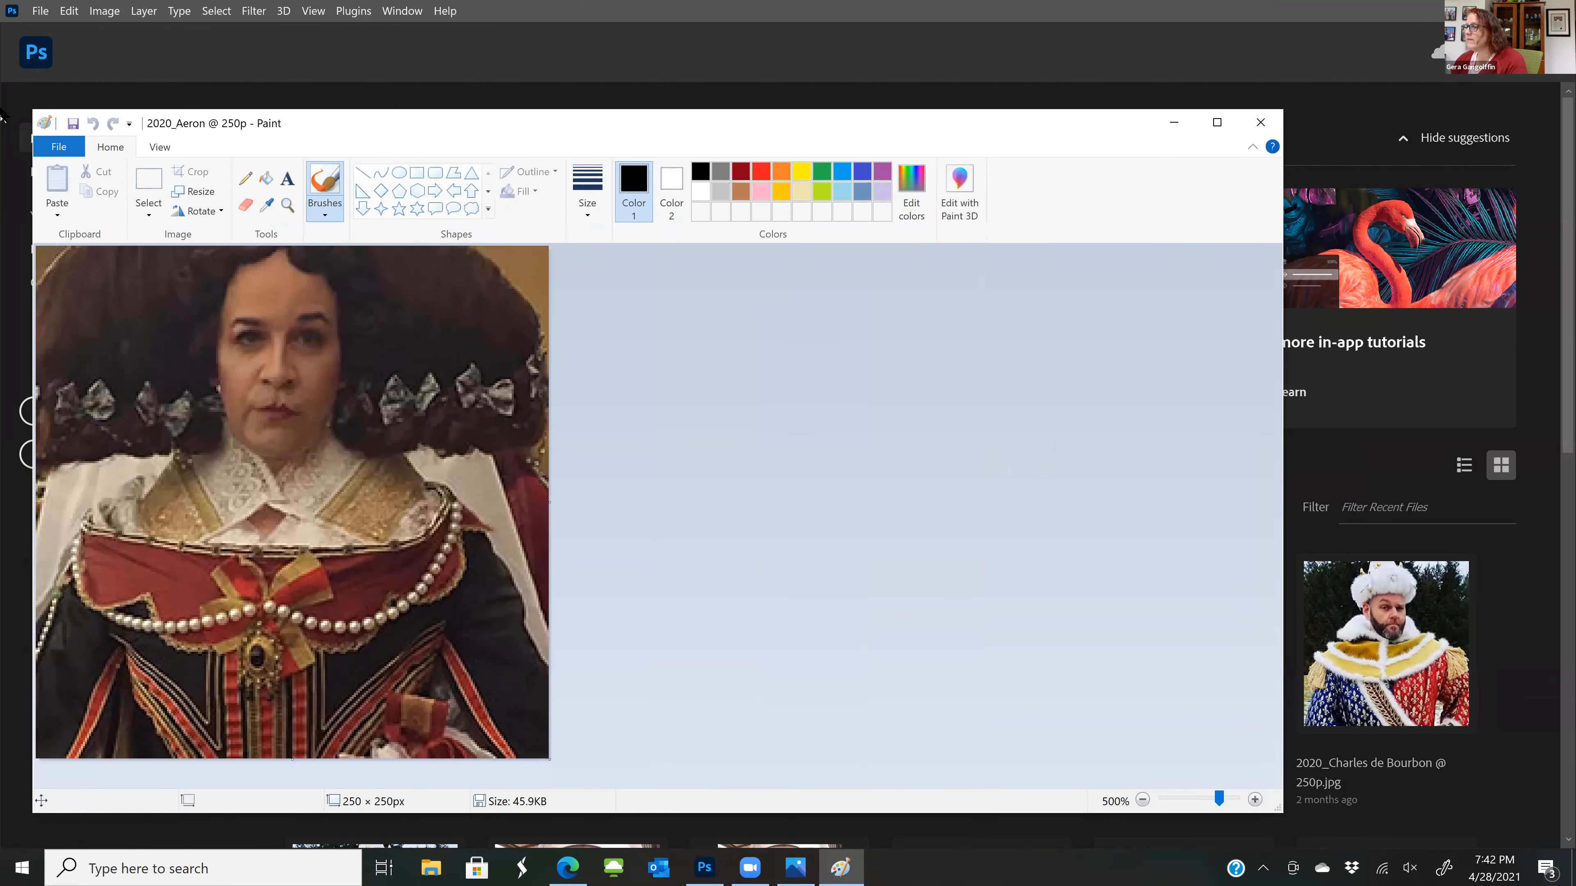
Inspect the Resize and Skew settings with pixels as the unit, and close them without applying anything
left_click(58, 147)
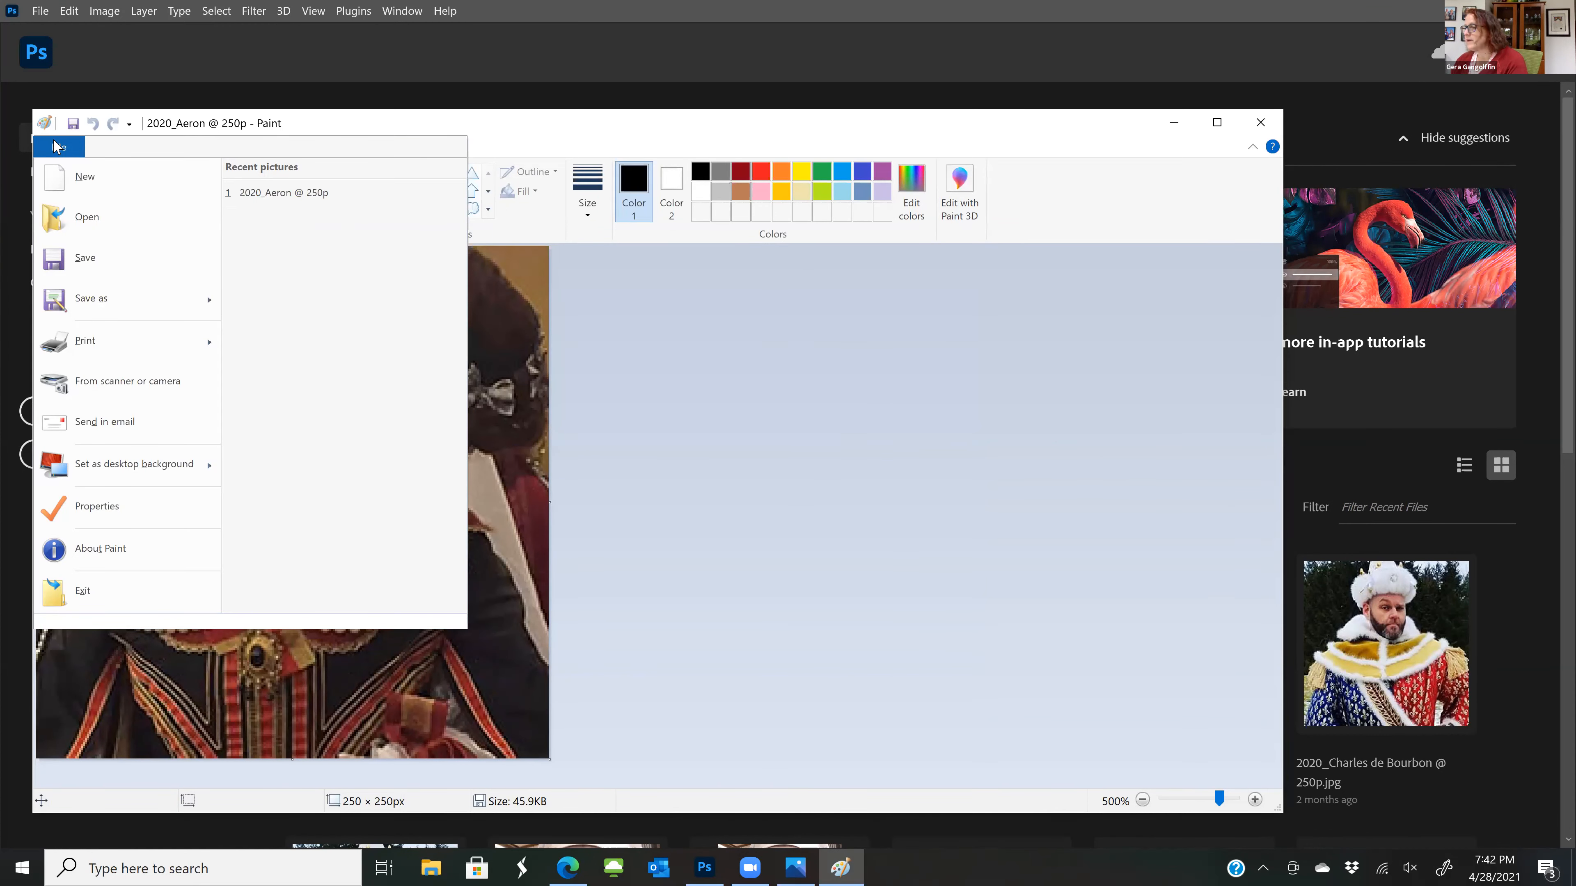
left_click(731, 486)
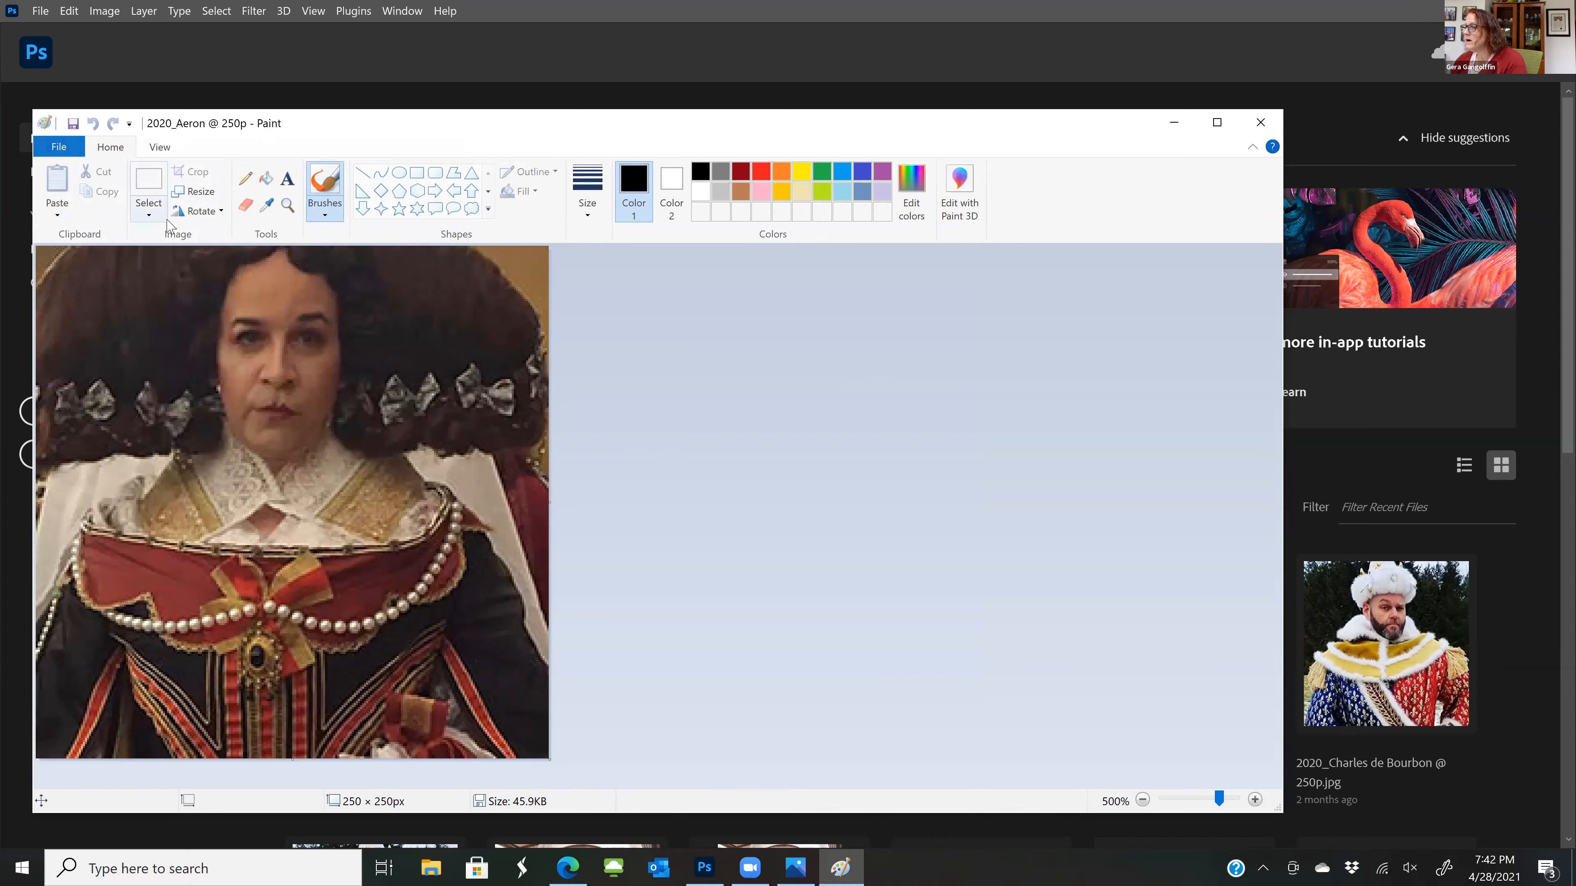
left_click(193, 194)
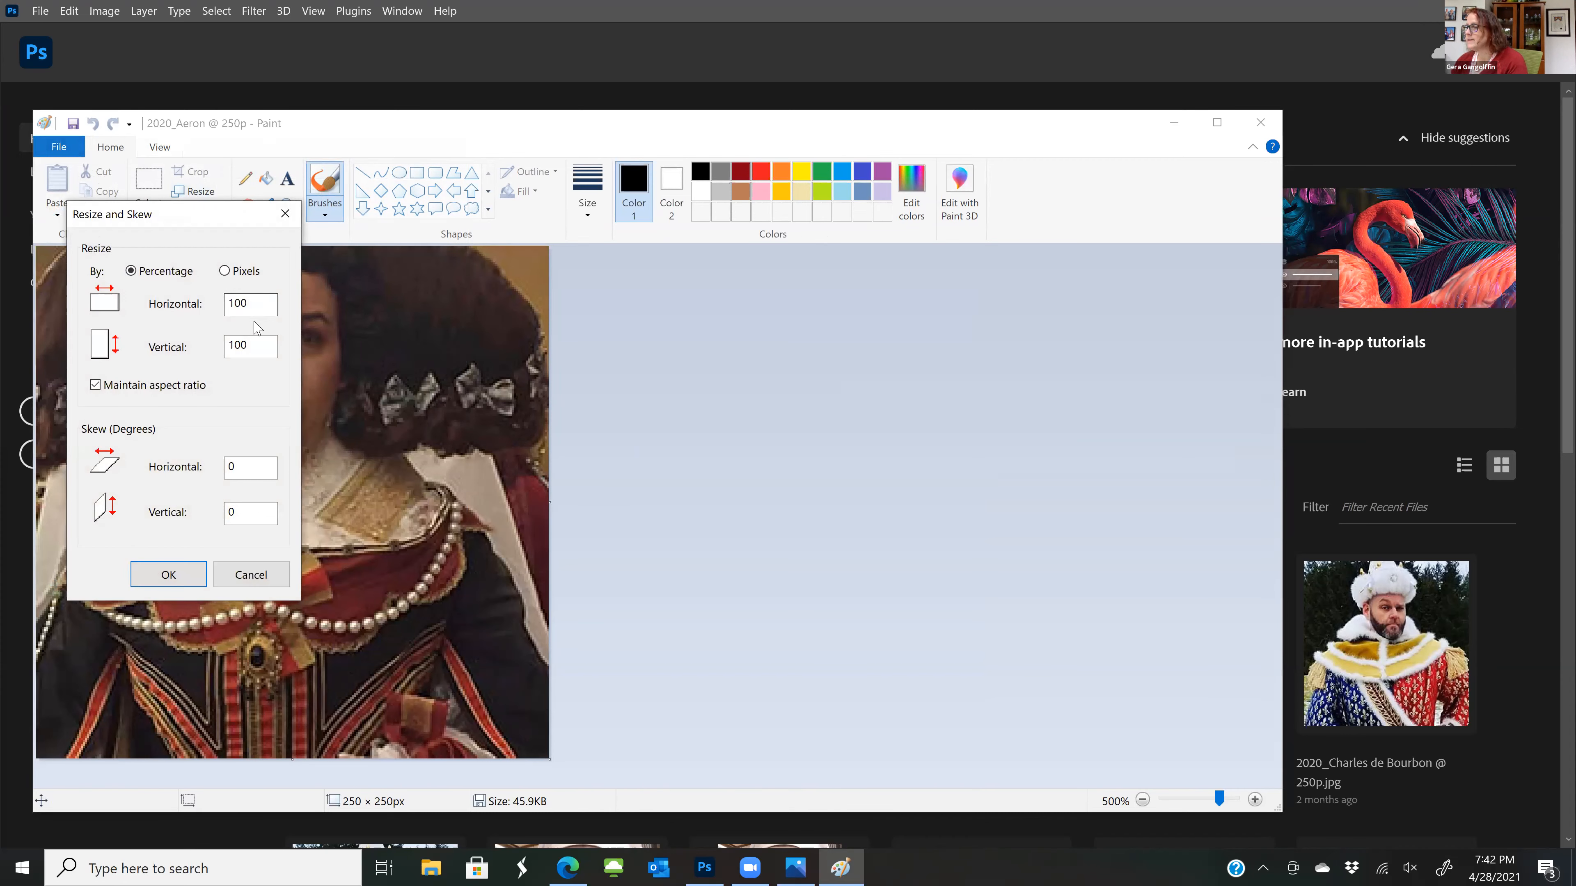
left_click(224, 272)
left_click(255, 305)
left_click(285, 216)
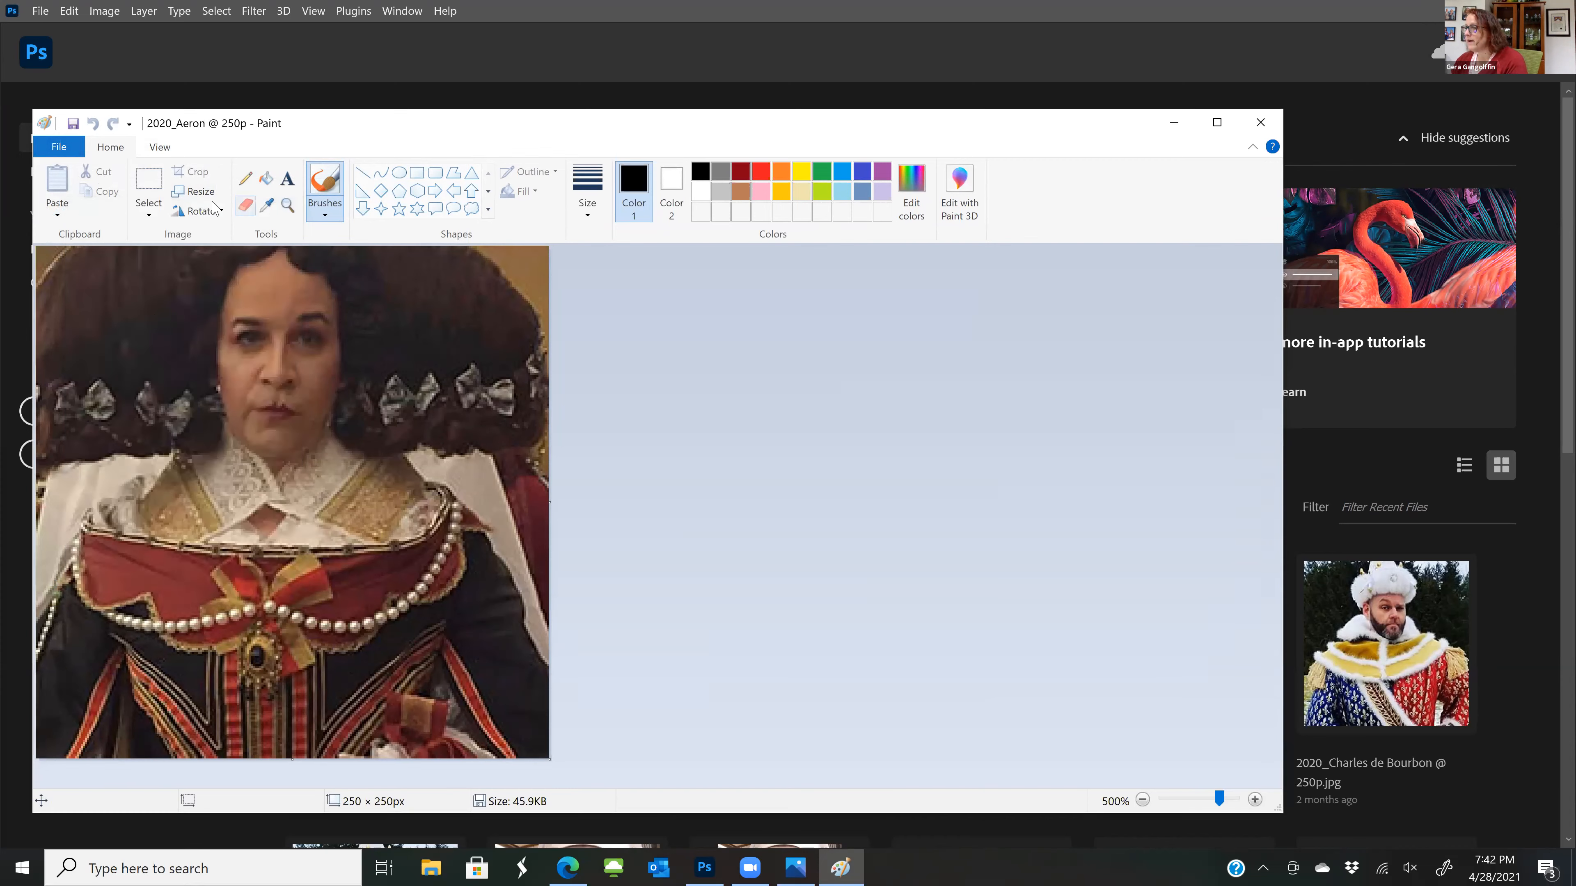
Paint a black diagonal brush stroke across the portrait and undo it
mouse_move(72, 308)
left_mouse_down()
mouse_move(216, 468)
mouse_move(338, 548)
left_mouse_up()
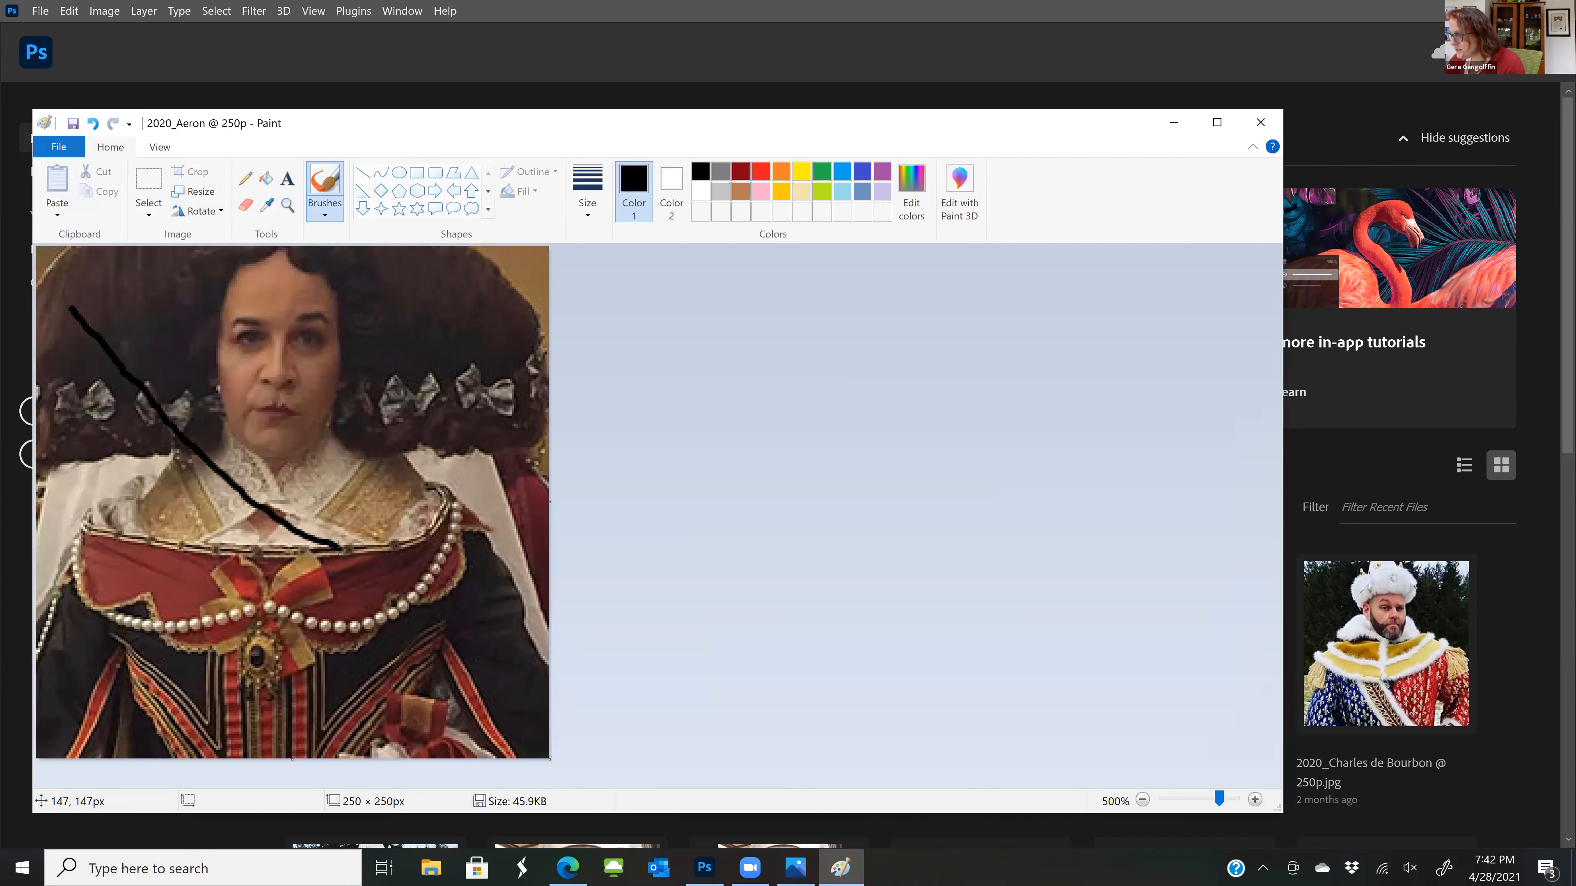
key("ctrl+z")
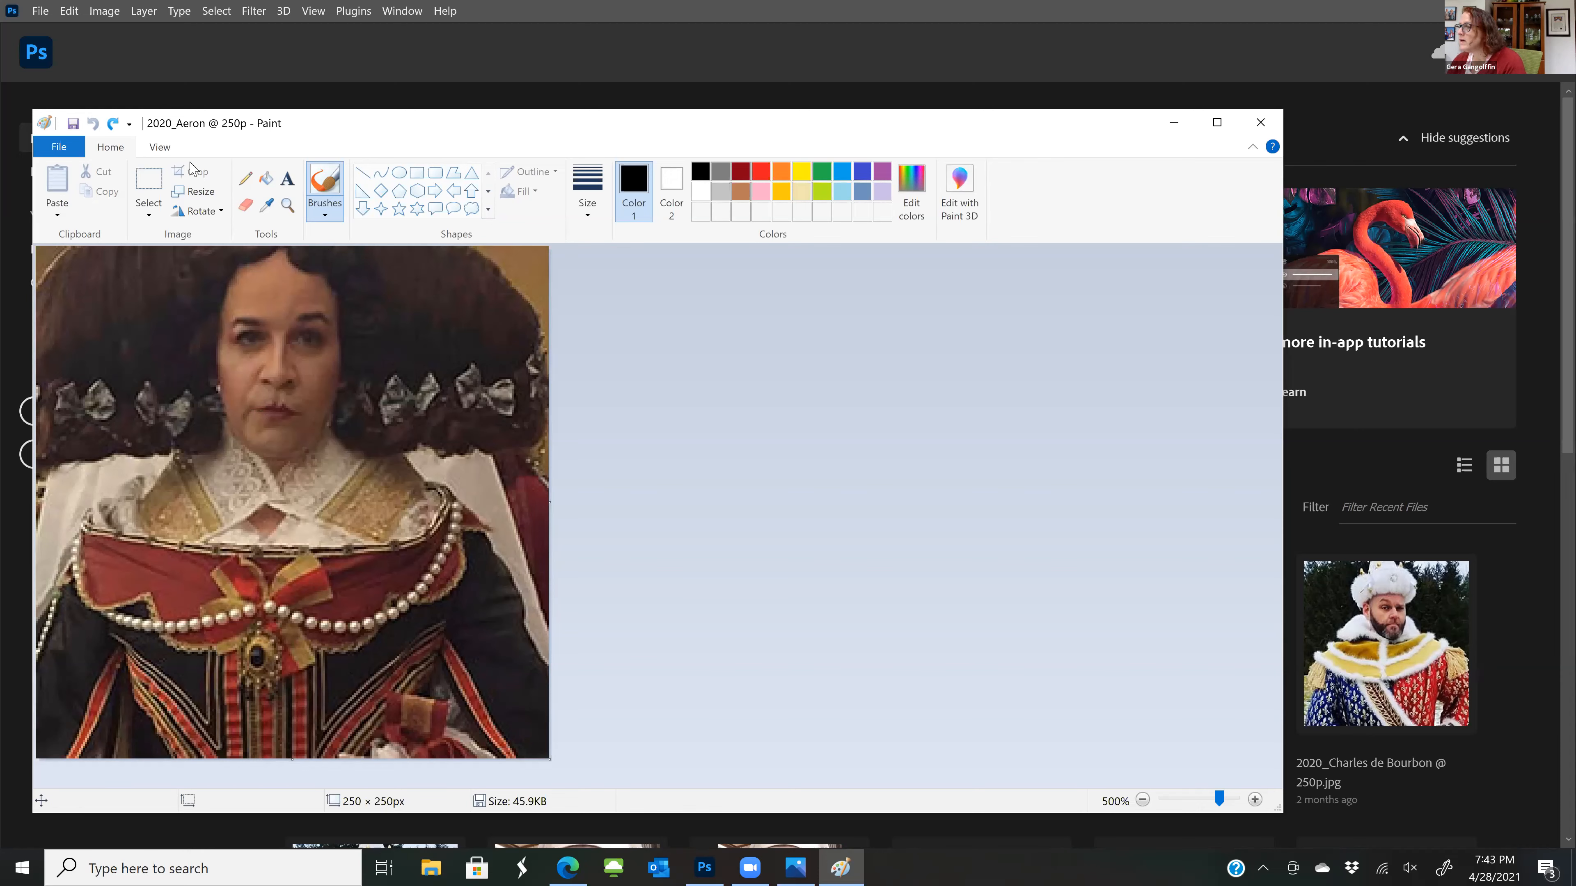
left_click(189, 193)
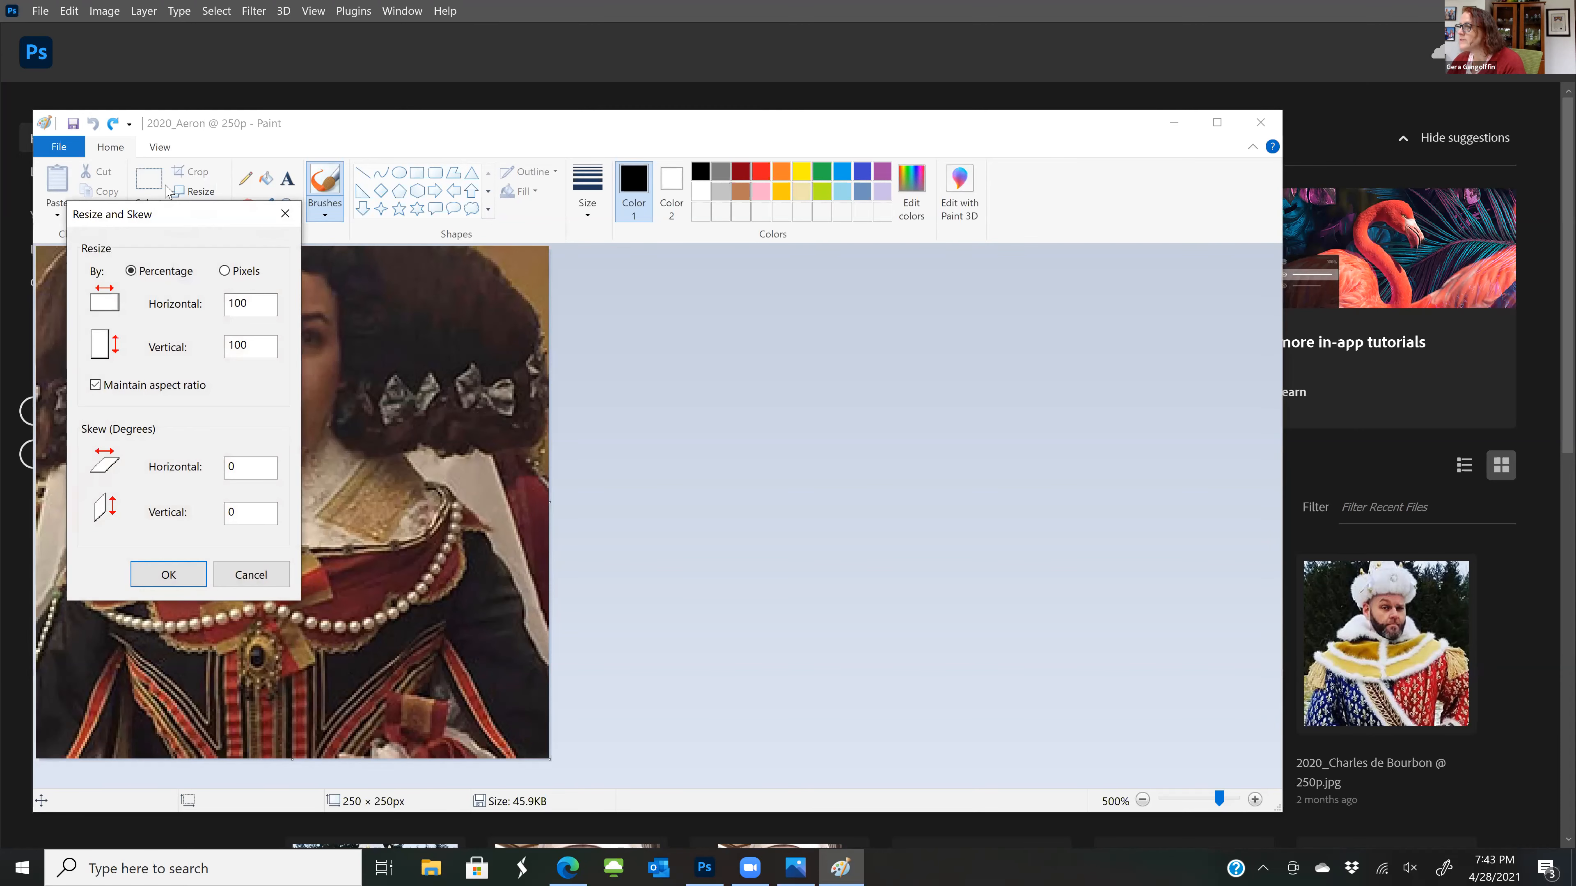
left_click(284, 213)
Crop the portrait to a rectangular selection of about 178 × 127 px around the face and collar
left_click(153, 215)
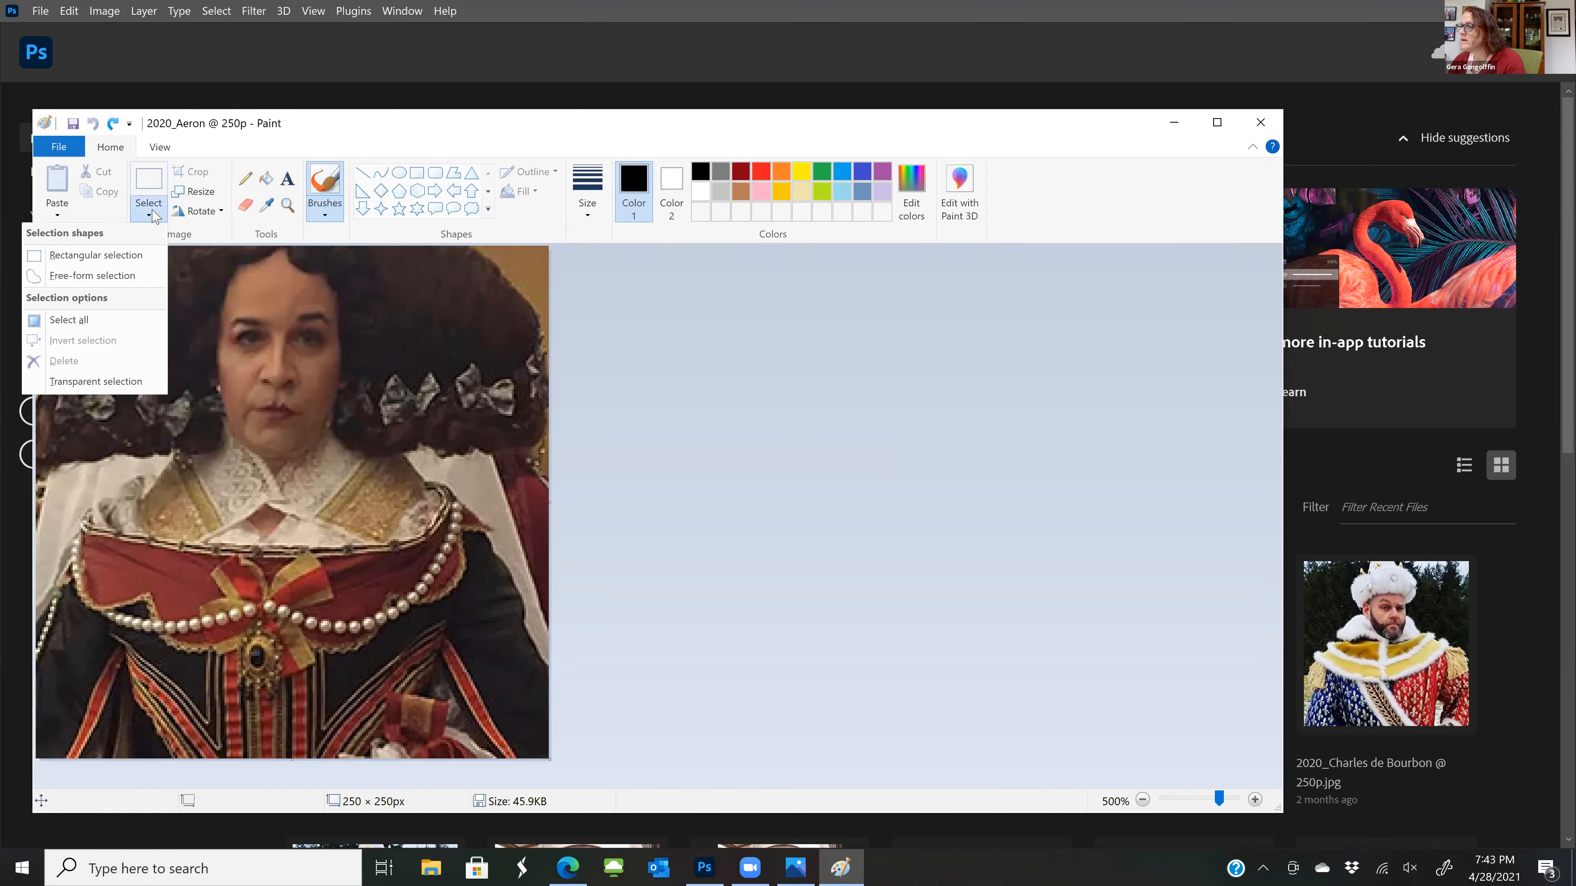
left_click(109, 254)
left_click_drag(94, 291, 460, 551)
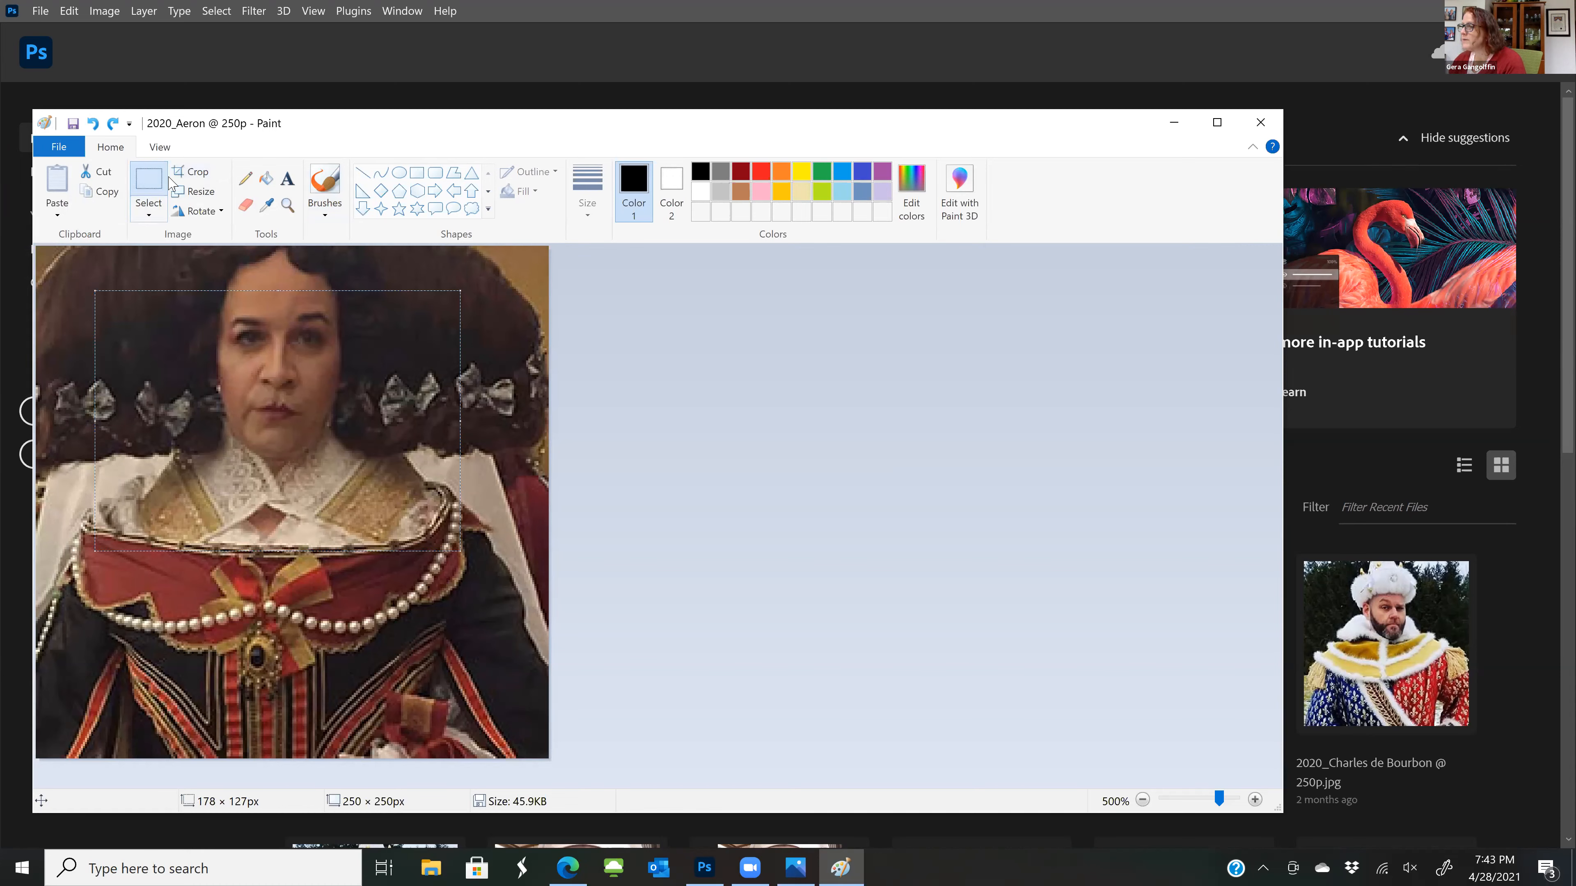
left_click(201, 172)
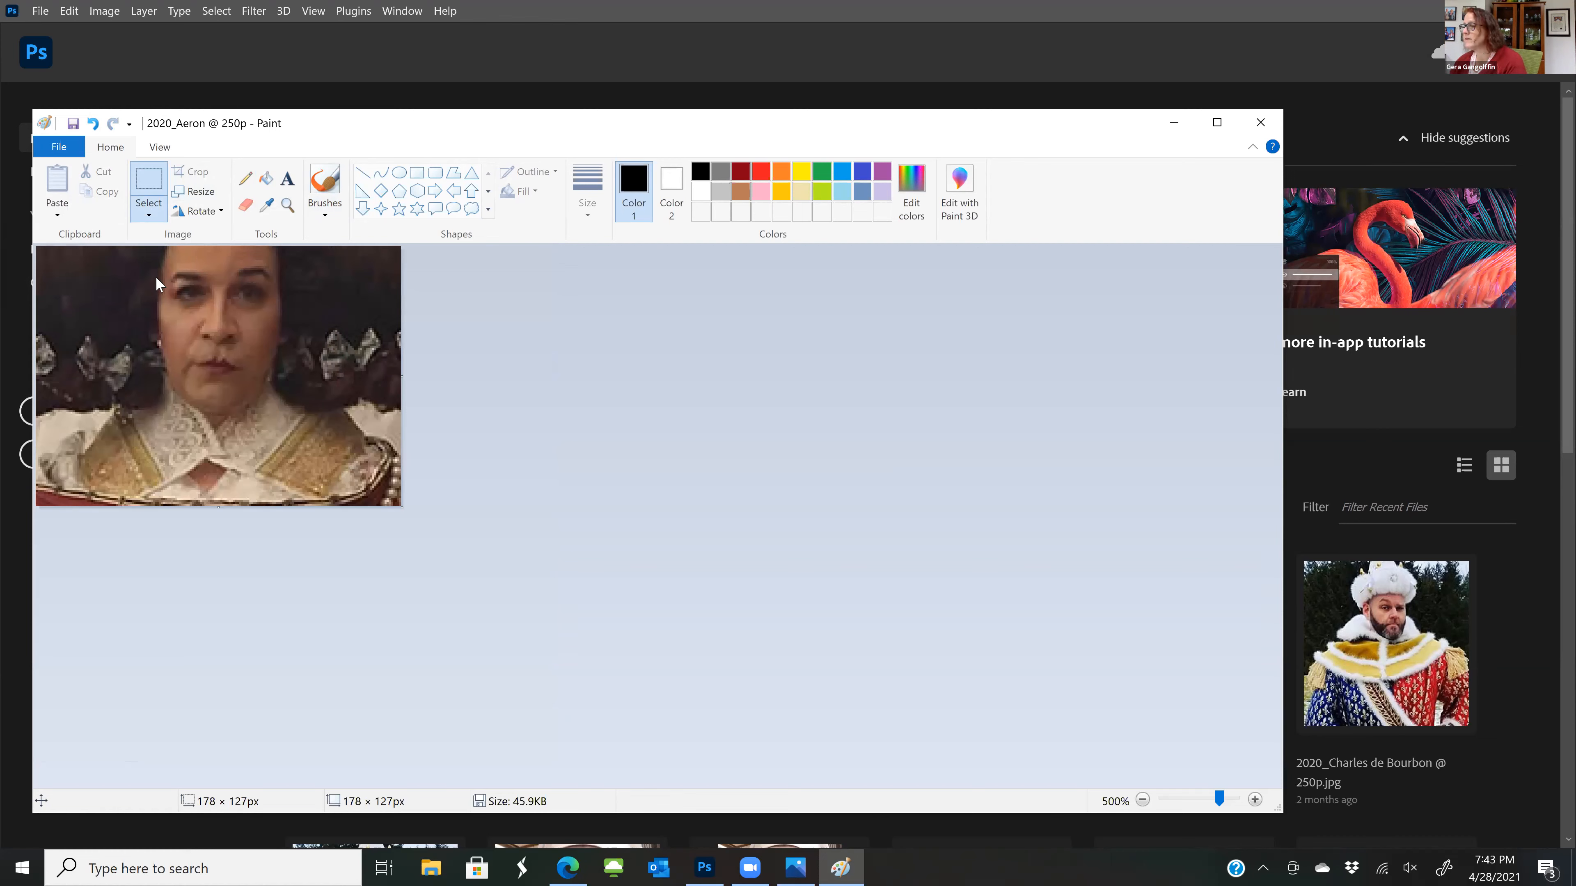
Try to close Paint, dismissing the prompt to save the cropped image
left_click(1256, 119)
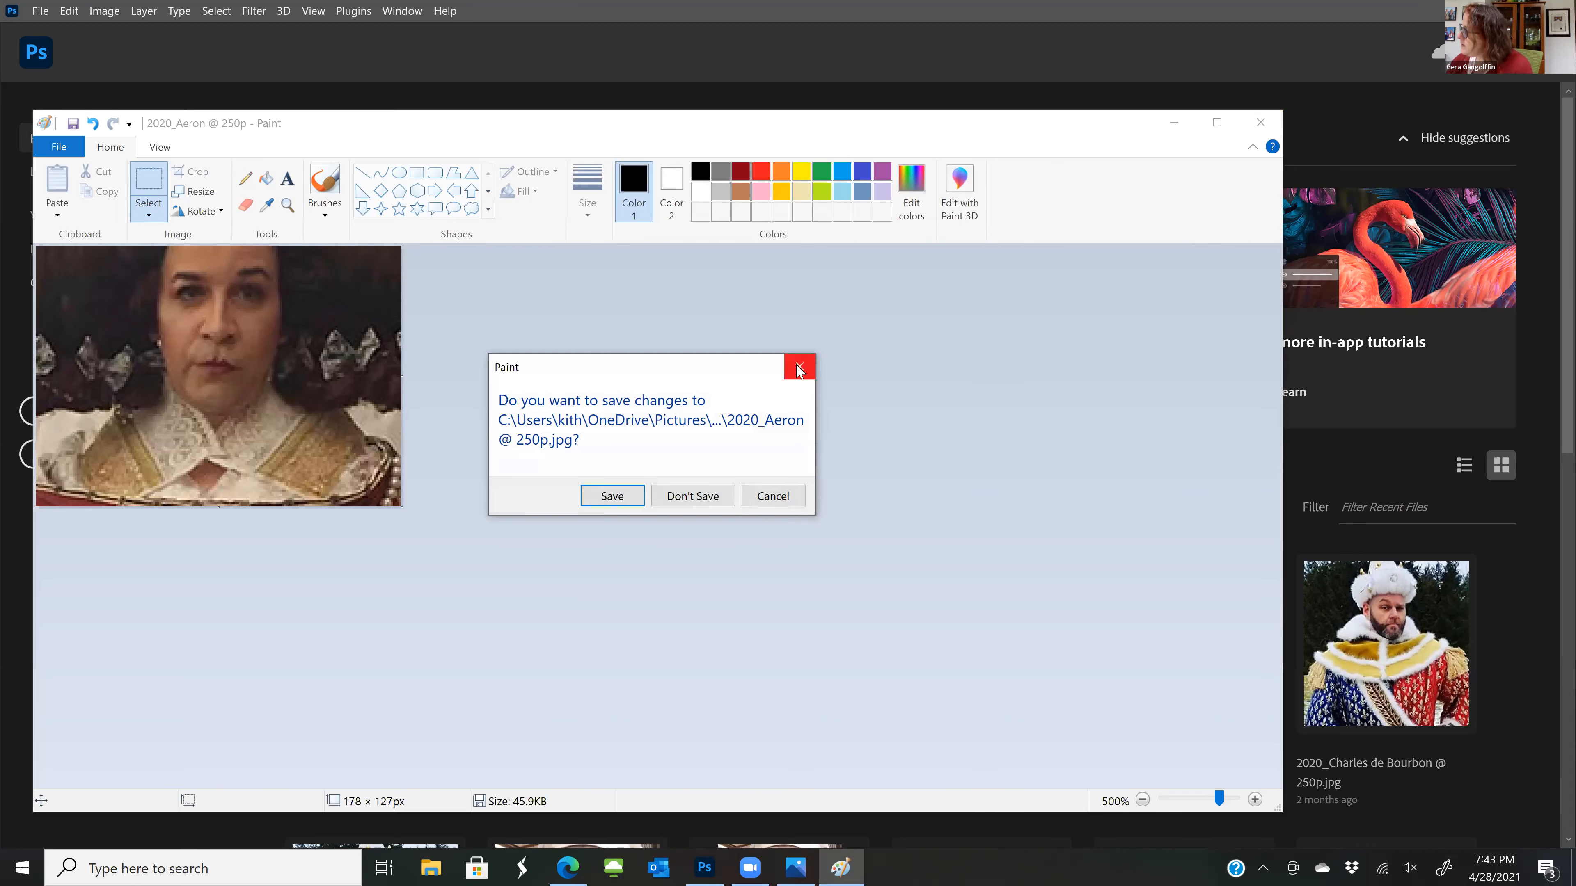
left_click(800, 368)
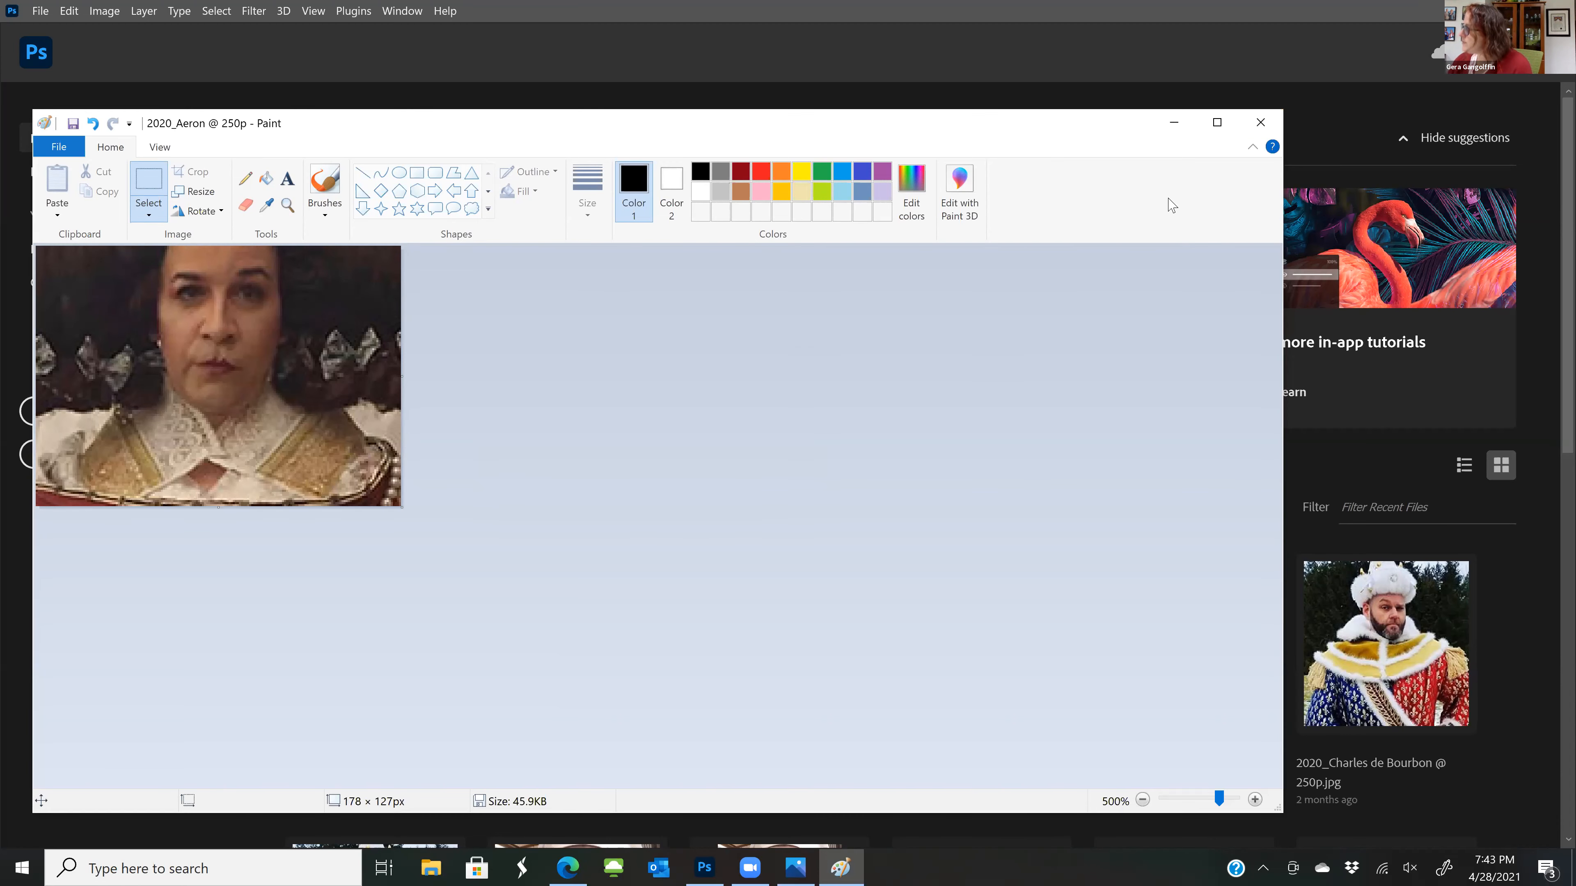
left_click(1260, 132)
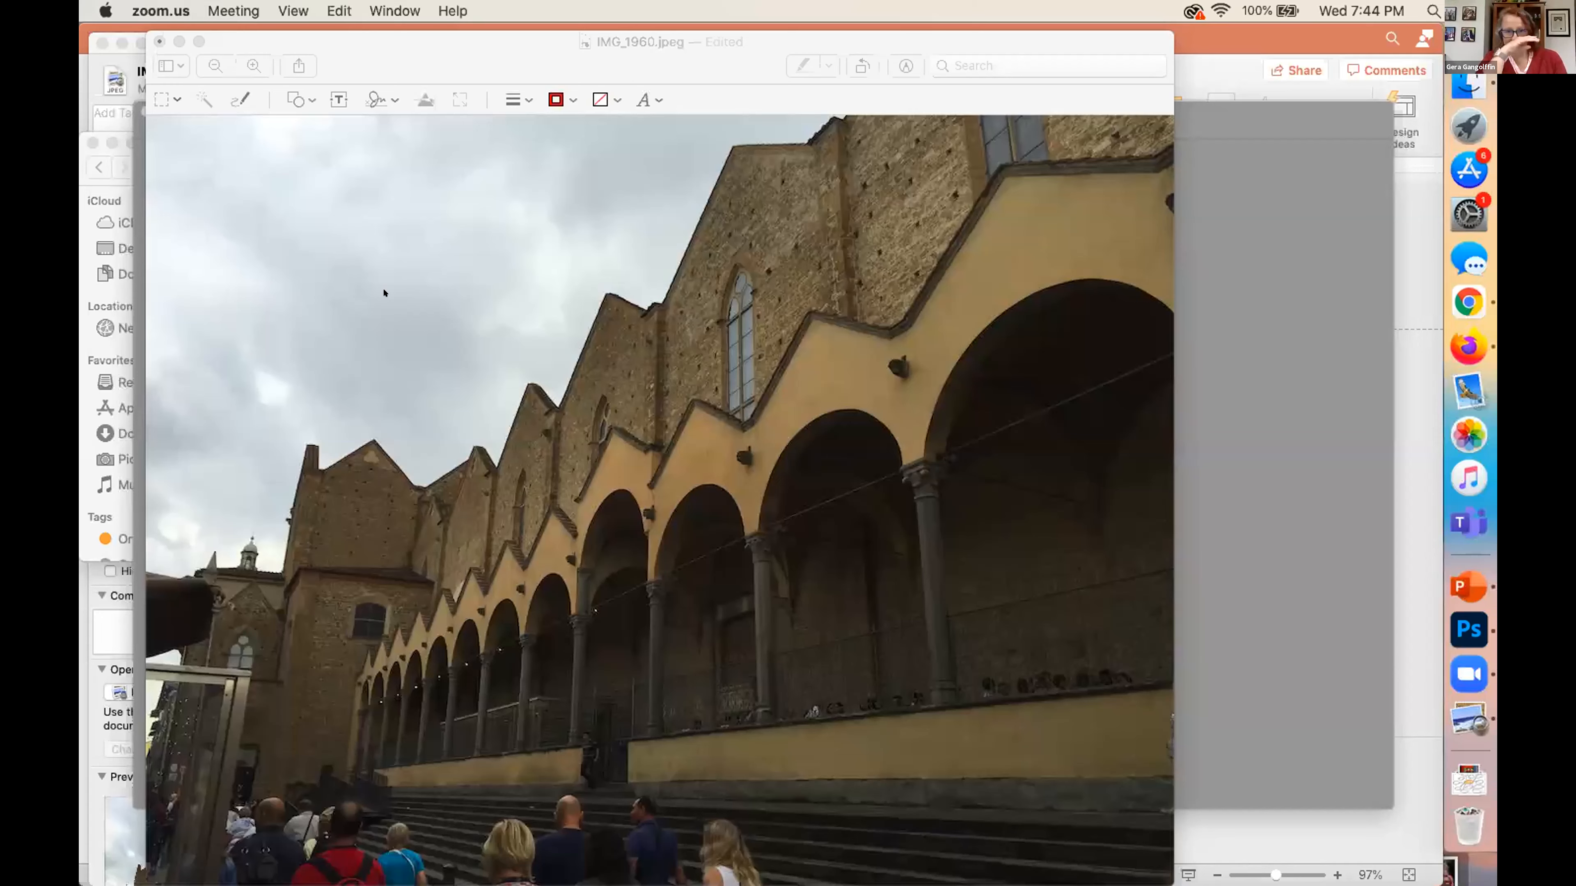
Switch to Photoshop 2021 on the Mac and enlarge its window to fill the space beside the Dock
left_click(1225, 699)
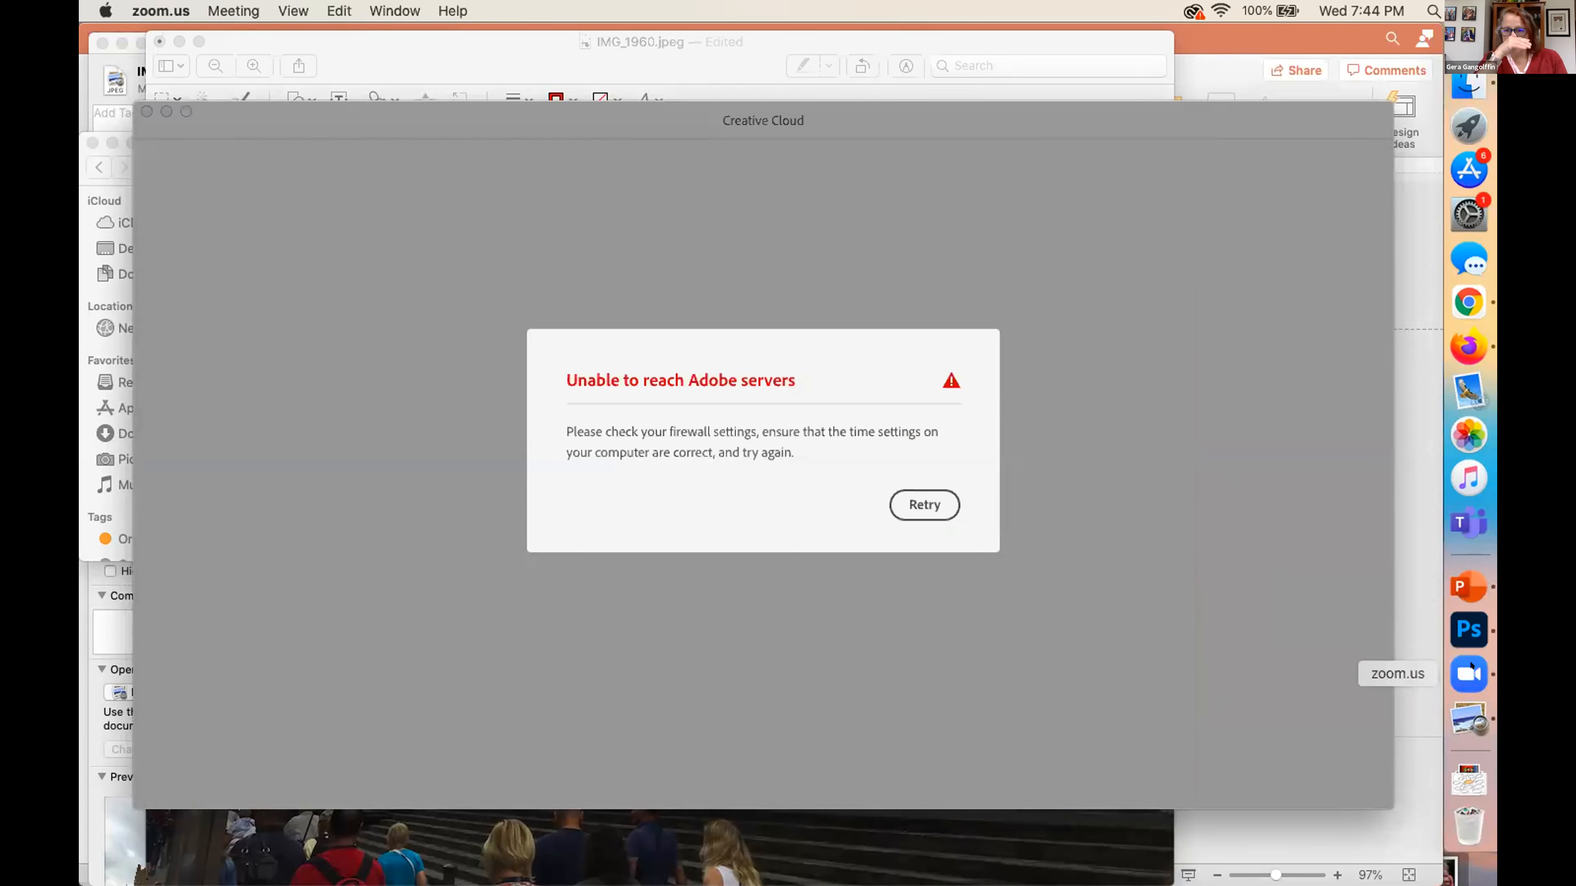
left_click(1468, 629)
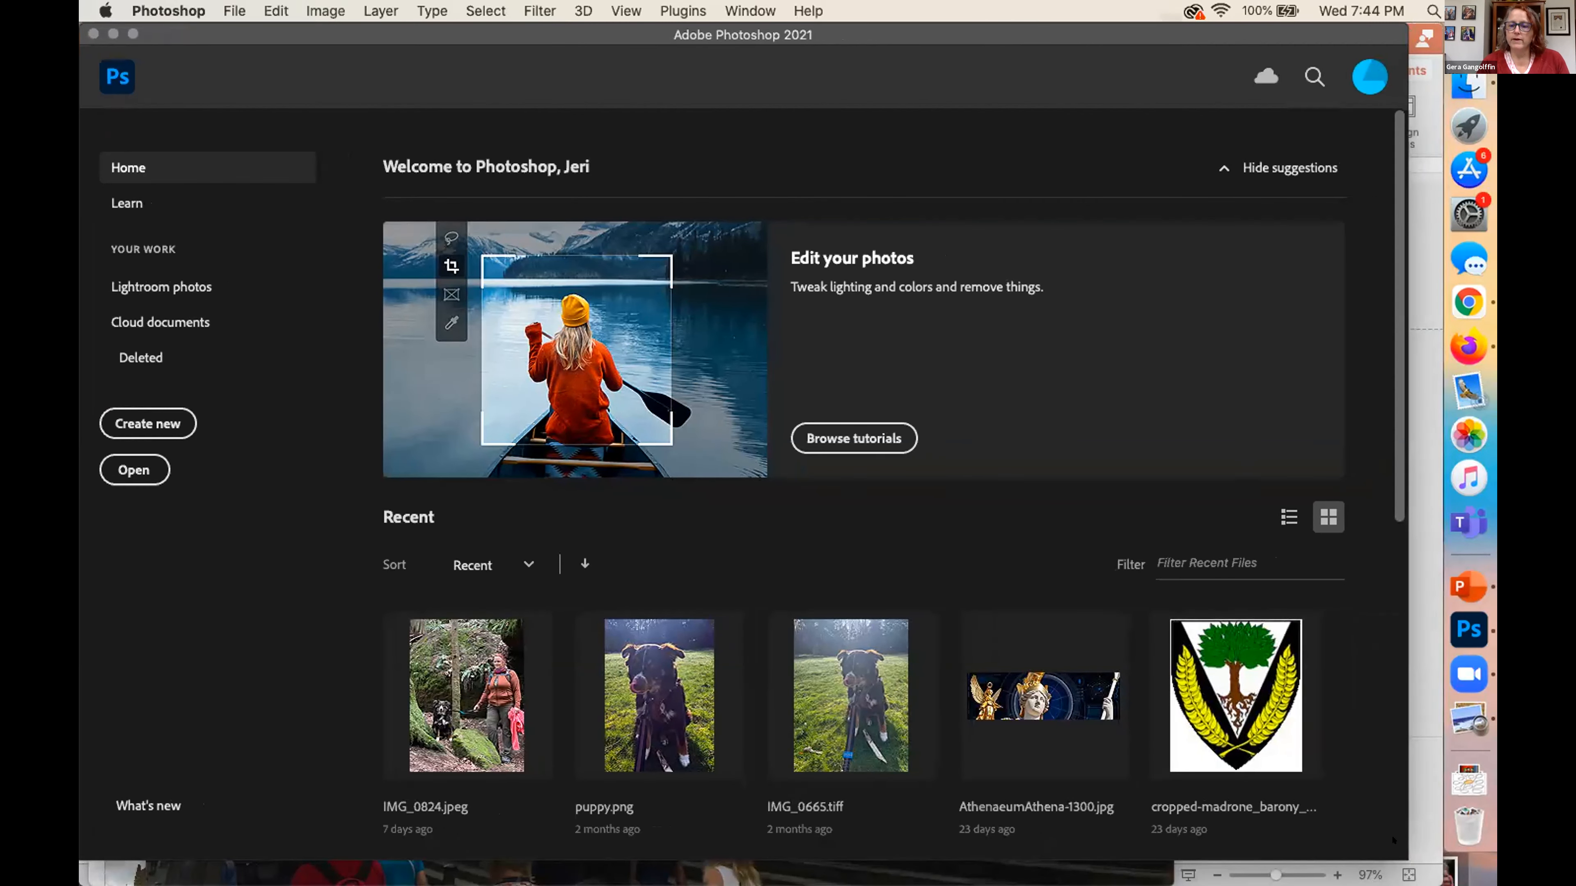
left_click_drag(1442, 874, 1444, 882)
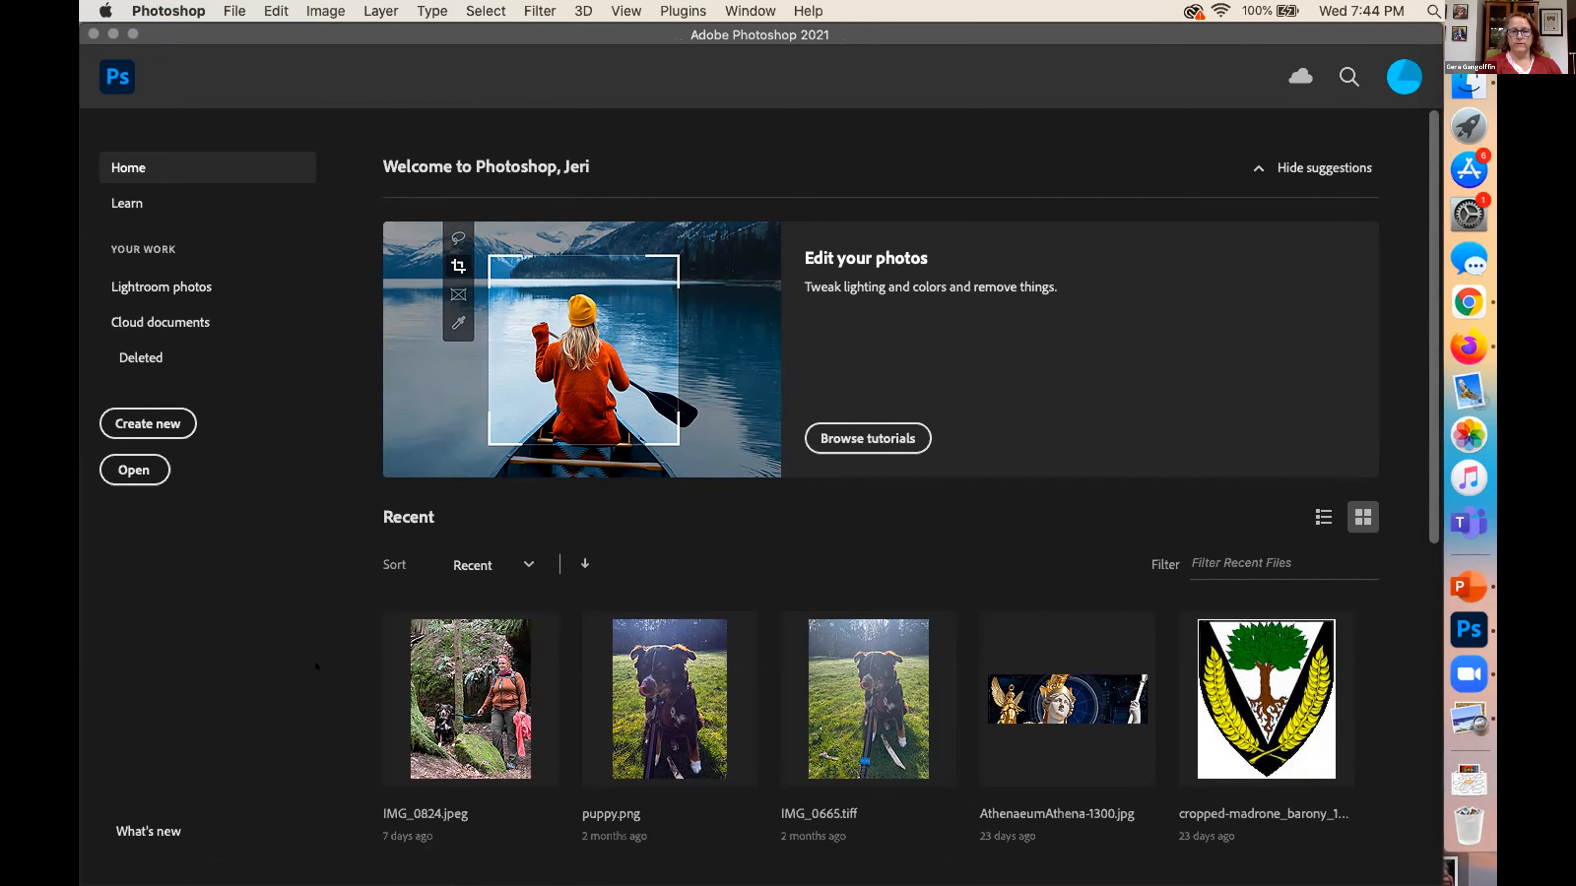
Try to open IMG_9773.jpeg and puppy.png from the recent files on the Photoshop home screen
scroll(756, 664, "down", 2)
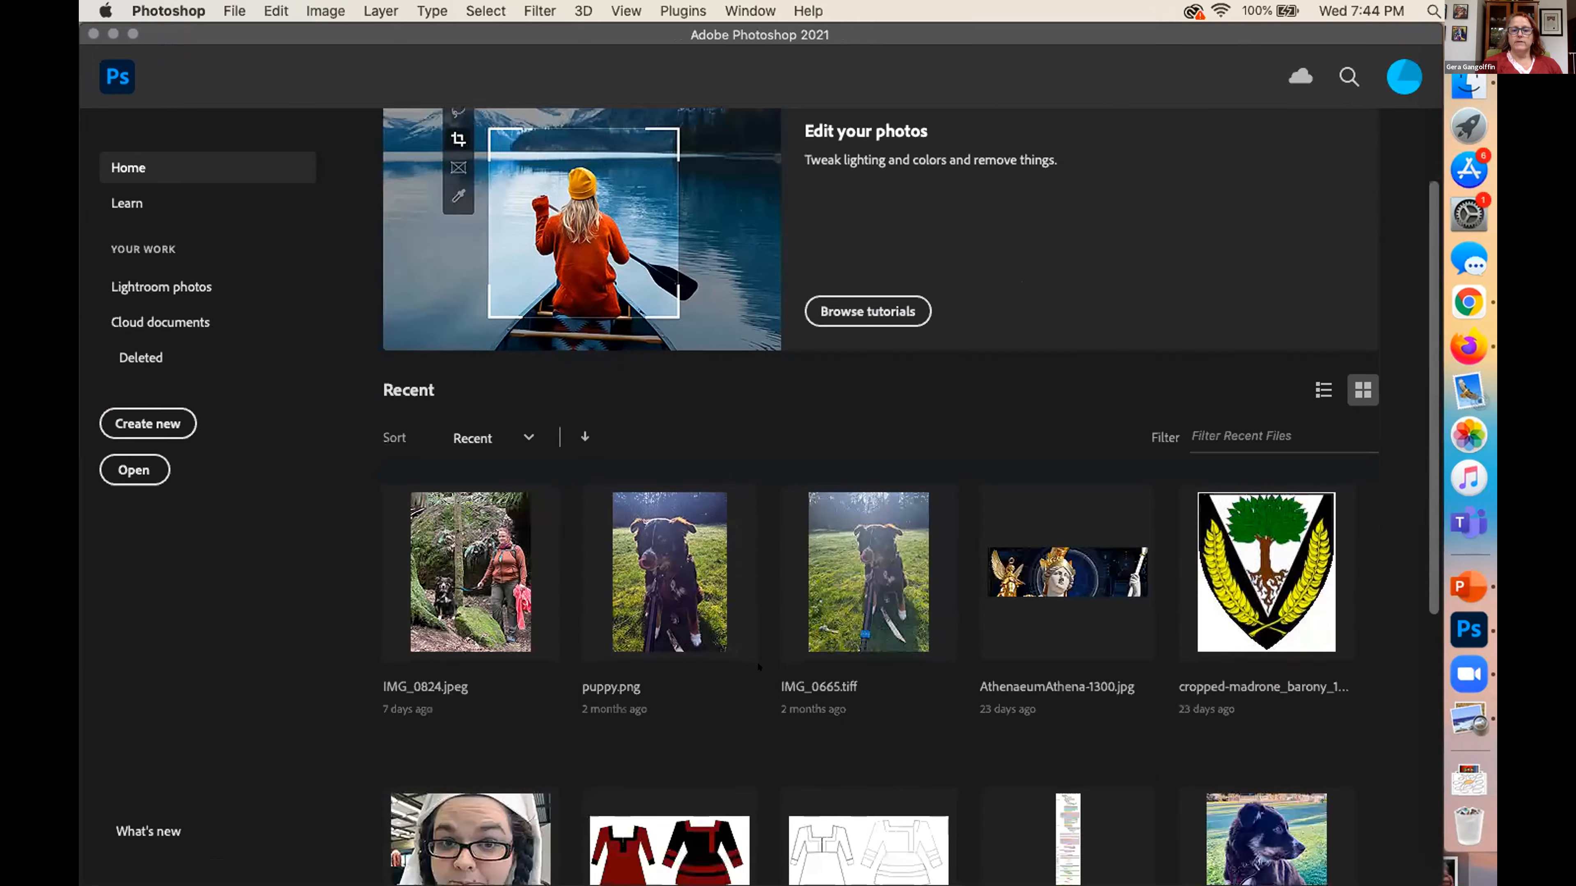
scroll(756, 661, "down", 6)
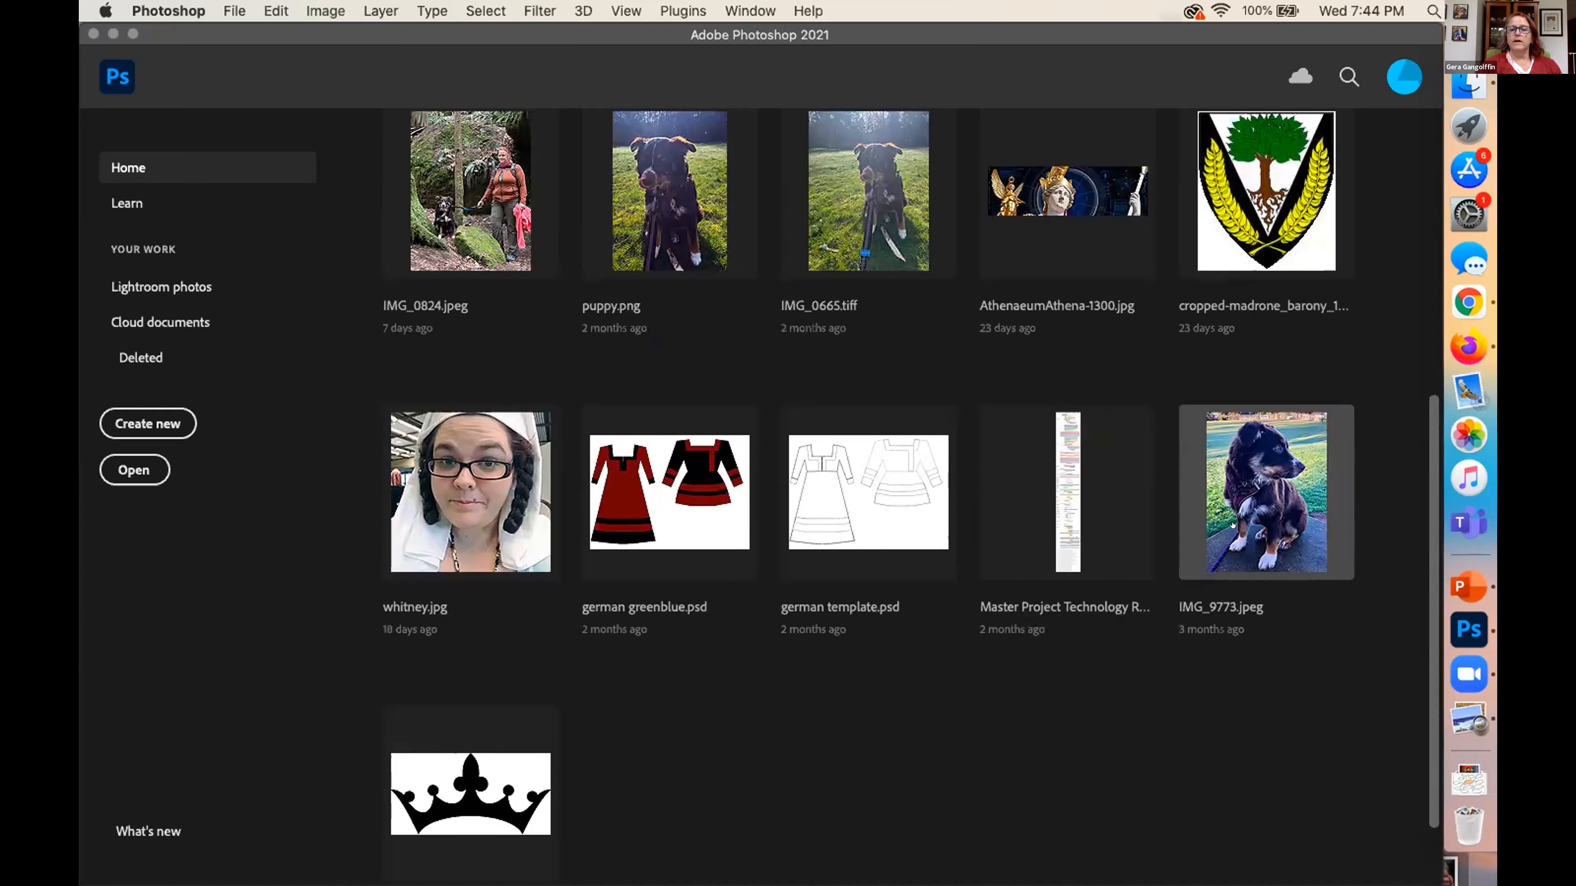
left_click(1232, 525)
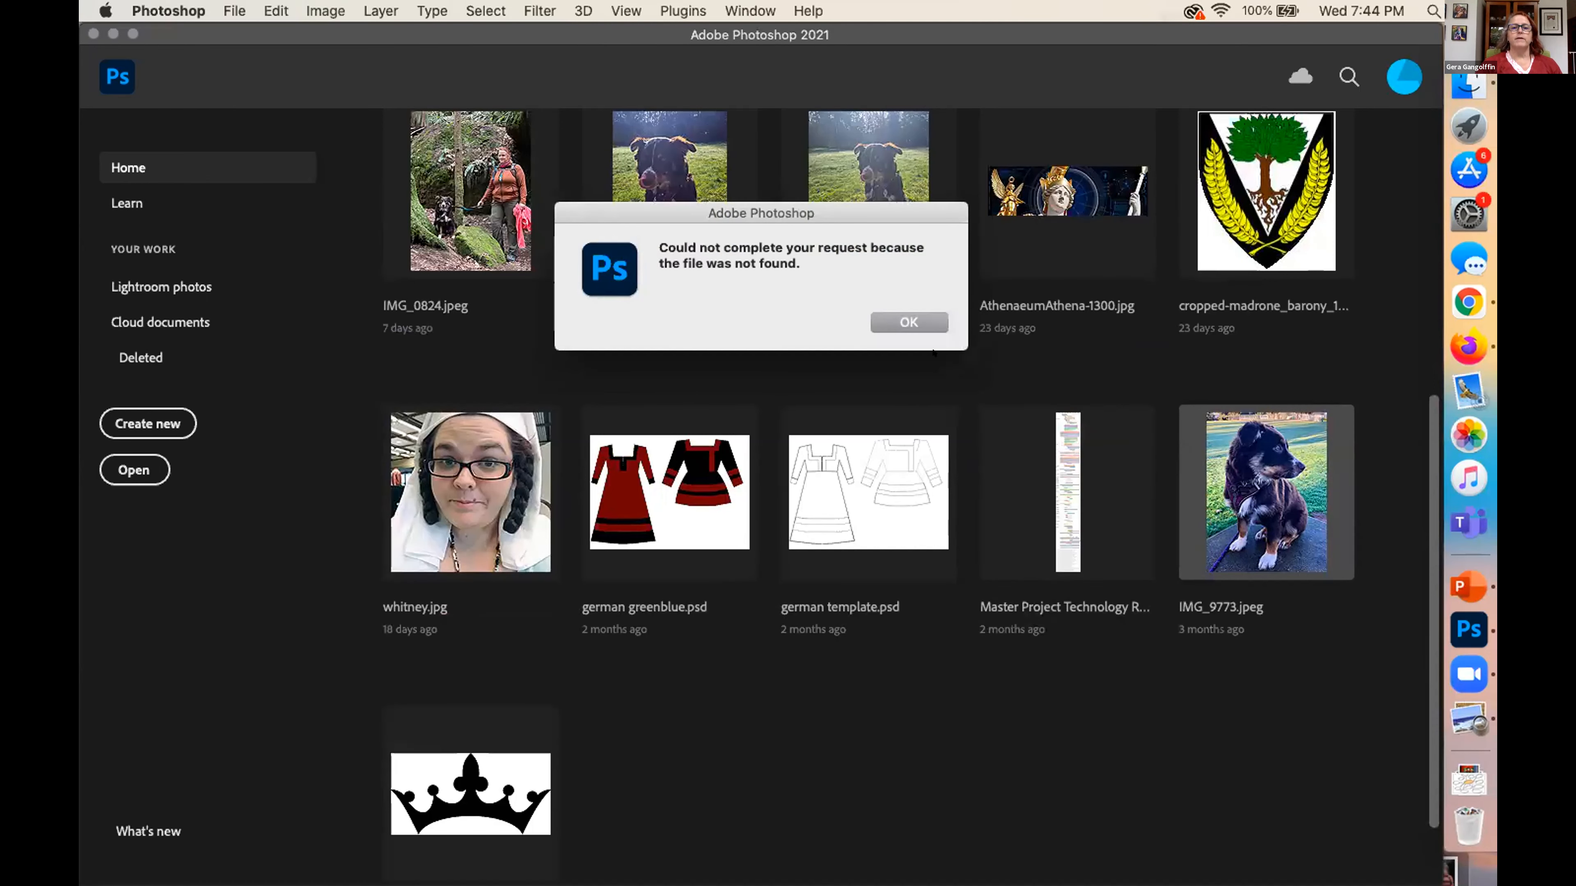
left_click(907, 322)
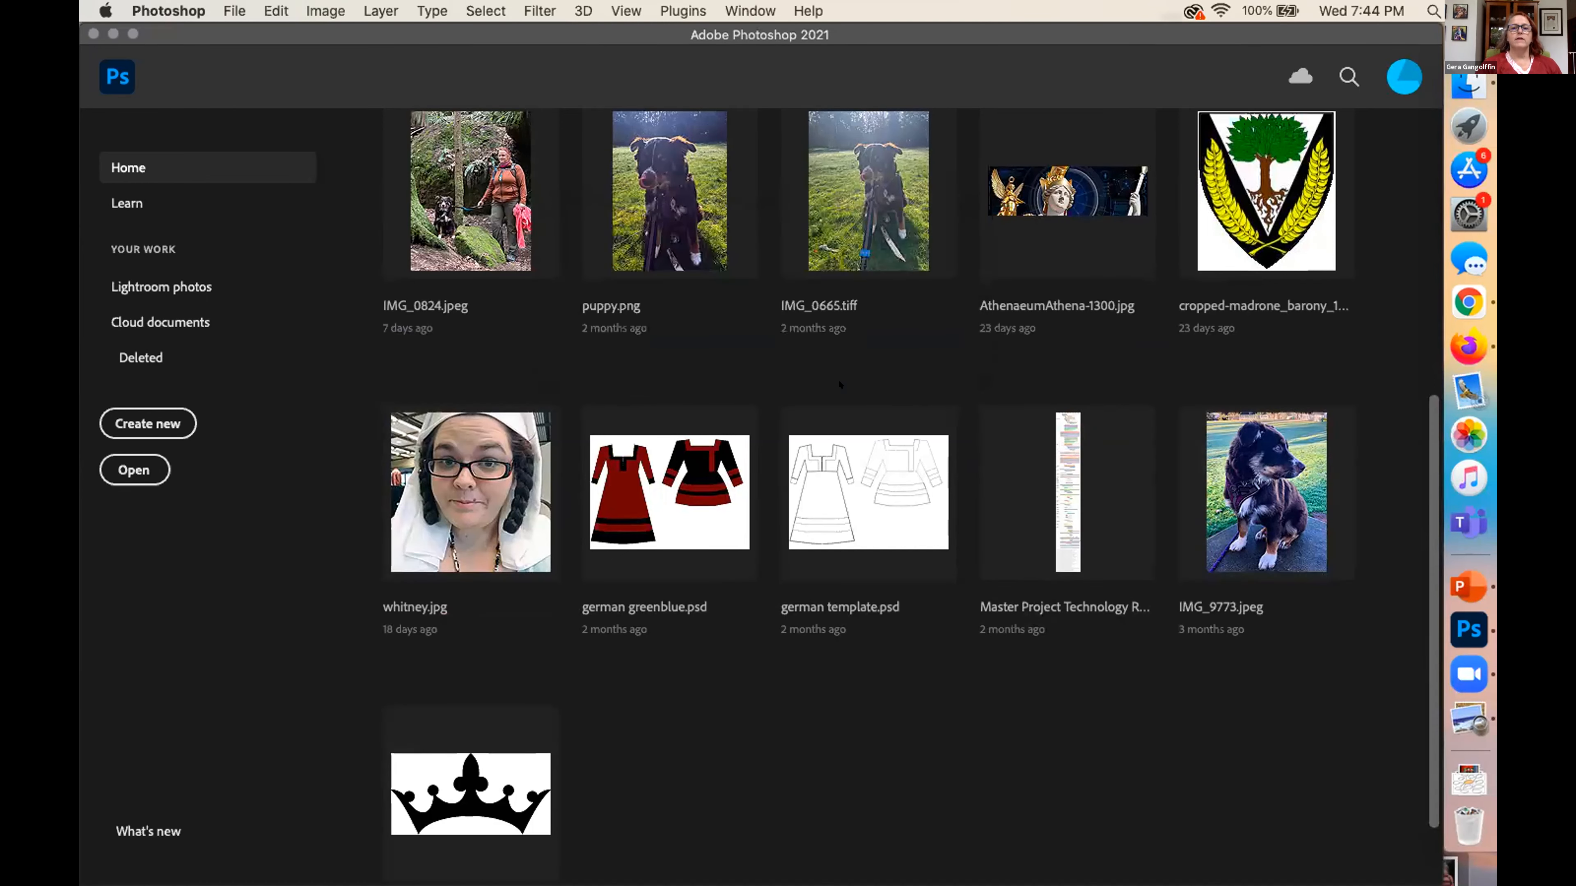
left_click(655, 209)
left_click(907, 322)
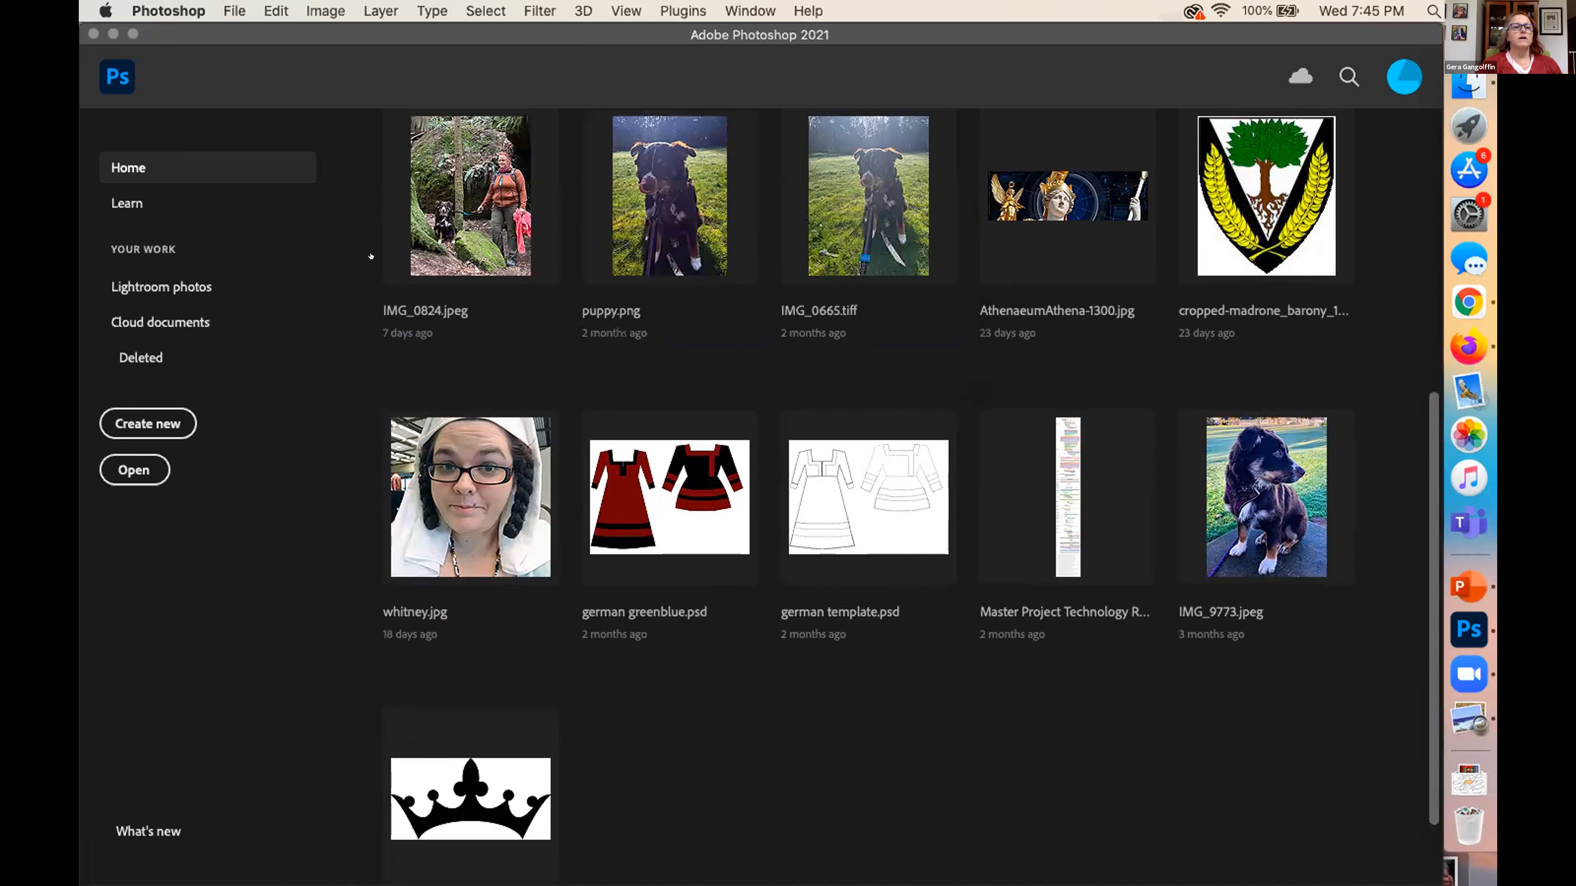
Open IMG_0824.jpeg from the iCloud Desktop folder
left_click(230, 10)
left_click(241, 52)
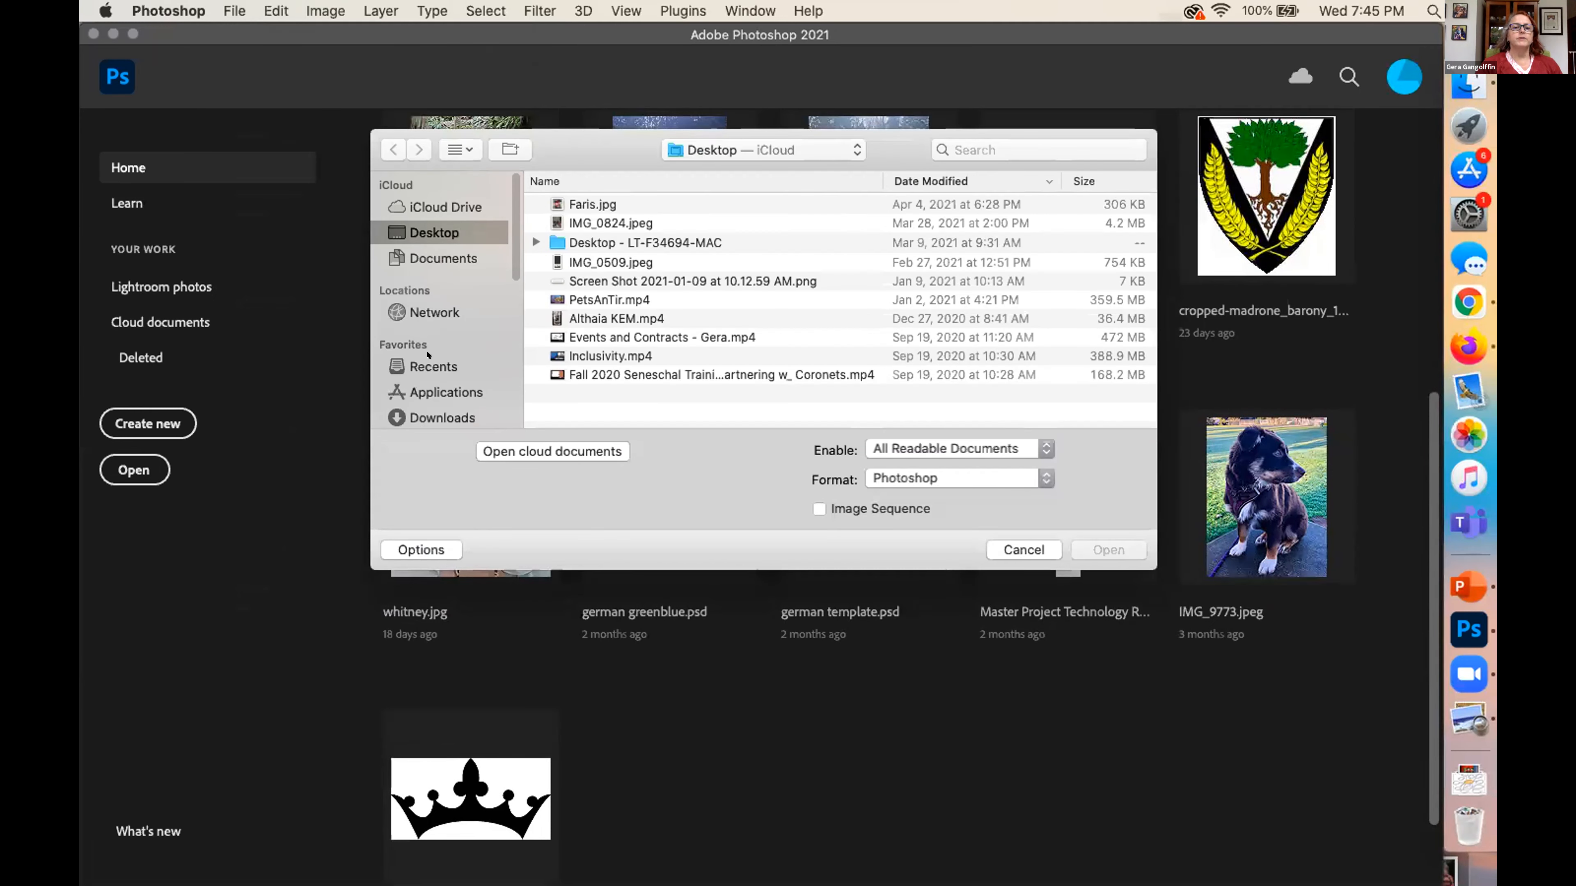
scroll(443, 228, "up", 1)
scroll(443, 229, "down", 1)
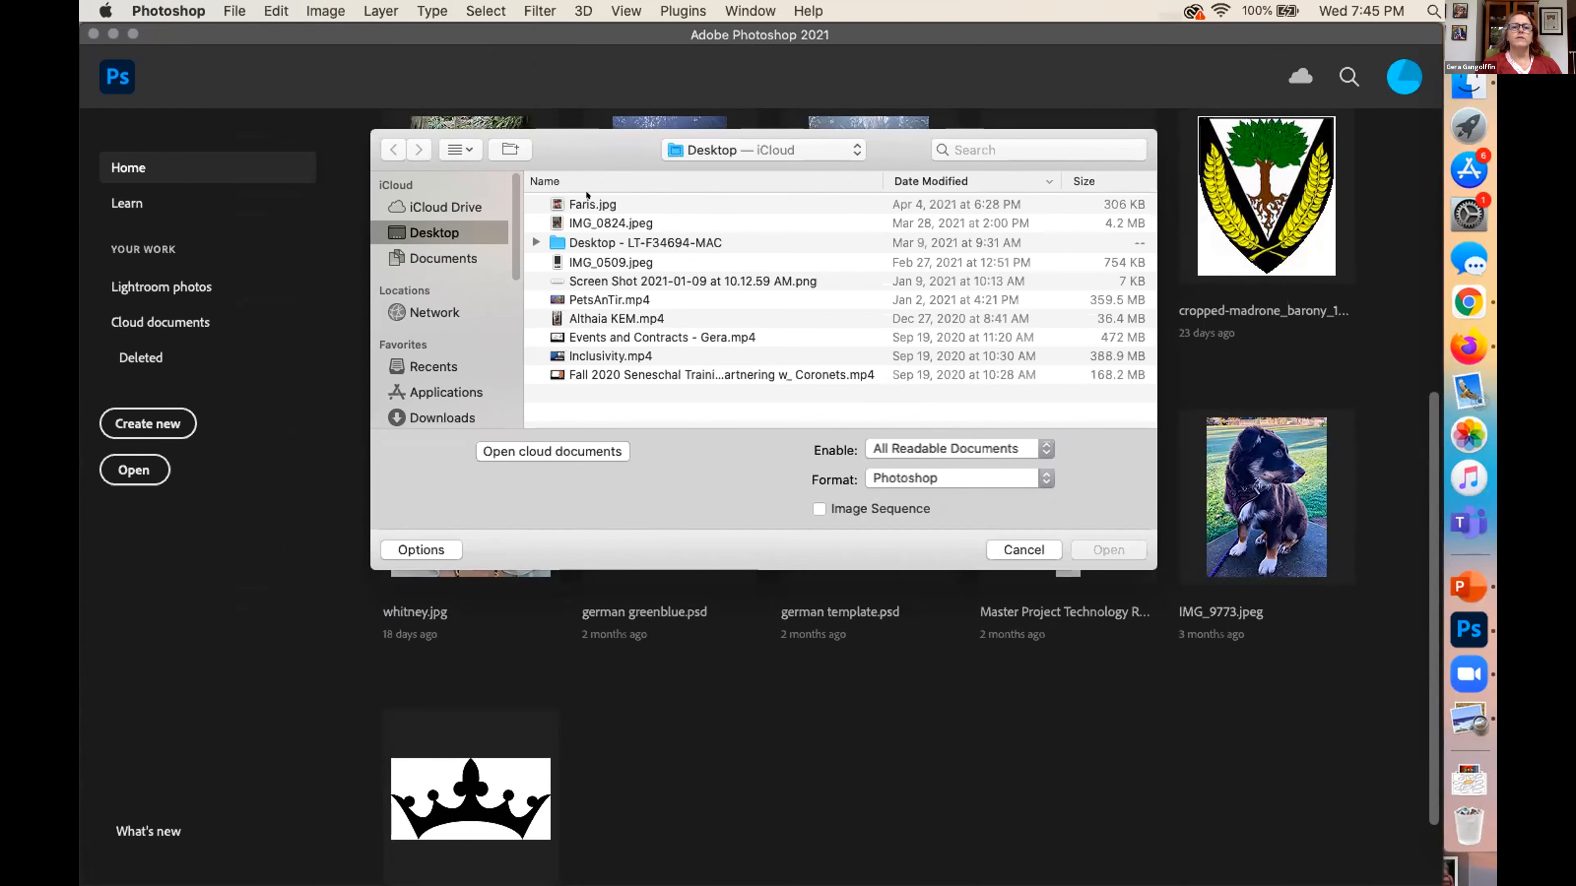
double_click(580, 221)
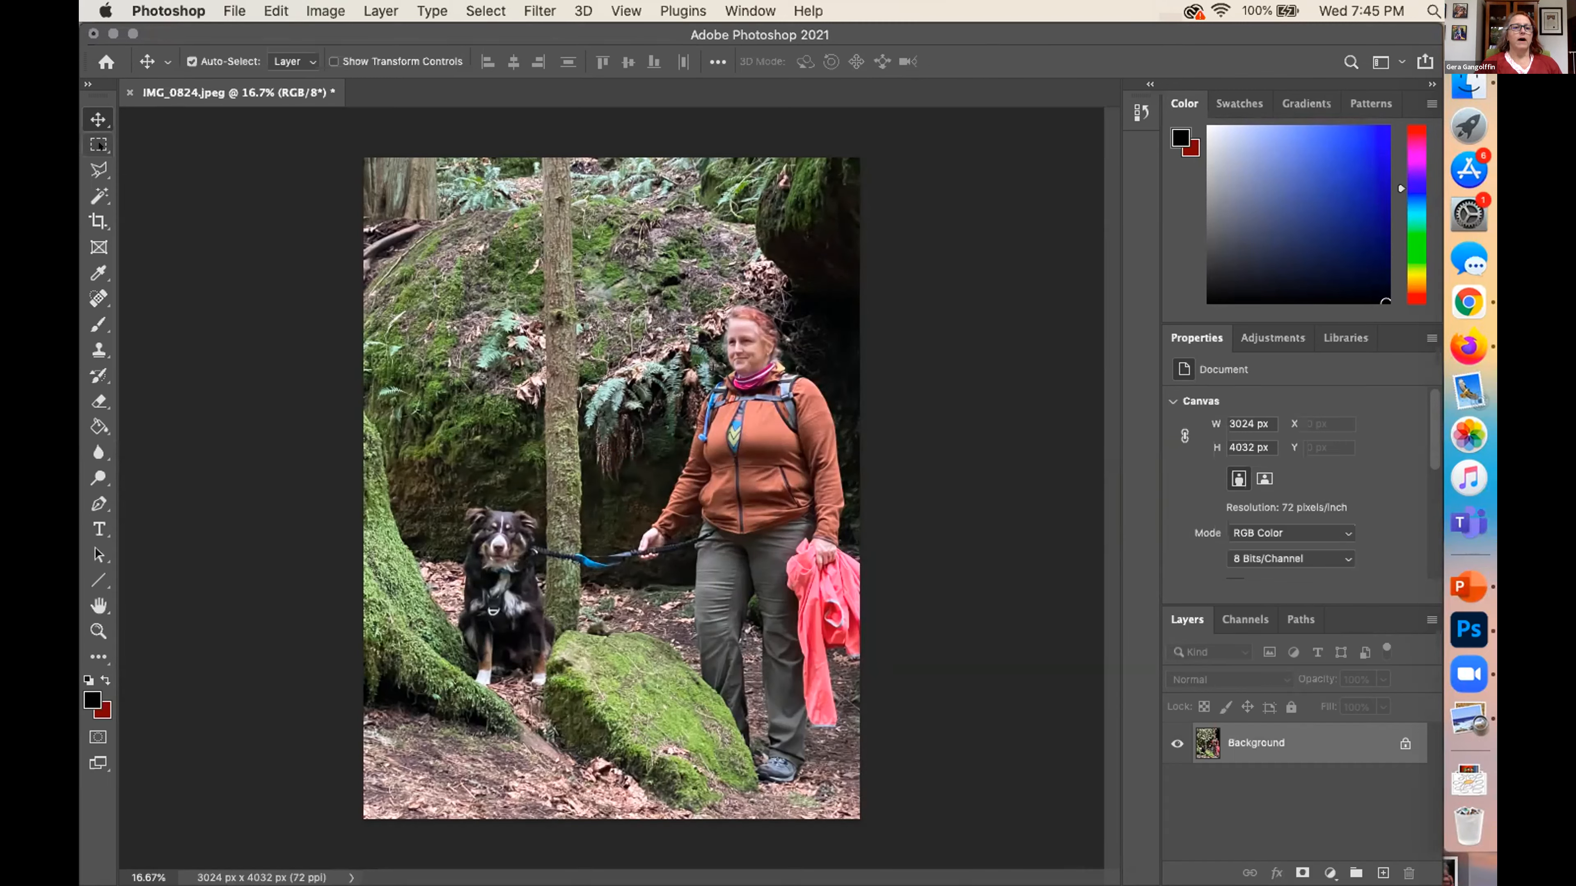
View the photo's width, height and resolution settings in Image Size, and close the dialog without resizing
left_click(305, 8)
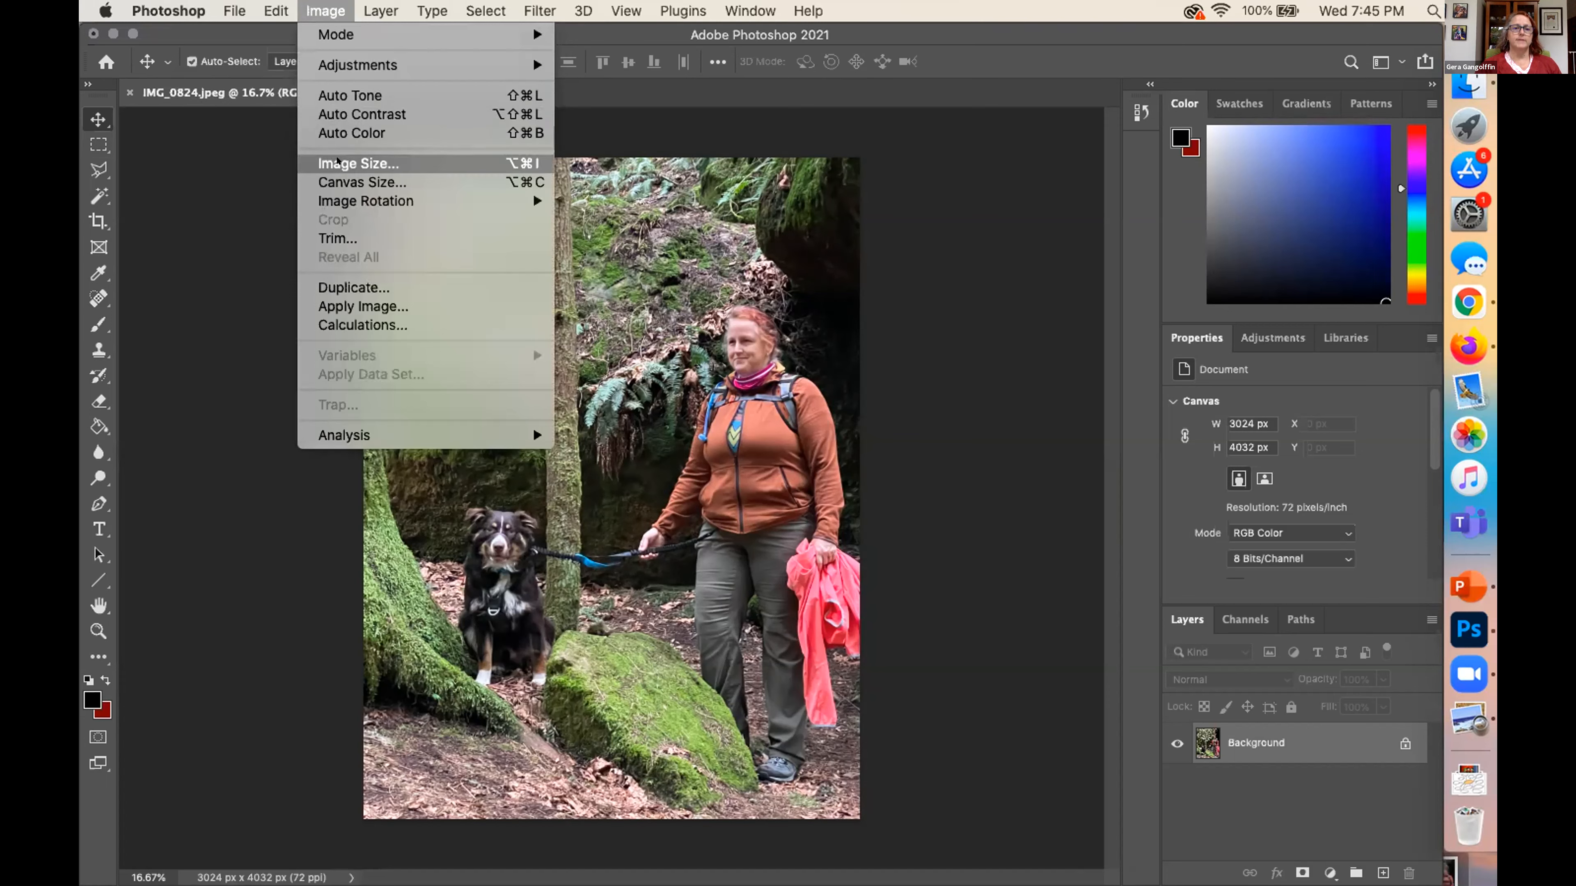
left_click(337, 162)
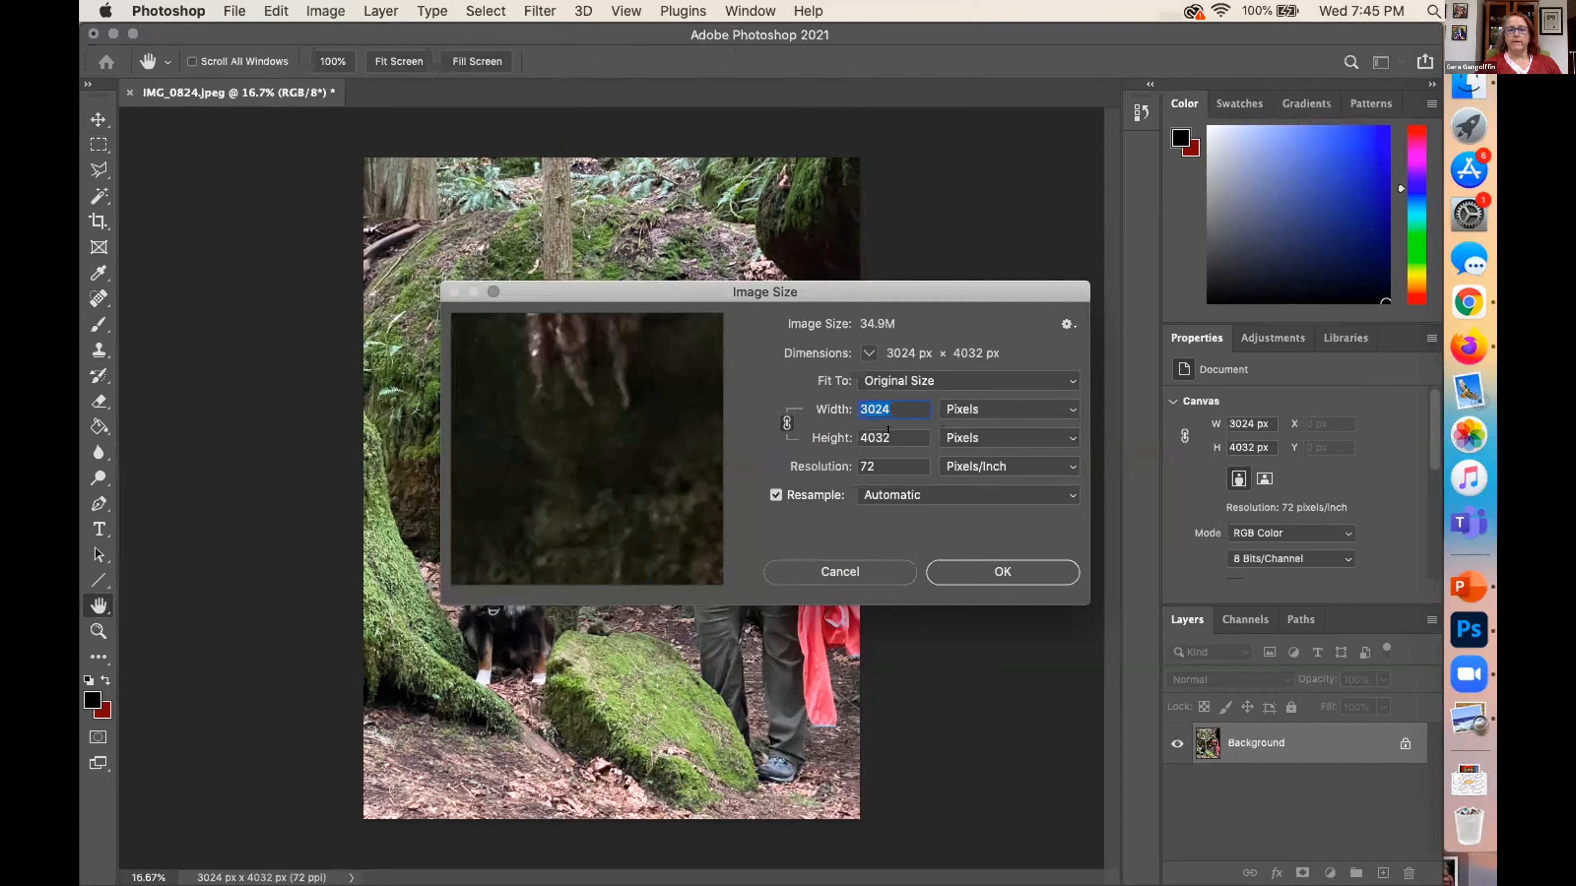
key("Tab")
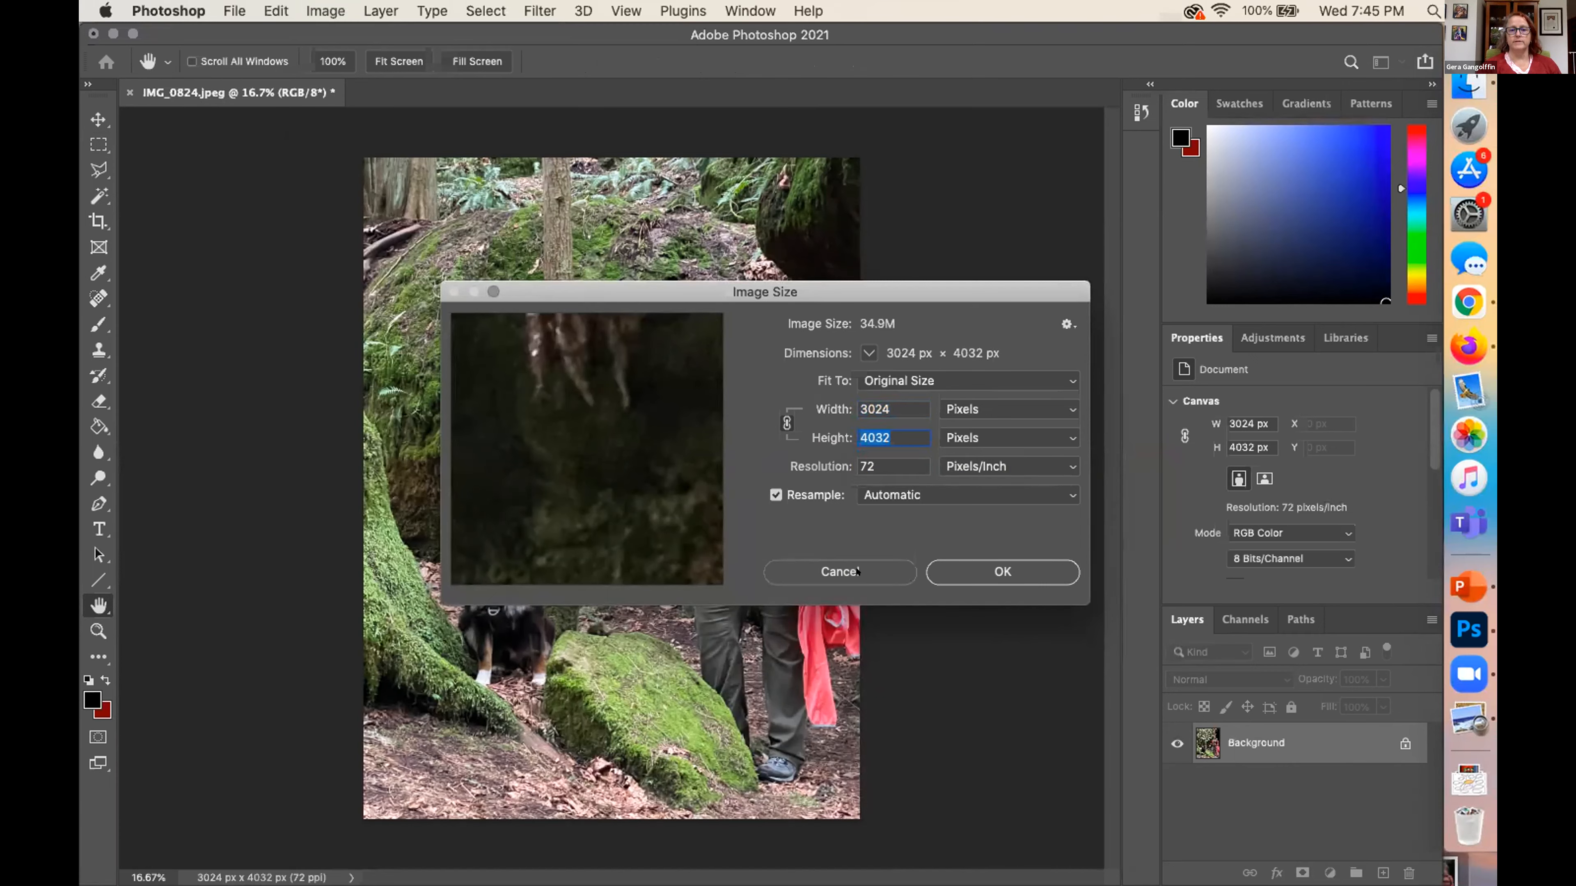
left_click(857, 570)
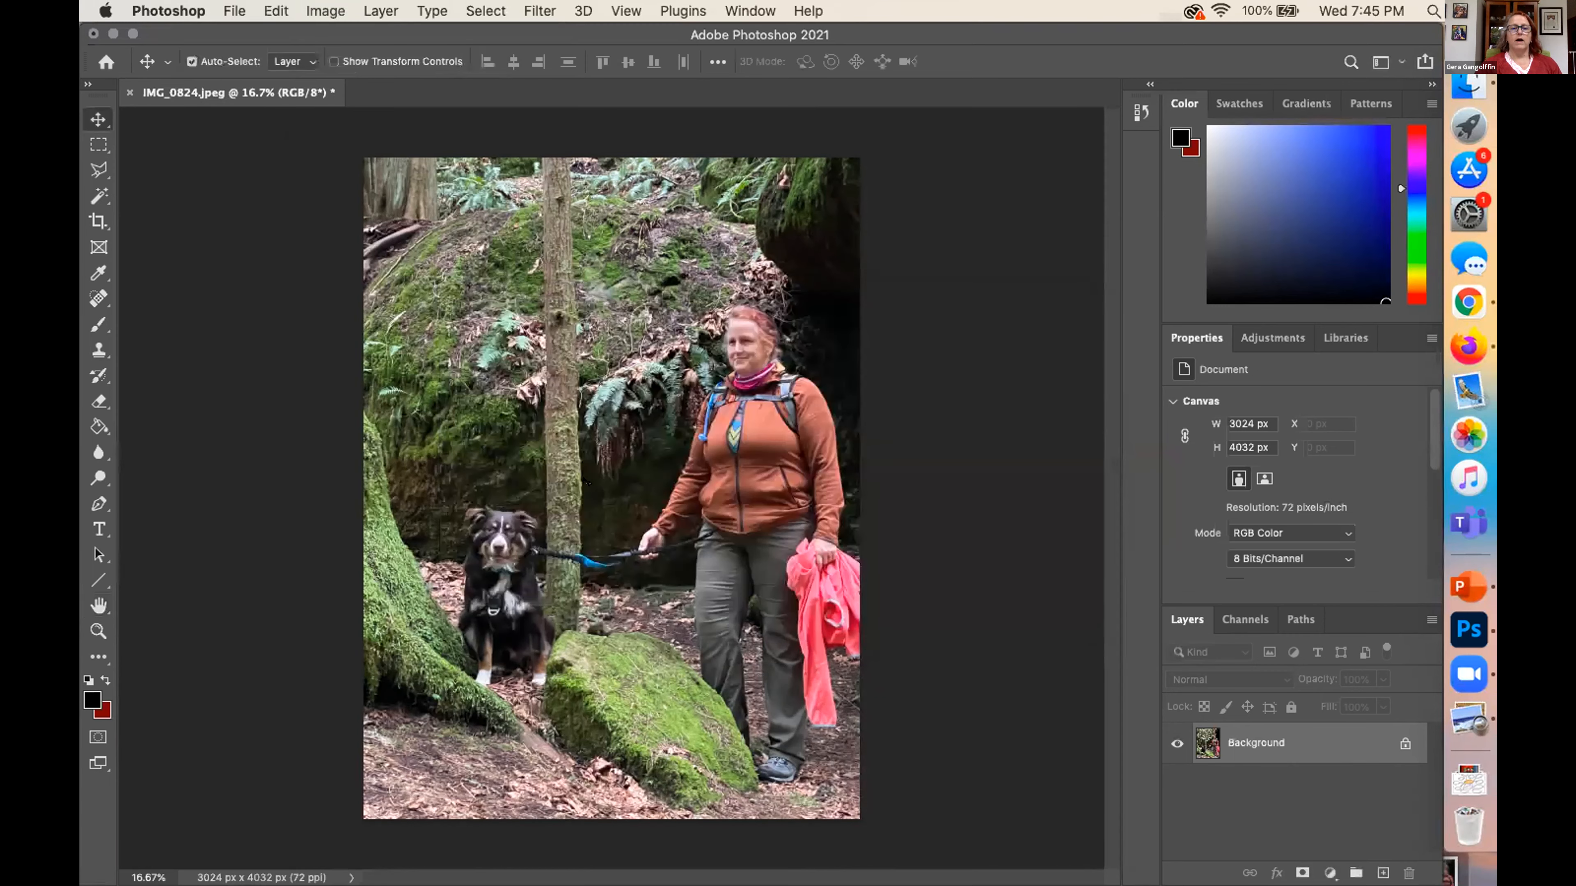
Crop the photo to a rectangular selection around the dog, about 1358 by 1668 px
left_click(99, 145)
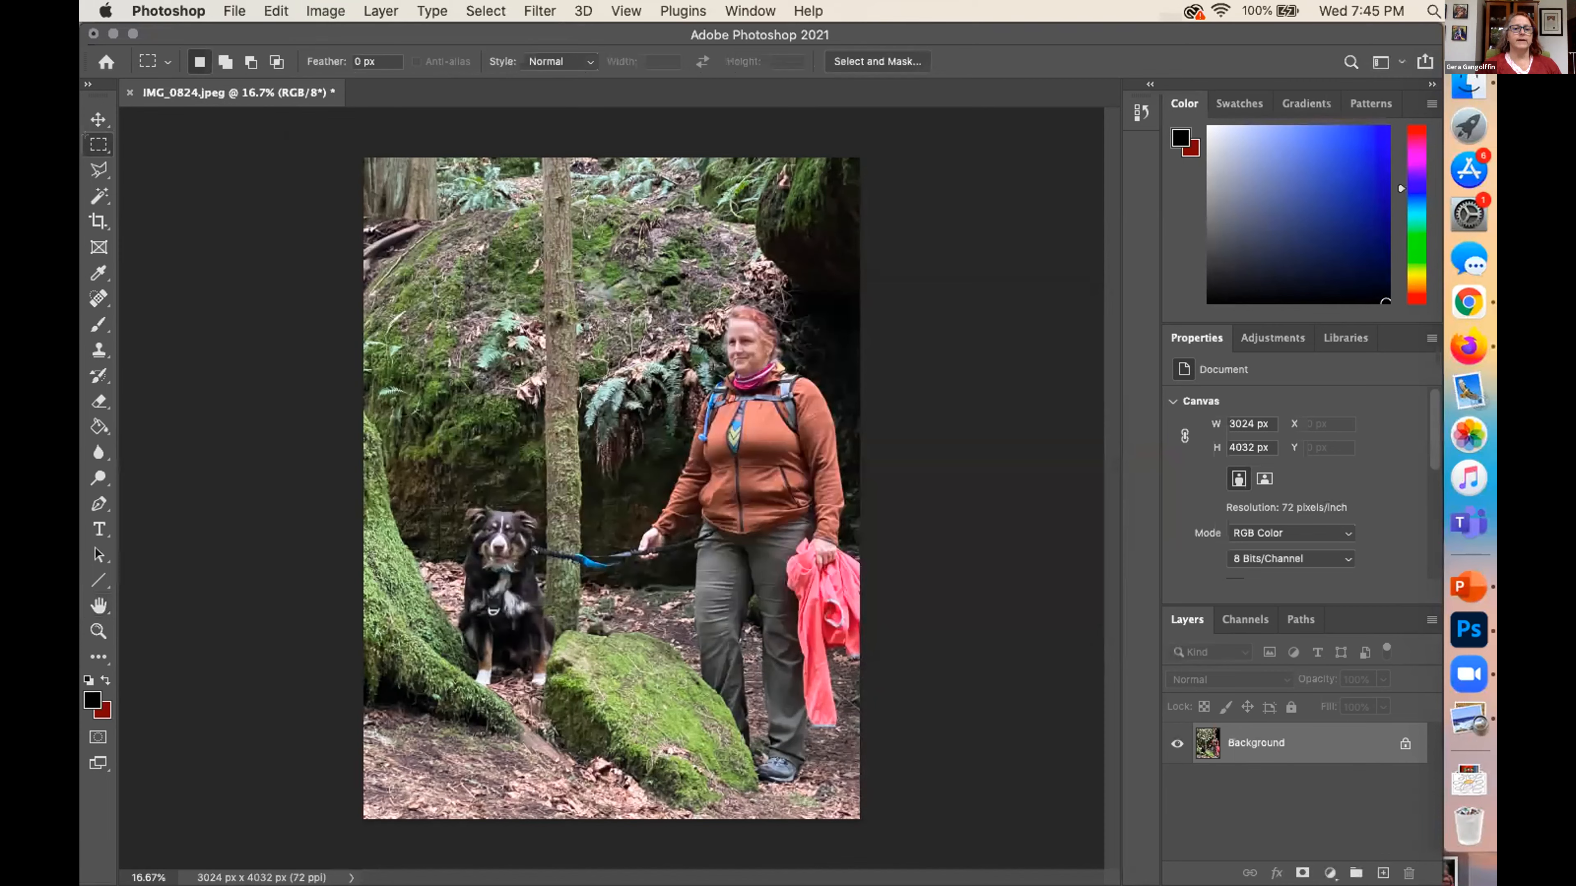
left_click_drag(388, 455, 612, 729)
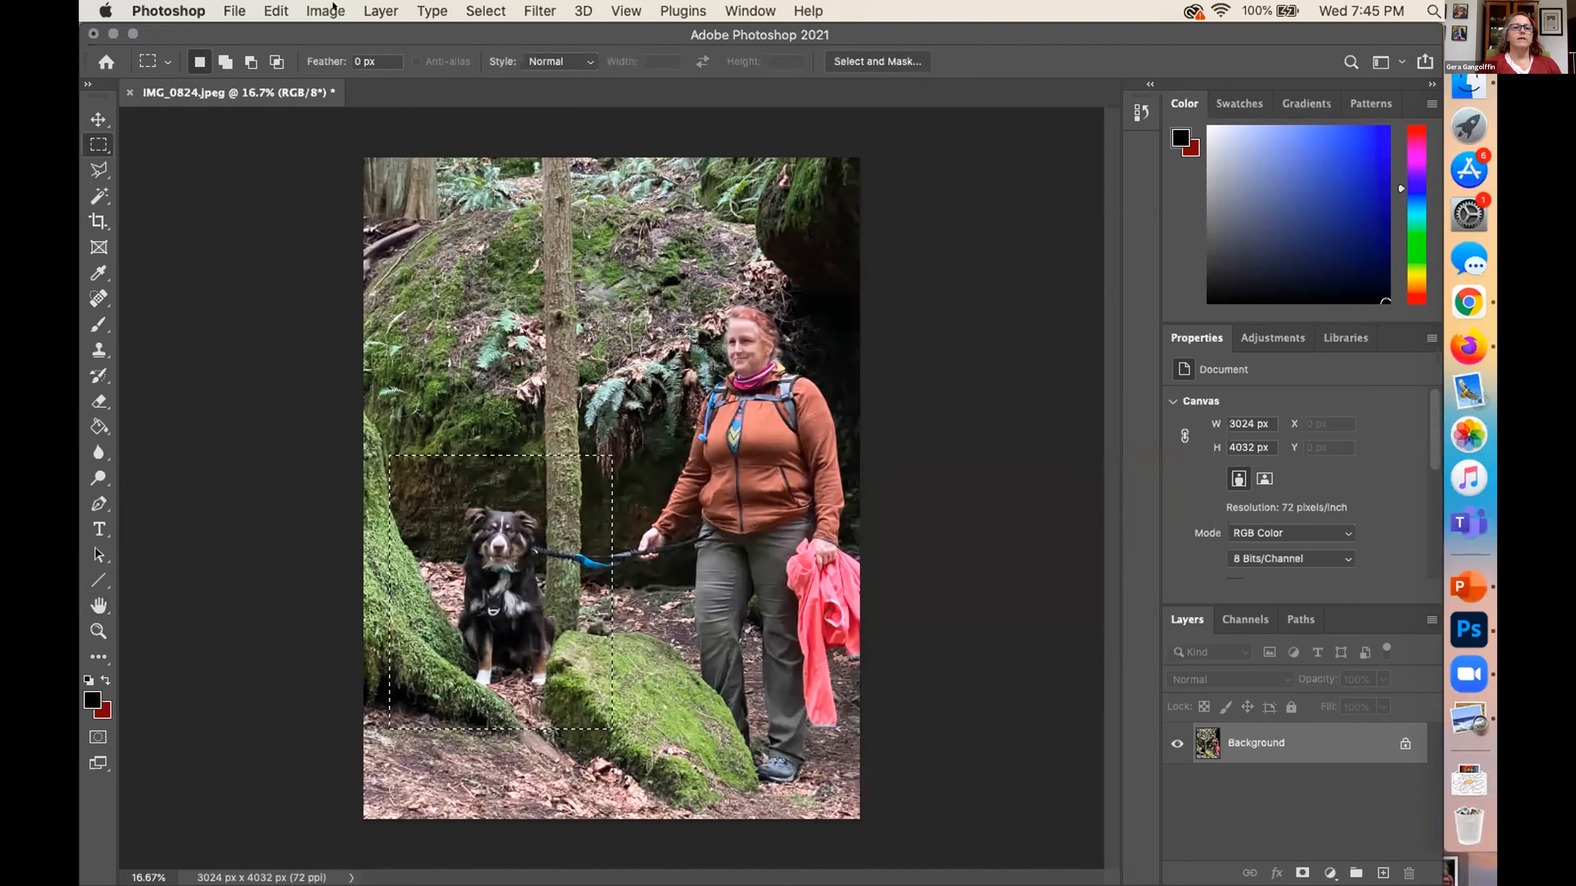
left_click(328, 10)
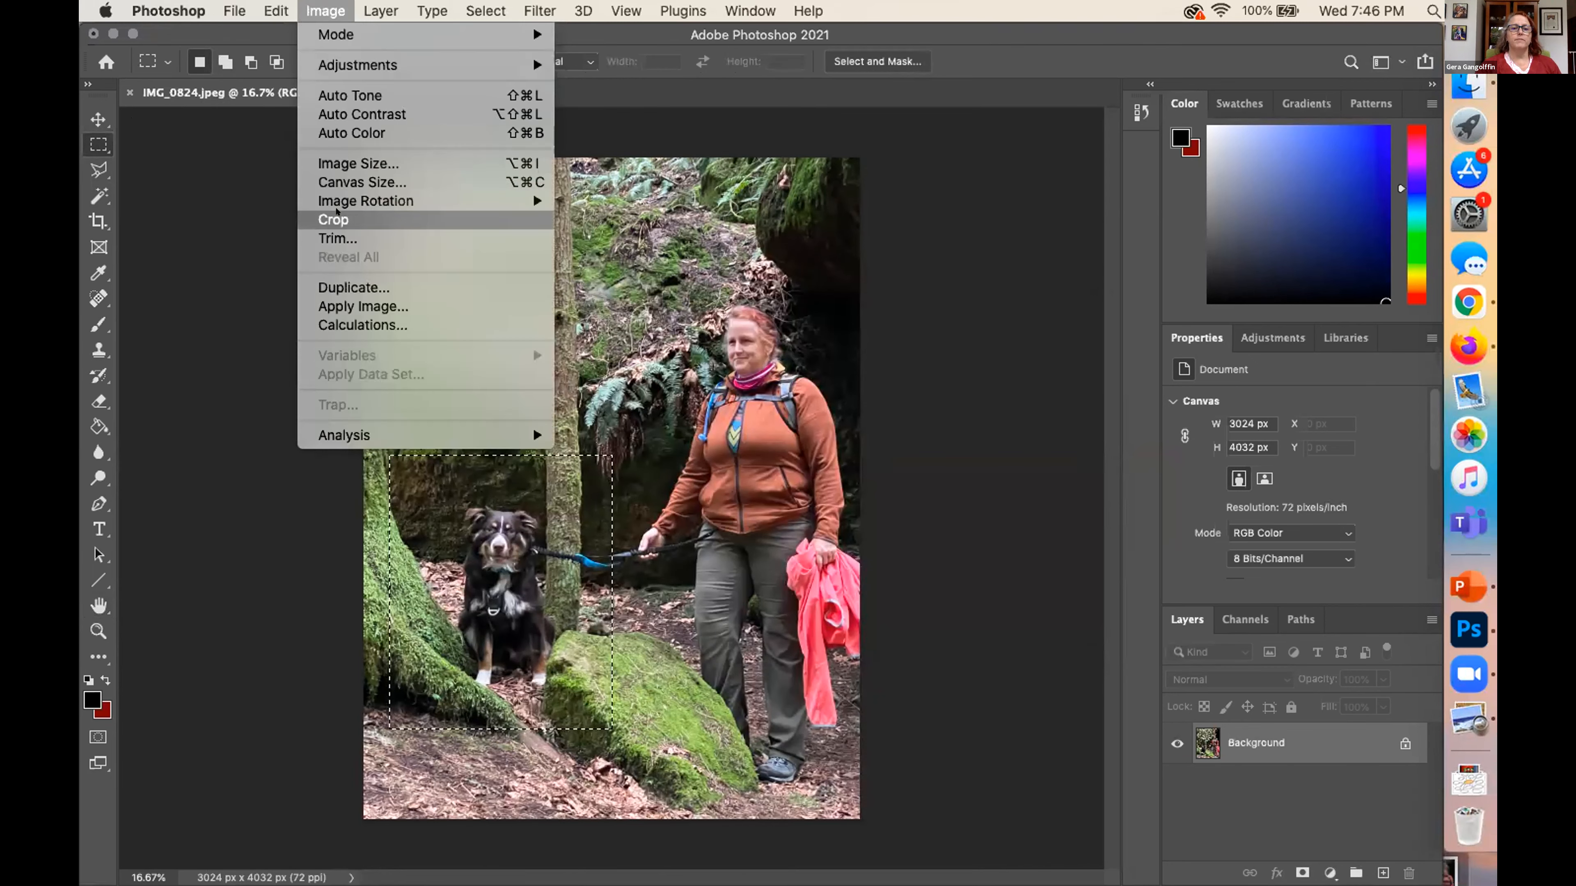
left_click(336, 214)
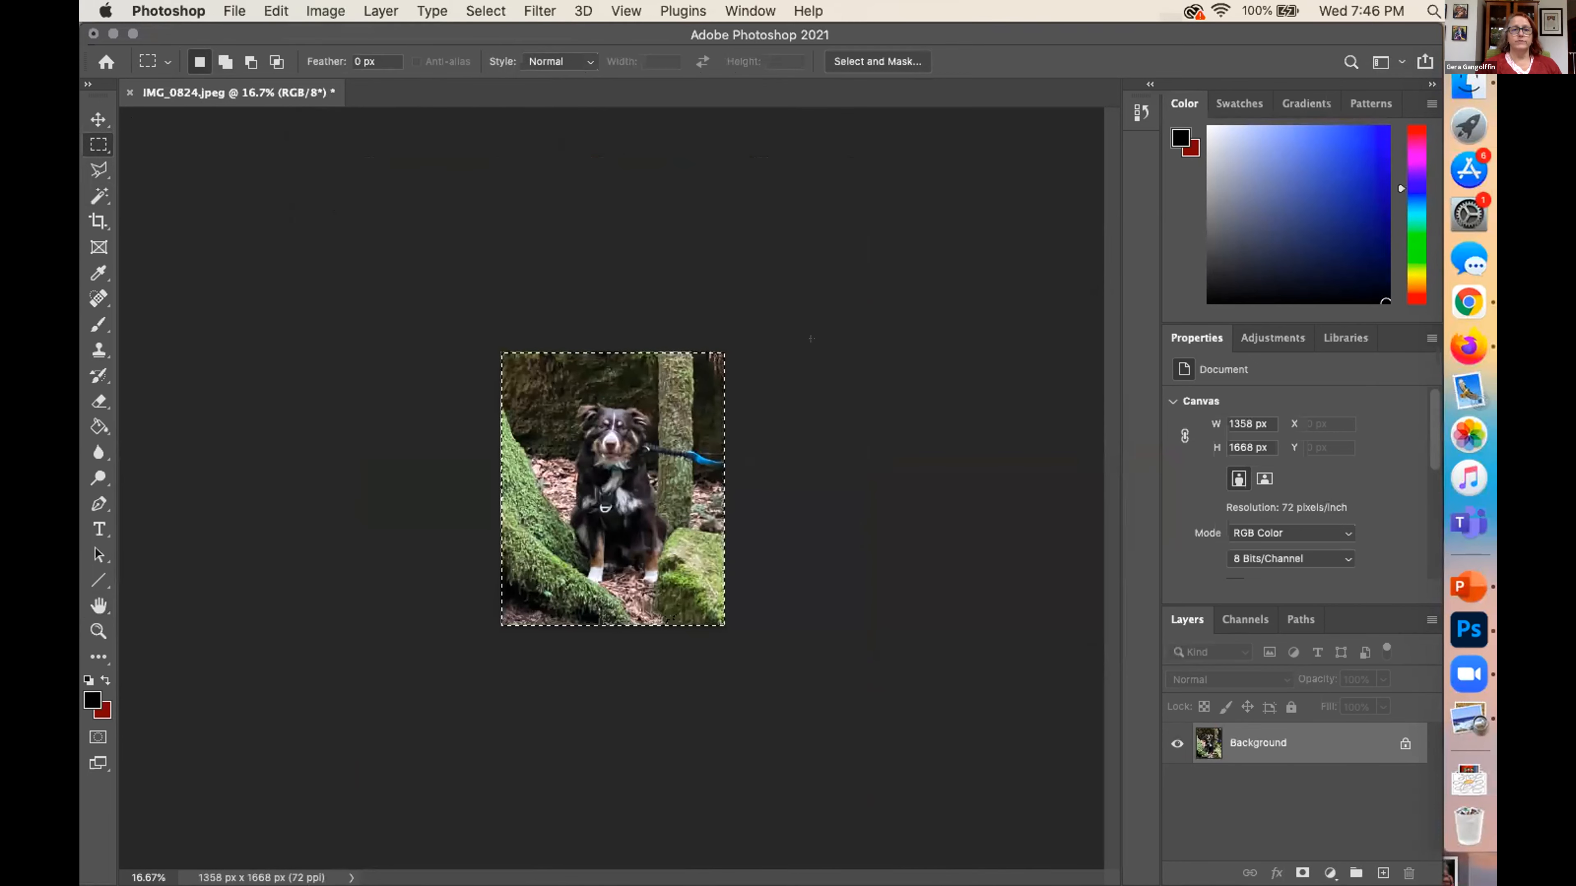
Apply the Auto Tone, Auto Contrast and Auto Color corrections to the cropped dog photo
left_click(327, 11)
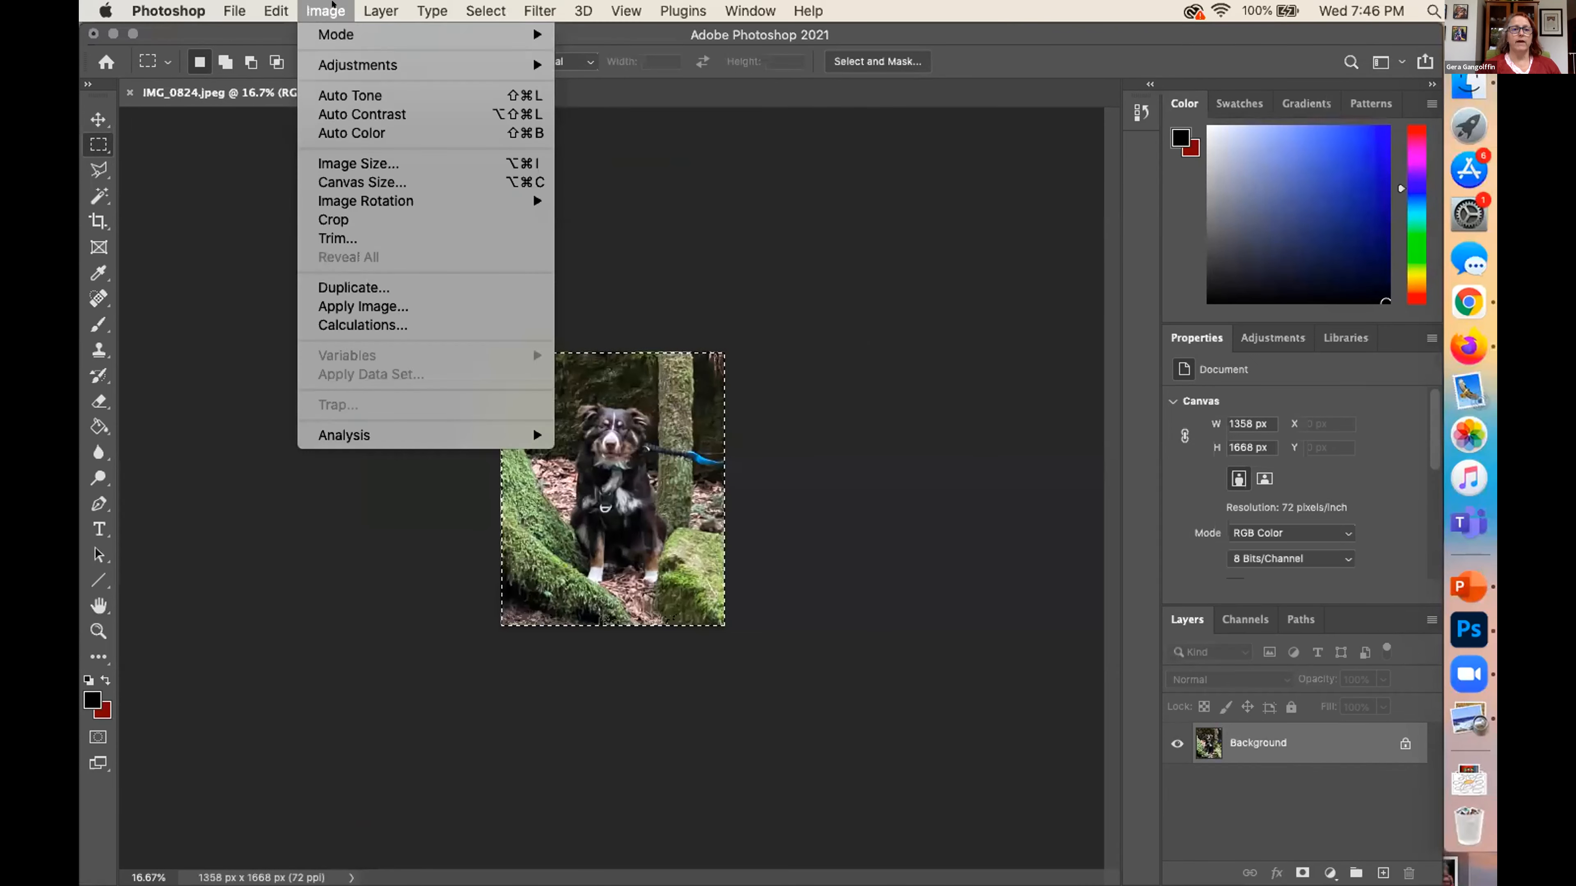
mouse_move(352, 59)
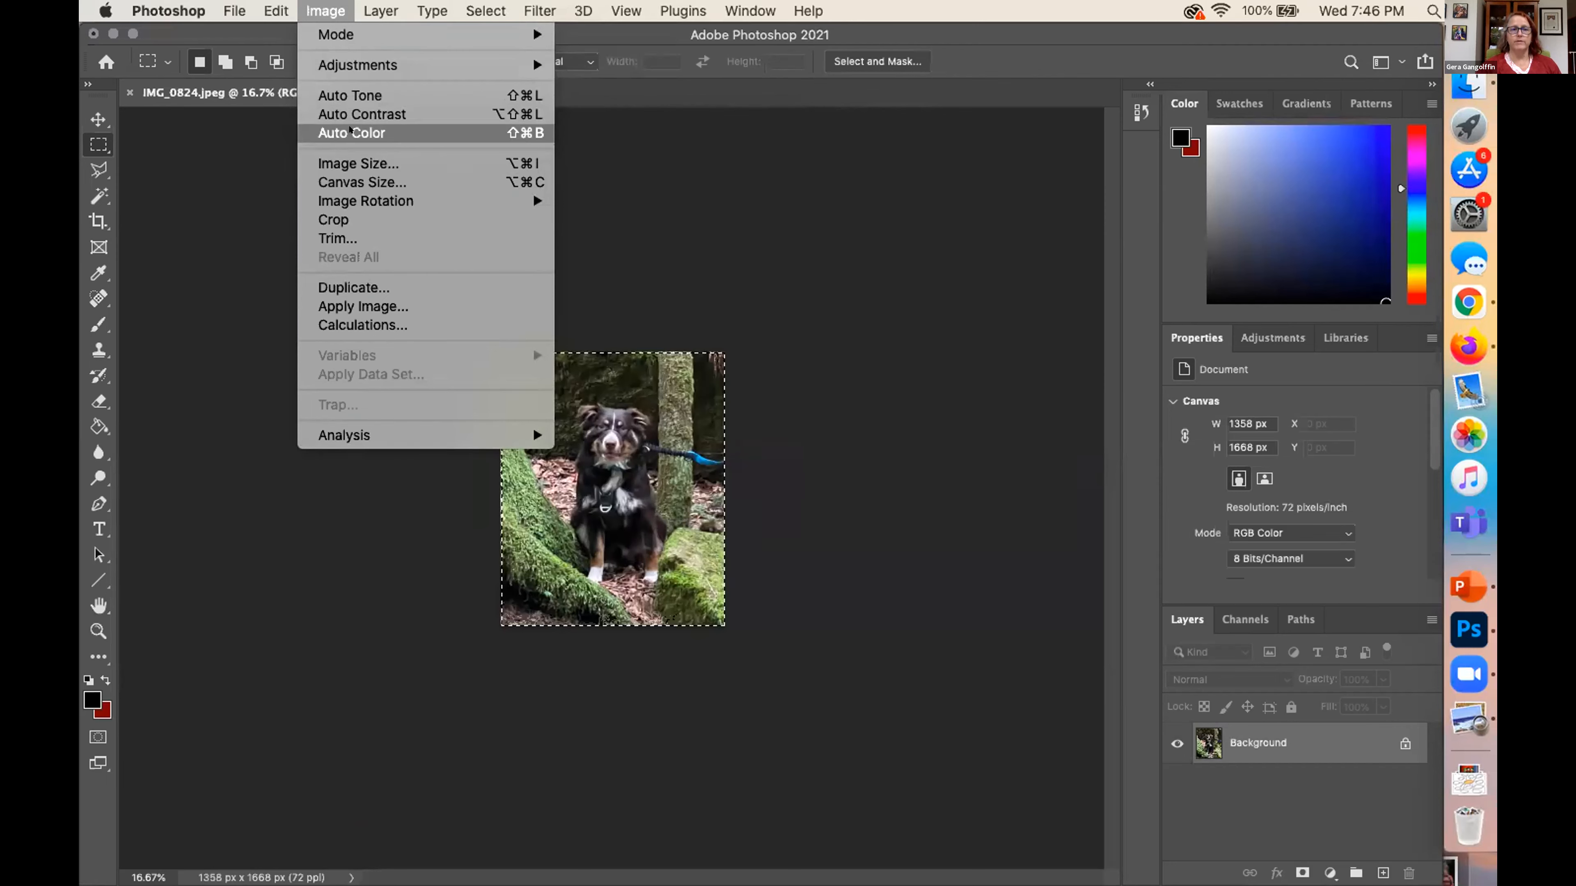
left_click(350, 89)
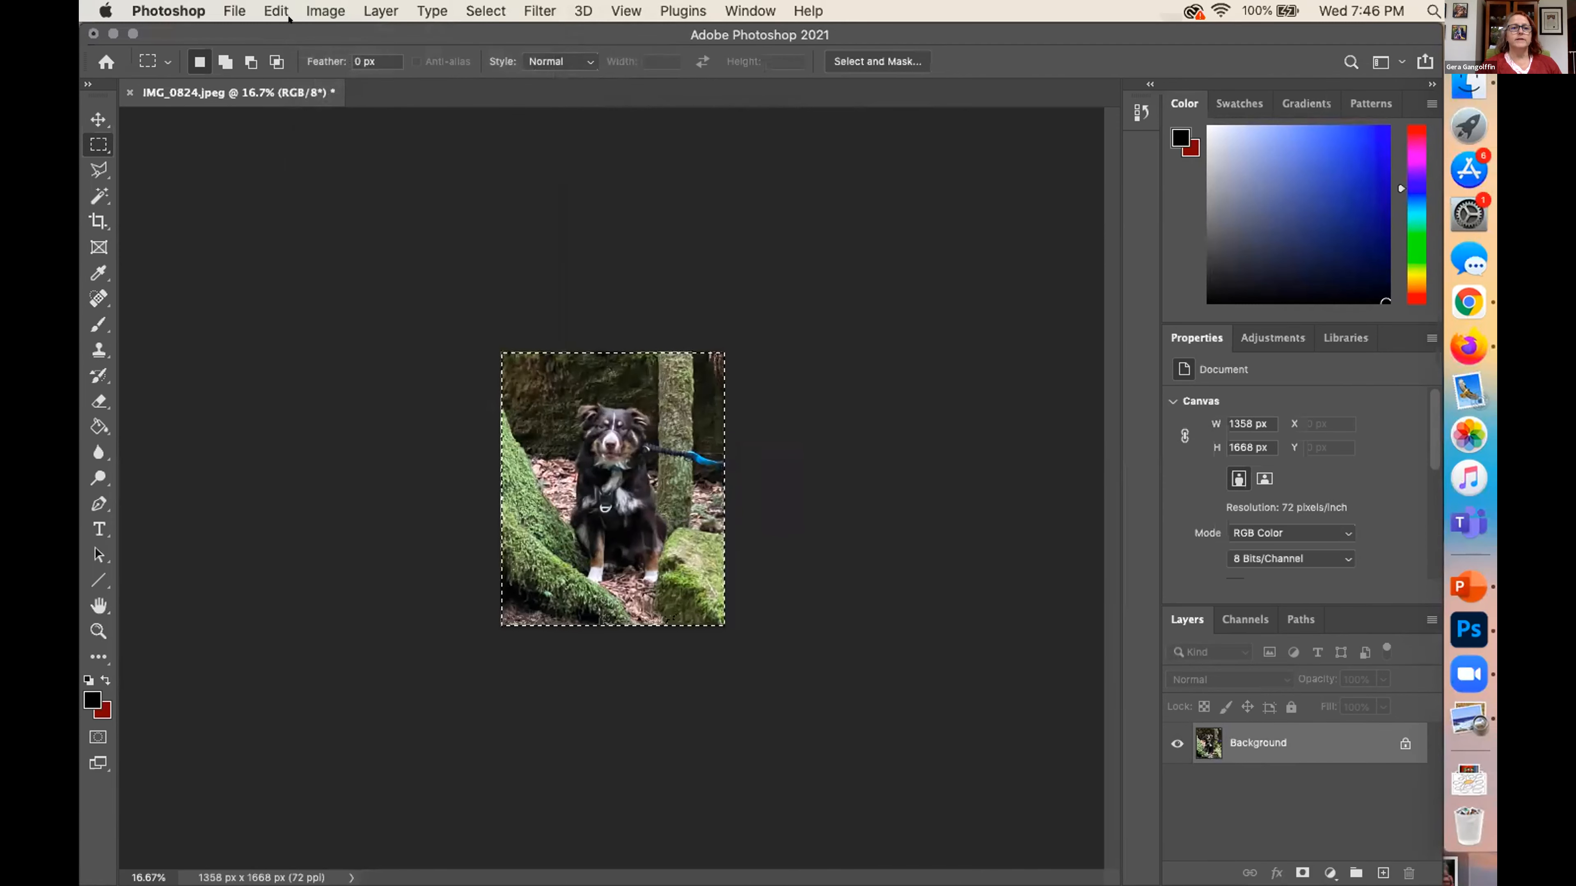
left_click(325, 11)
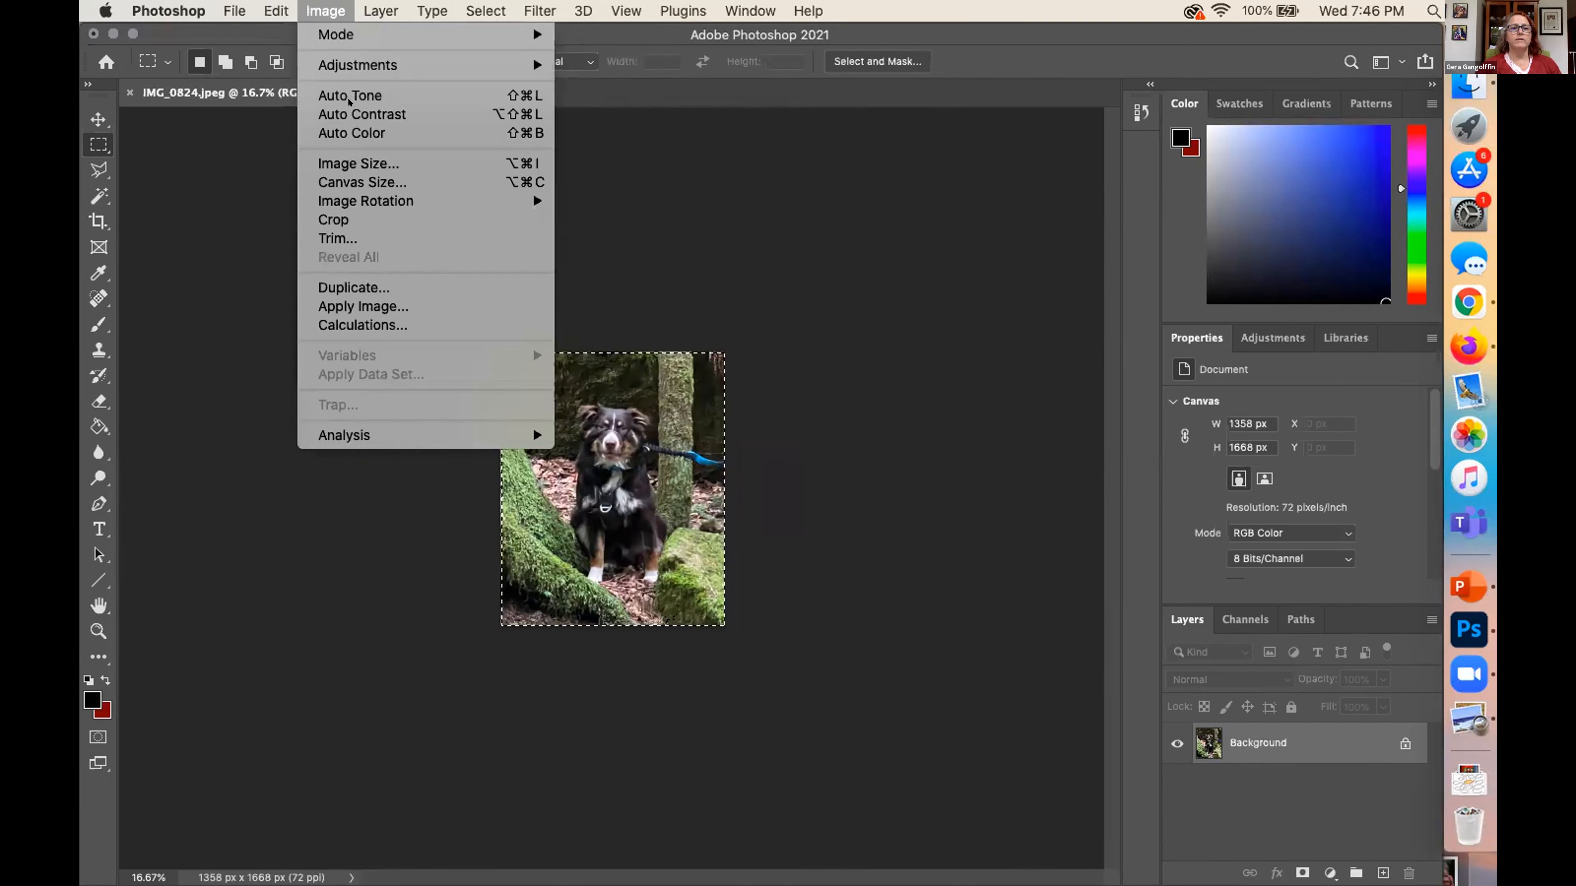
left_click(350, 114)
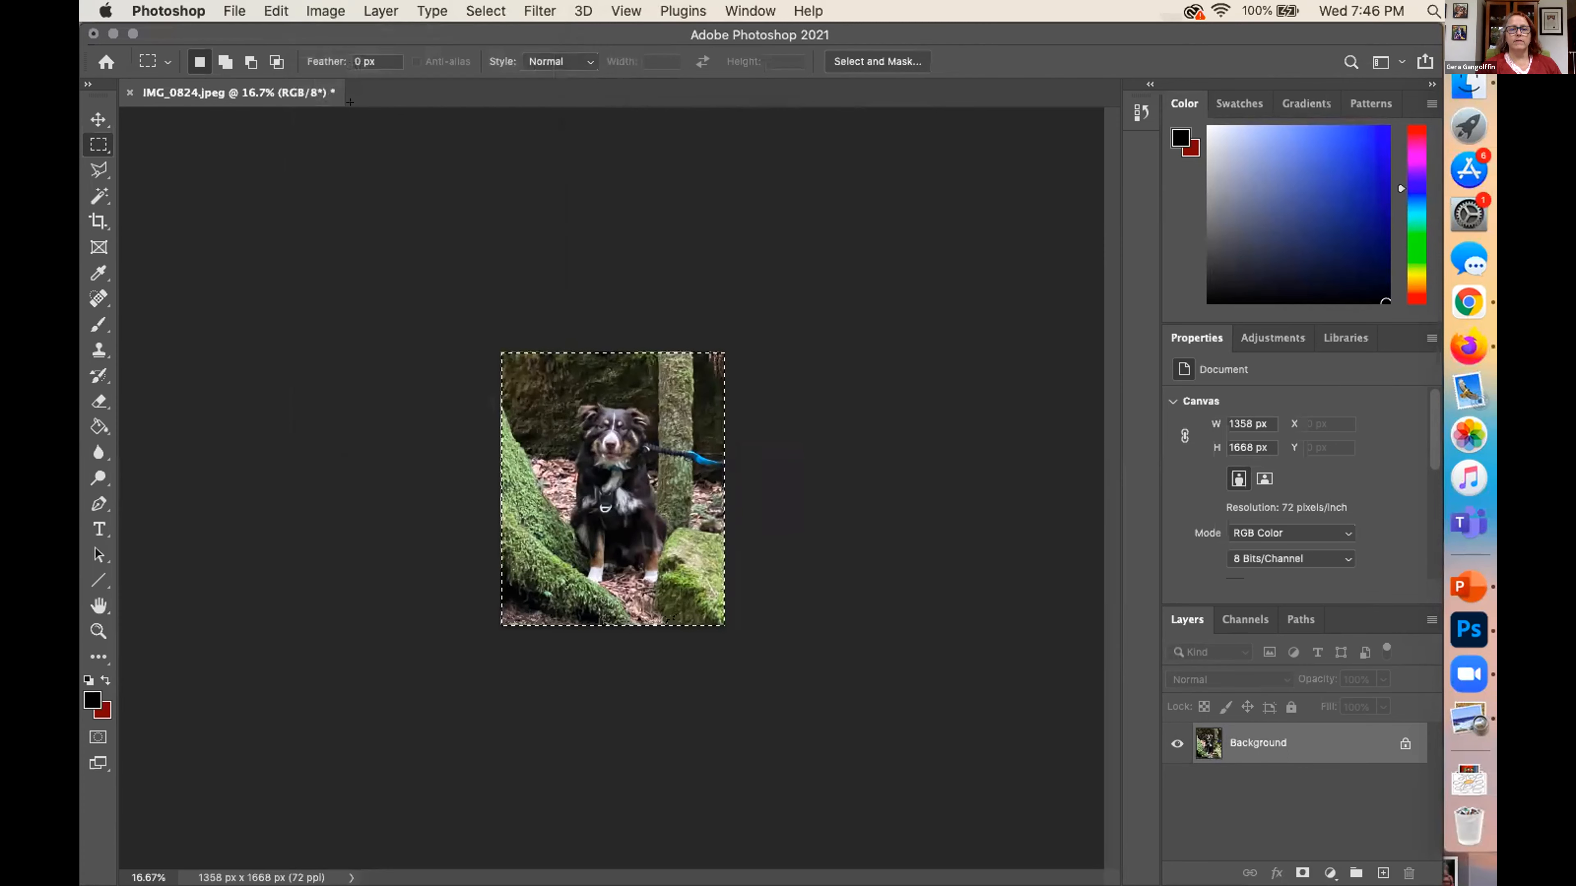
left_click(325, 11)
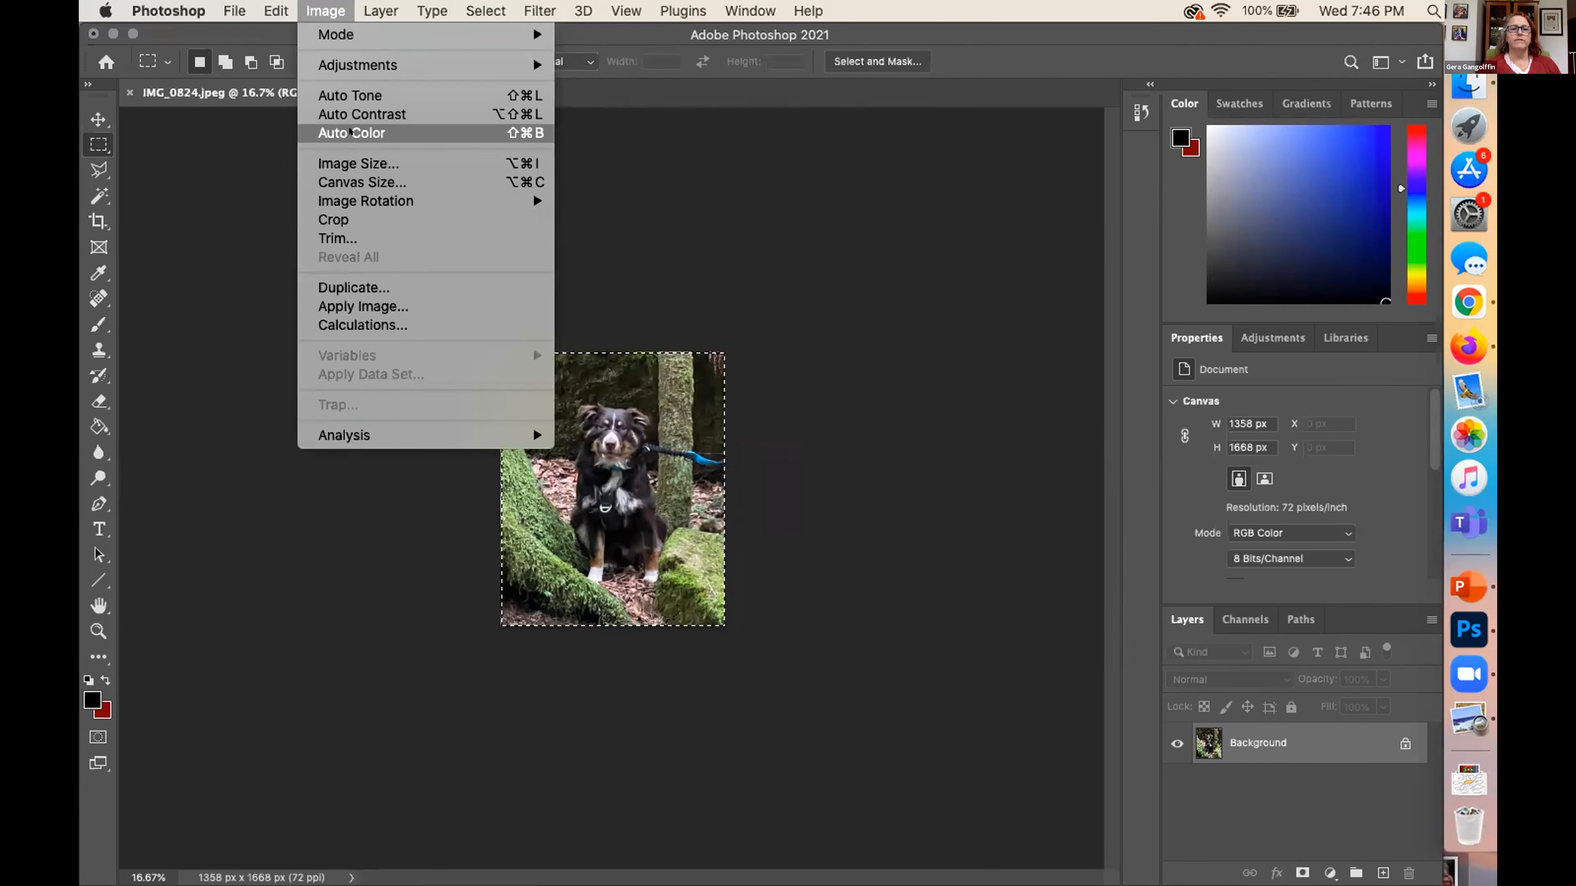
left_click(350, 132)
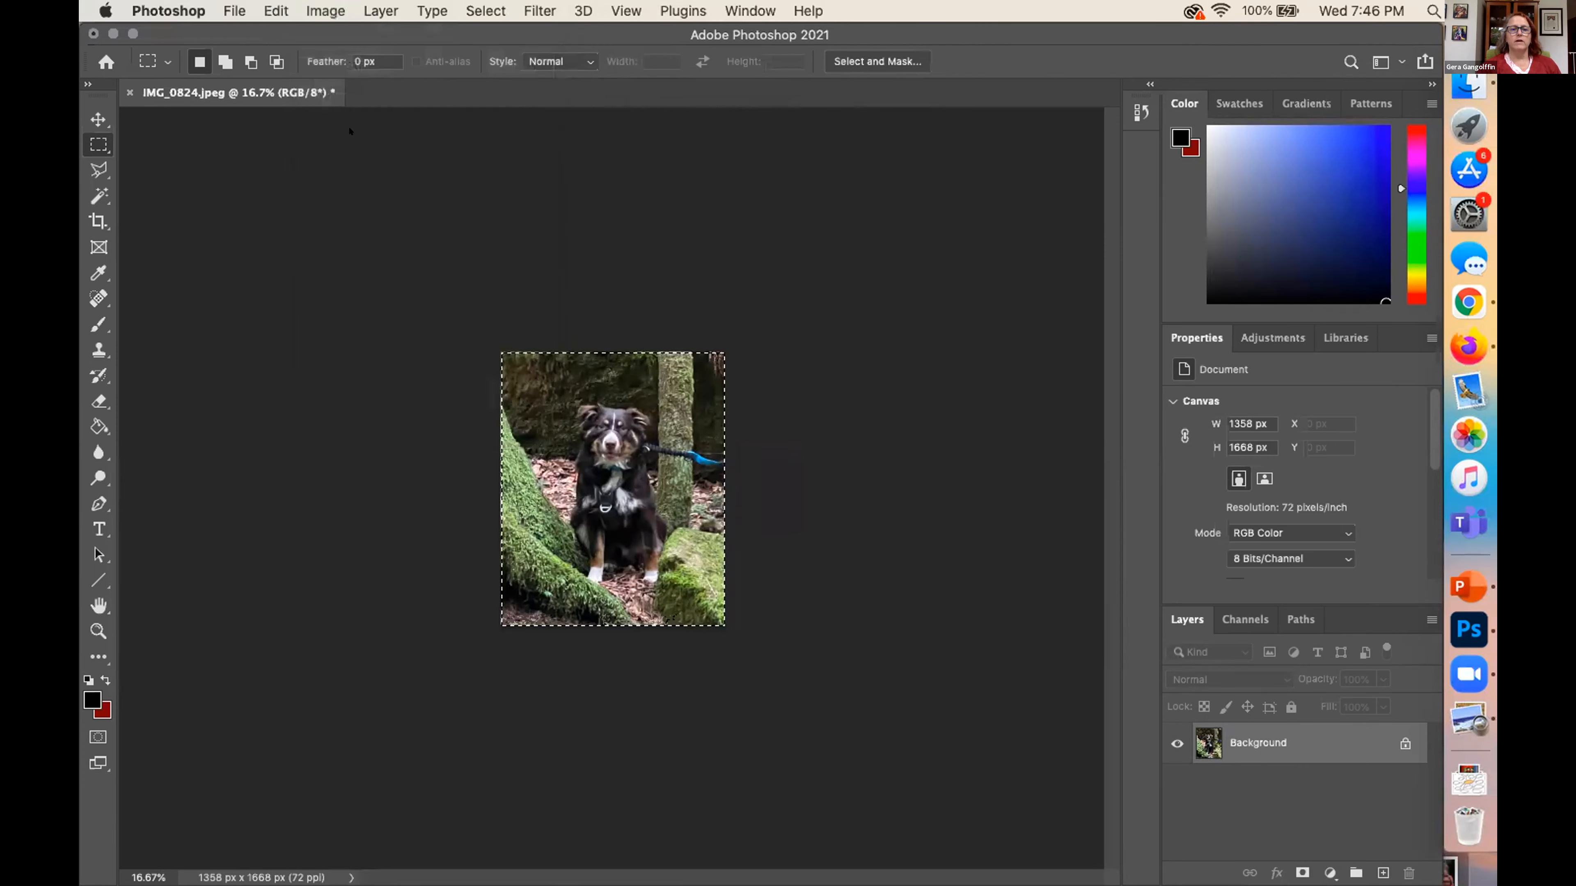
Adjust the cropped photo's brightness to 8 and its contrast to -2
left_click(318, 10)
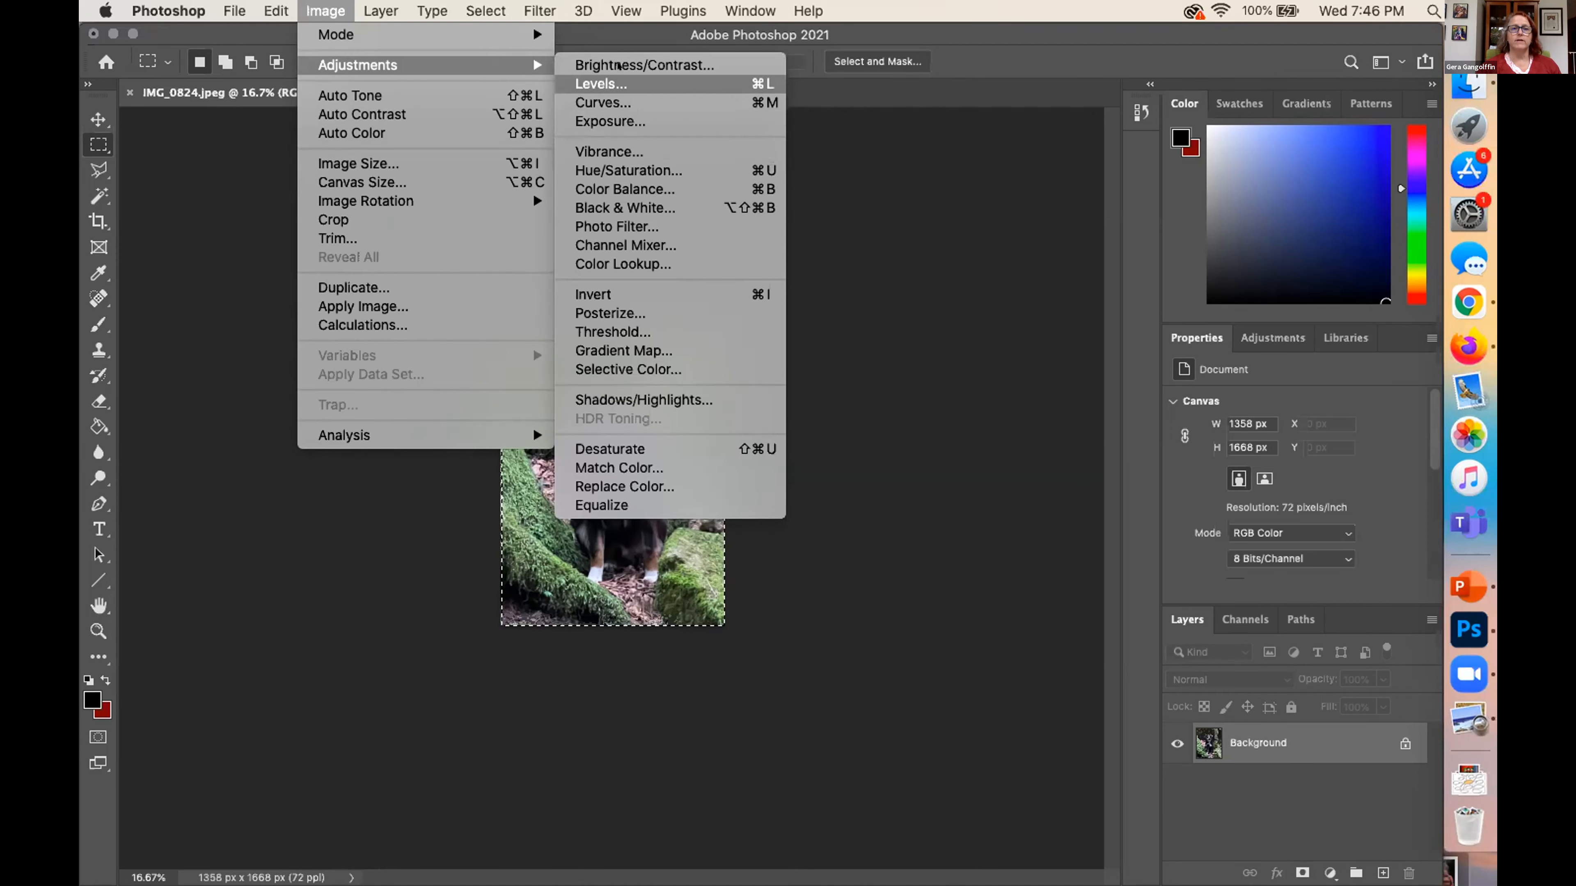
left_click(618, 61)
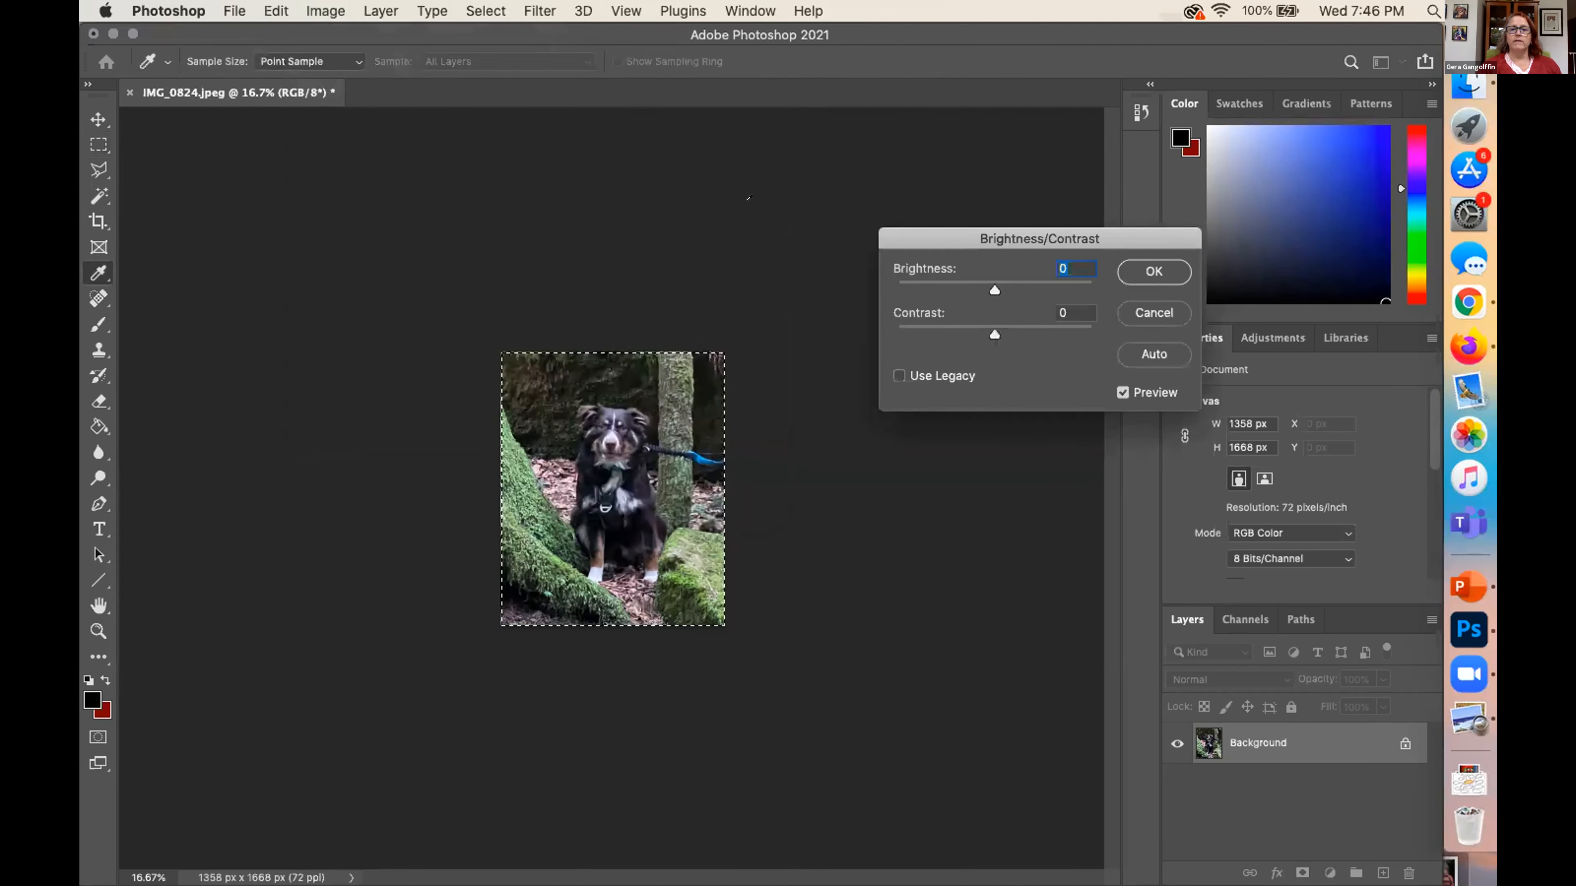
left_click_drag(1010, 289, 989, 334)
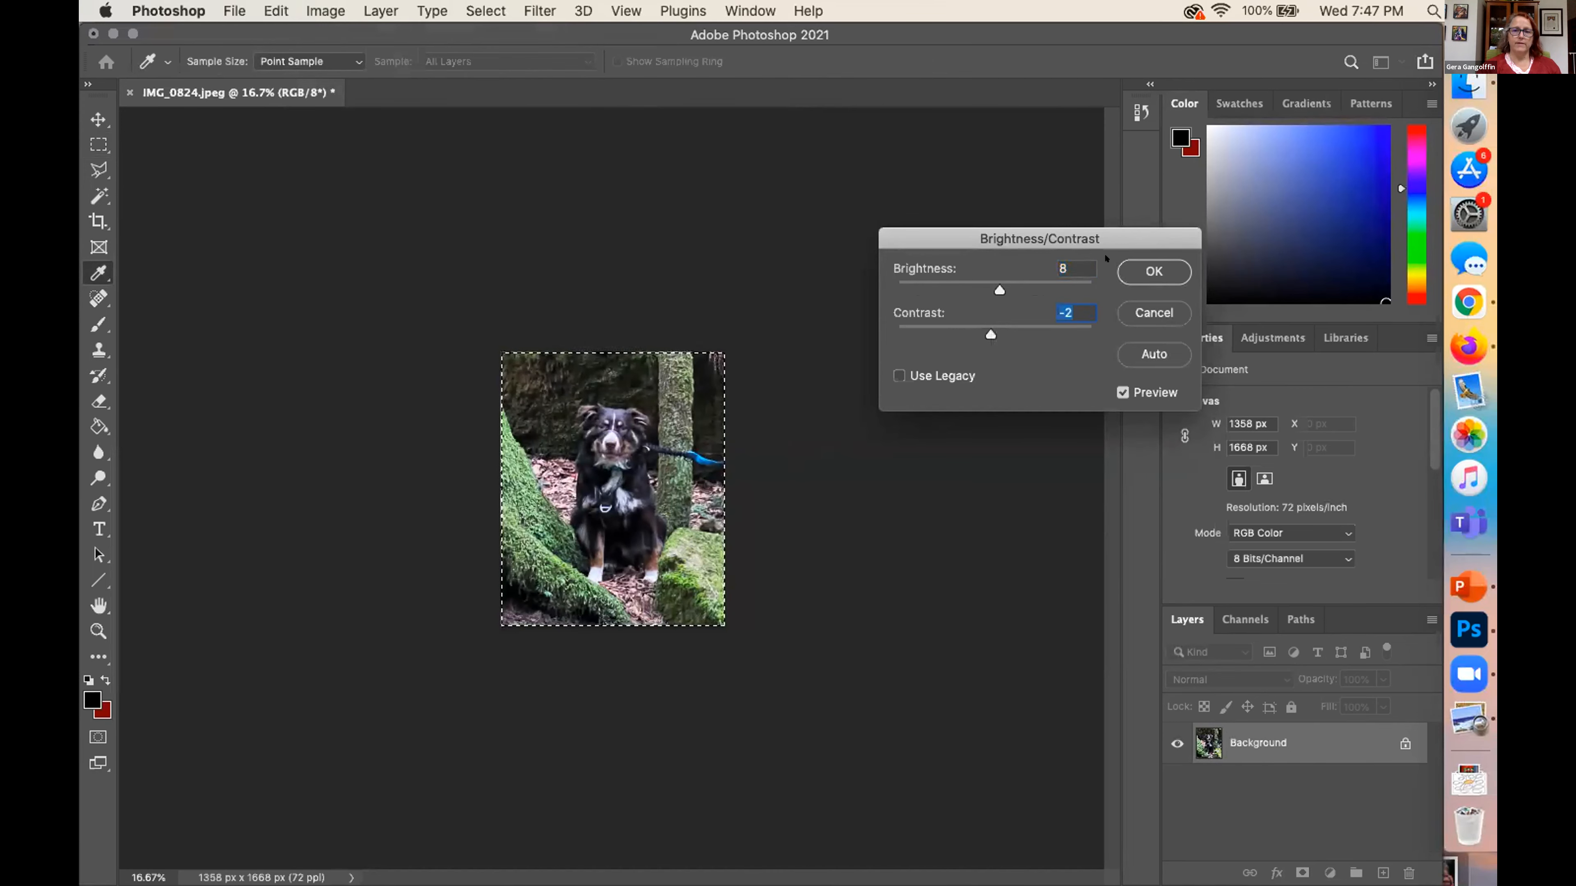
left_click(1152, 272)
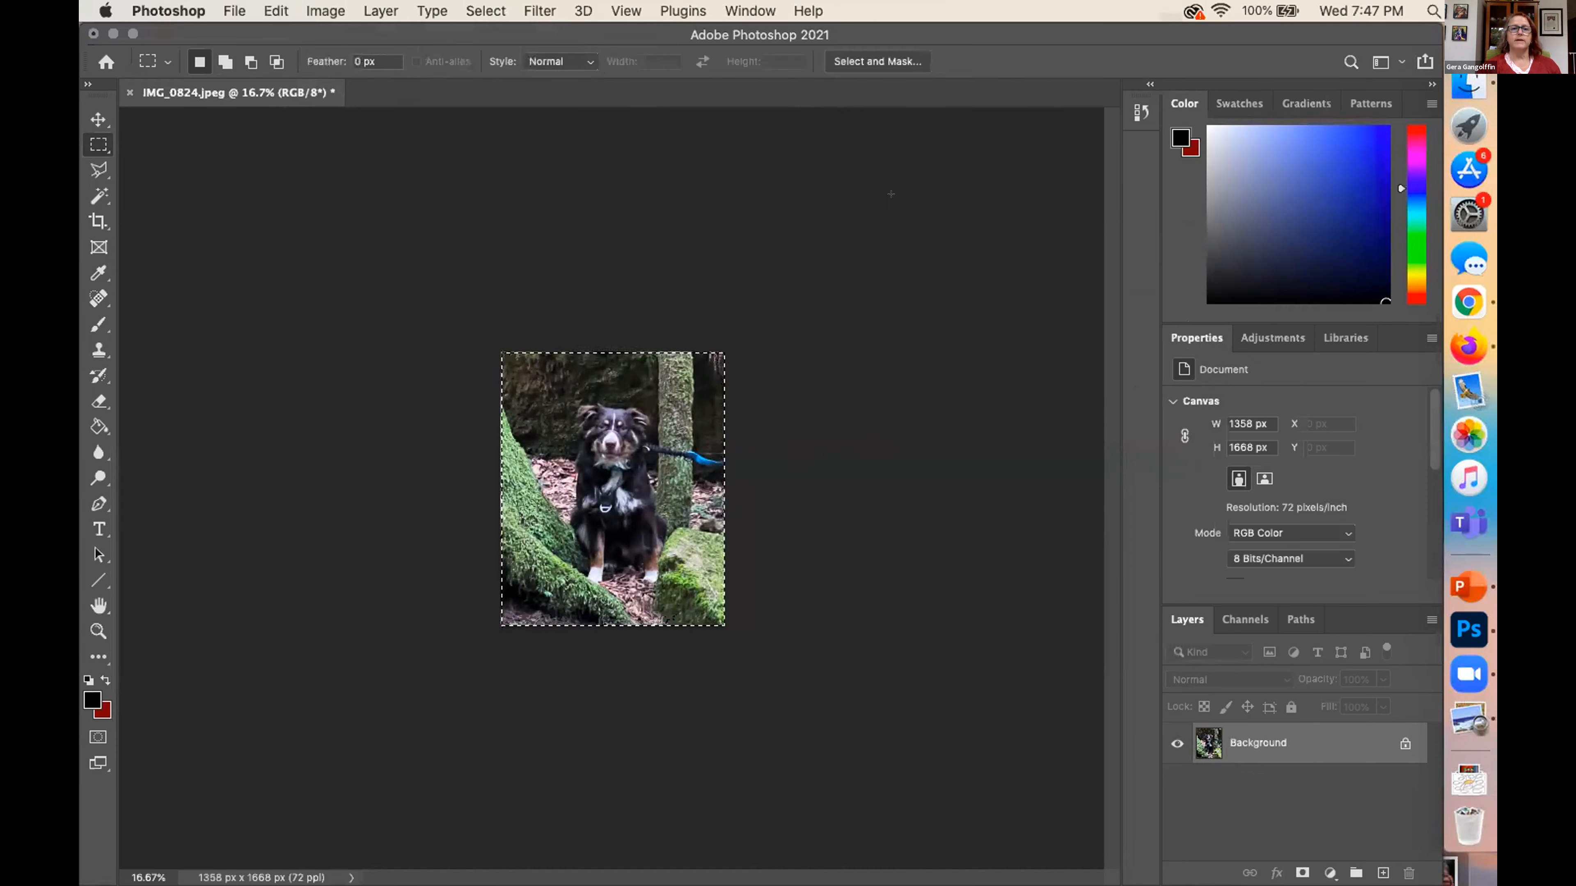
Try a Hue/Saturation adjustment on the dog photo with saturation -1 and hue -3, and cancel it
left_click(325, 11)
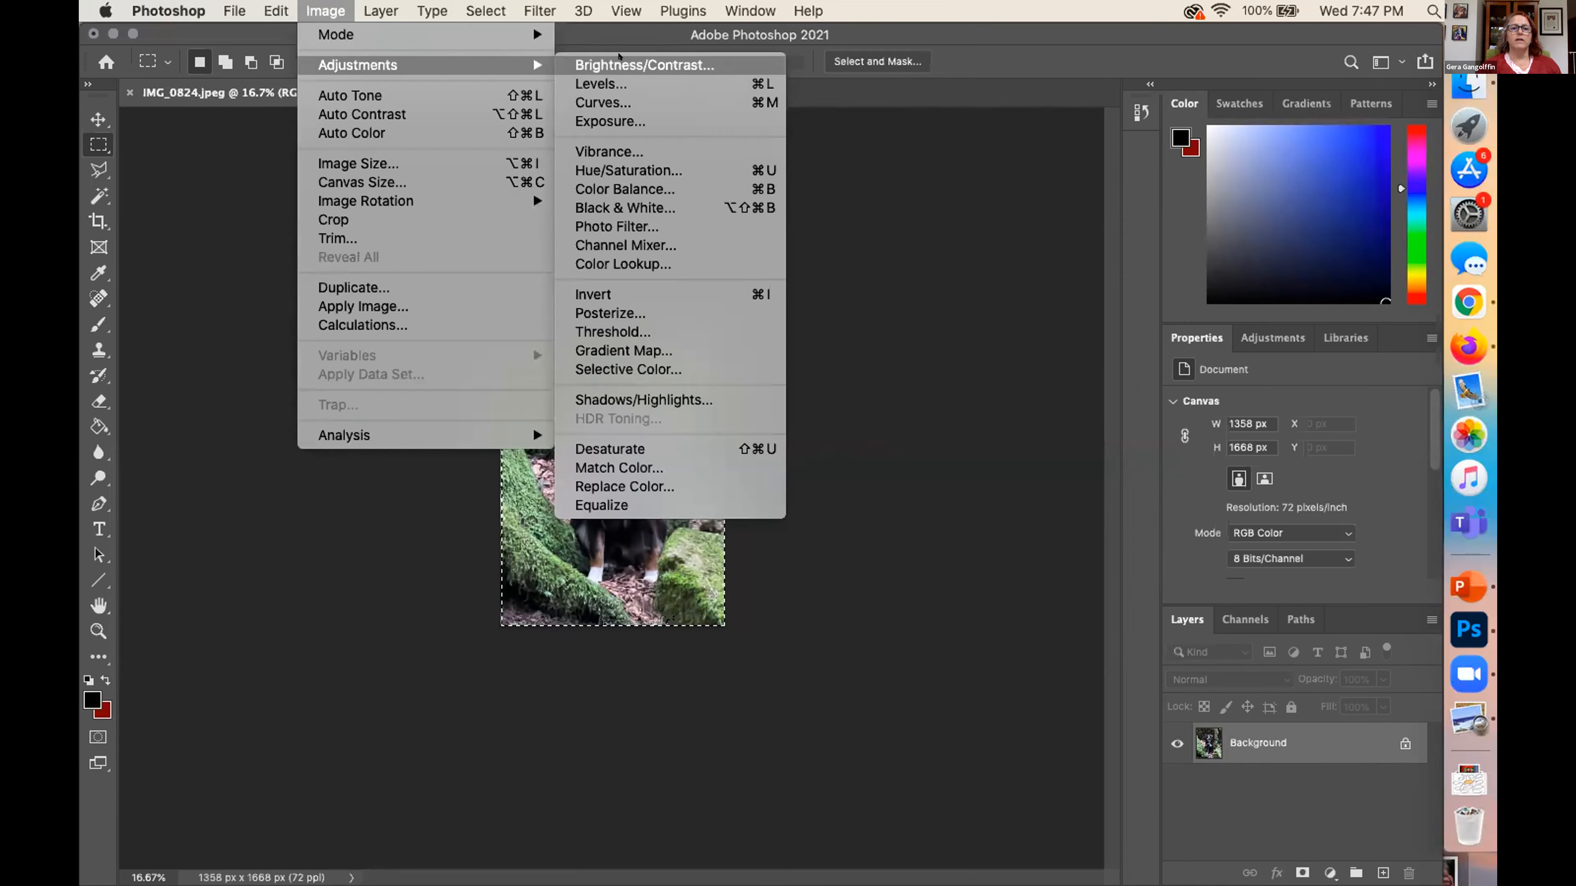
left_click(619, 169)
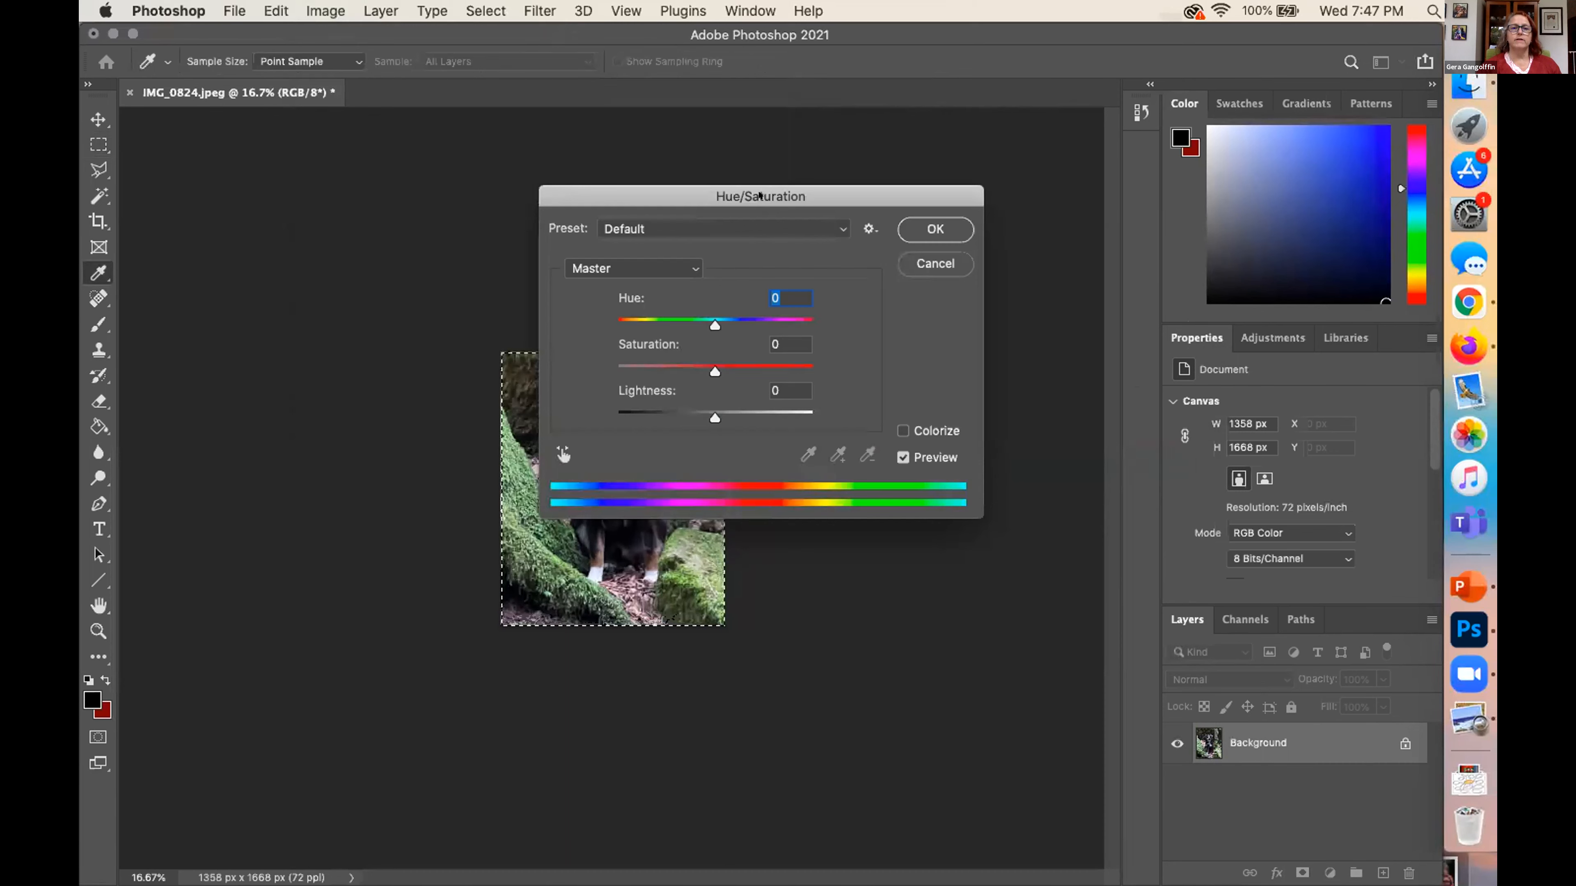
left_click_drag(760, 196, 1028, 160)
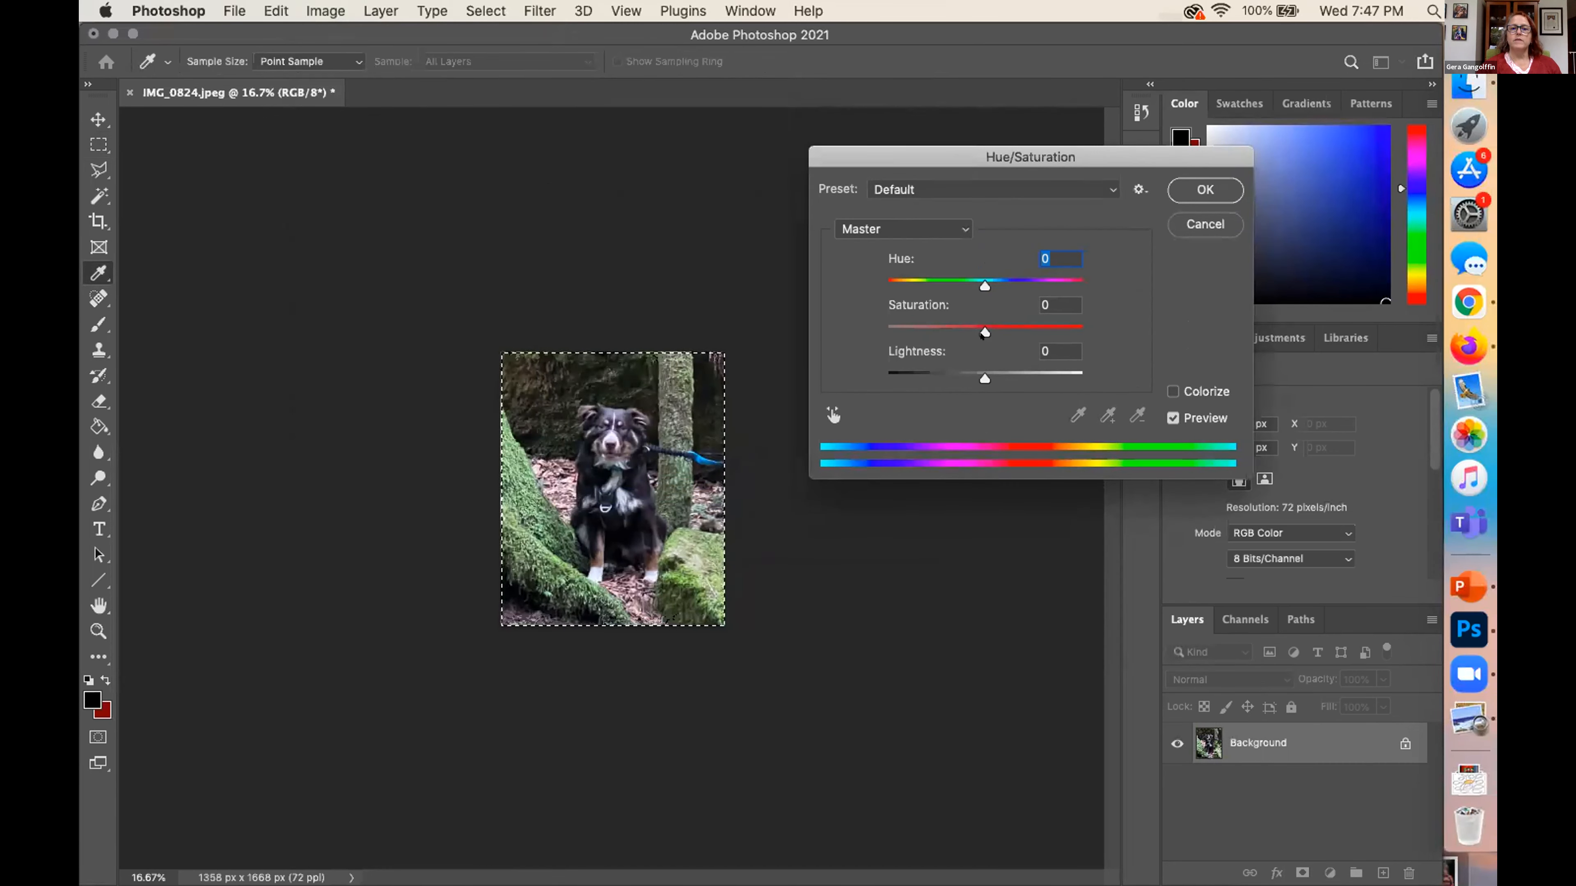
left_click(980, 323)
mouse_move(979, 323)
left_mouse_down()
mouse_move(1075, 338)
mouse_move(869, 337)
mouse_move(976, 336)
left_mouse_up()
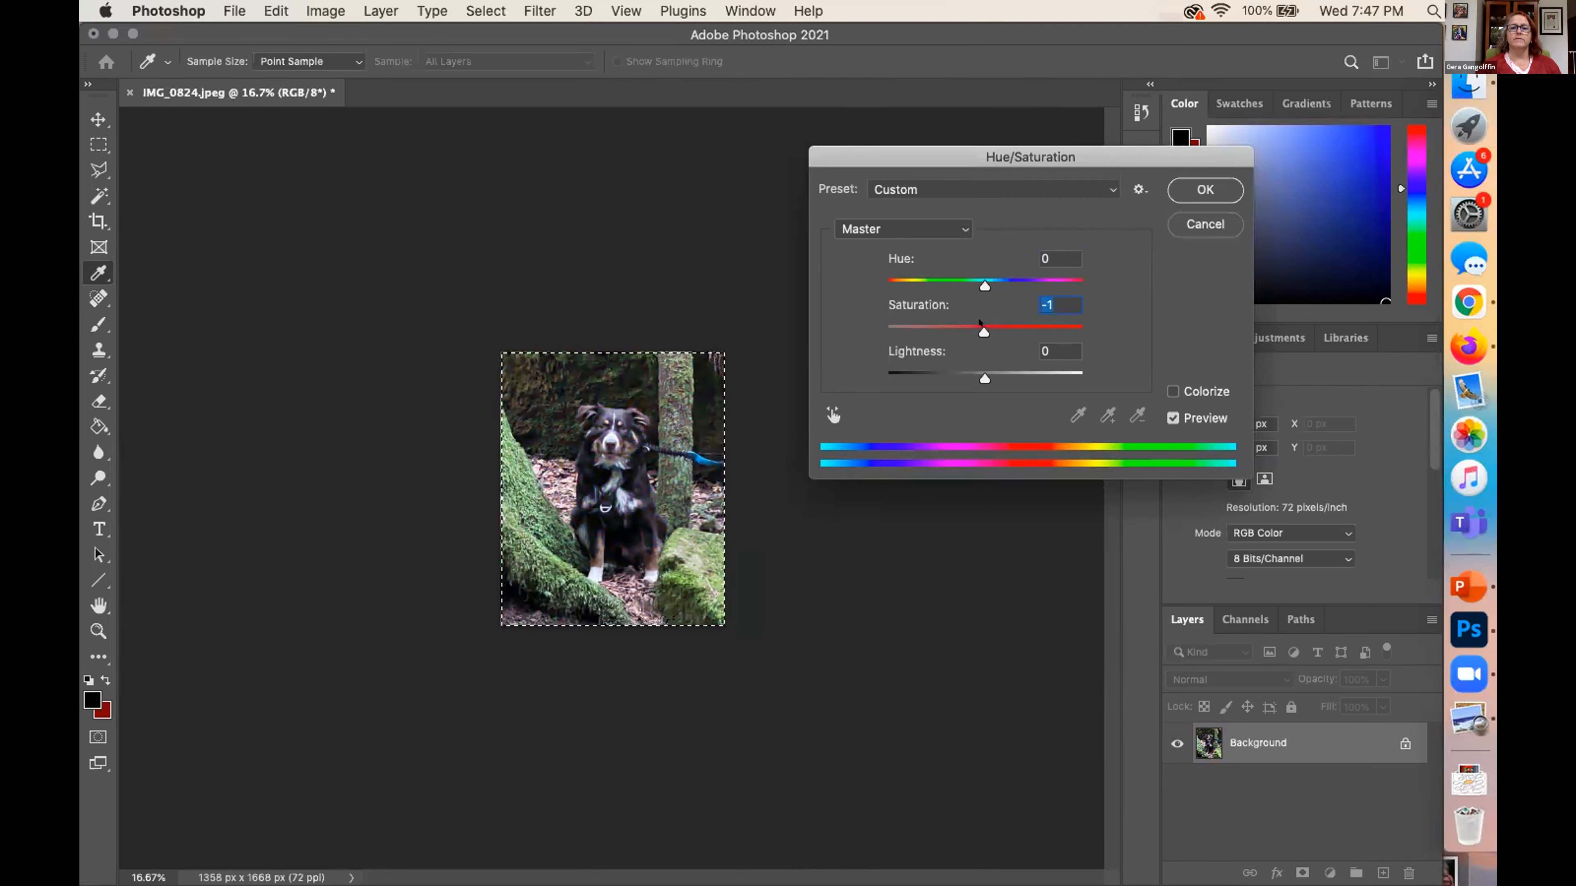
left_click(980, 277)
mouse_move(979, 277)
left_mouse_down()
mouse_move(1001, 283)
mouse_move(884, 273)
mouse_move(1048, 281)
mouse_move(968, 278)
mouse_move(982, 286)
left_mouse_up()
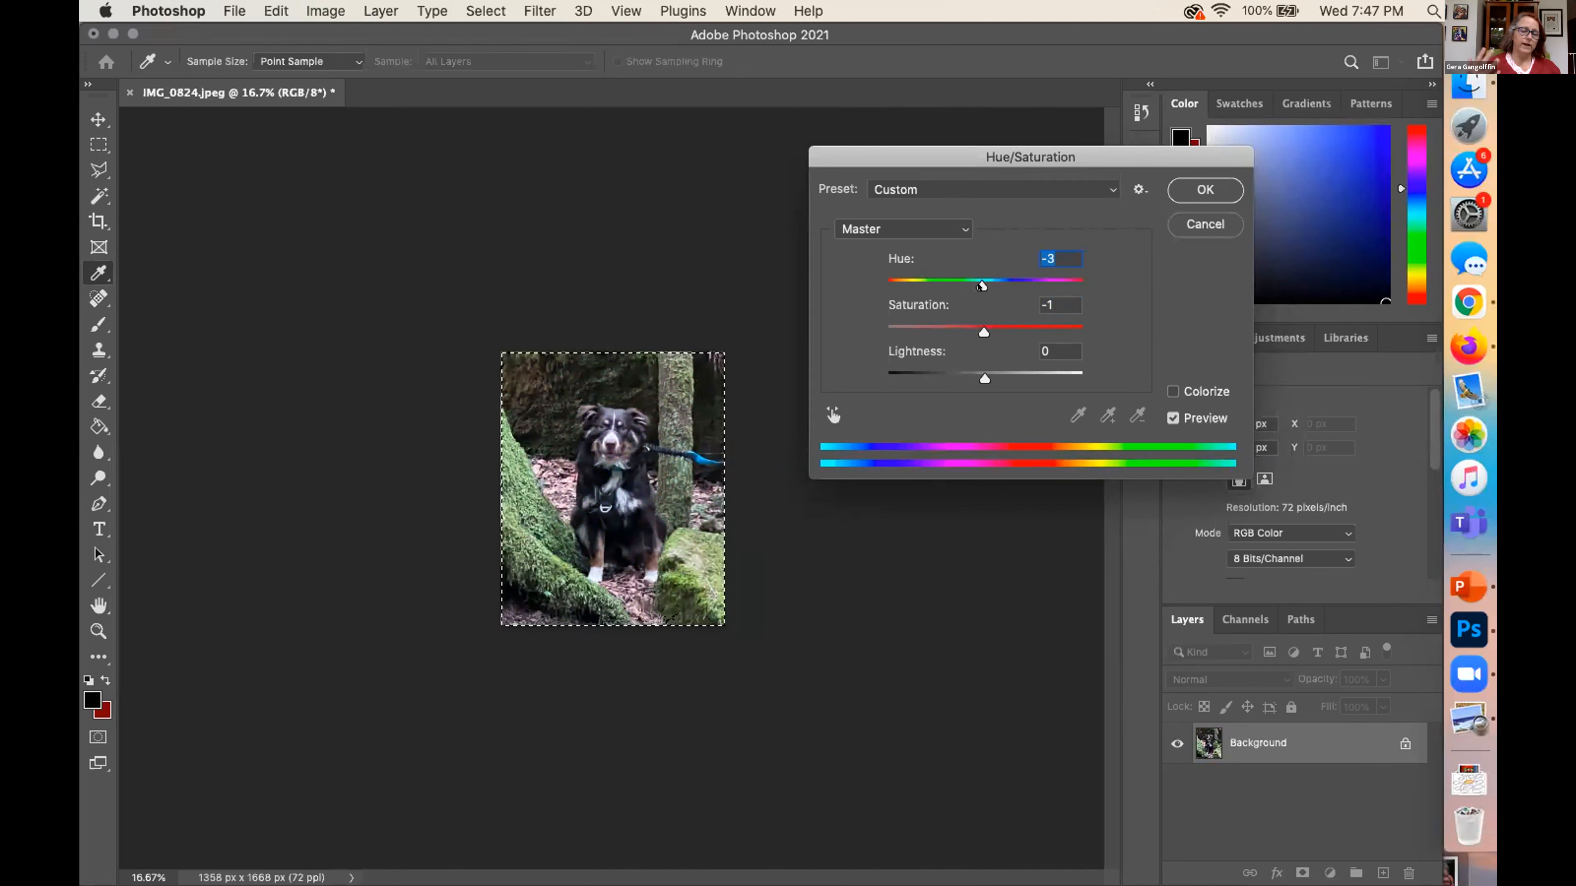
left_click(841, 633)
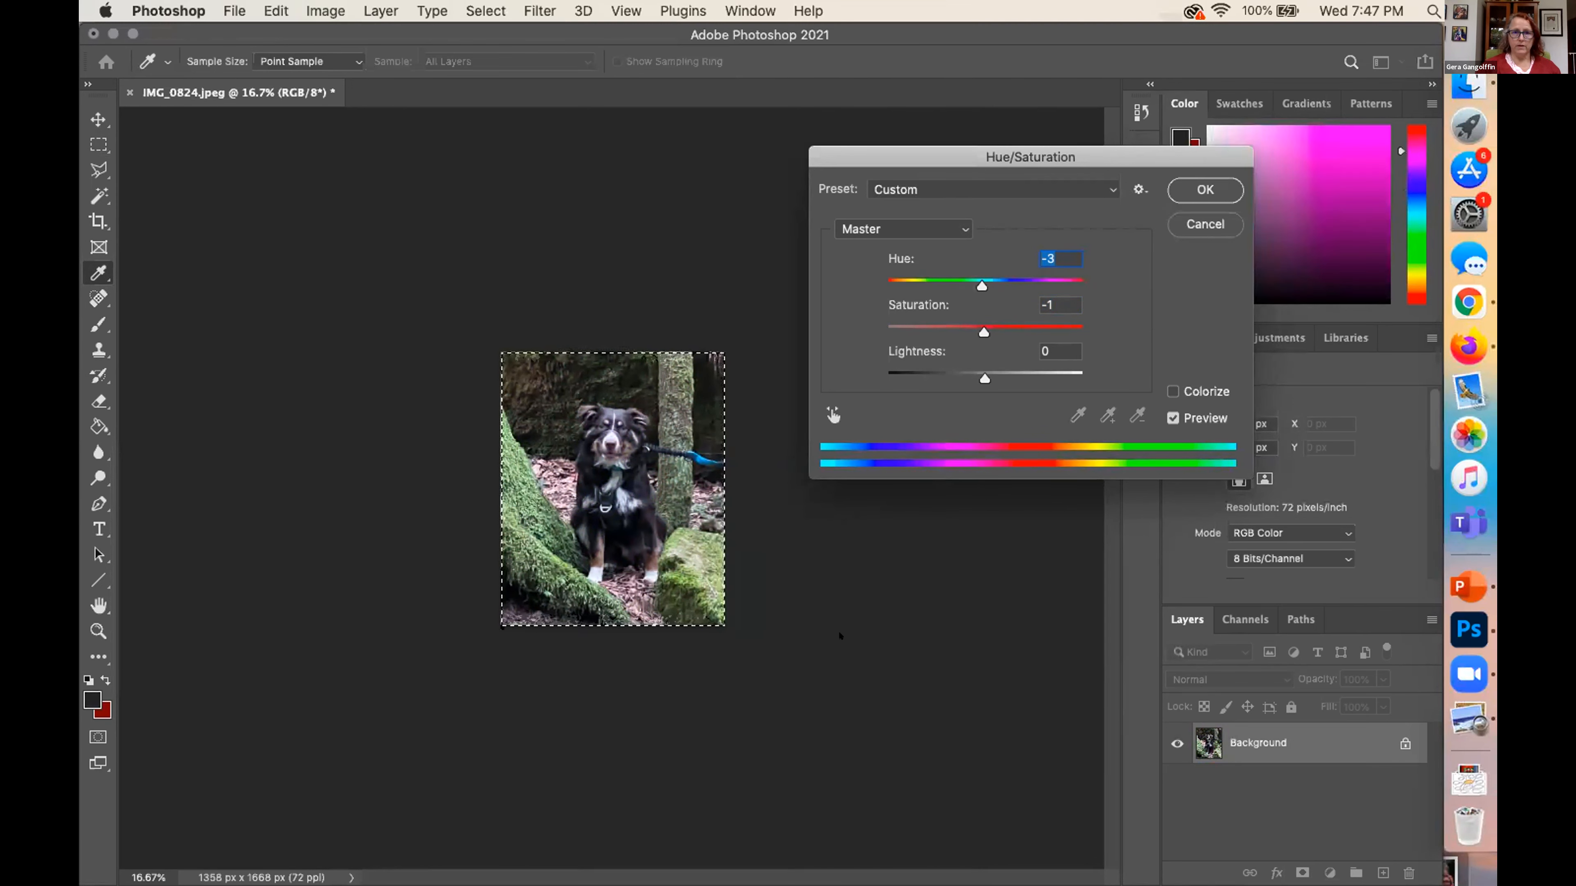
left_click(1203, 224)
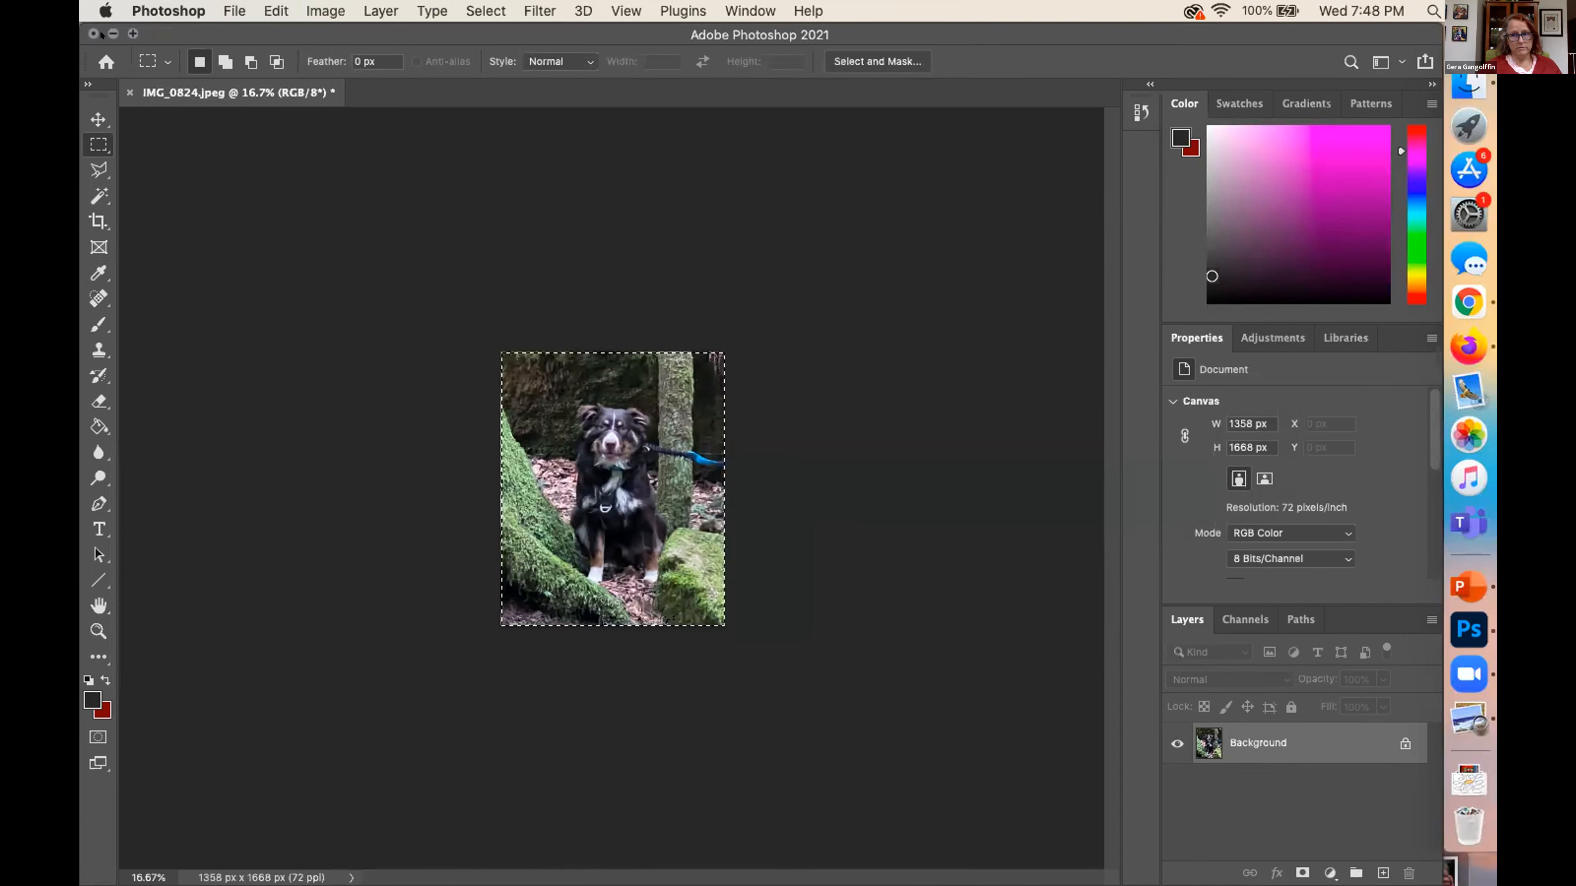
Switch from Photoshop to the Zoom meeting app
left_click(1468, 674)
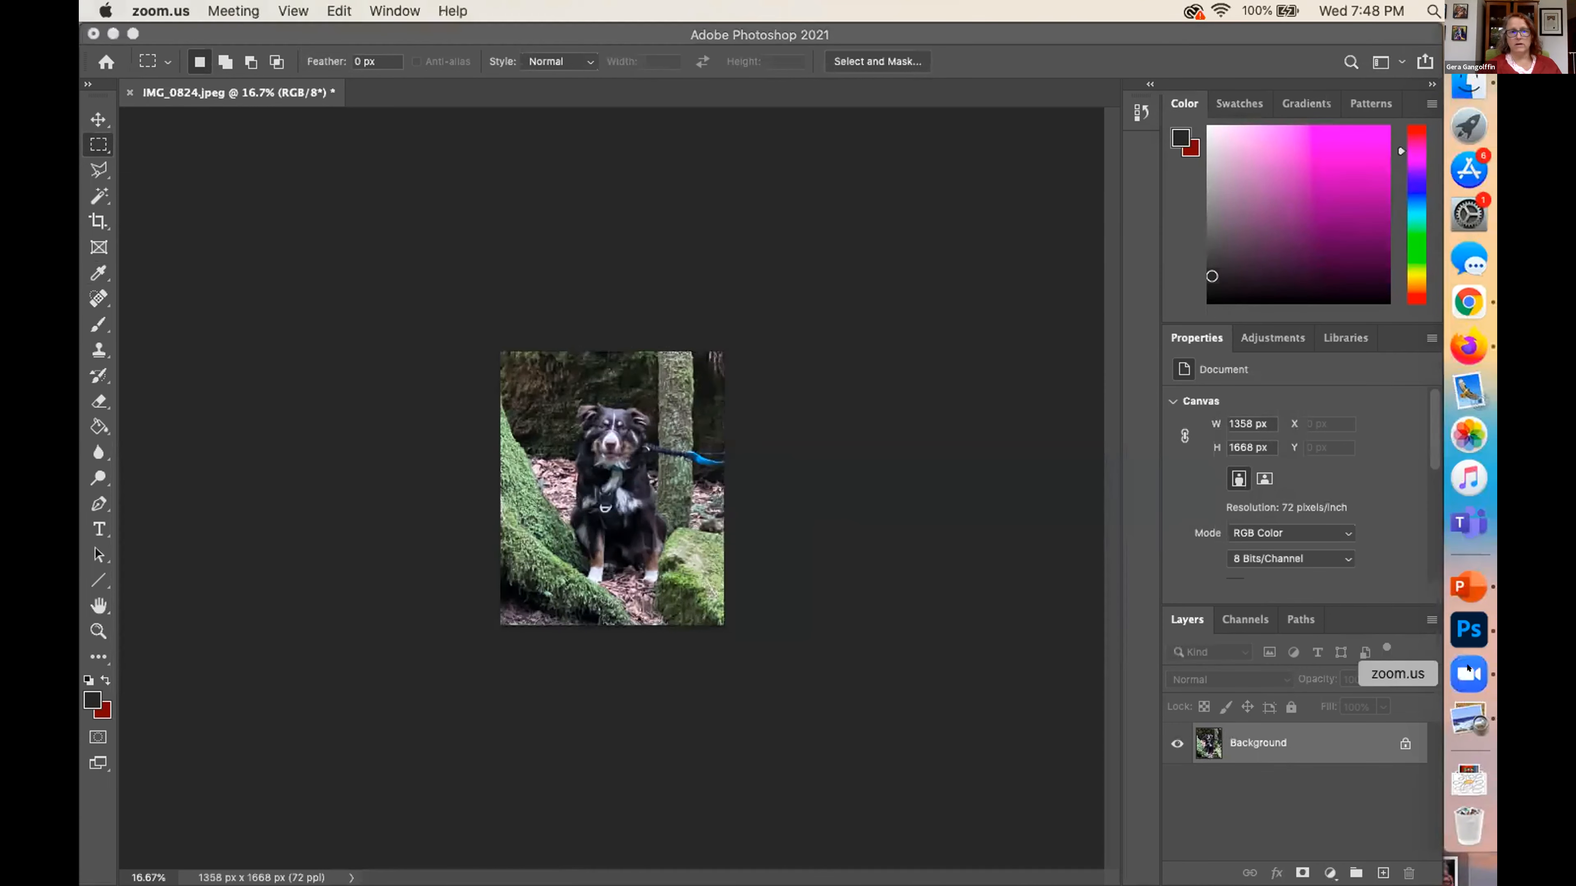
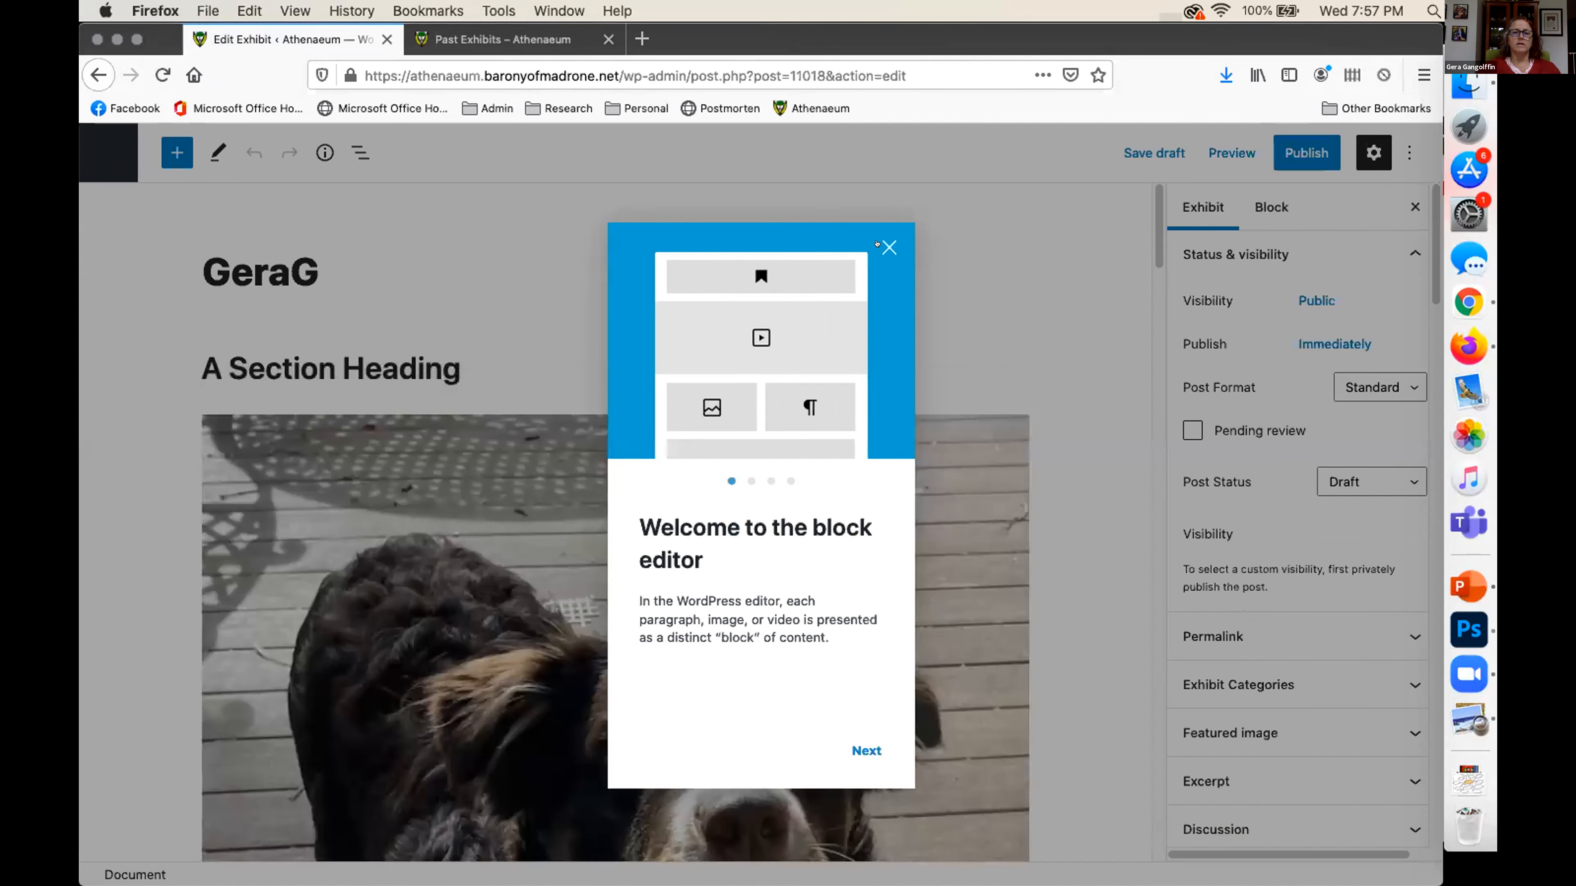
Dismiss the block editor welcome guide and remove the dog photo from the gallery under the section heading
left_click(887, 246)
scroll(775, 577, "down", 10)
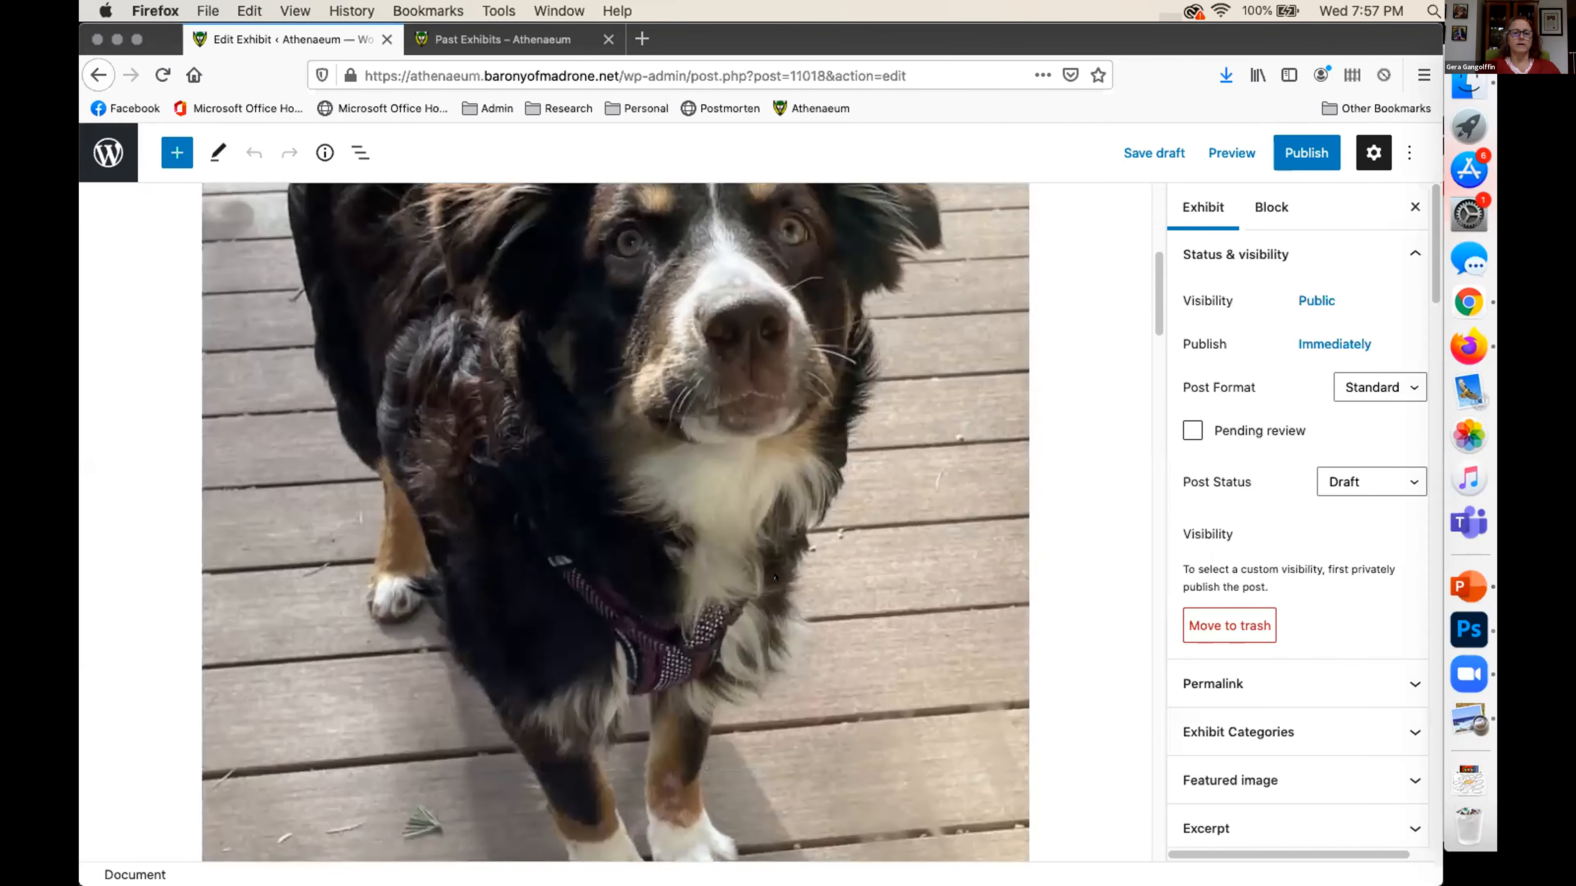
scroll(774, 577, "down", 5)
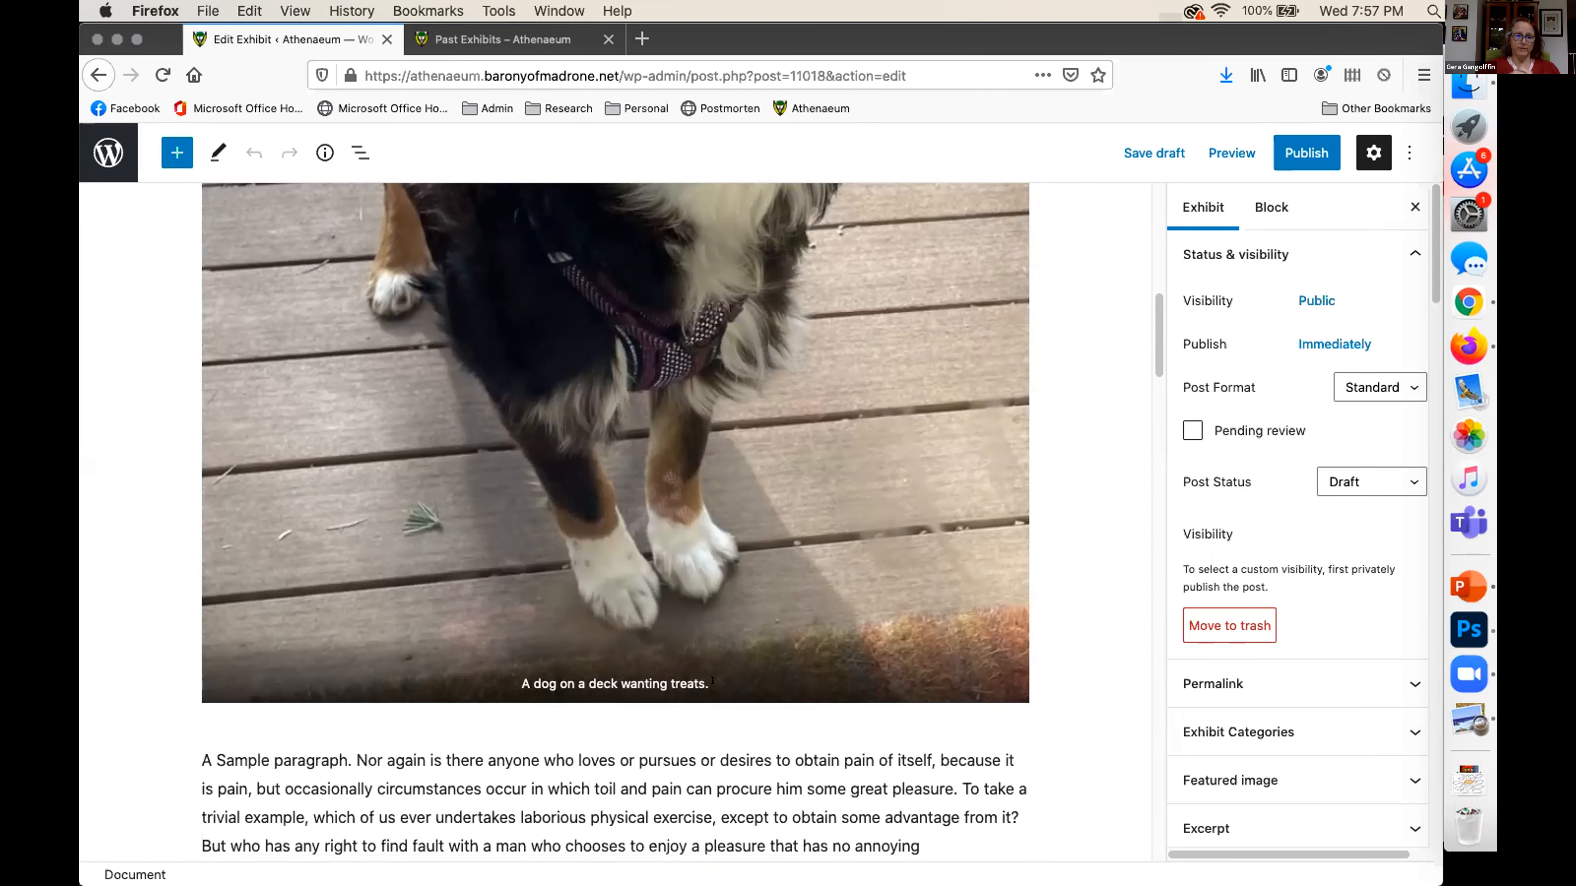
scroll(713, 682, "up", 15)
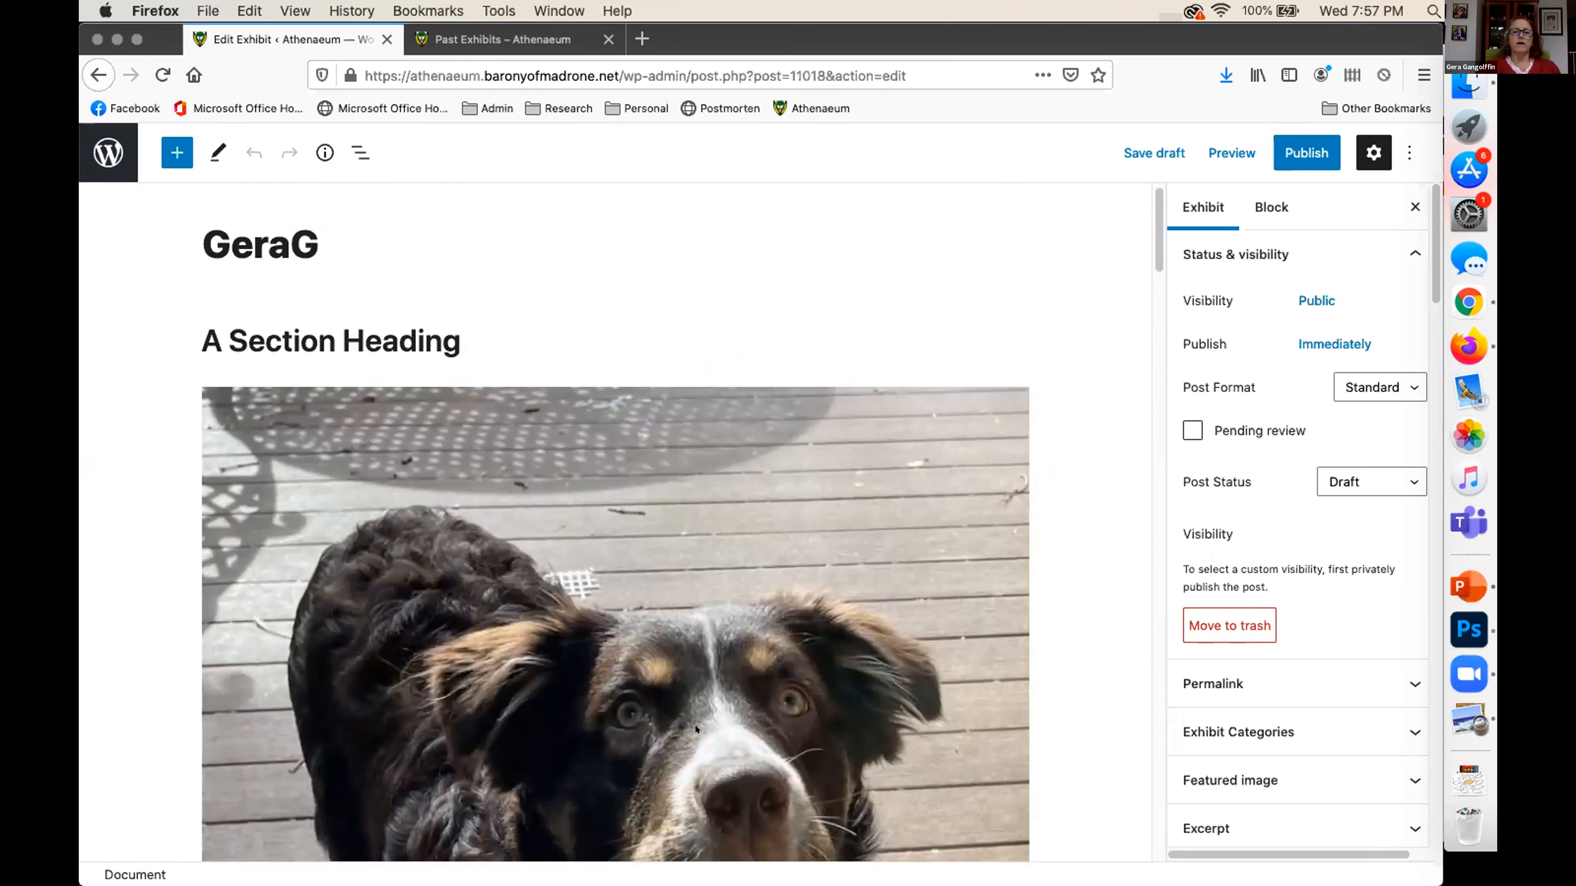
left_click(696, 730)
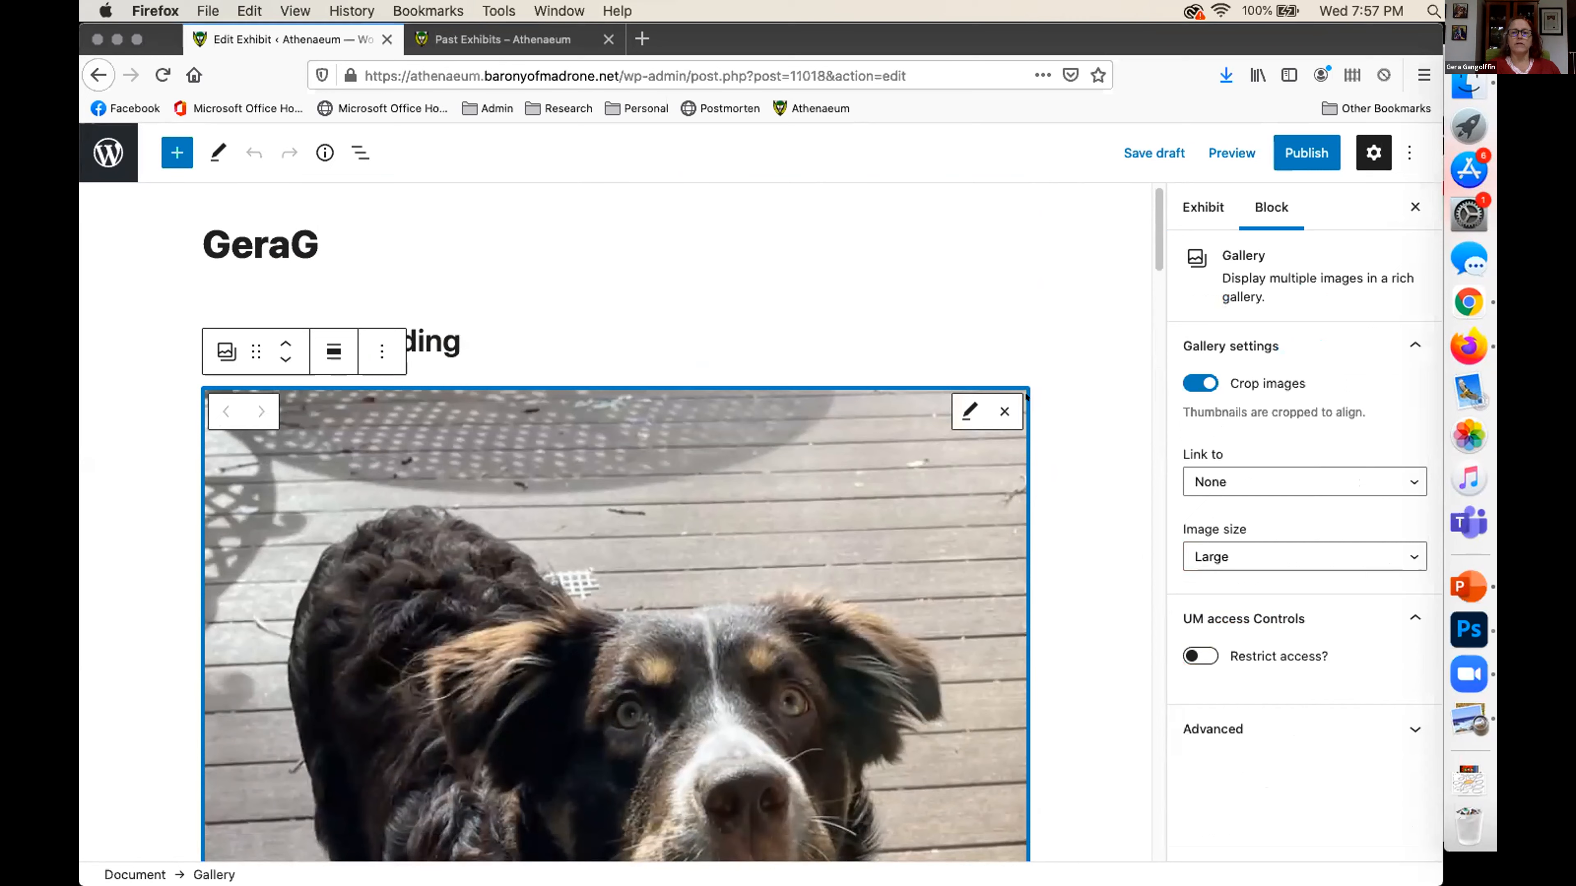
left_click(1004, 412)
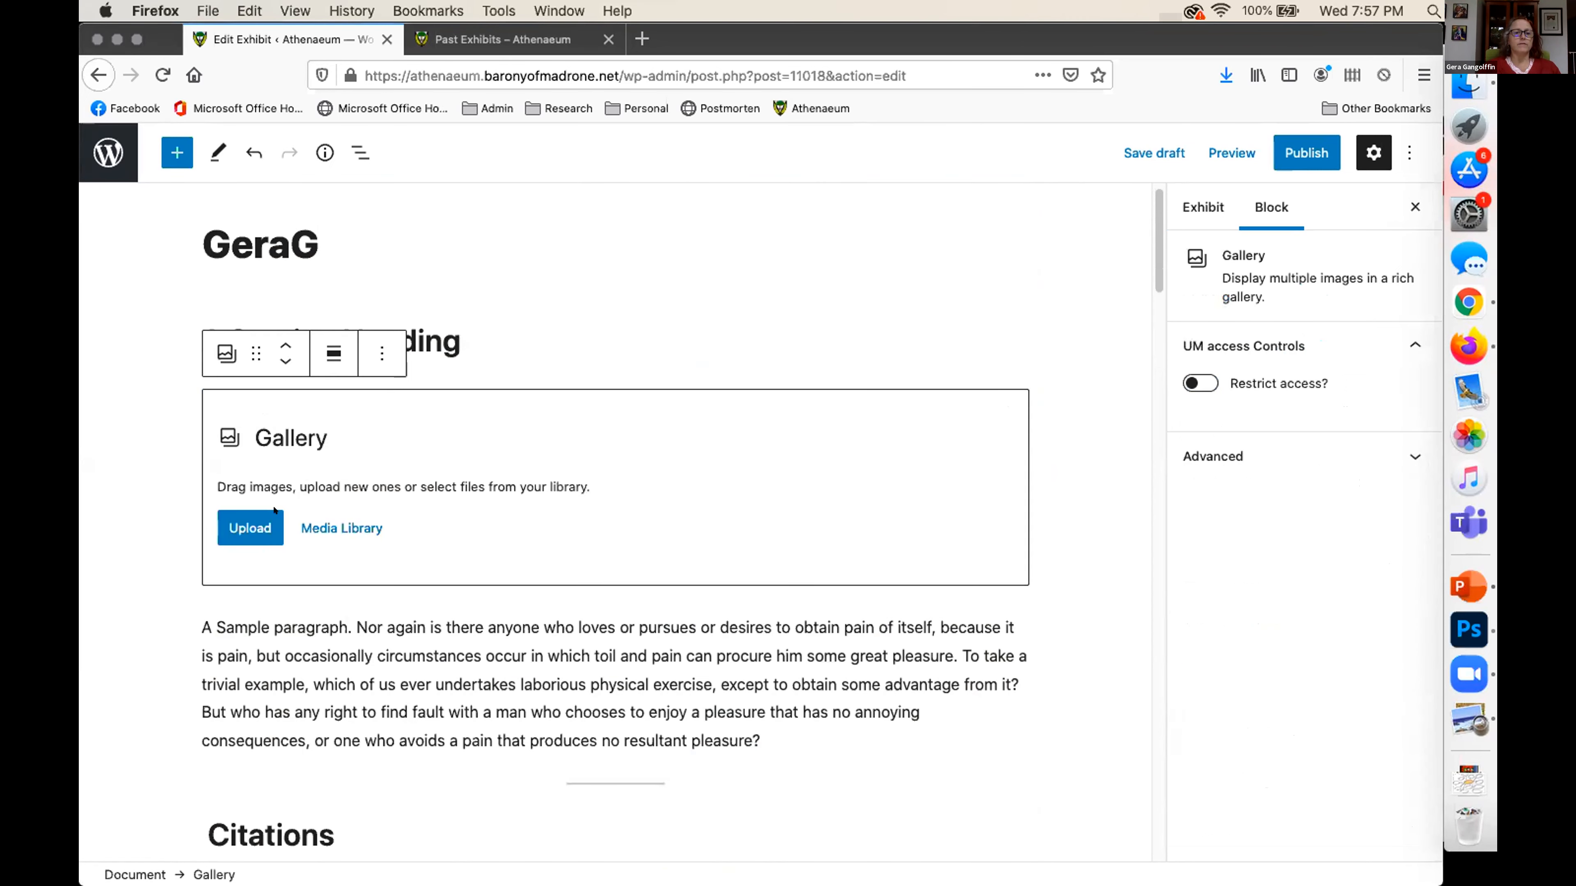
Fill the empty gallery block with the "Fancy Castle" image (1300 by 400 pixels) from the media library
left_click(319, 518)
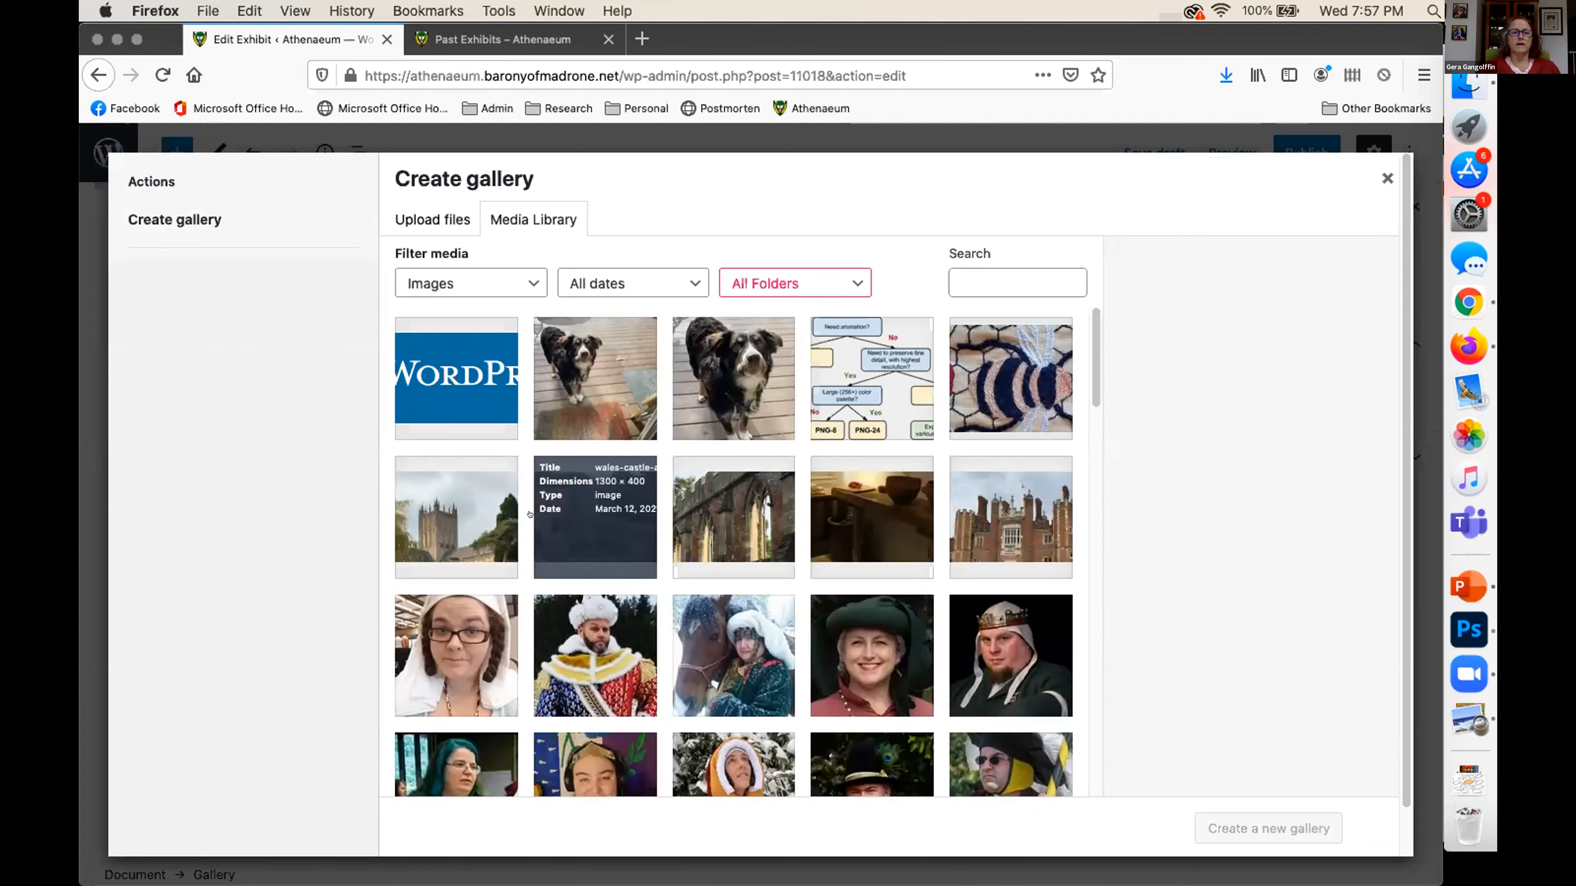
left_click(594, 515)
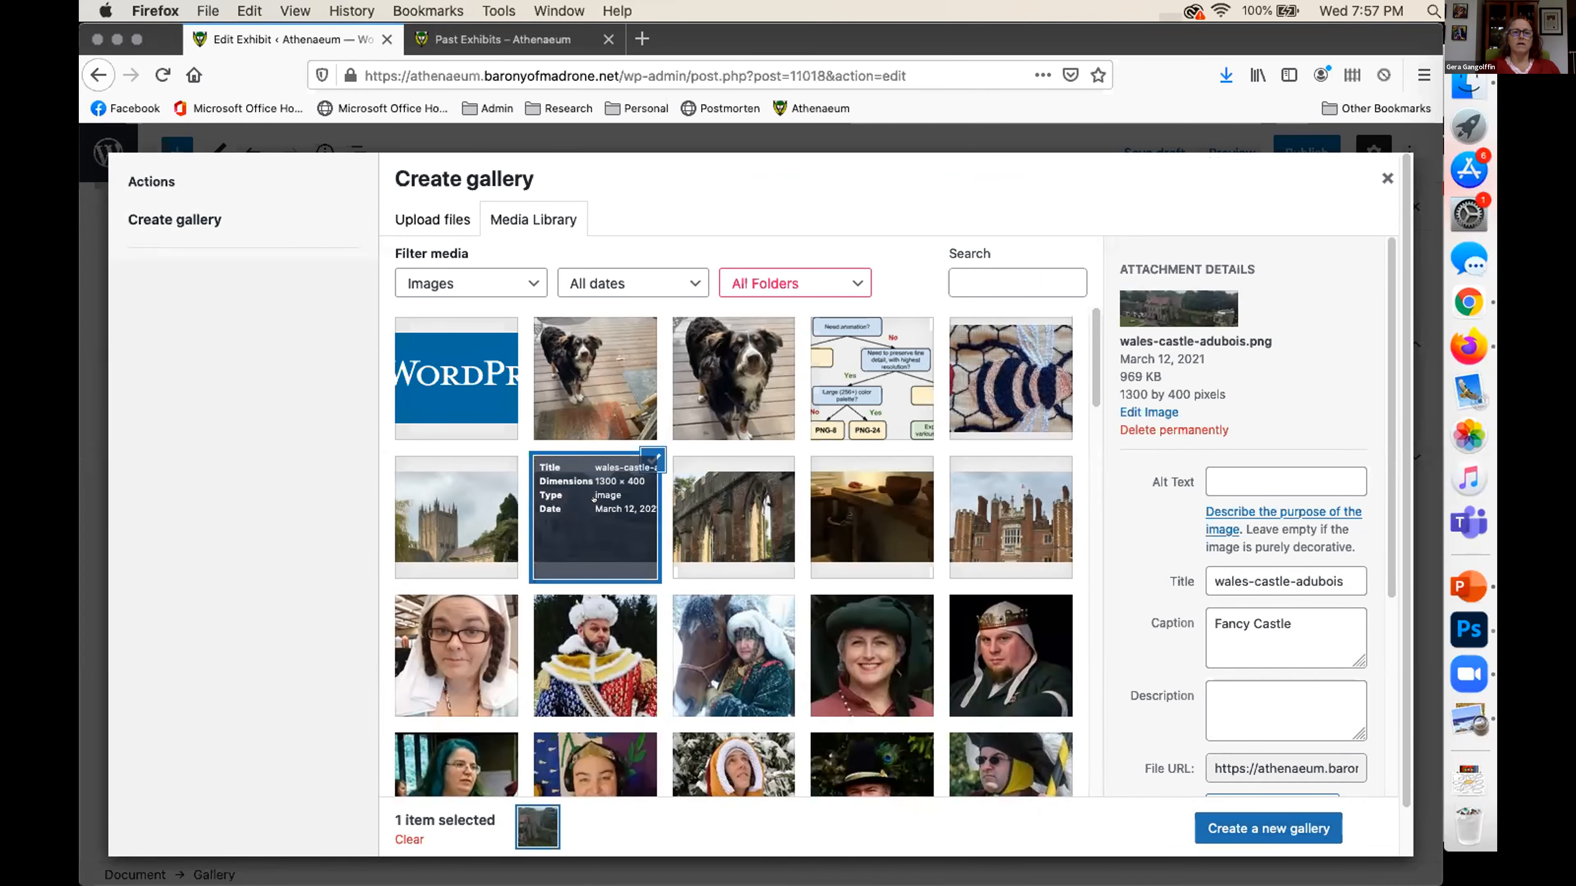
left_click(1234, 830)
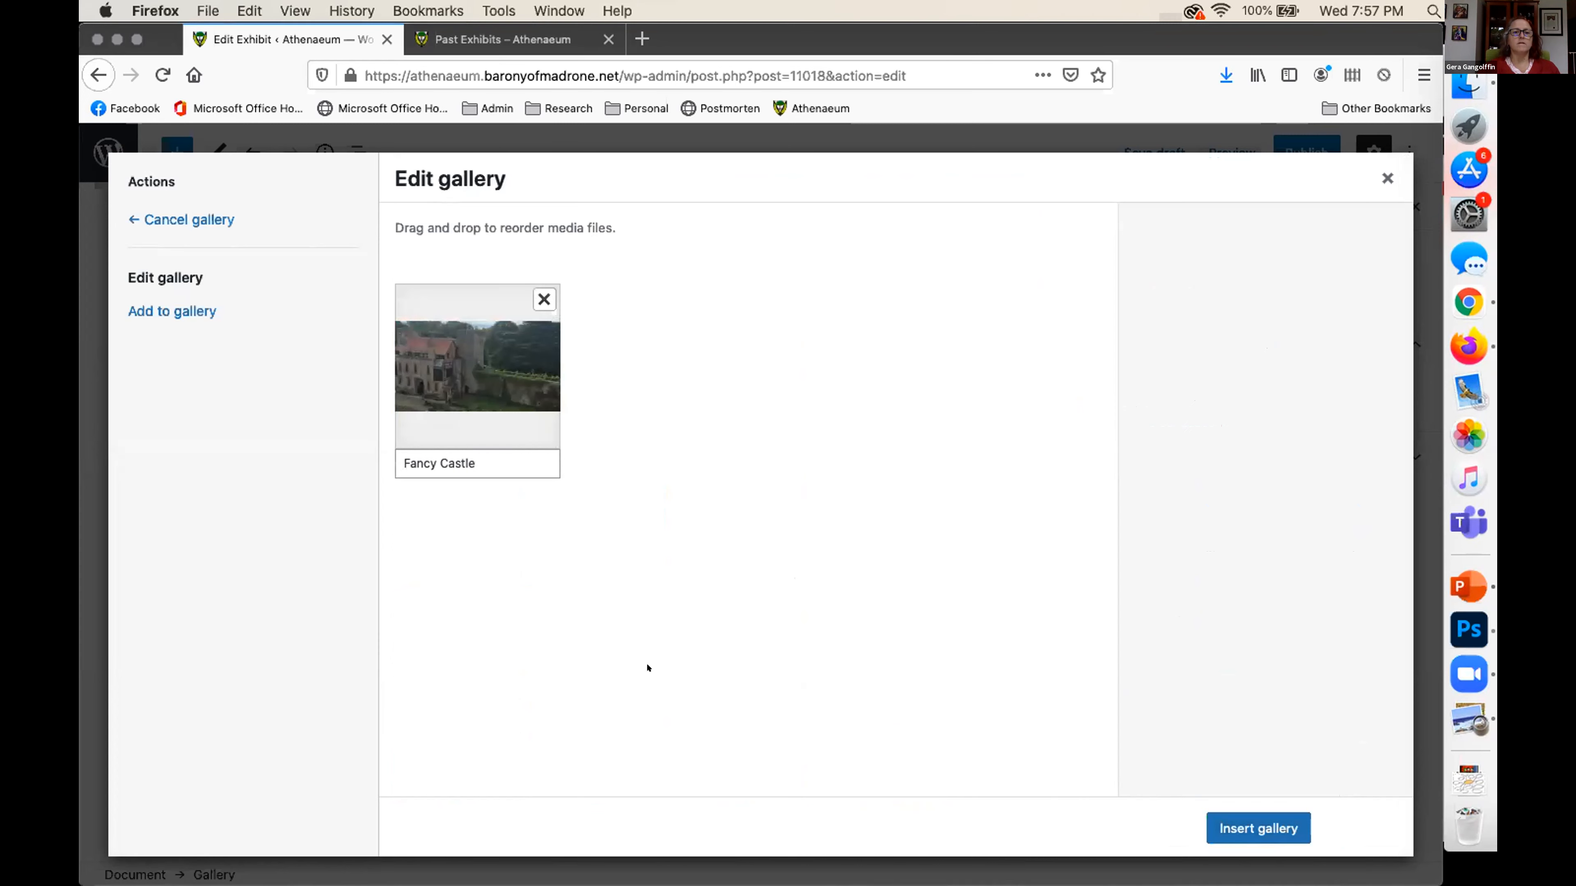
left_click(1221, 828)
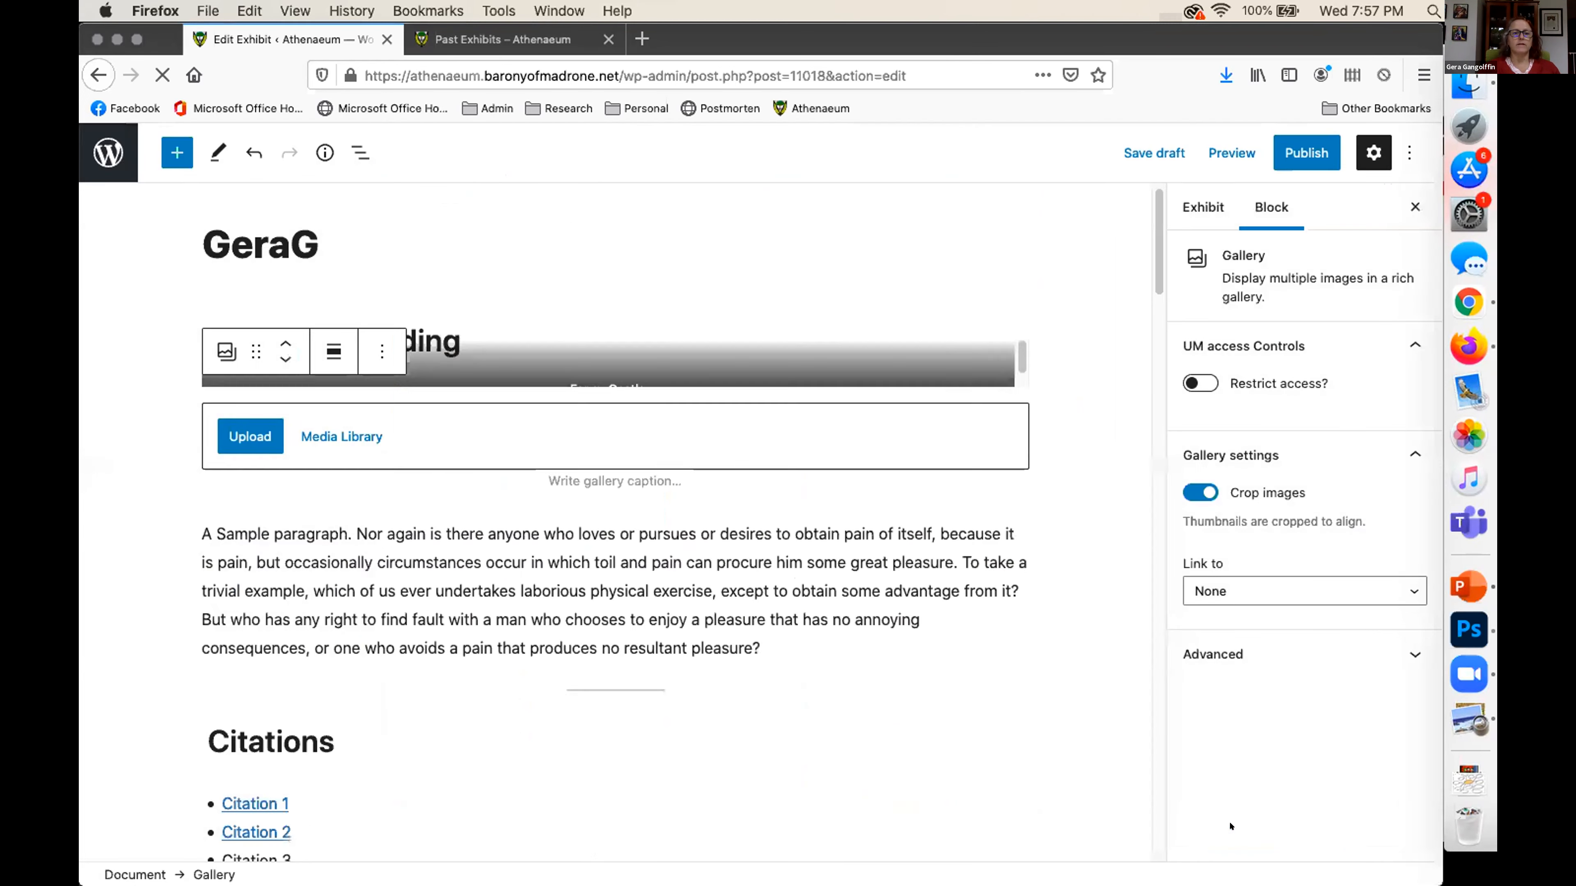